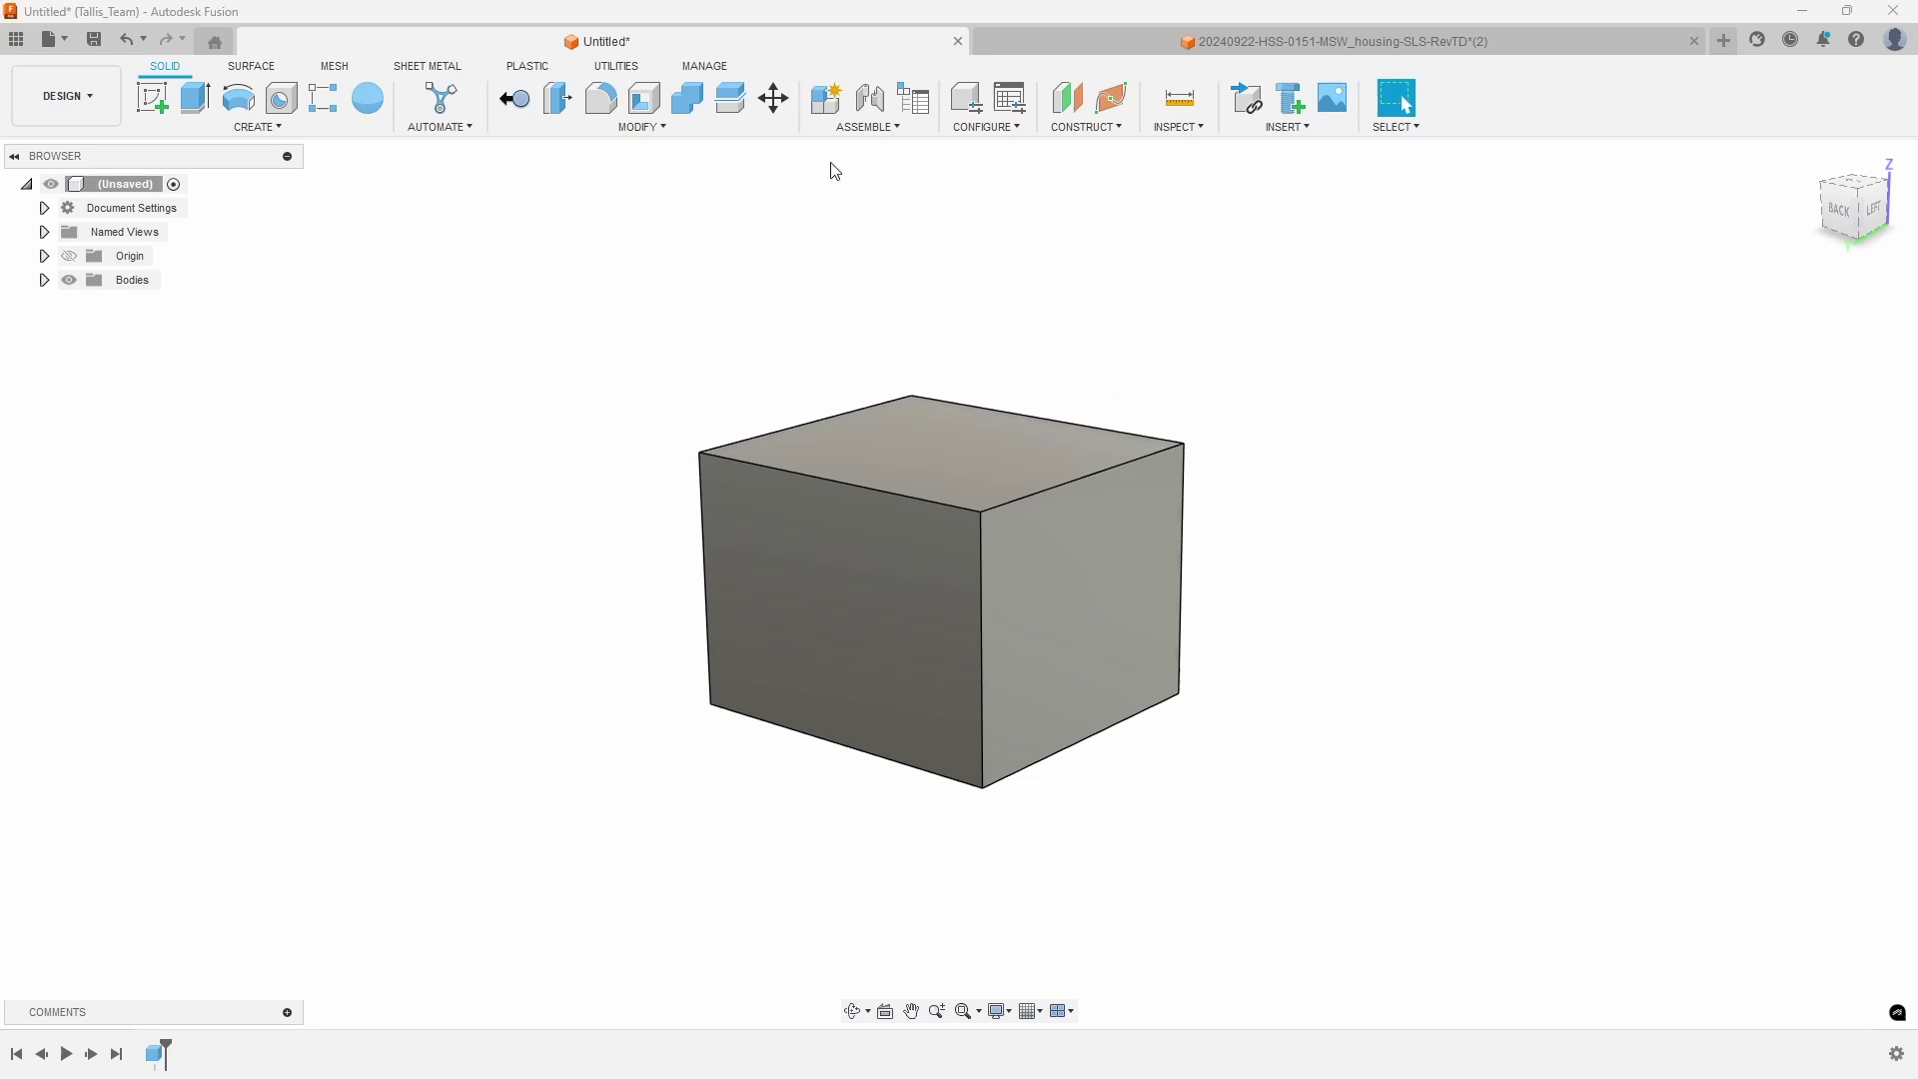
# Step: Start a Draft from the Modify menu, using the box's top face as the pull direction
pyautogui.click(642, 127)
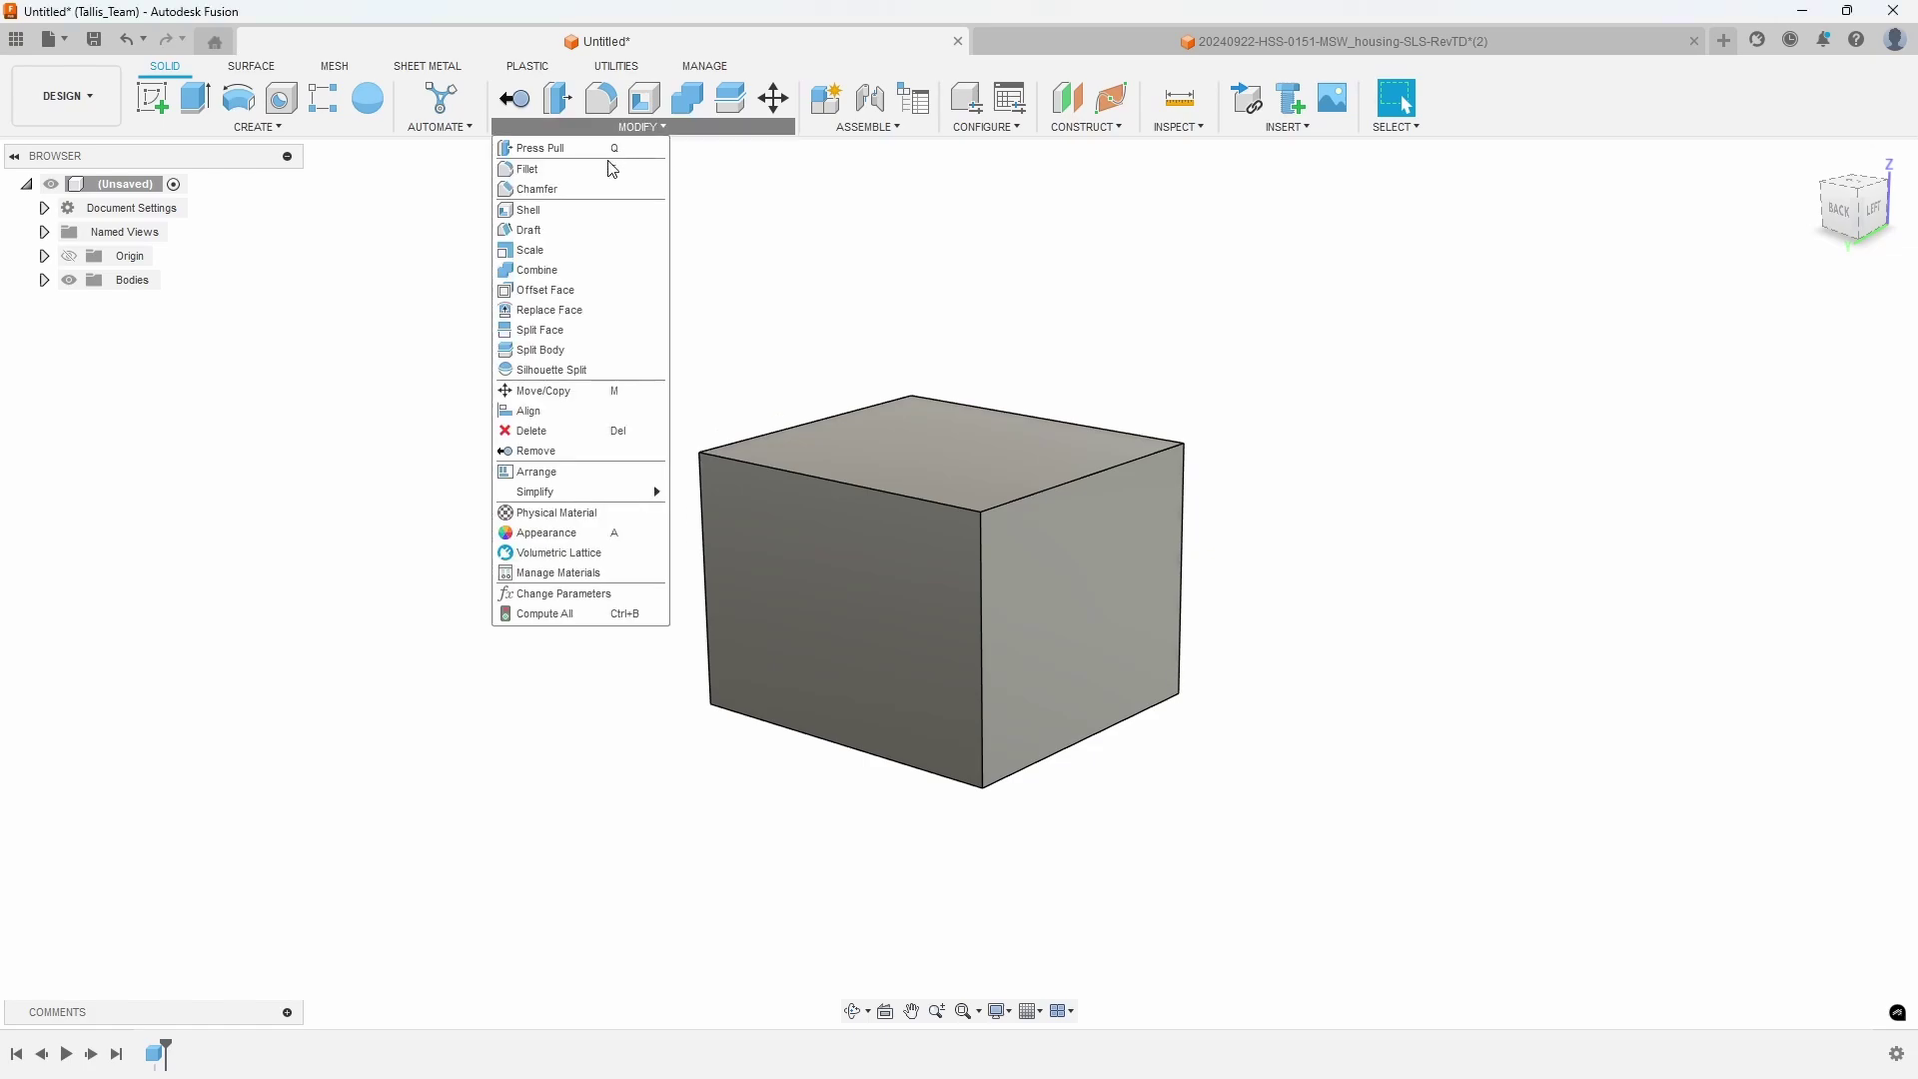
pyautogui.click(573, 240)
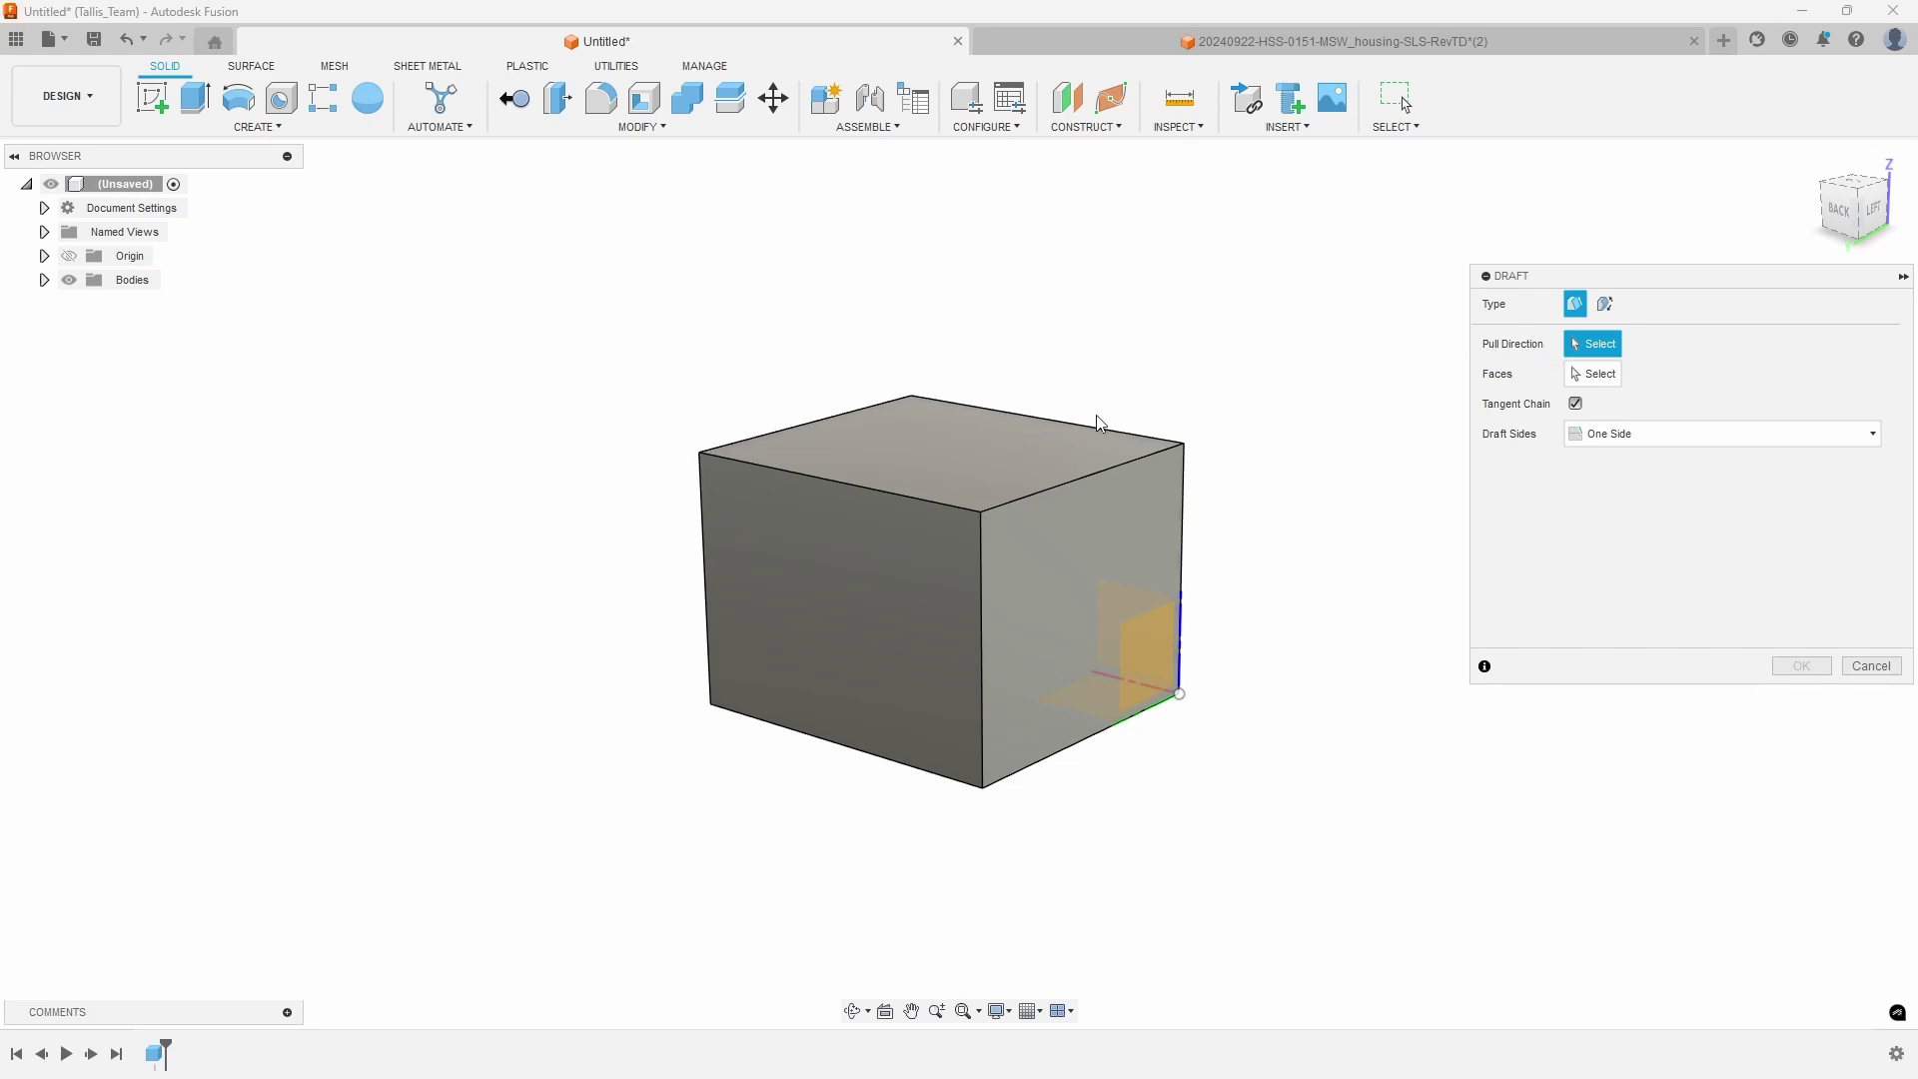
pyautogui.click(946, 445)
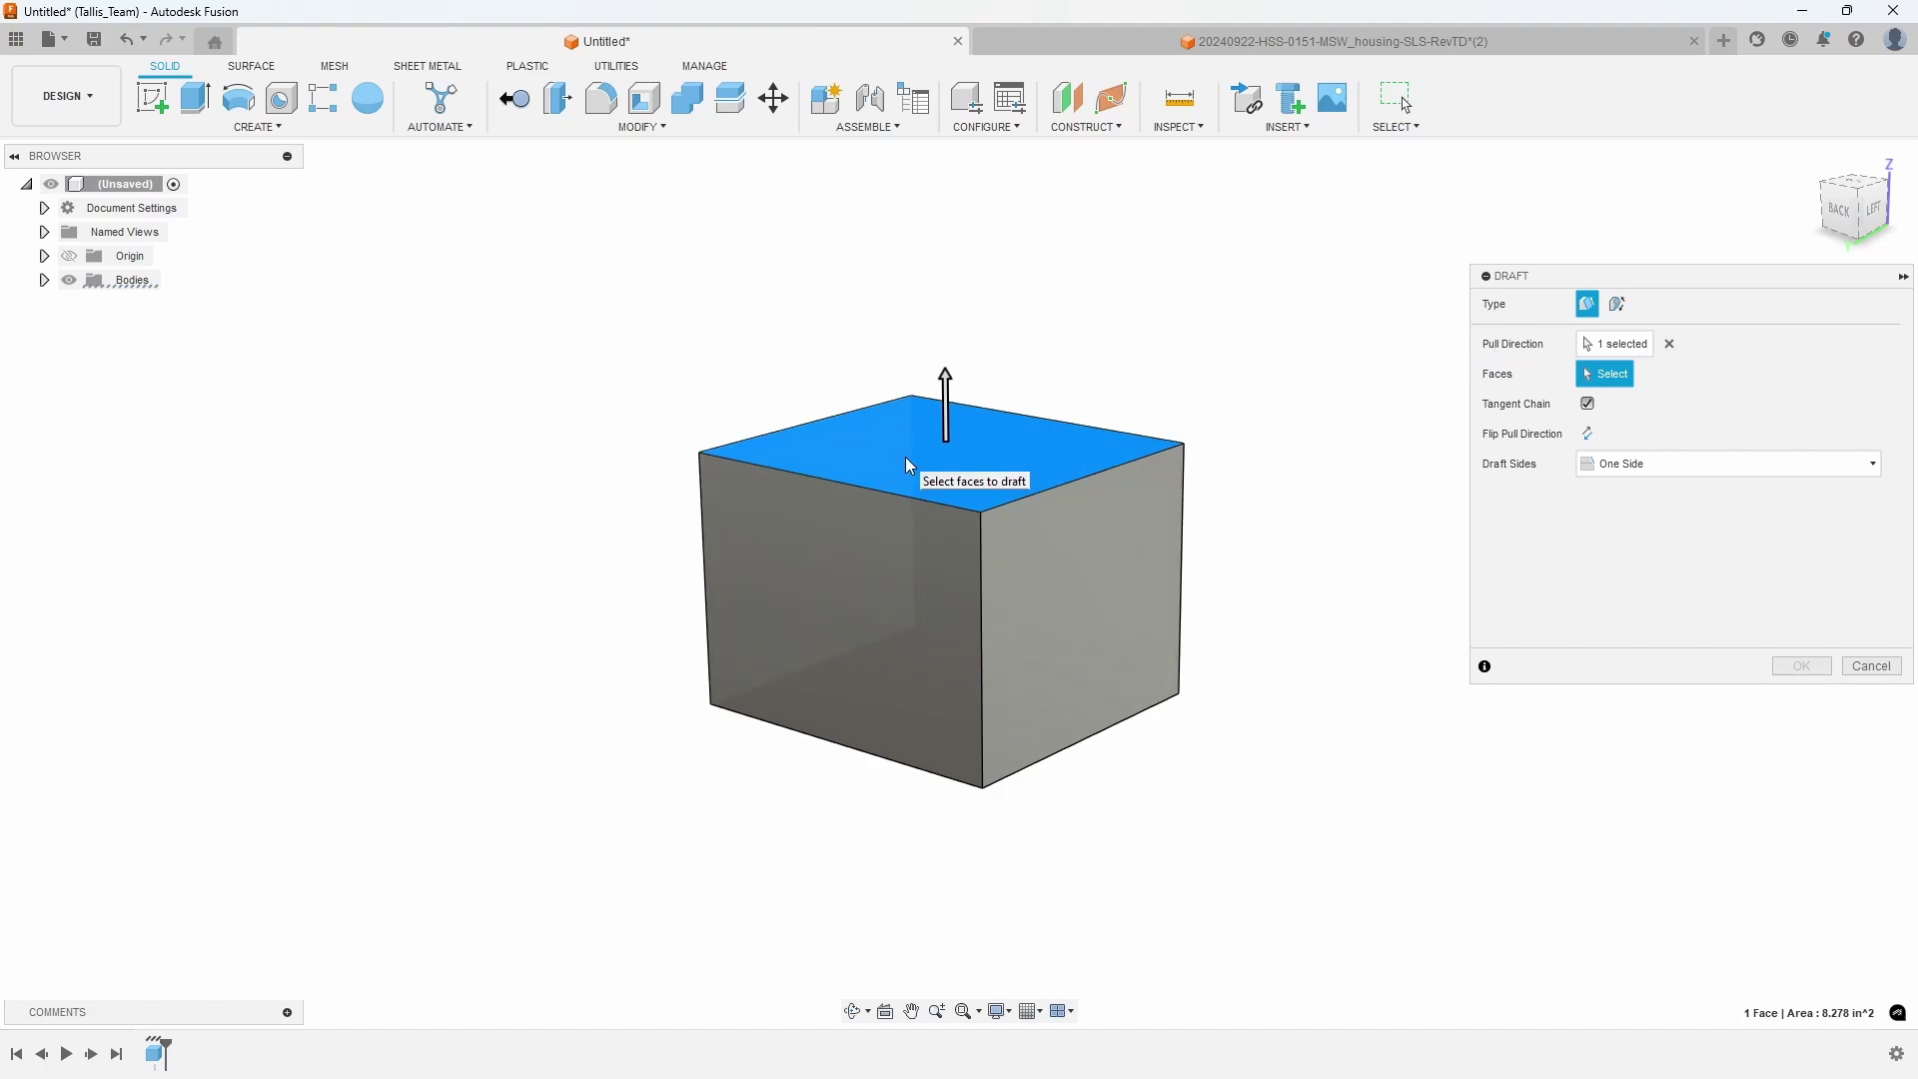
# Step: Select the front face for drafting and drag its draft angle to about 15 degrees
pyautogui.click(854, 523)
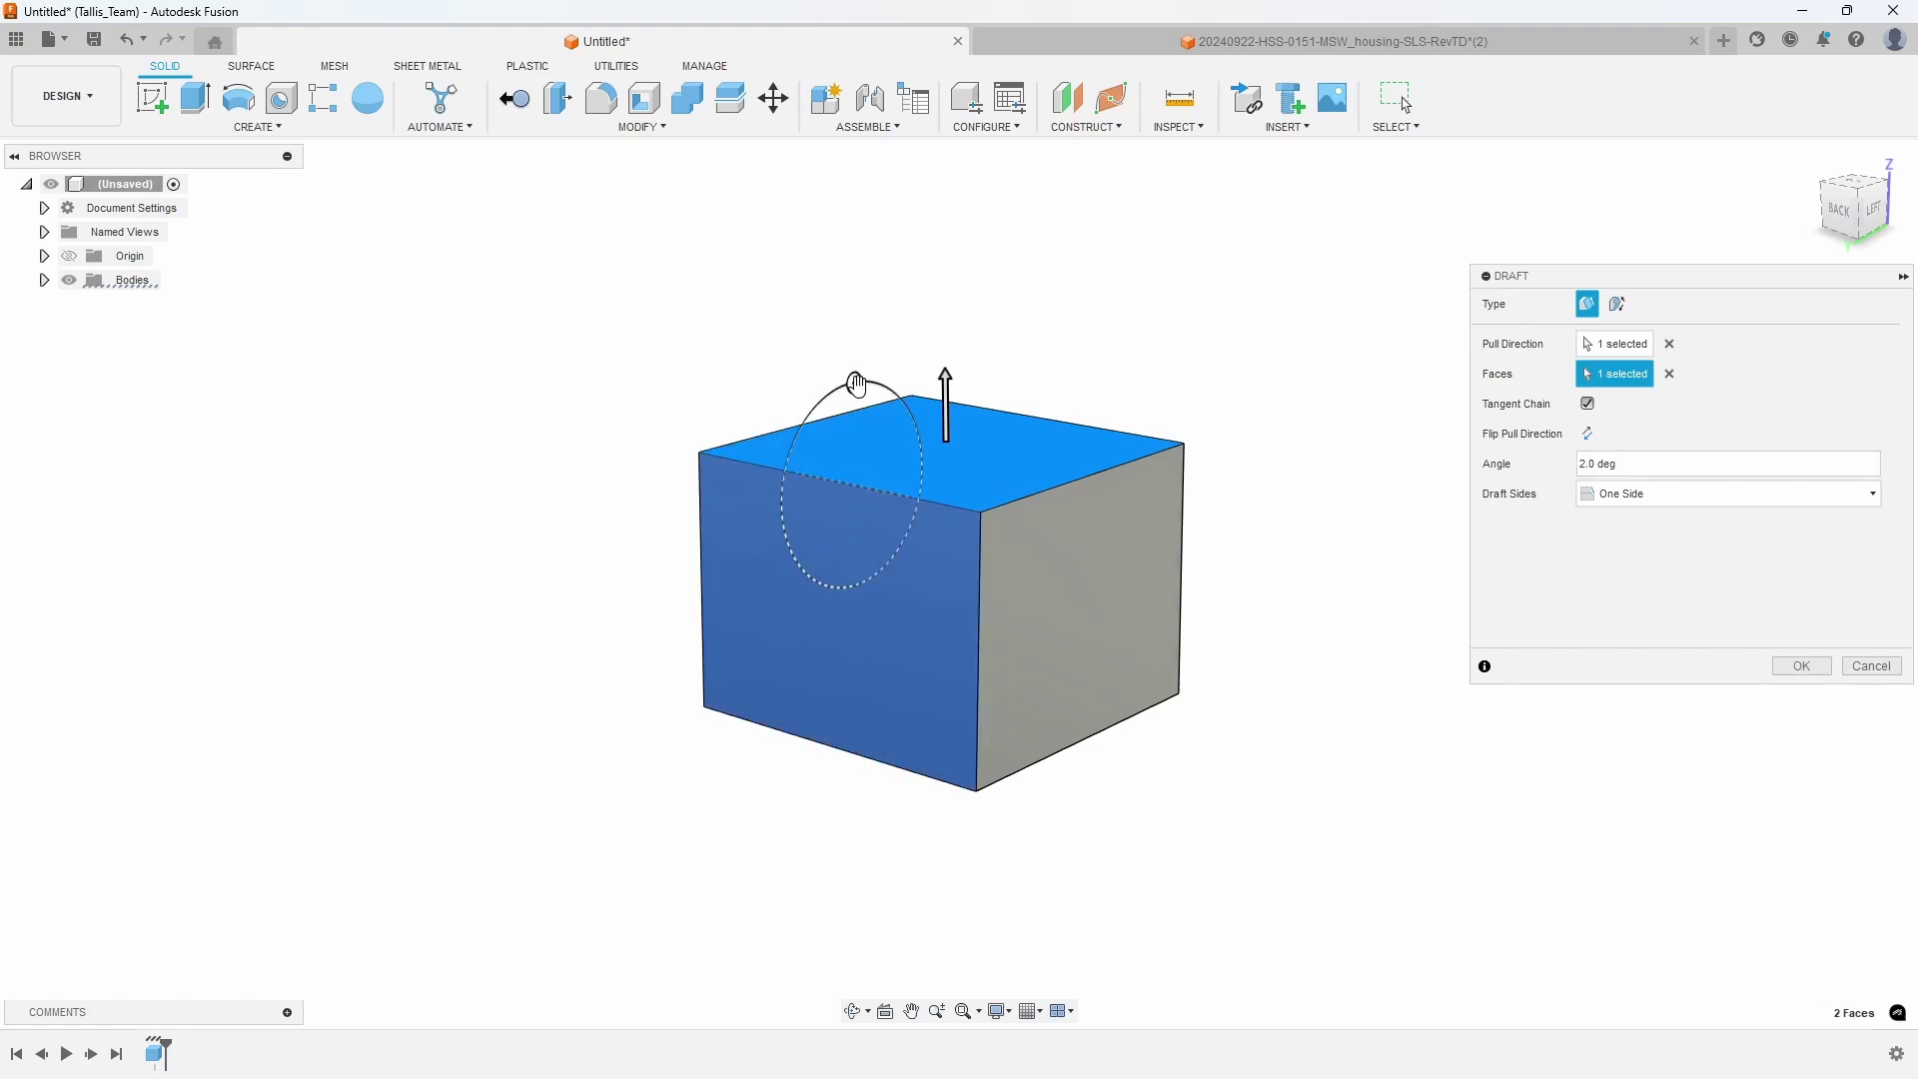
pyautogui.moveTo(856, 383); pyautogui.dragTo(869, 383)
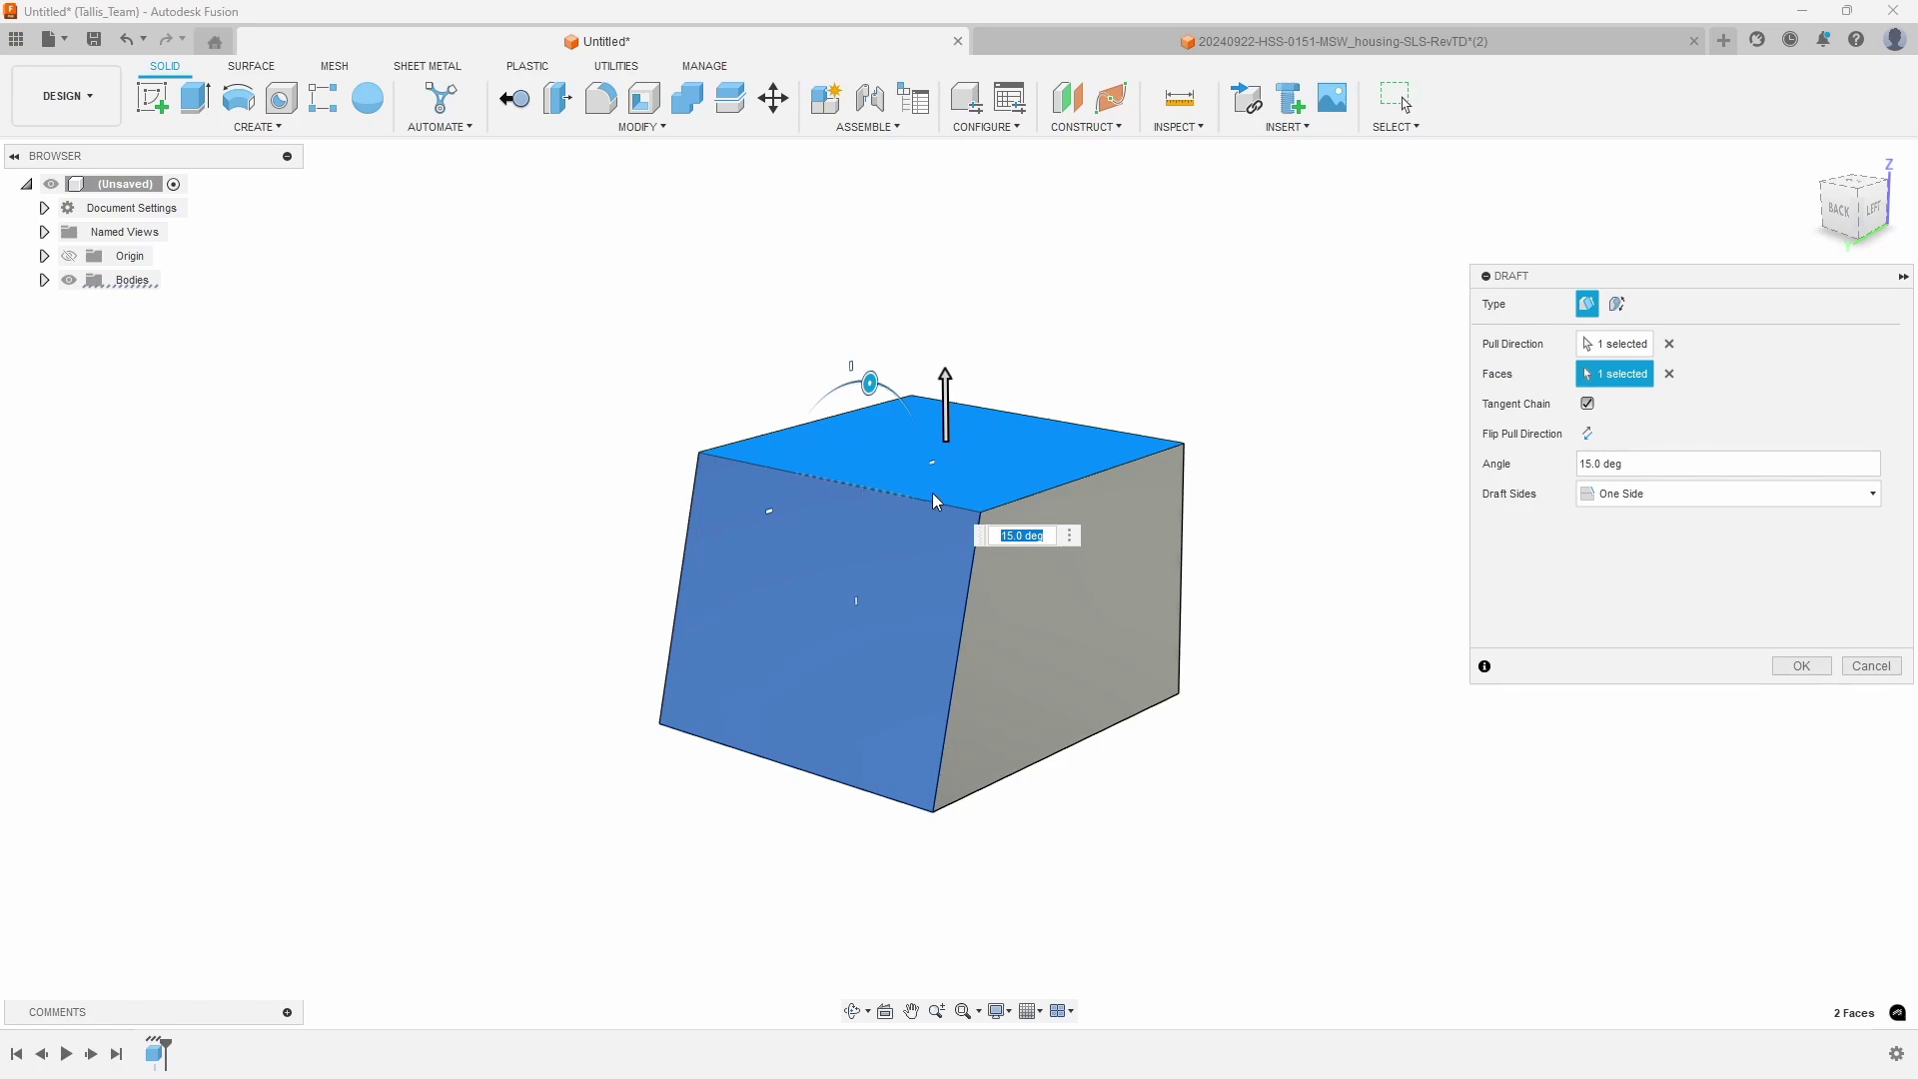
pyautogui.moveTo(870, 385); pyautogui.dragTo(953, 435)
# Step: Add the right side face and settle both faces at about 23.1 degrees
pyautogui.click(1111, 507)
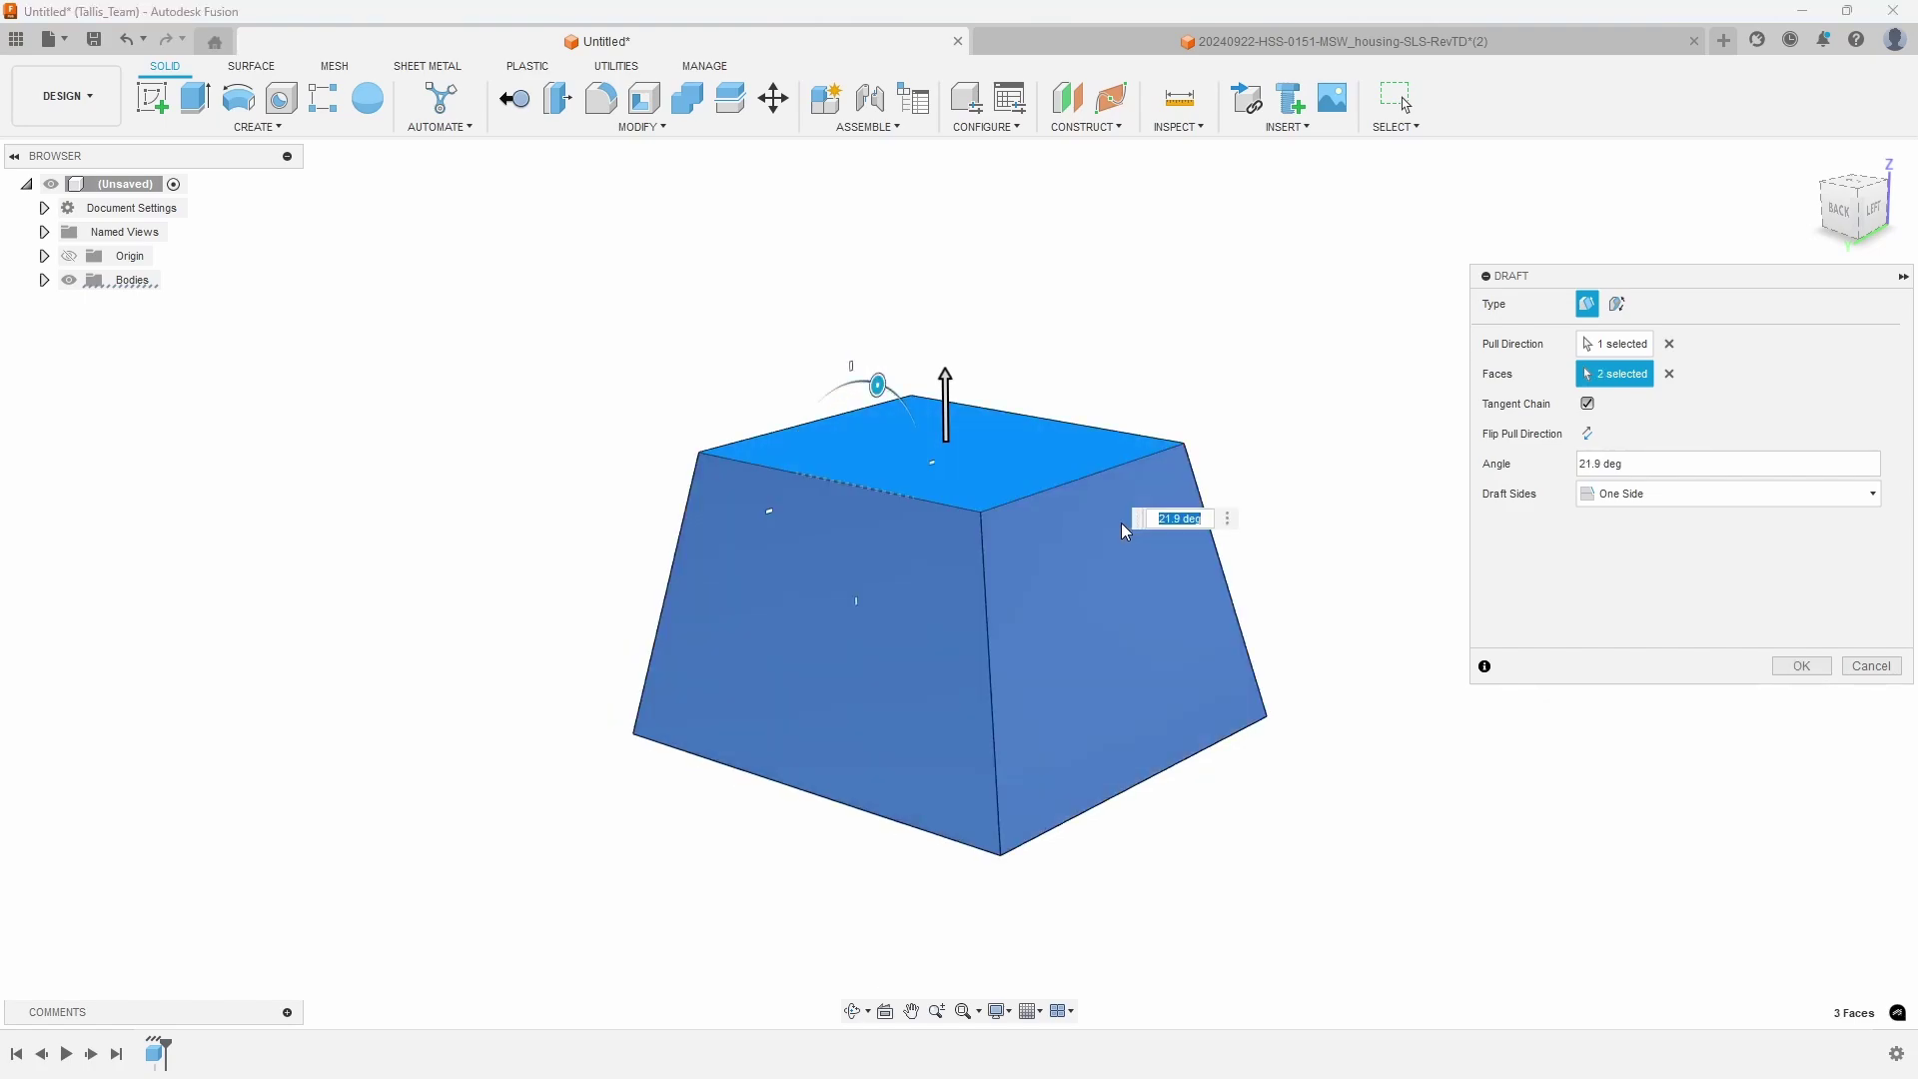
pyautogui.moveTo(869, 390)
pyautogui.mouseDown()
pyautogui.moveTo(857, 378)
pyautogui.moveTo(878, 385)
pyautogui.mouseUp()
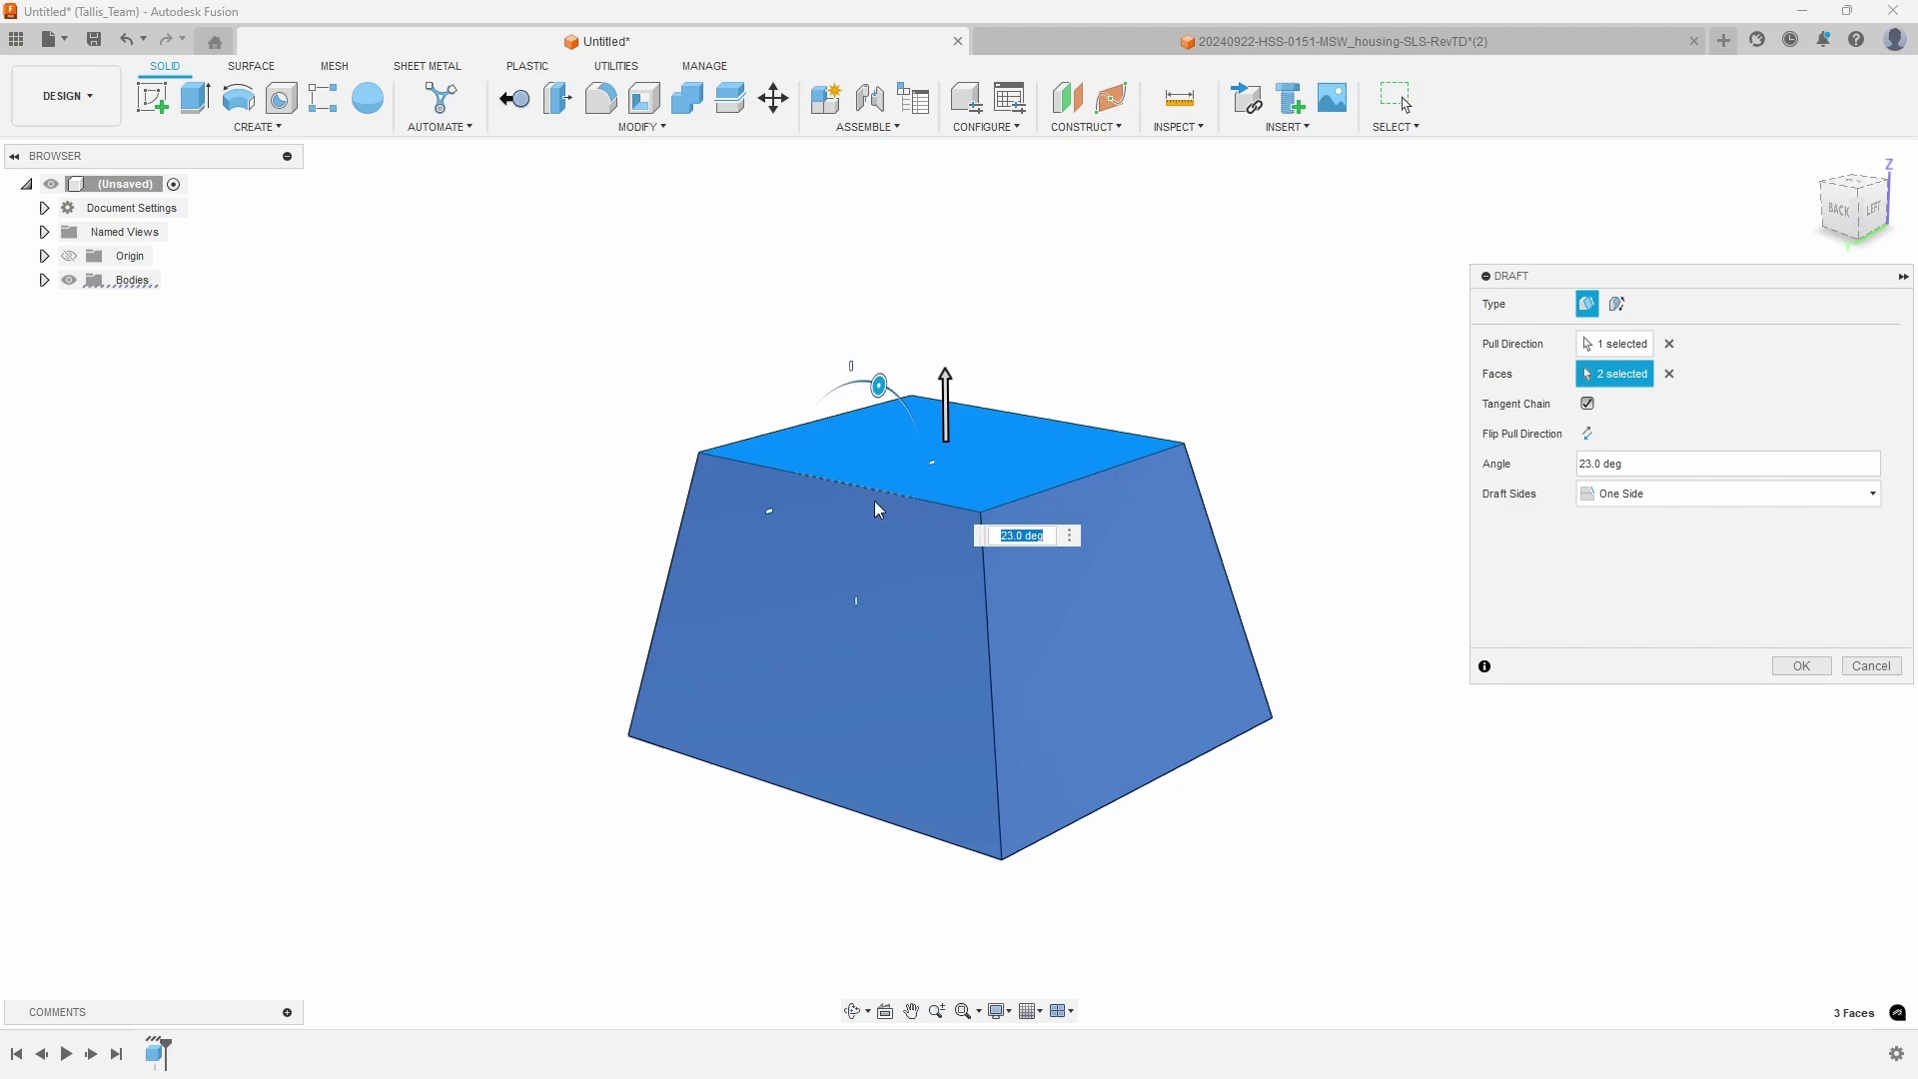
pyautogui.moveTo(880, 387)
pyautogui.mouseDown()
pyautogui.moveTo(850, 376)
pyautogui.moveTo(881, 387)
pyautogui.mouseUp()
pyautogui.keyDown('shift'); pyautogui.moveTo(881, 475); pyautogui.dragTo(882, 677, button='middle'); pyautogui.keyUp('shift')
pyautogui.moveTo(907, 365)
pyautogui.mouseDown()
pyautogui.moveTo(874, 344)
pyautogui.moveTo(888, 354)
pyautogui.moveTo(887, 332)
pyautogui.moveTo(901, 357)
pyautogui.mouseUp()
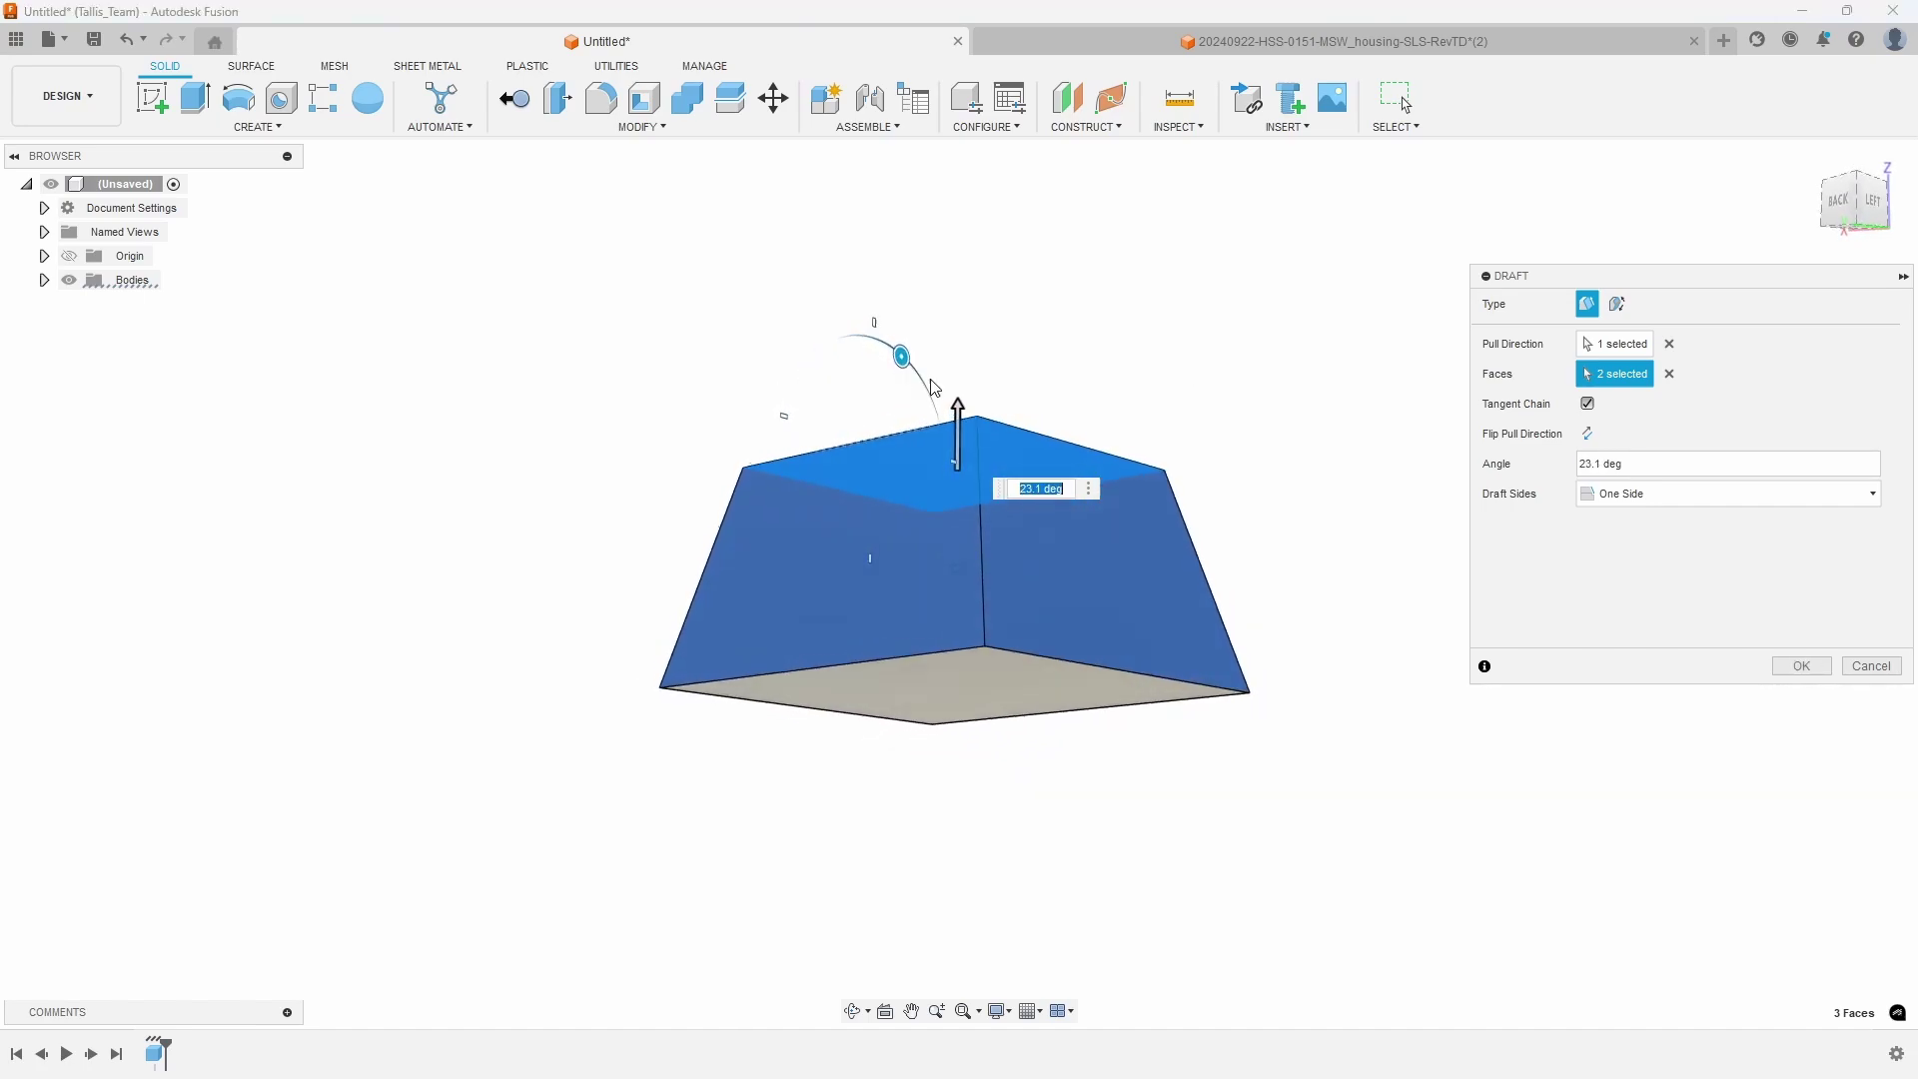
pyautogui.moveTo(878, 438)
pyautogui.mouseDown()
pyautogui.moveTo(873, 399)
pyautogui.moveTo(878, 416)
pyautogui.mouseUp()
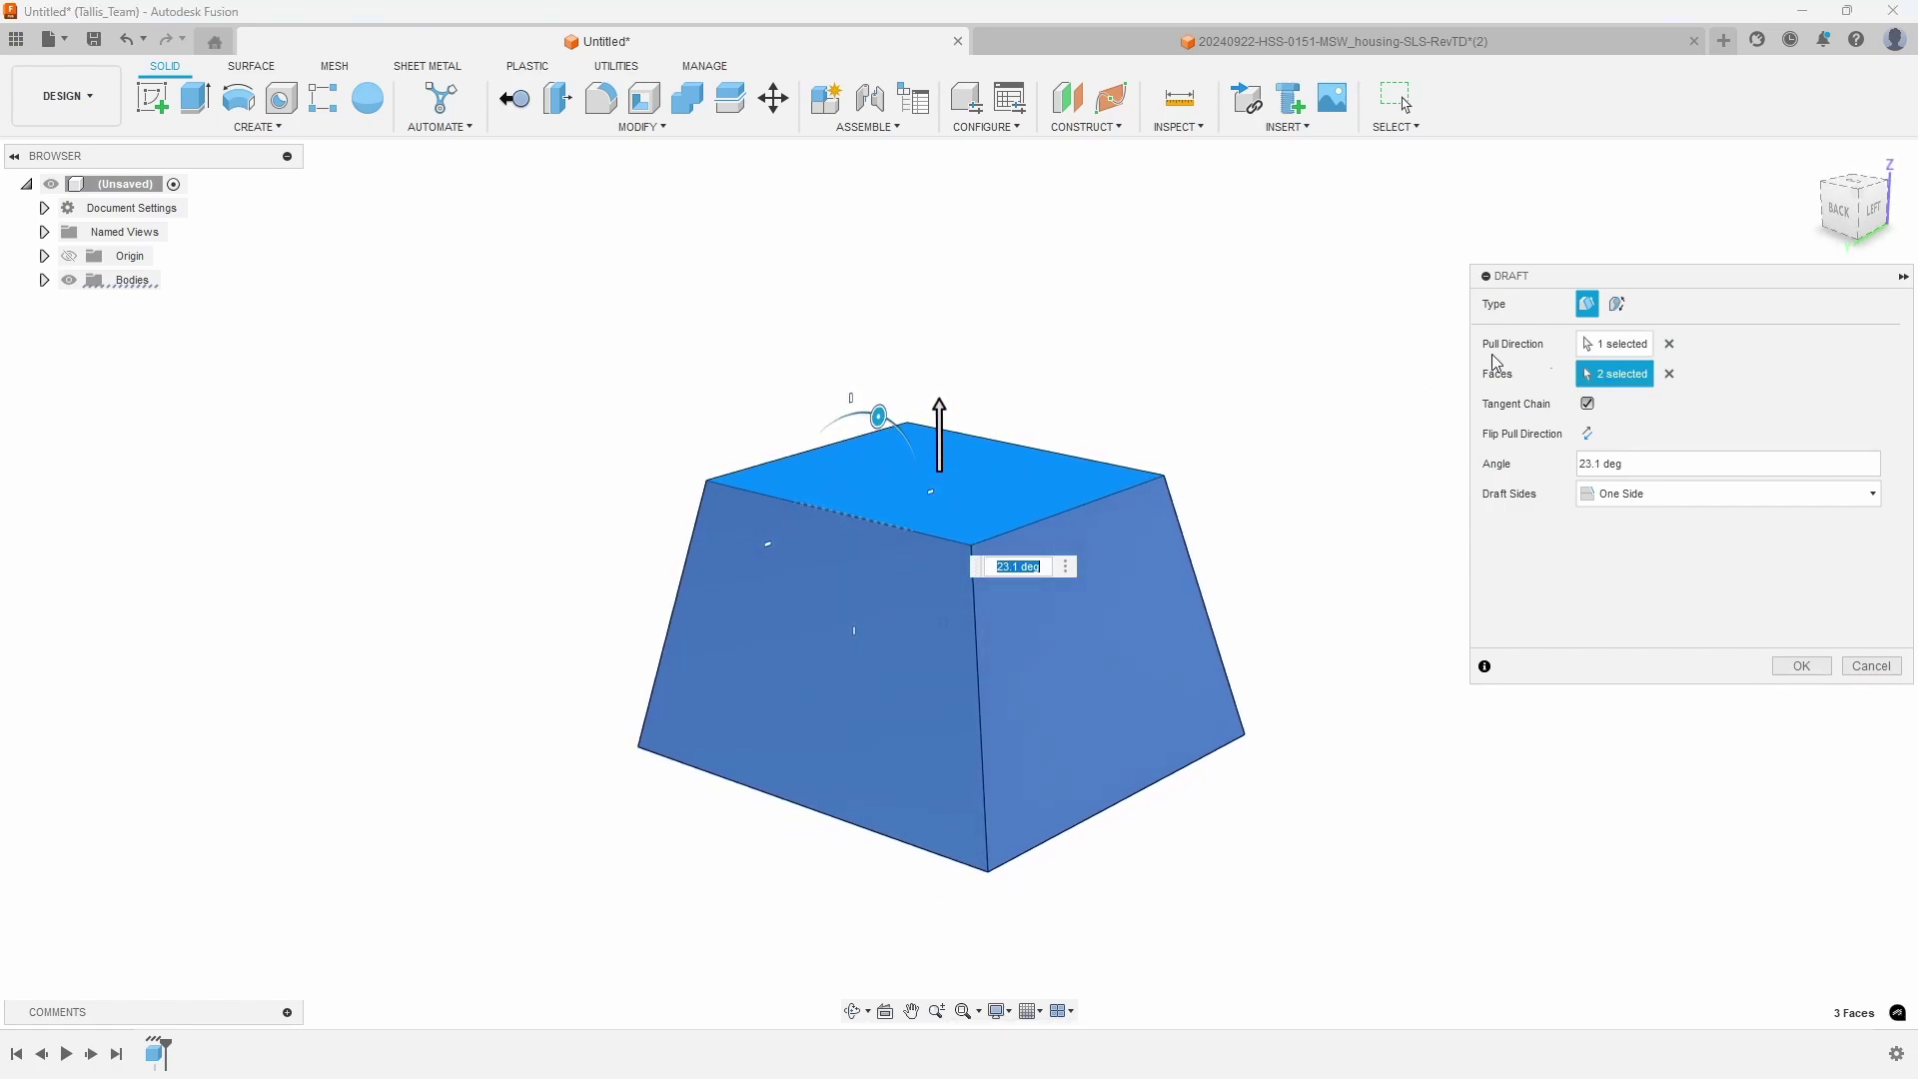
# Step: Switch the pull direction to the bottom face and test negative draft angles
pyautogui.click(1669, 344)
pyautogui.keyDown('shift'); pyautogui.moveTo(1113, 749); pyautogui.dragTo(971, 751, button='middle'); pyautogui.keyUp('shift')
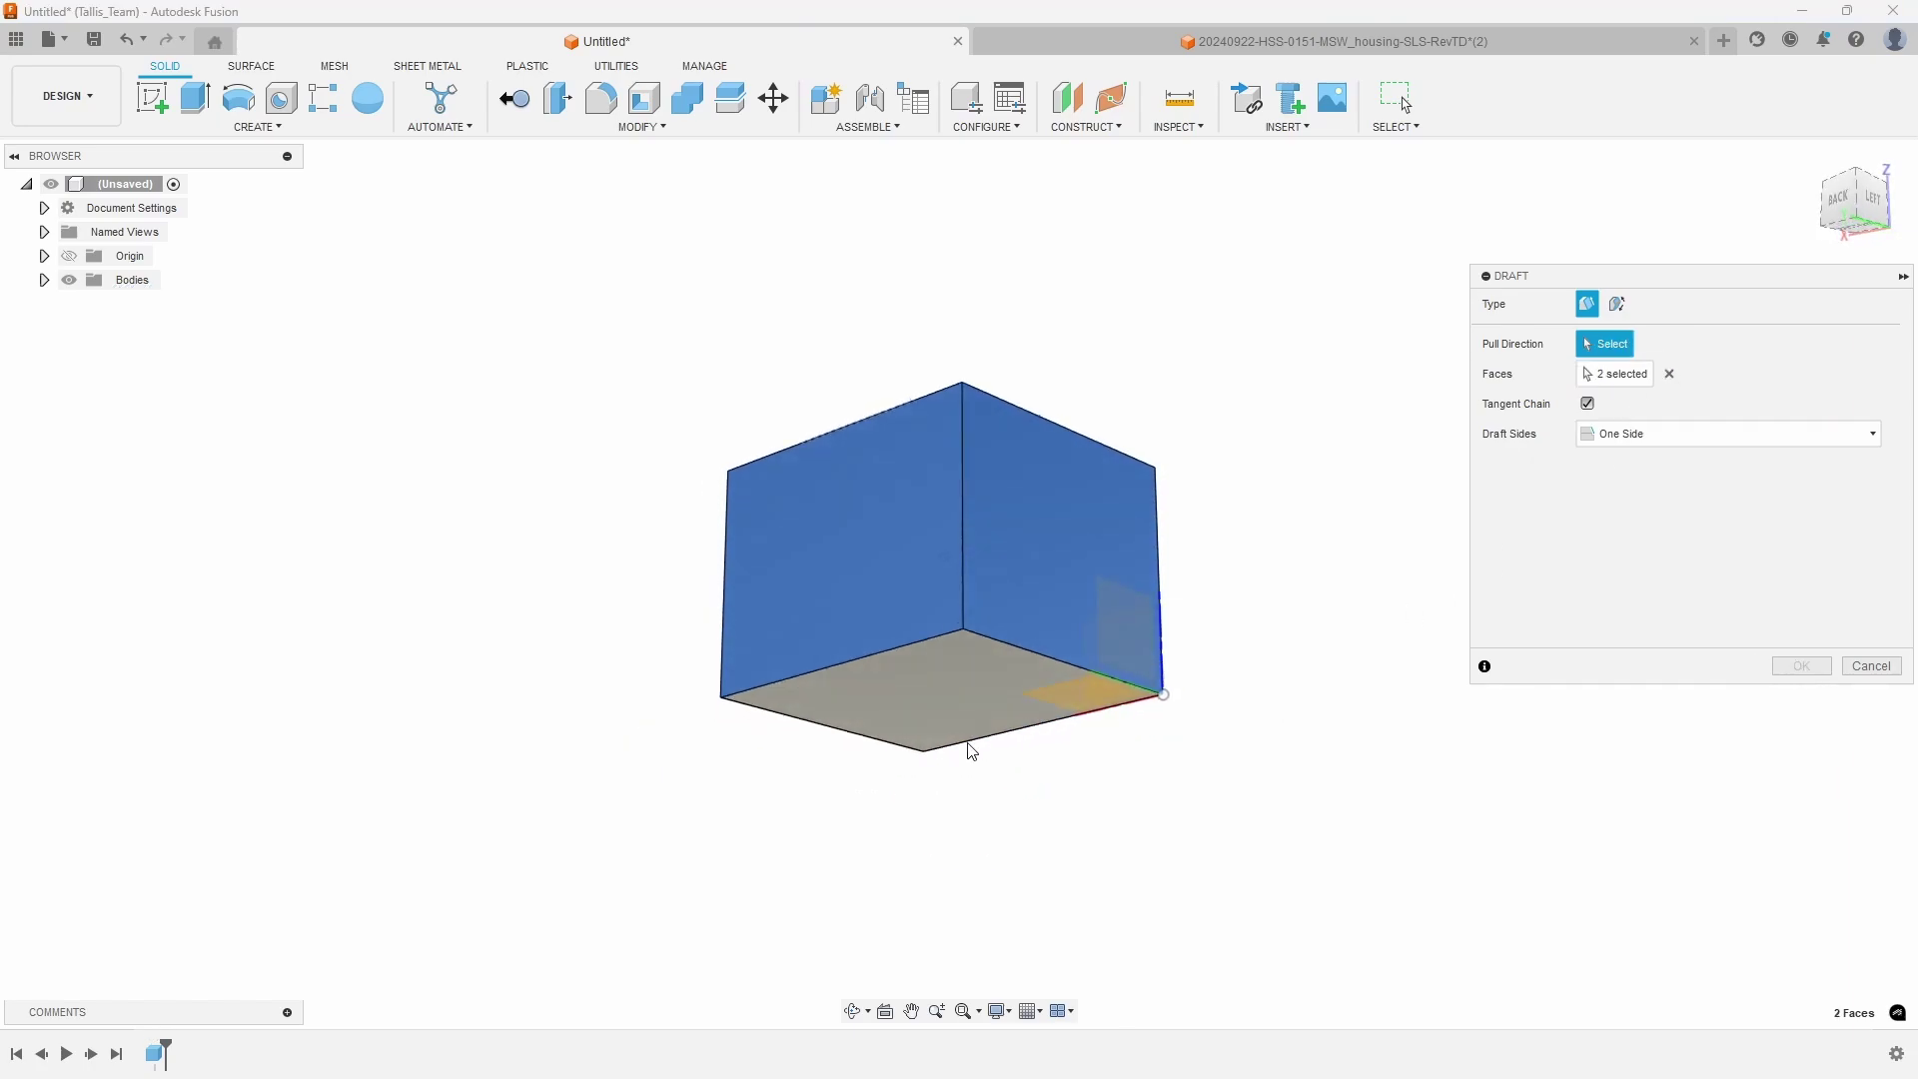
pyautogui.click(911, 673)
pyautogui.moveTo(861, 779); pyautogui.dragTo(808, 753)
pyautogui.keyDown('shift'); pyautogui.moveTo(923, 667); pyautogui.dragTo(817, 791, button='middle'); pyautogui.keyUp('shift')
pyautogui.moveTo(798, 785); pyautogui.dragTo(789, 785)
pyautogui.keyDown('shift'); pyautogui.moveTo(905, 420); pyautogui.dragTo(911, 544, button='middle'); pyautogui.keyUp('shift')
pyautogui.moveTo(819, 867); pyautogui.dragTo(820, 867)
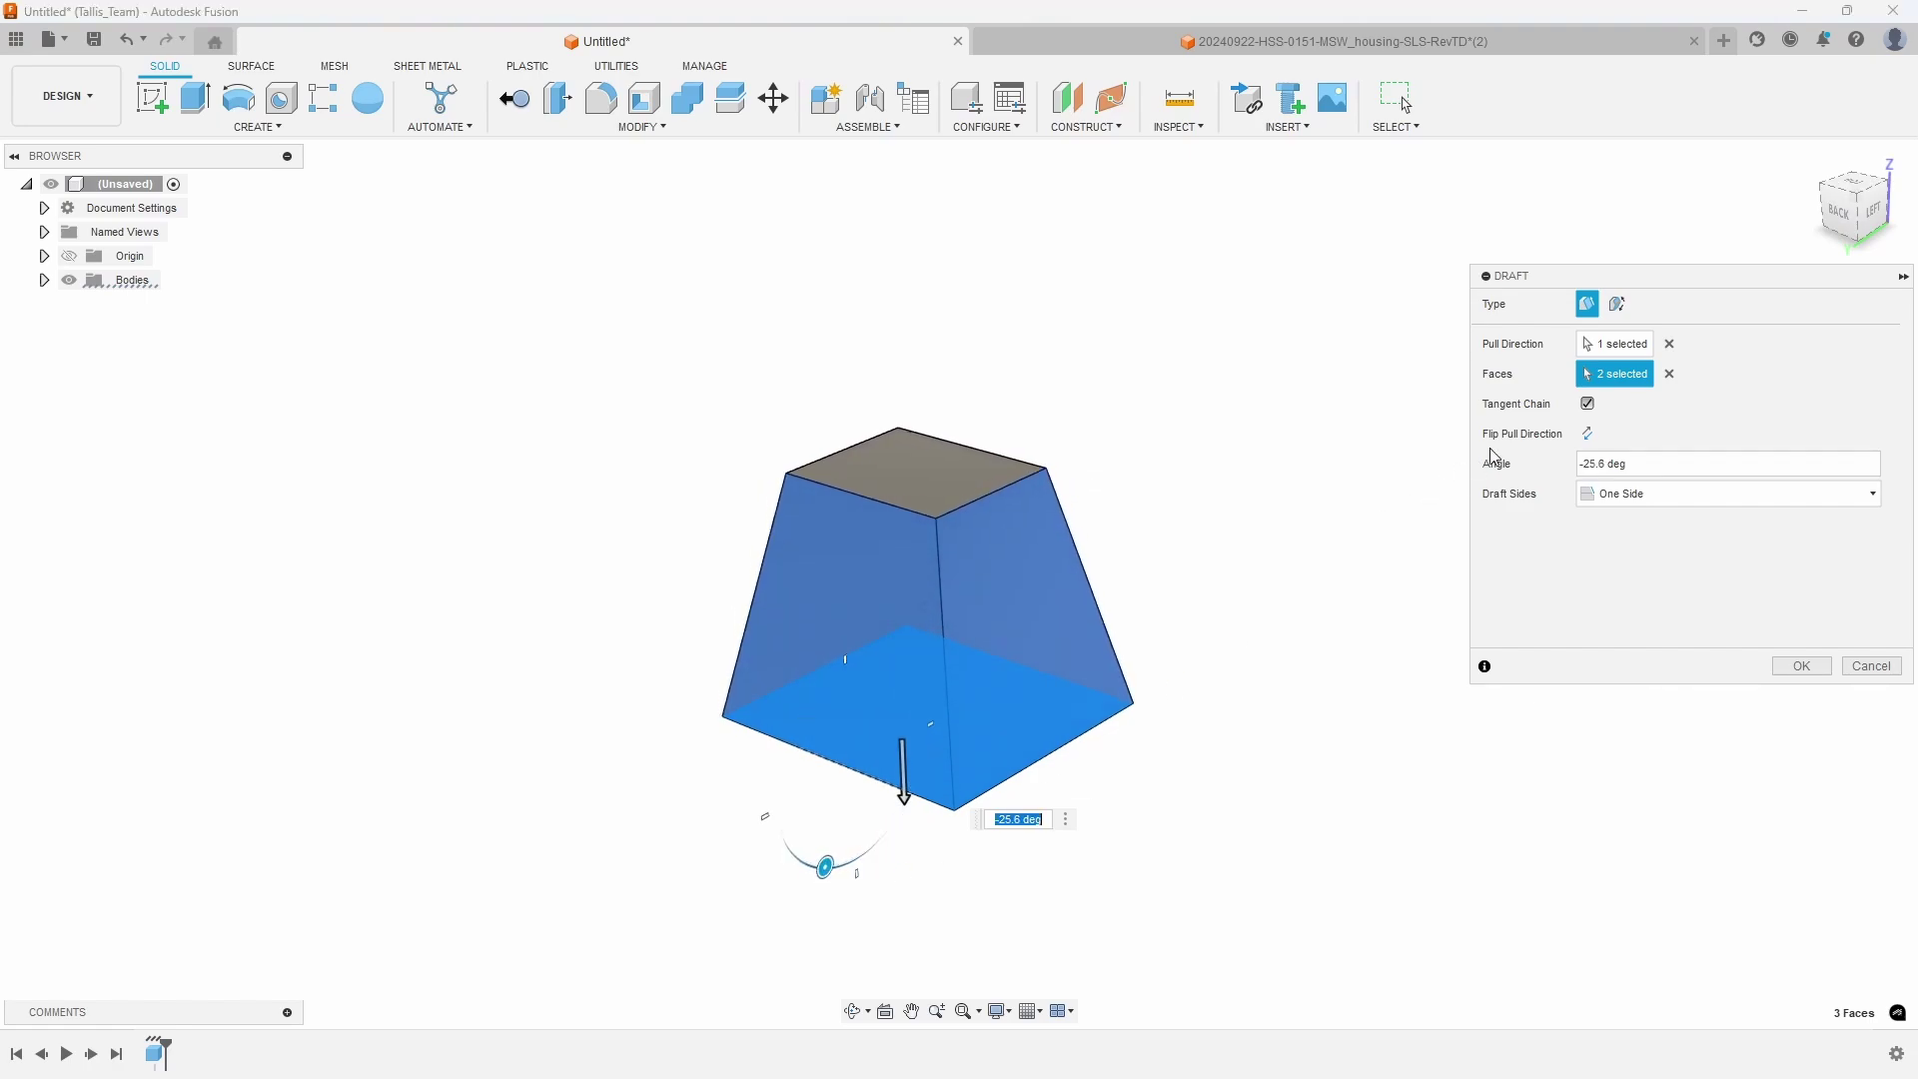
# Step: Return the pull direction to the top face and set the draft angle to 11.3 degrees
pyautogui.click(1668, 343)
pyautogui.click(928, 503)
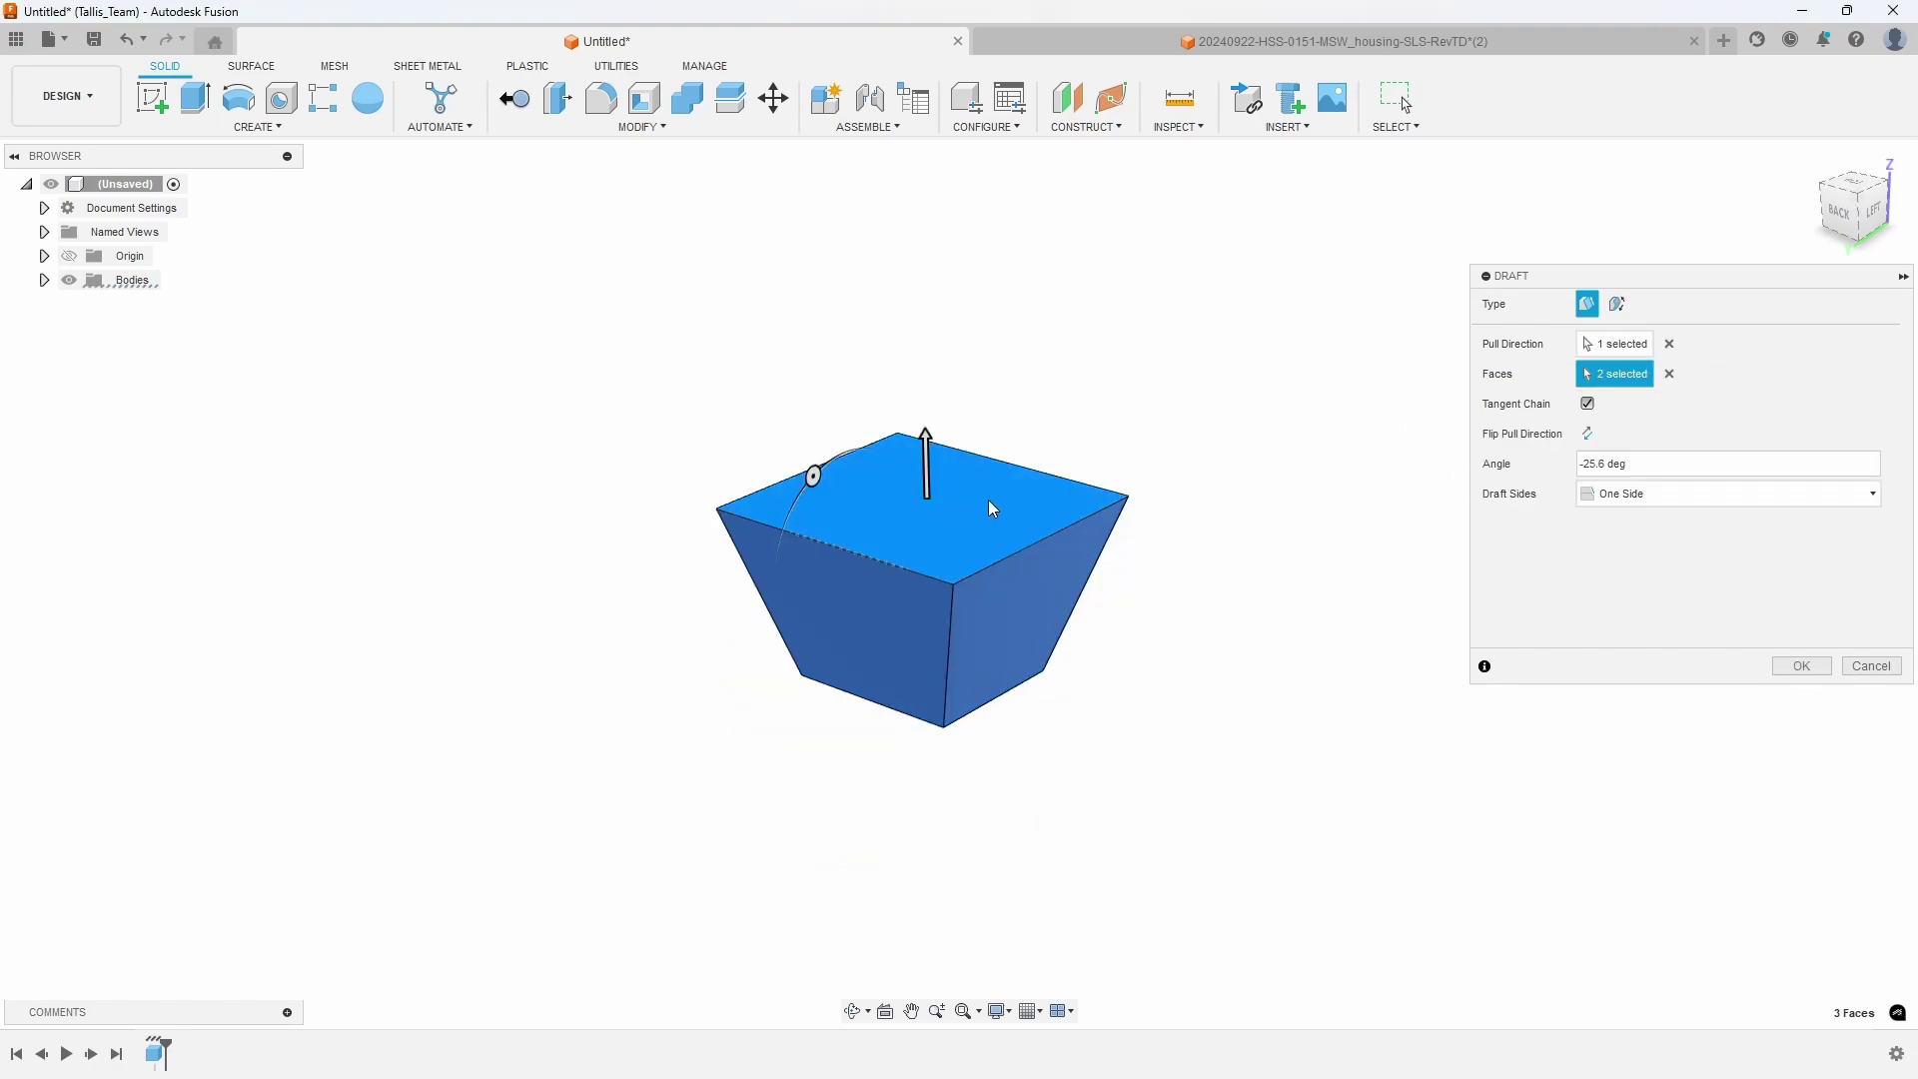
pyautogui.moveTo(814, 476); pyautogui.dragTo(852, 440)
pyautogui.keyDown('shift'); pyautogui.moveTo(1007, 485); pyautogui.dragTo(948, 485, button='middle'); pyautogui.keyUp('shift')
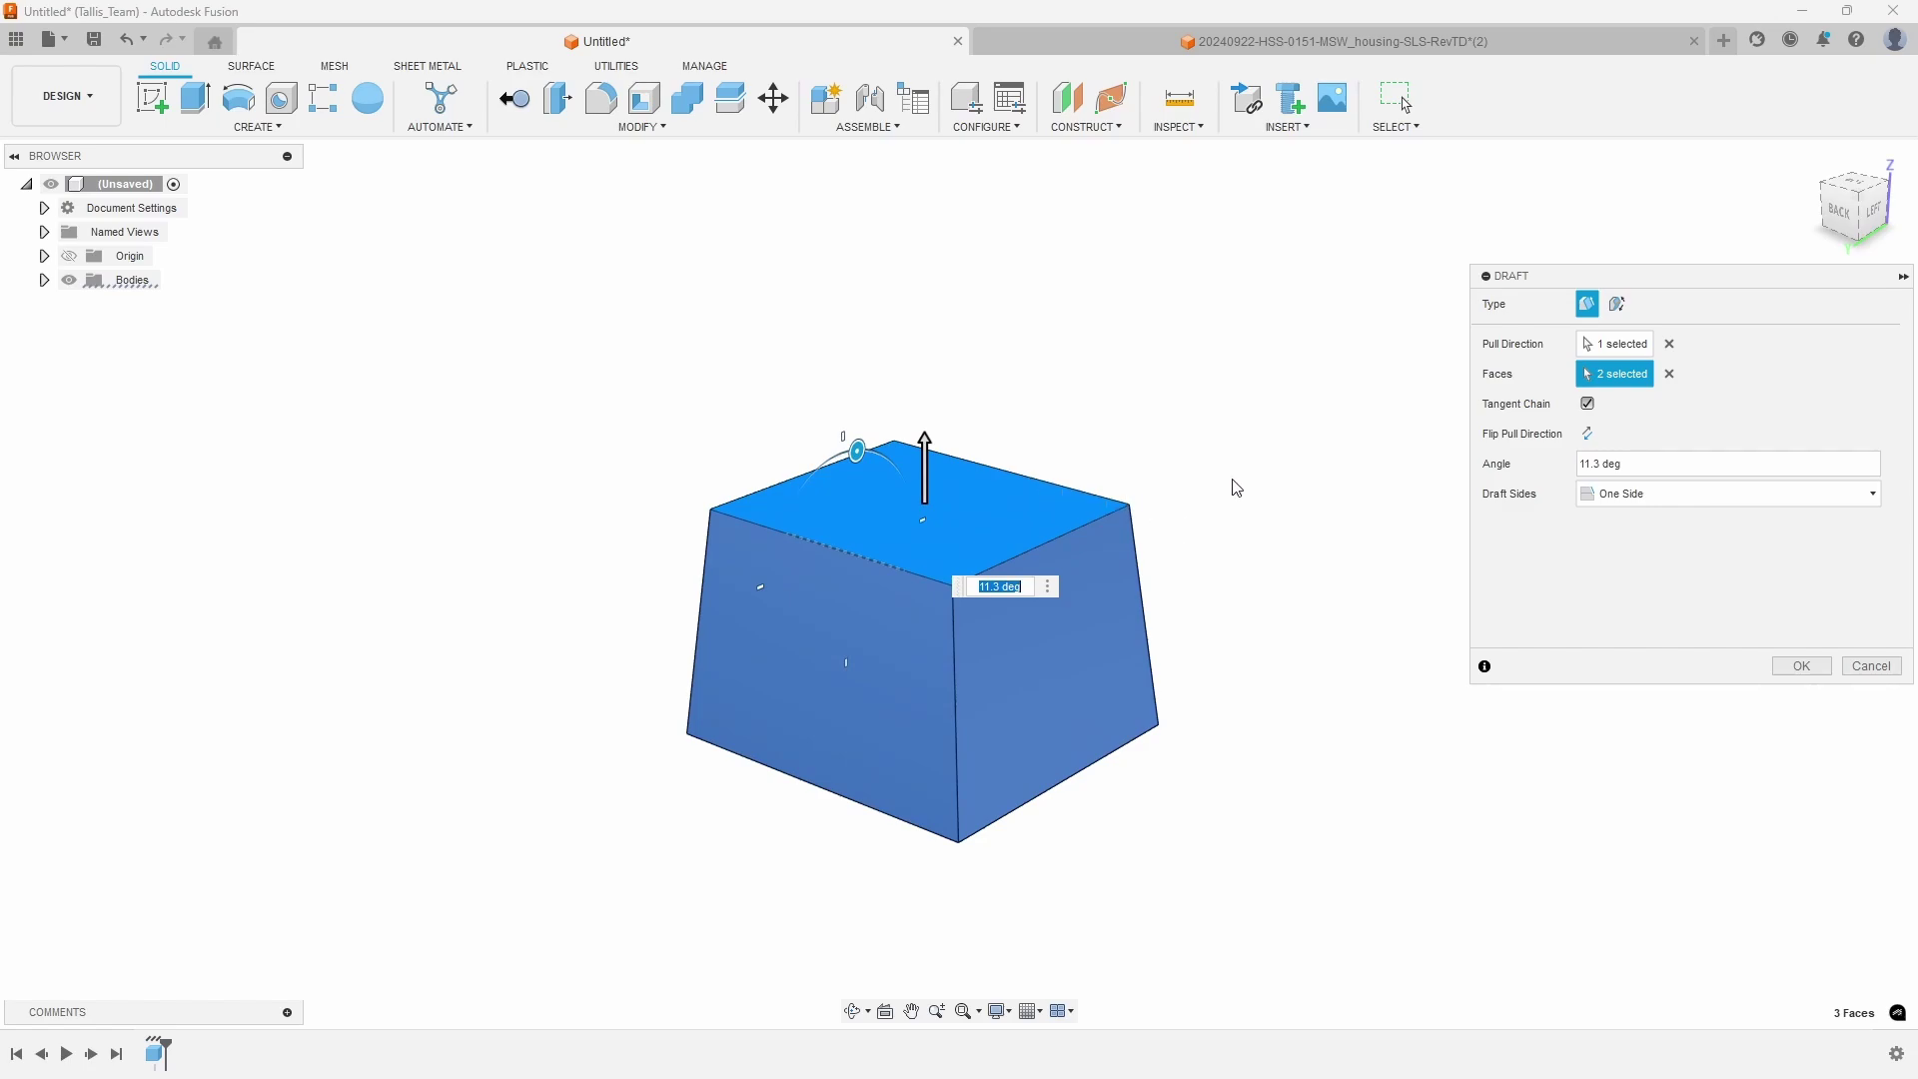
pyautogui.scroll(2, 1379, 393)
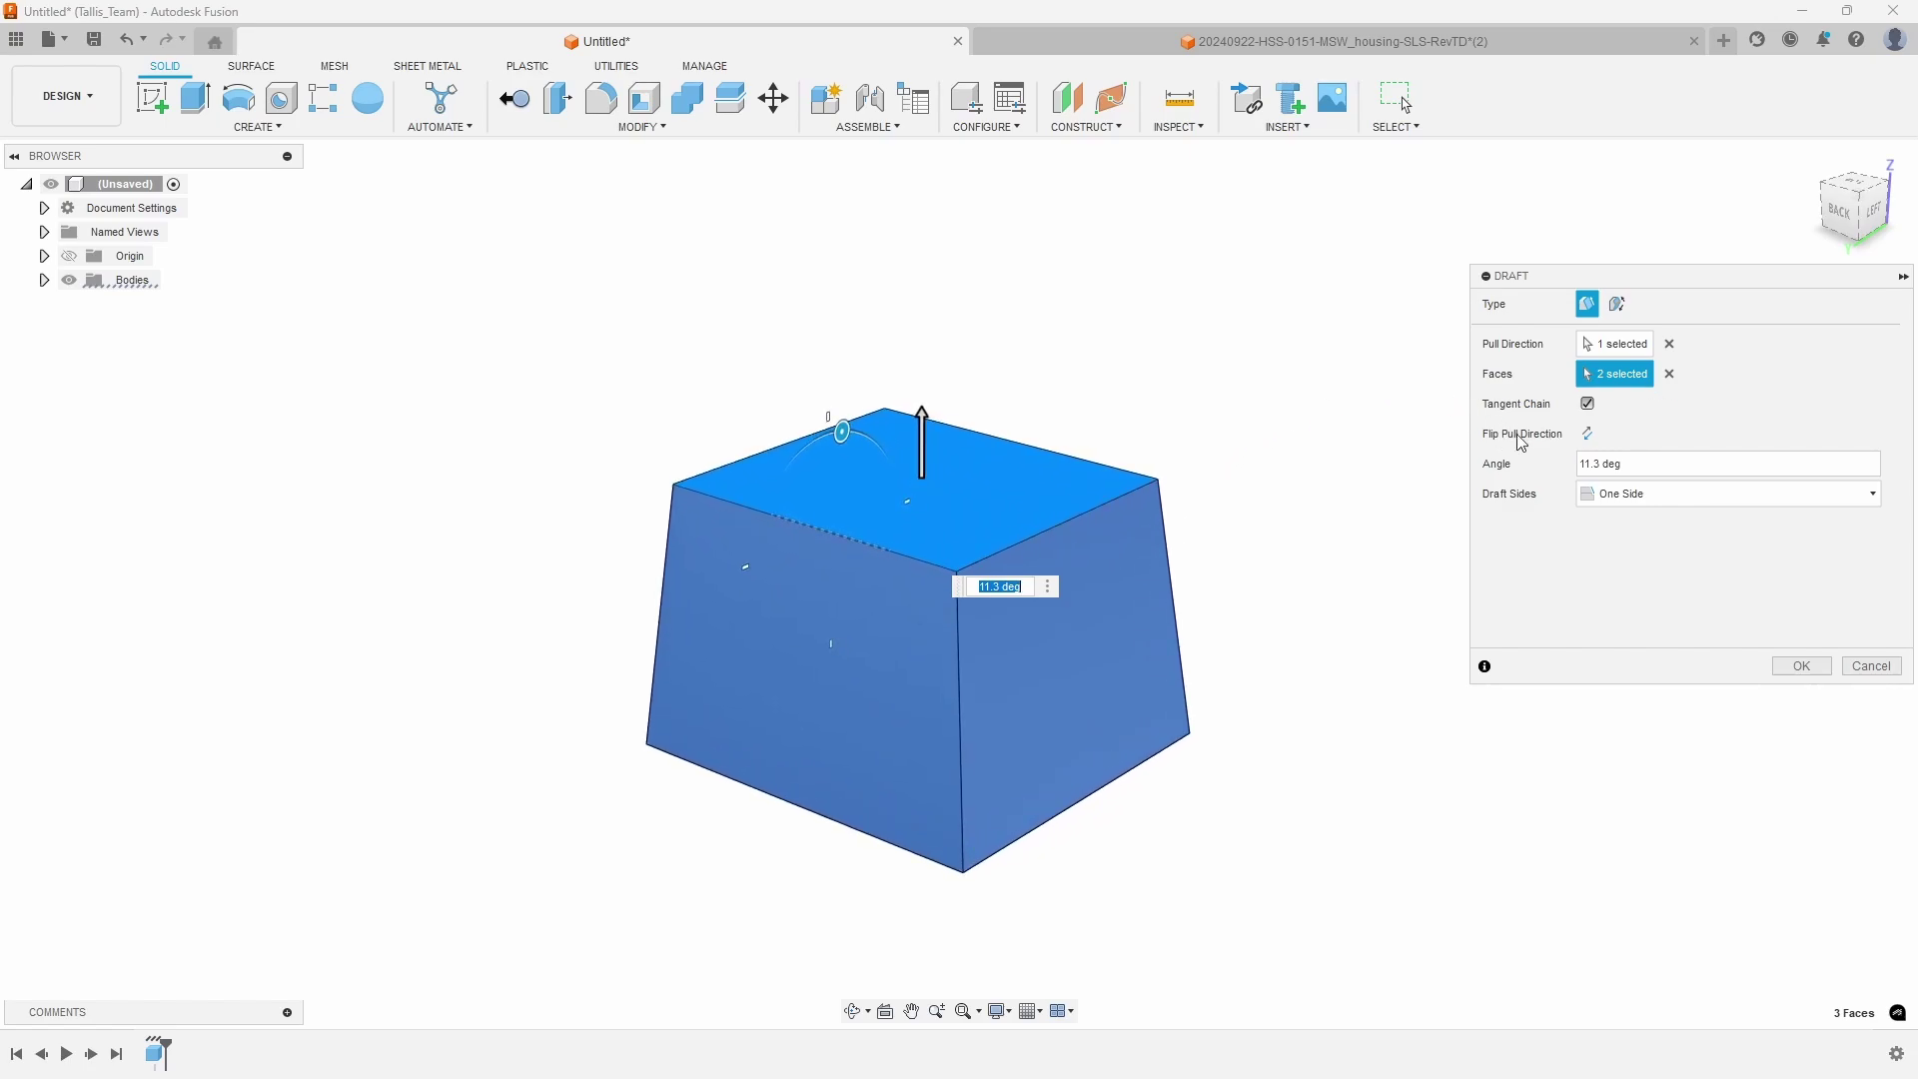
# Step: Set a 10 degree draft angle, flip the pull direction twice to compare, then cancel the draft
pyautogui.click(1630, 466)
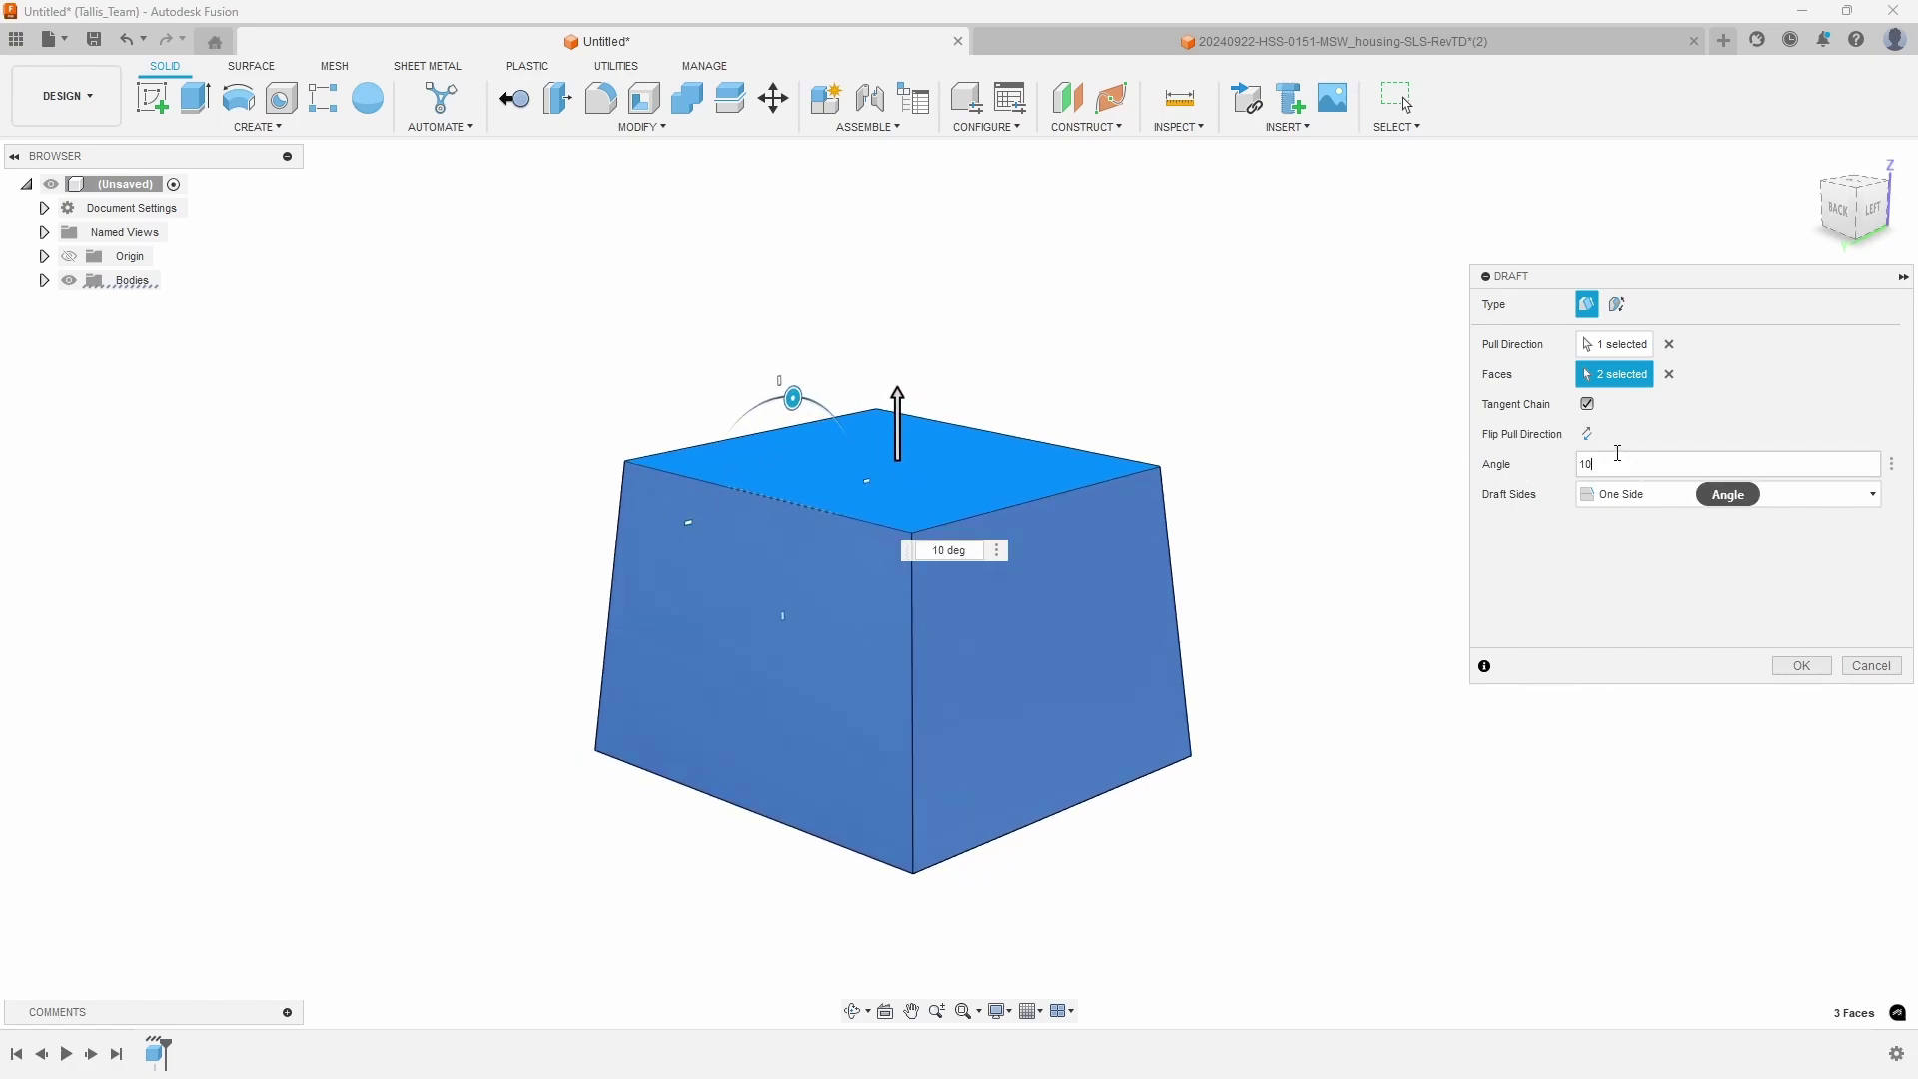
pyautogui.click(1587, 434)
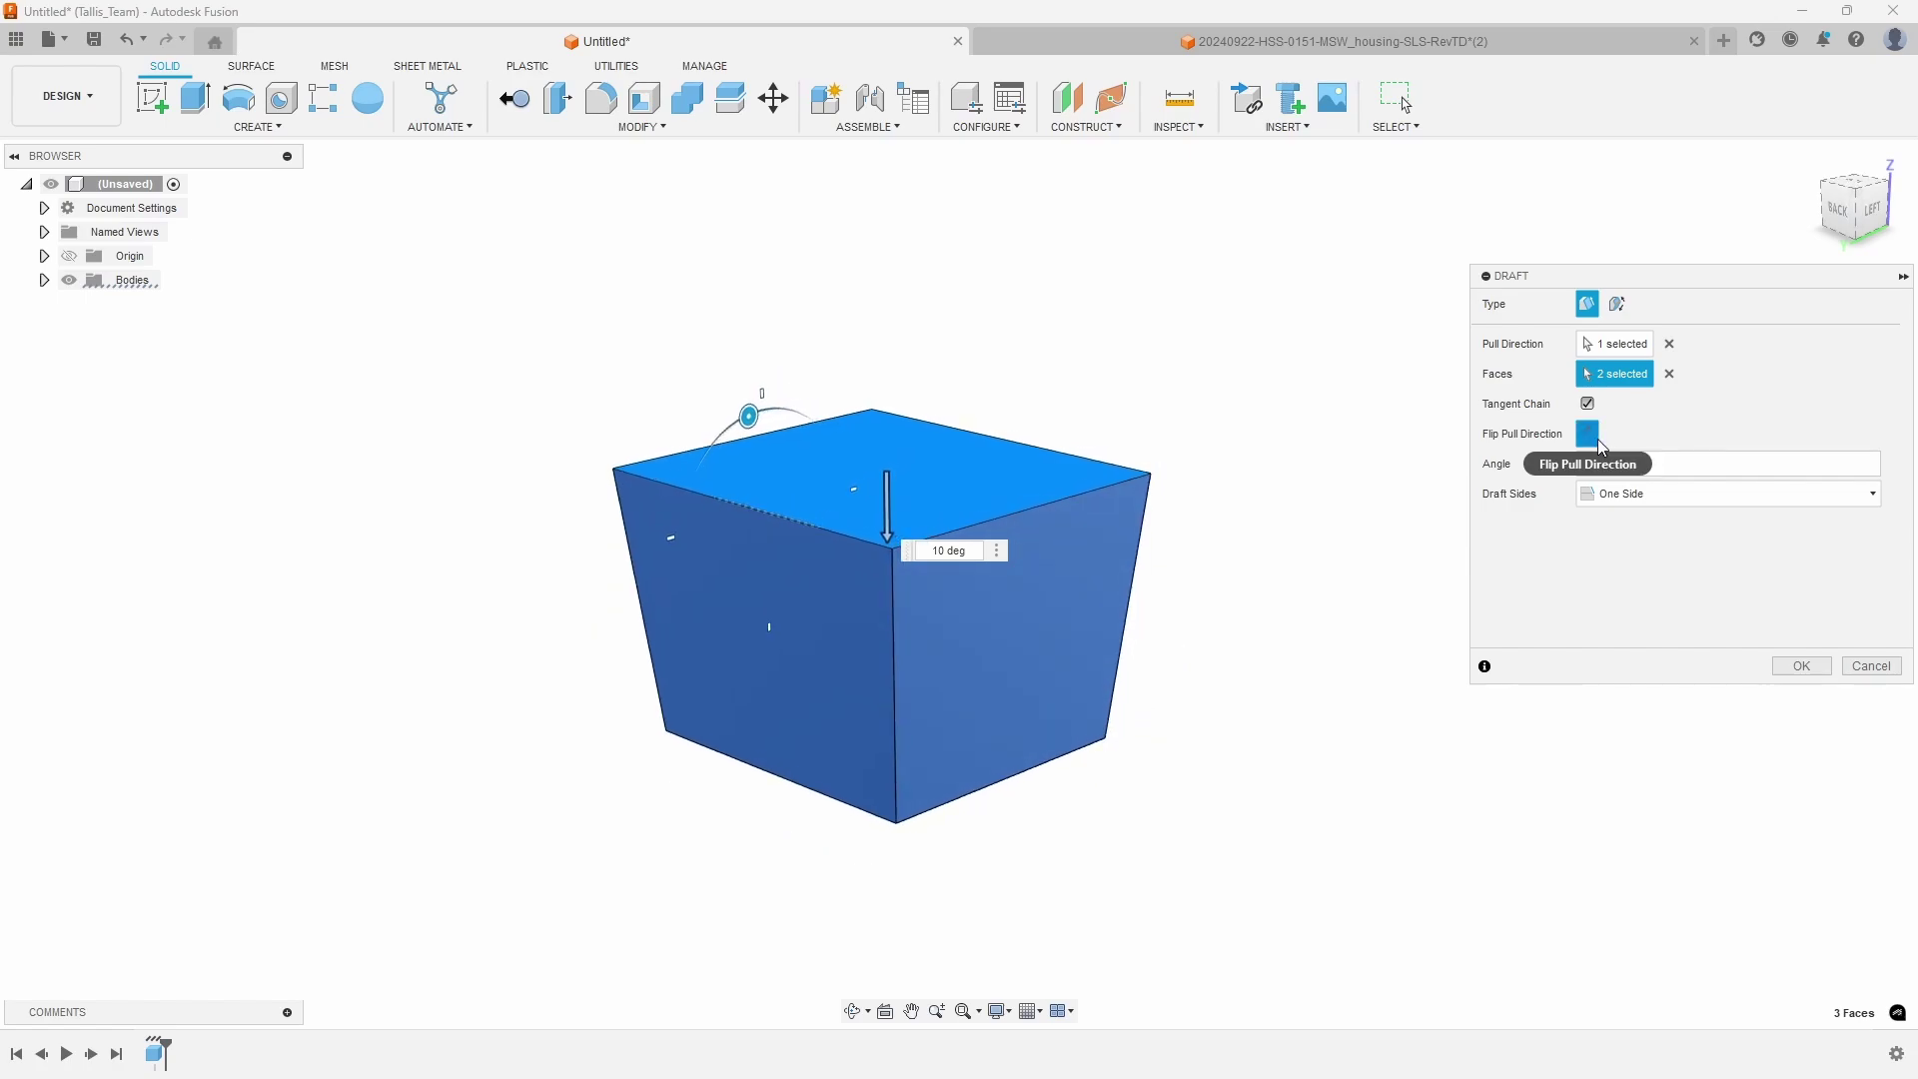
pyautogui.click(1590, 436)
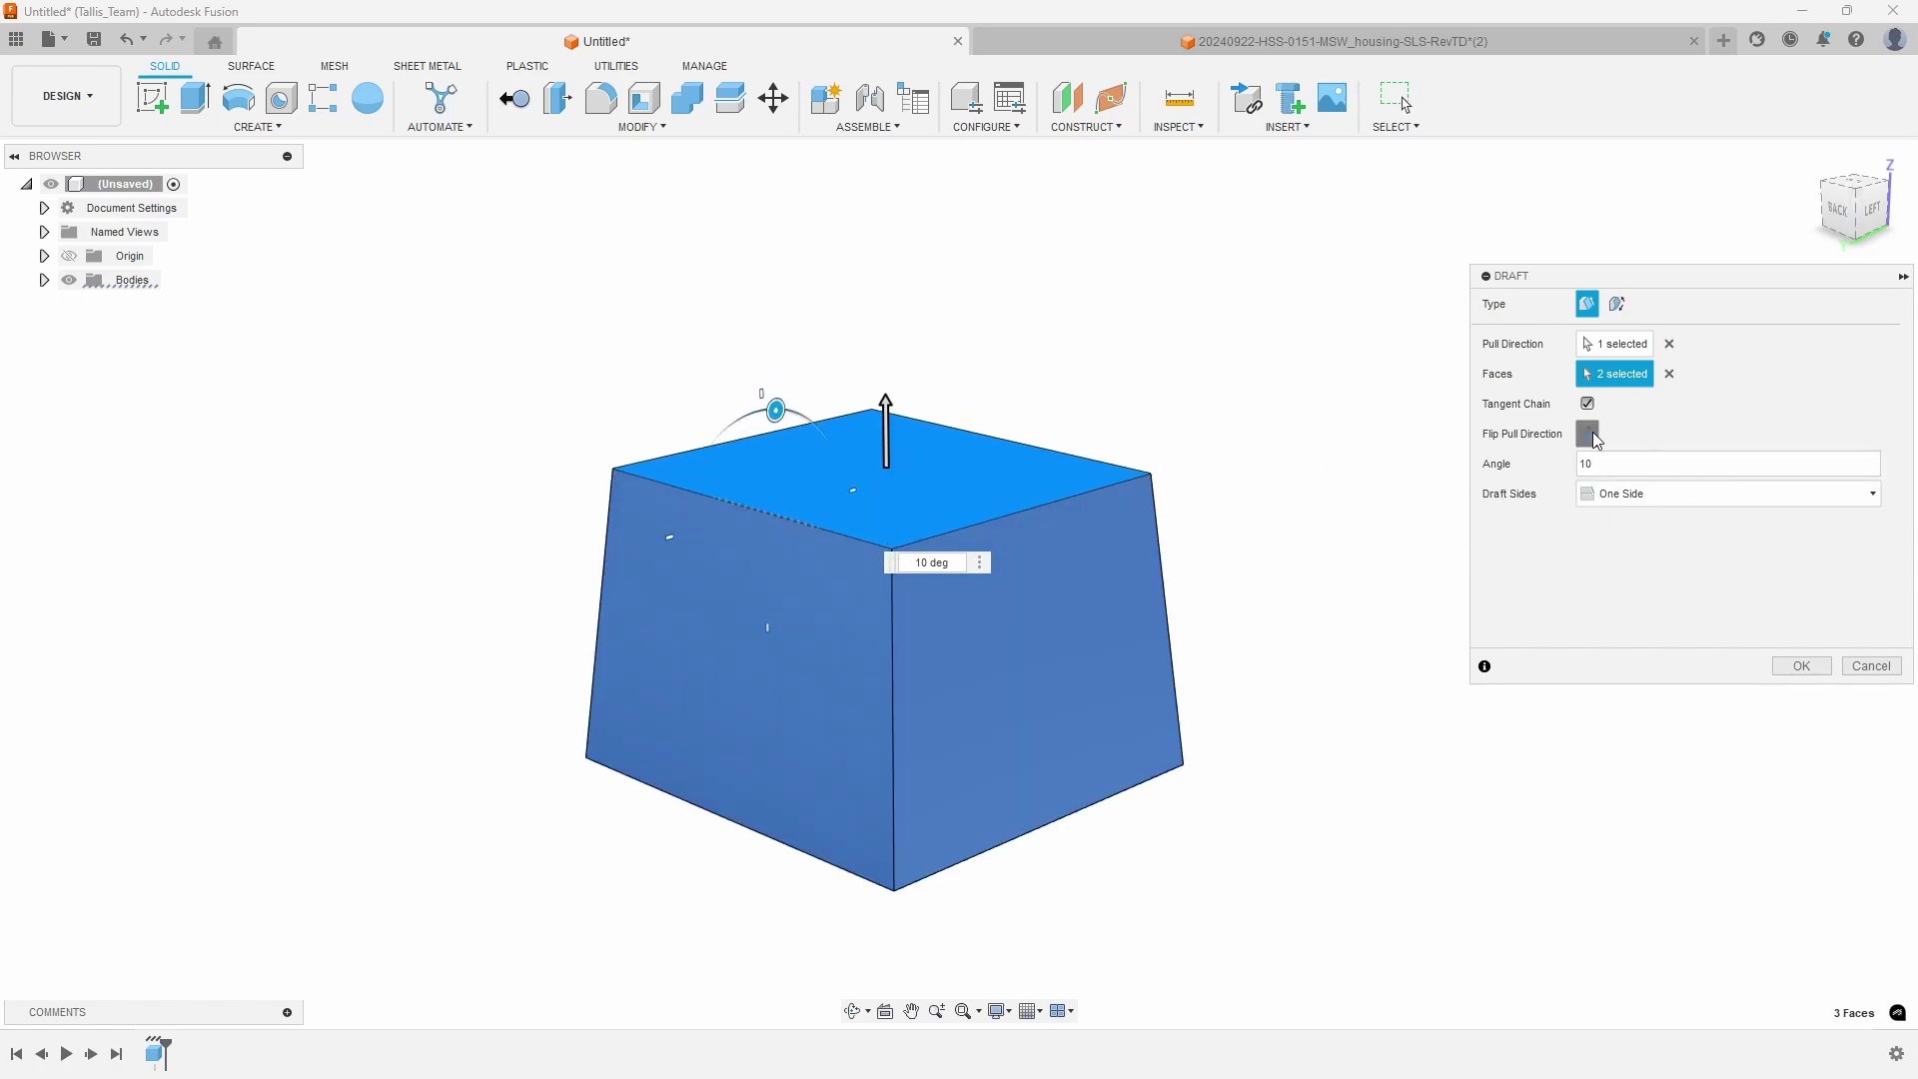
pyautogui.click(1589, 435)
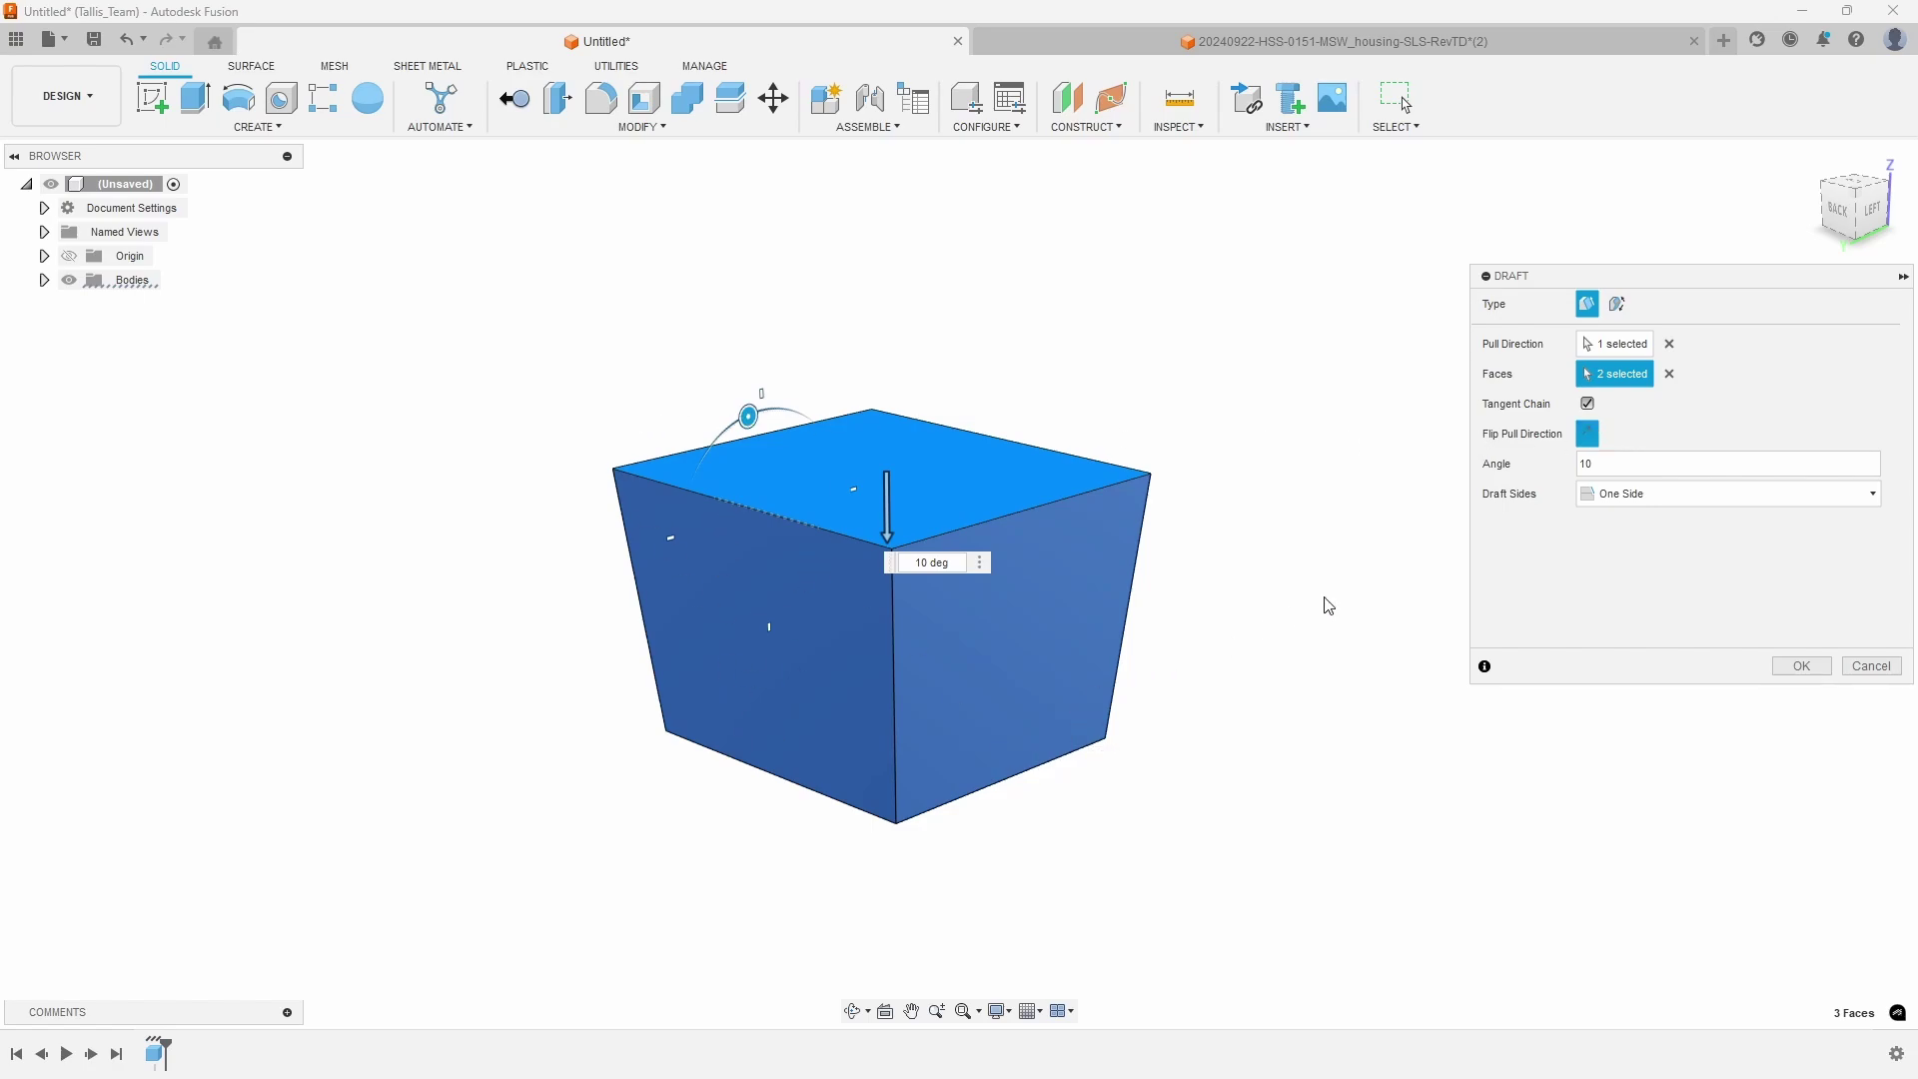
pyautogui.click(1588, 434)
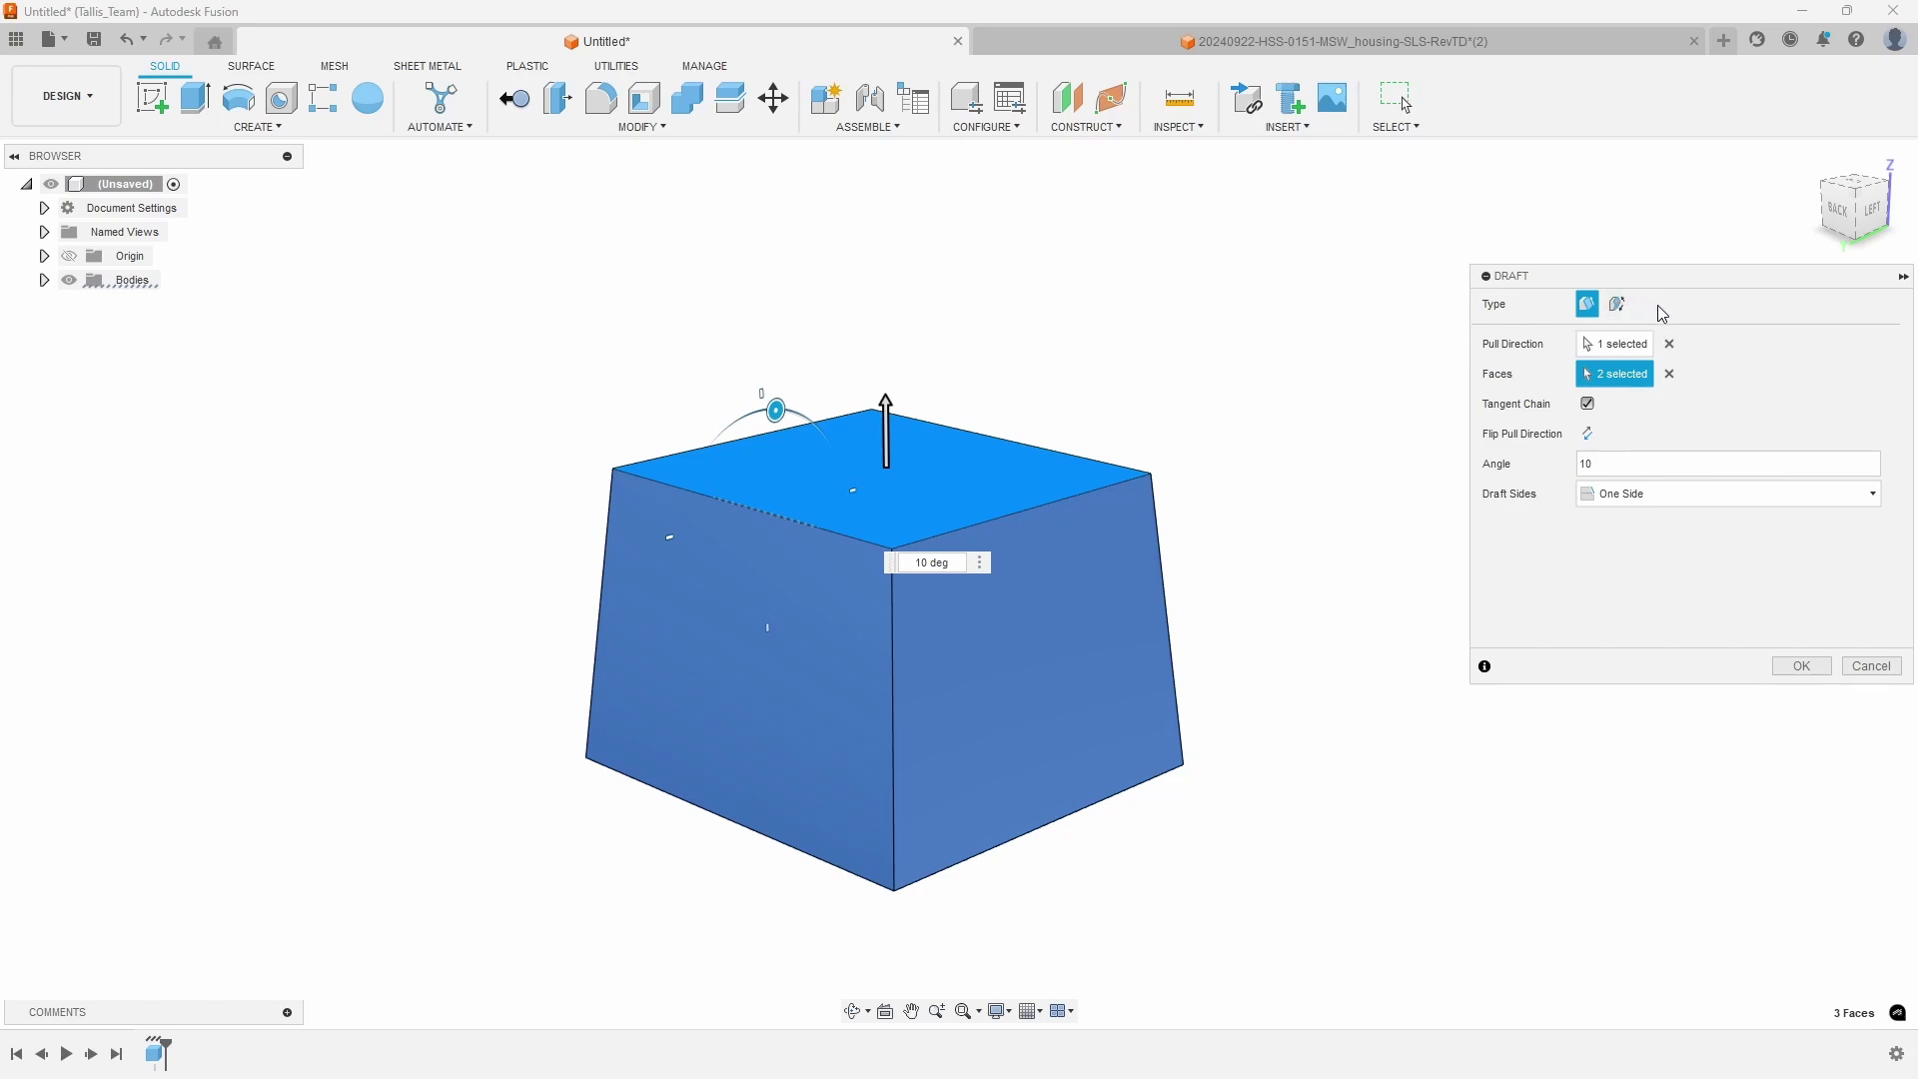
pyautogui.click(1866, 669)
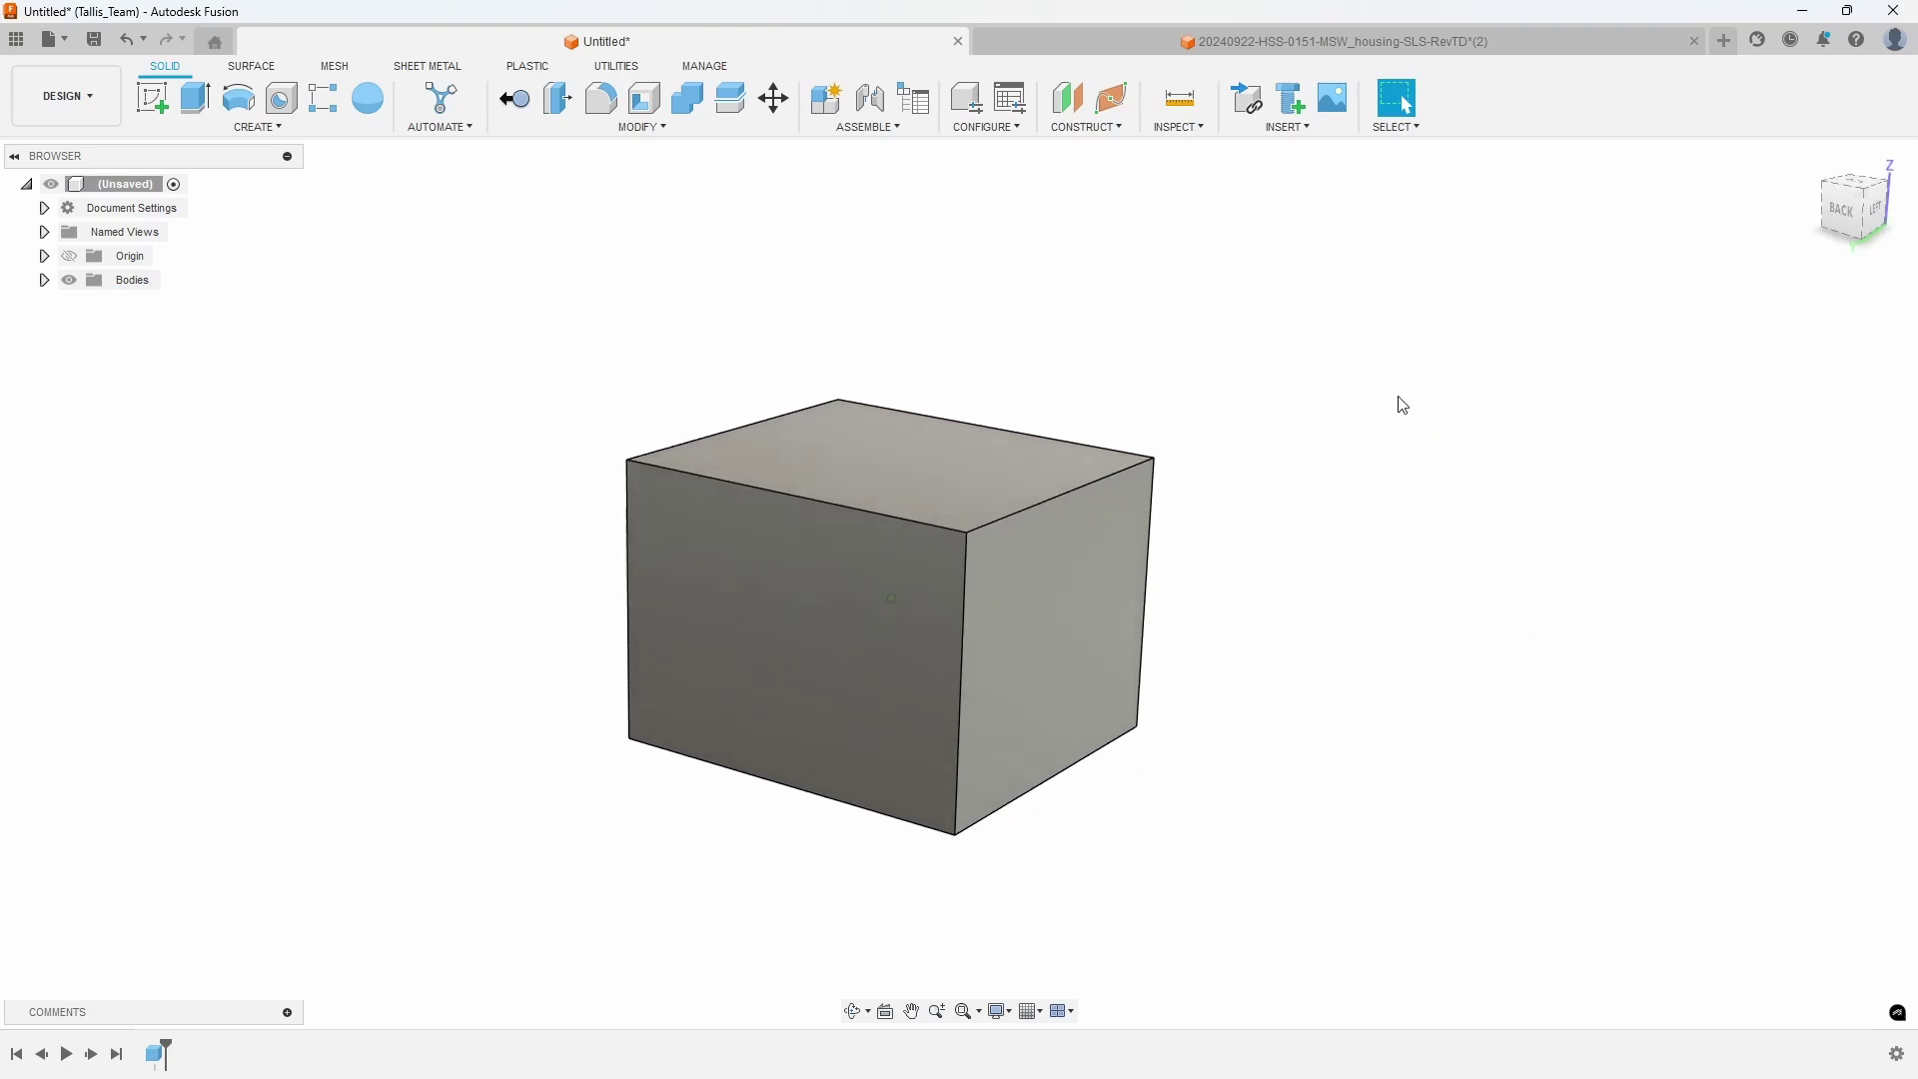
# Step: Create an offset plane from the top face, about -0.236 in below it
pyautogui.click(1069, 128)
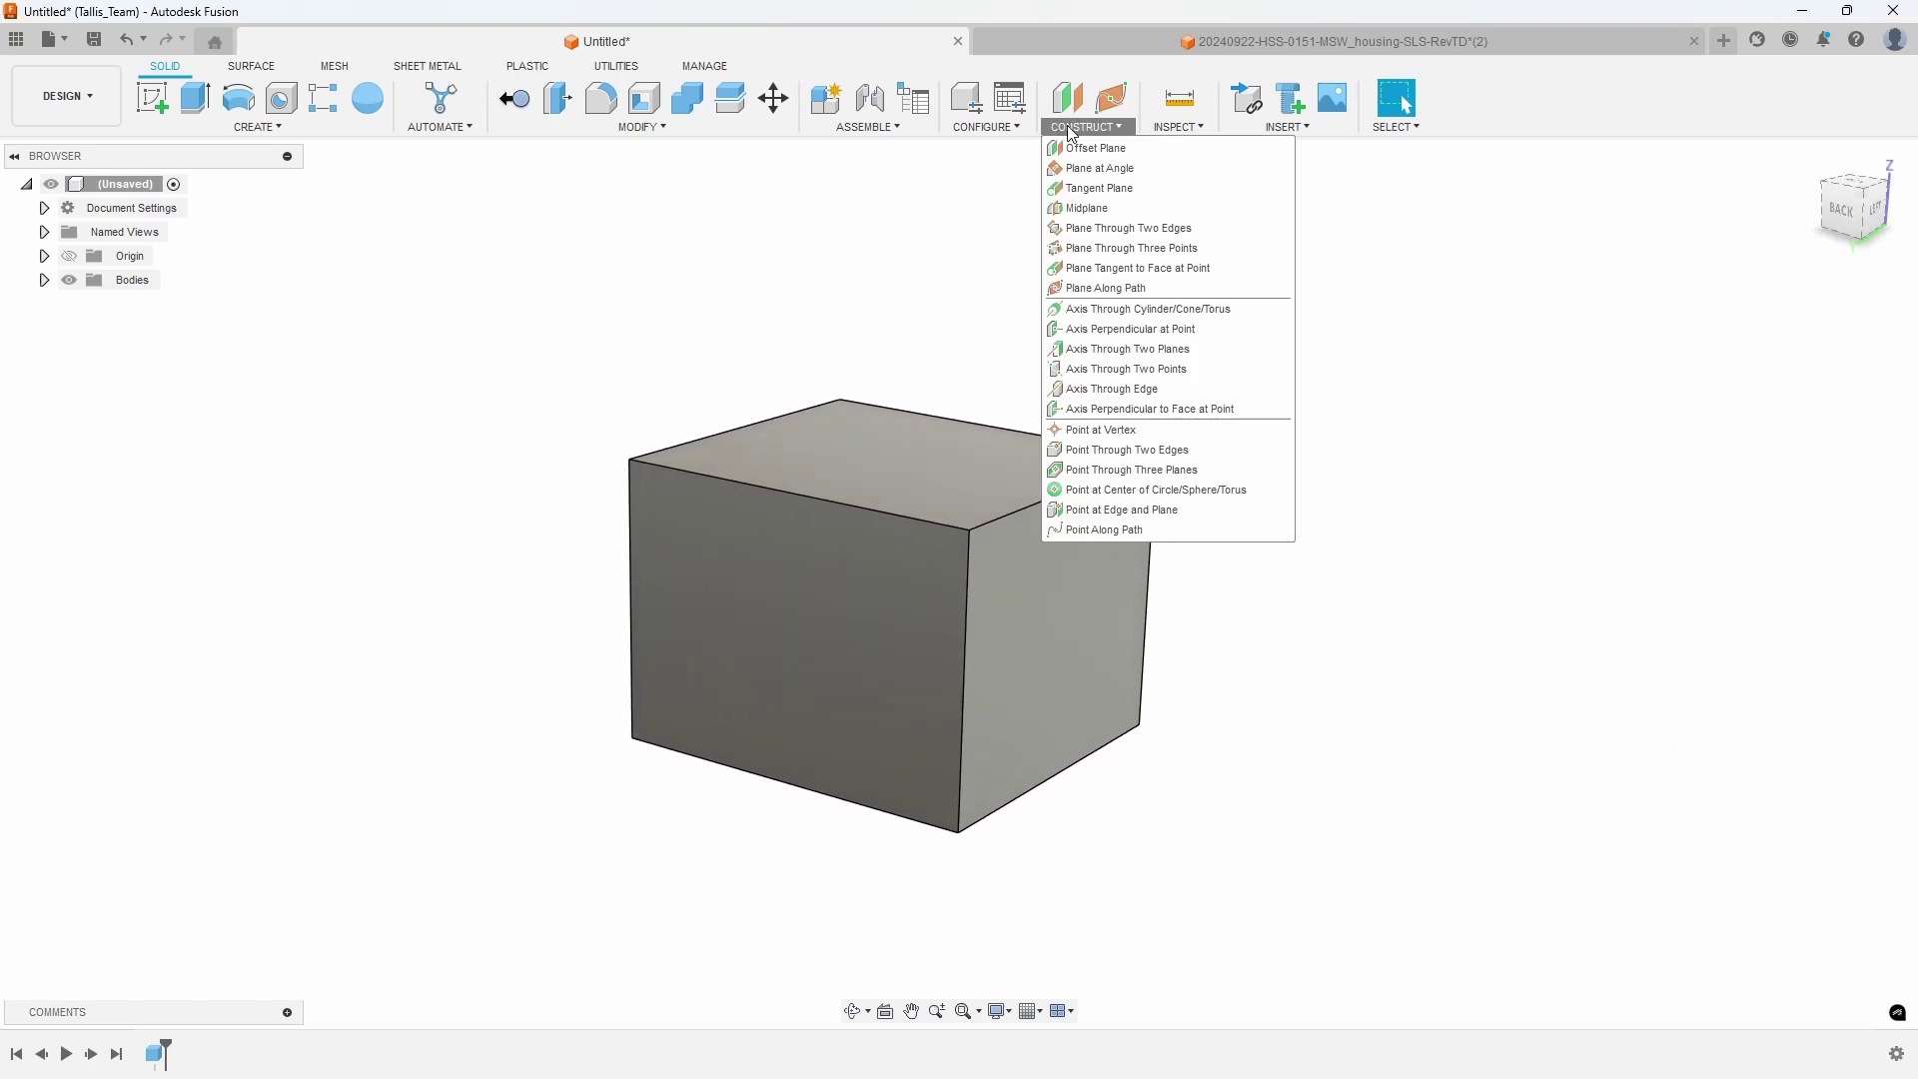
pyautogui.click(1094, 146)
pyautogui.click(899, 446)
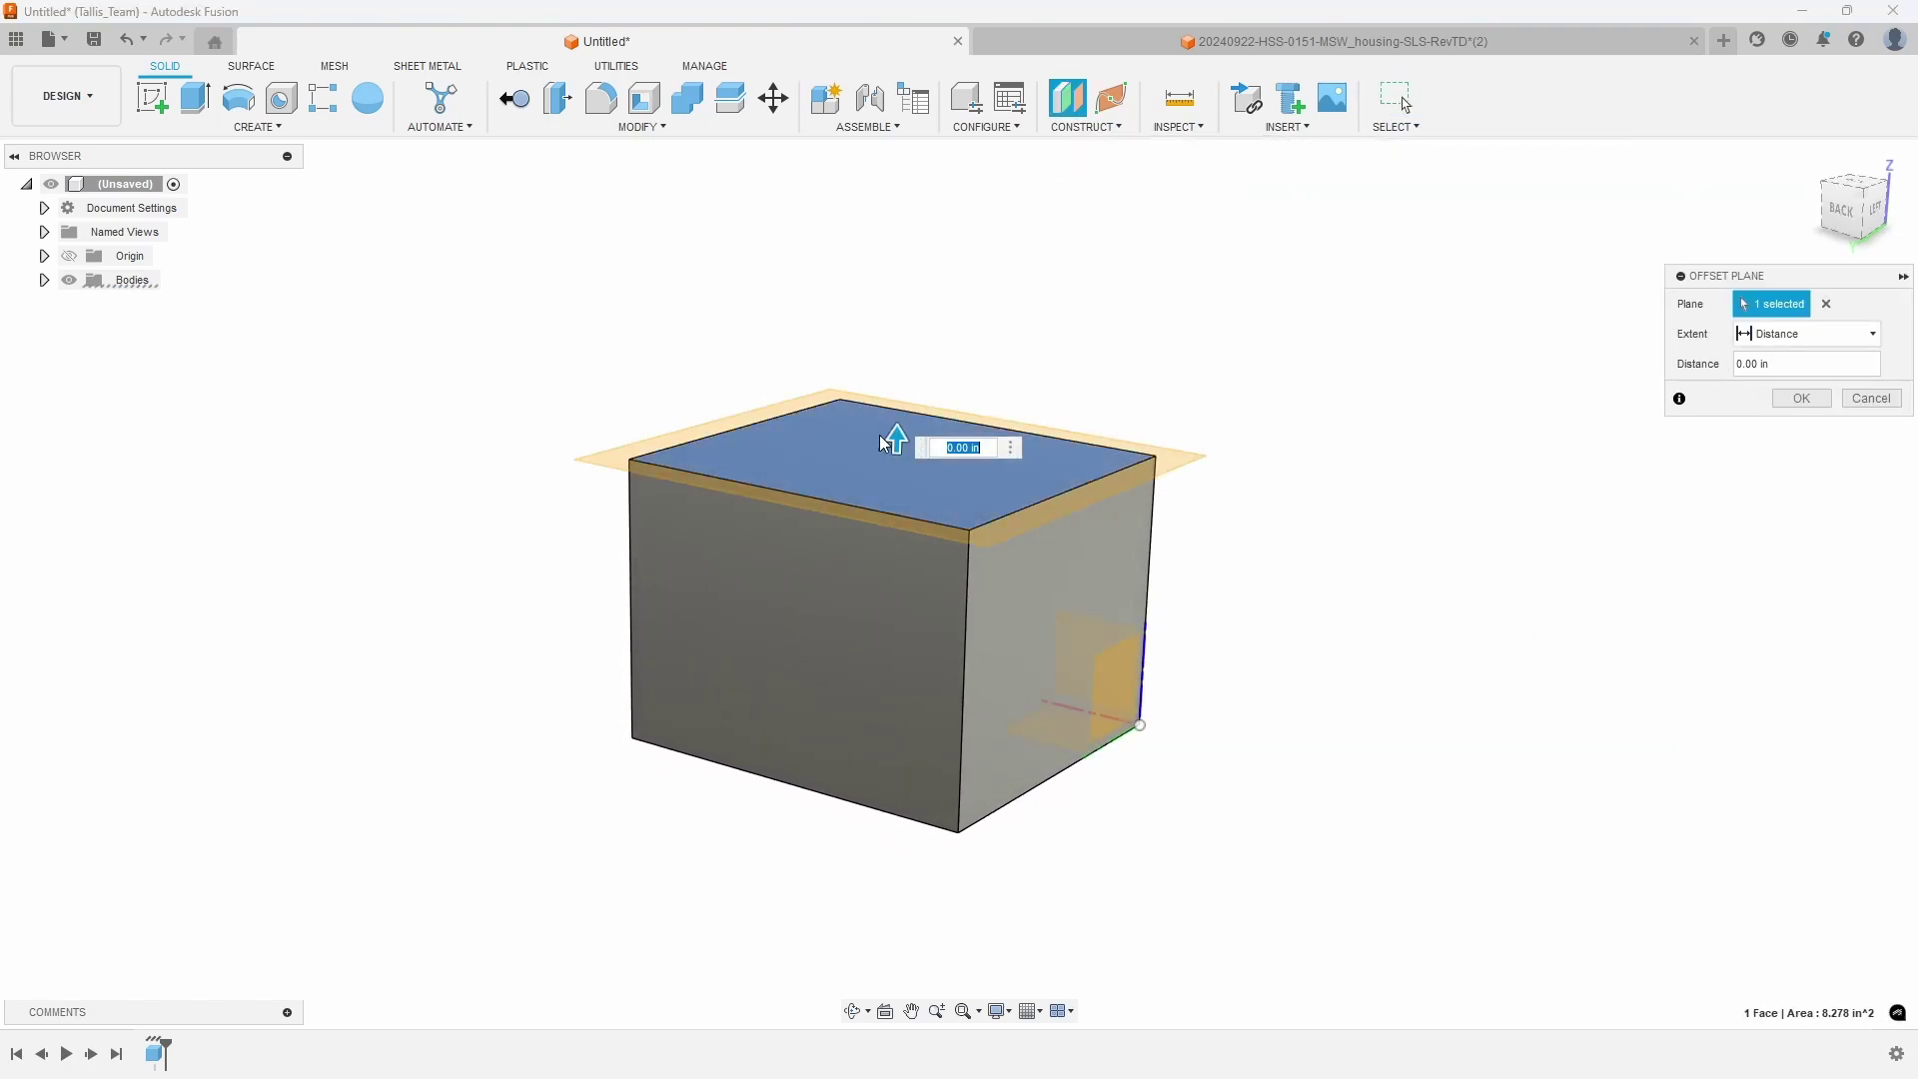
pyautogui.moveTo(899, 418); pyautogui.dragTo(896, 460)
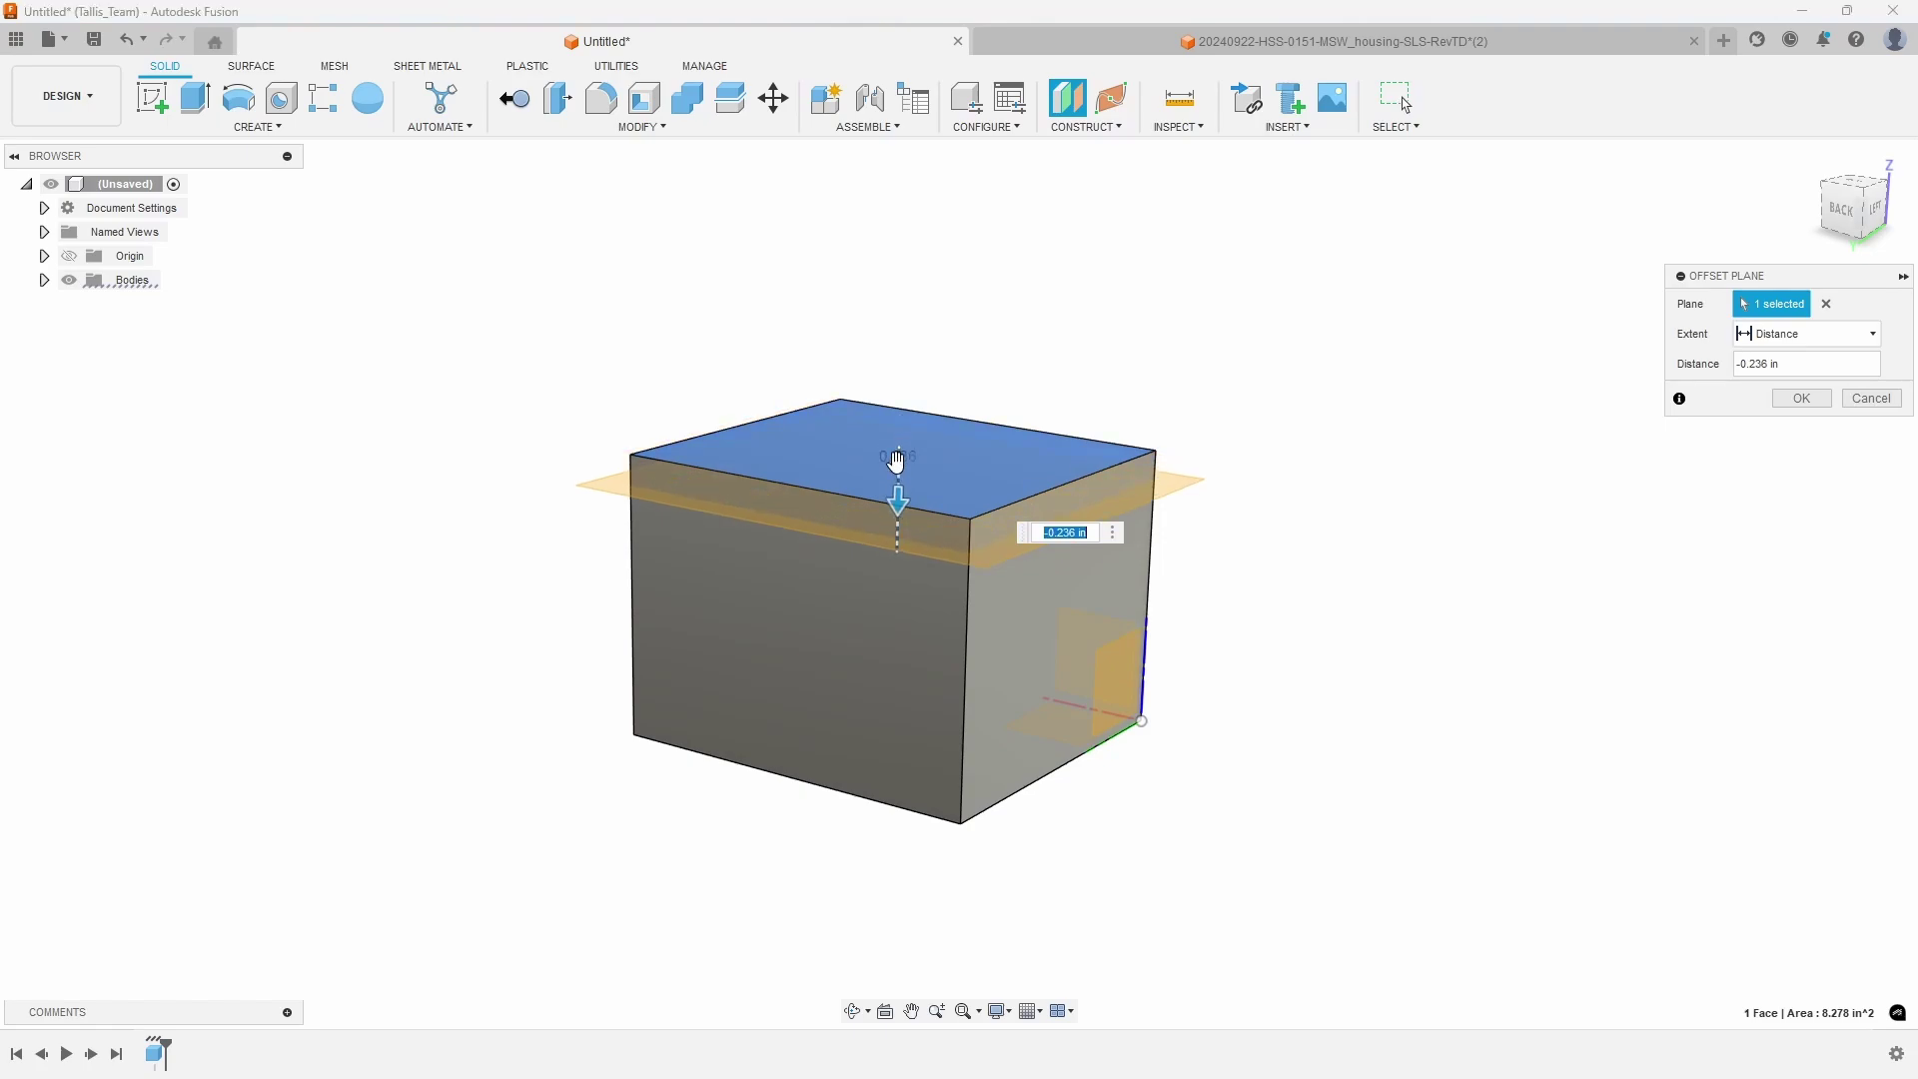
pyautogui.write('-.5')
pyautogui.press('Return')
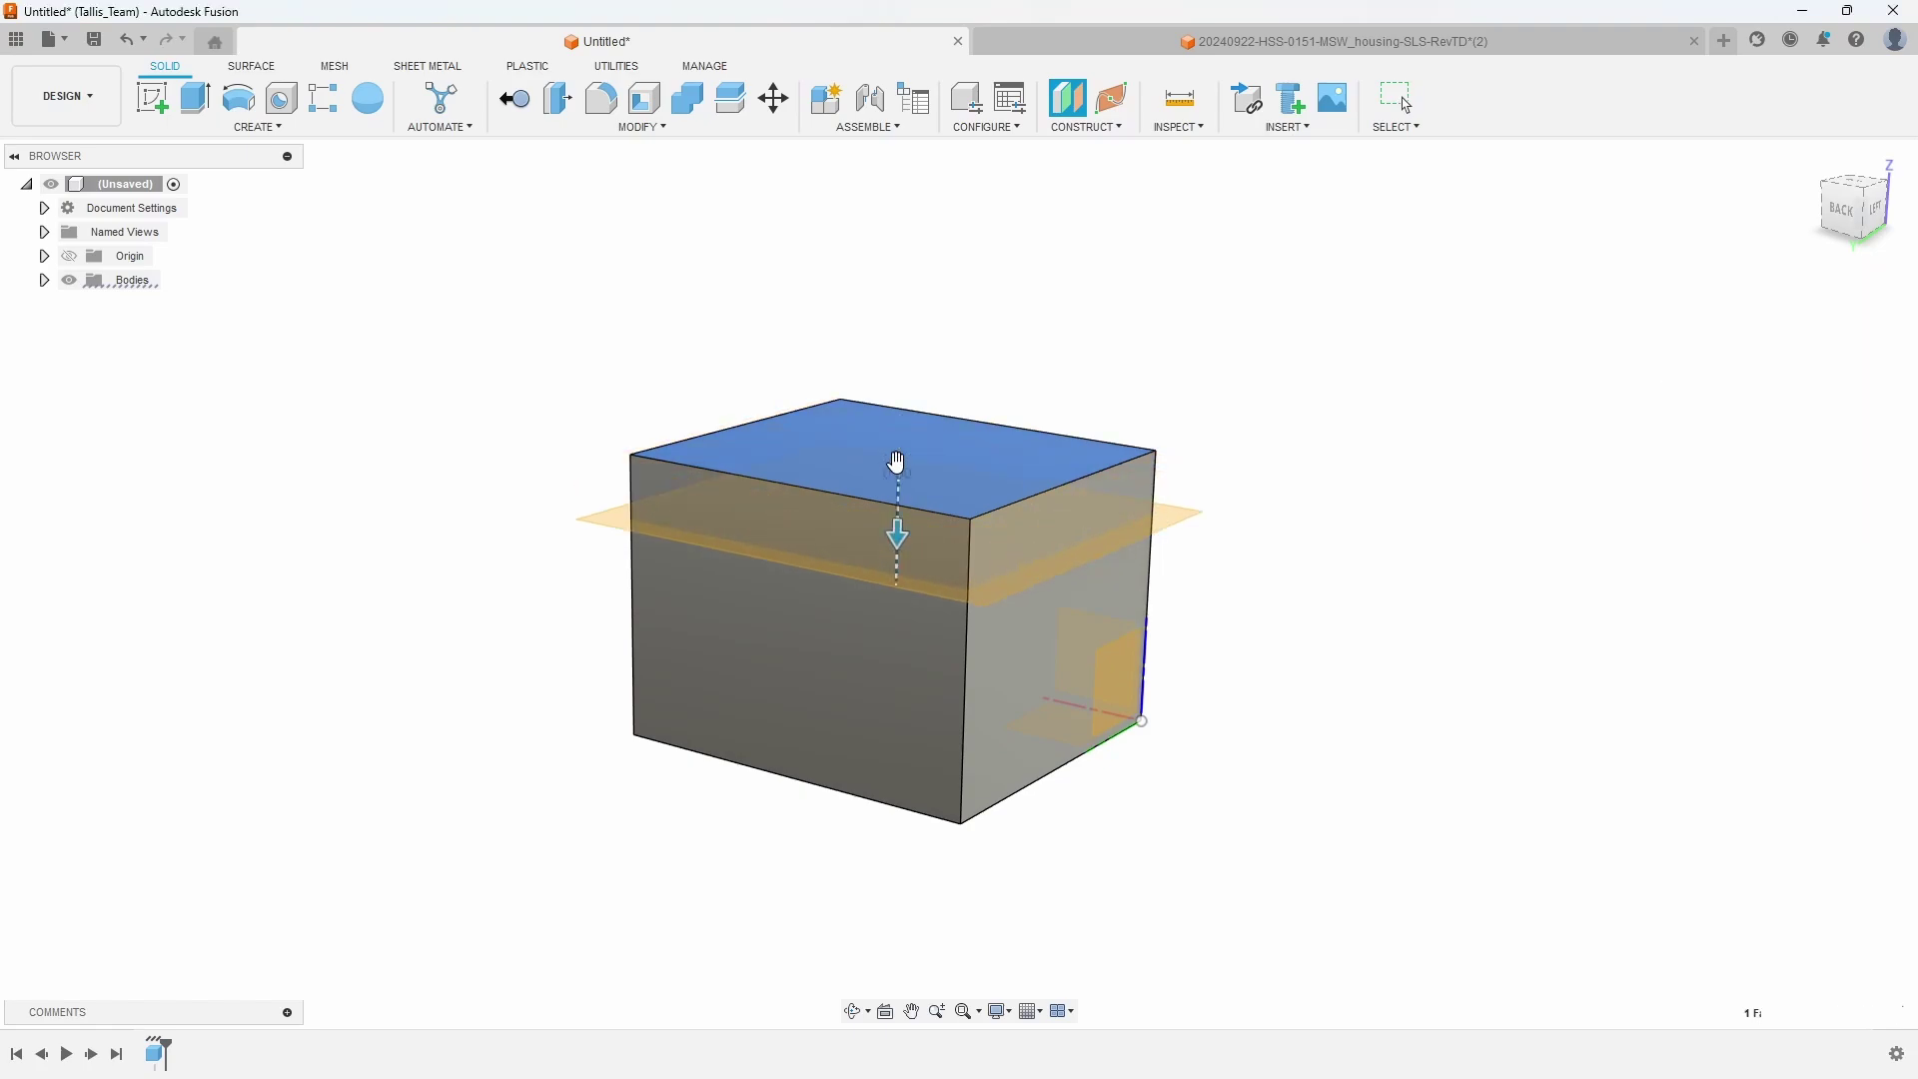
# Step: Start a Parting Line draft pulling from the top face, with the offset plane as parting tool
pyautogui.click(642, 127)
pyautogui.click(535, 230)
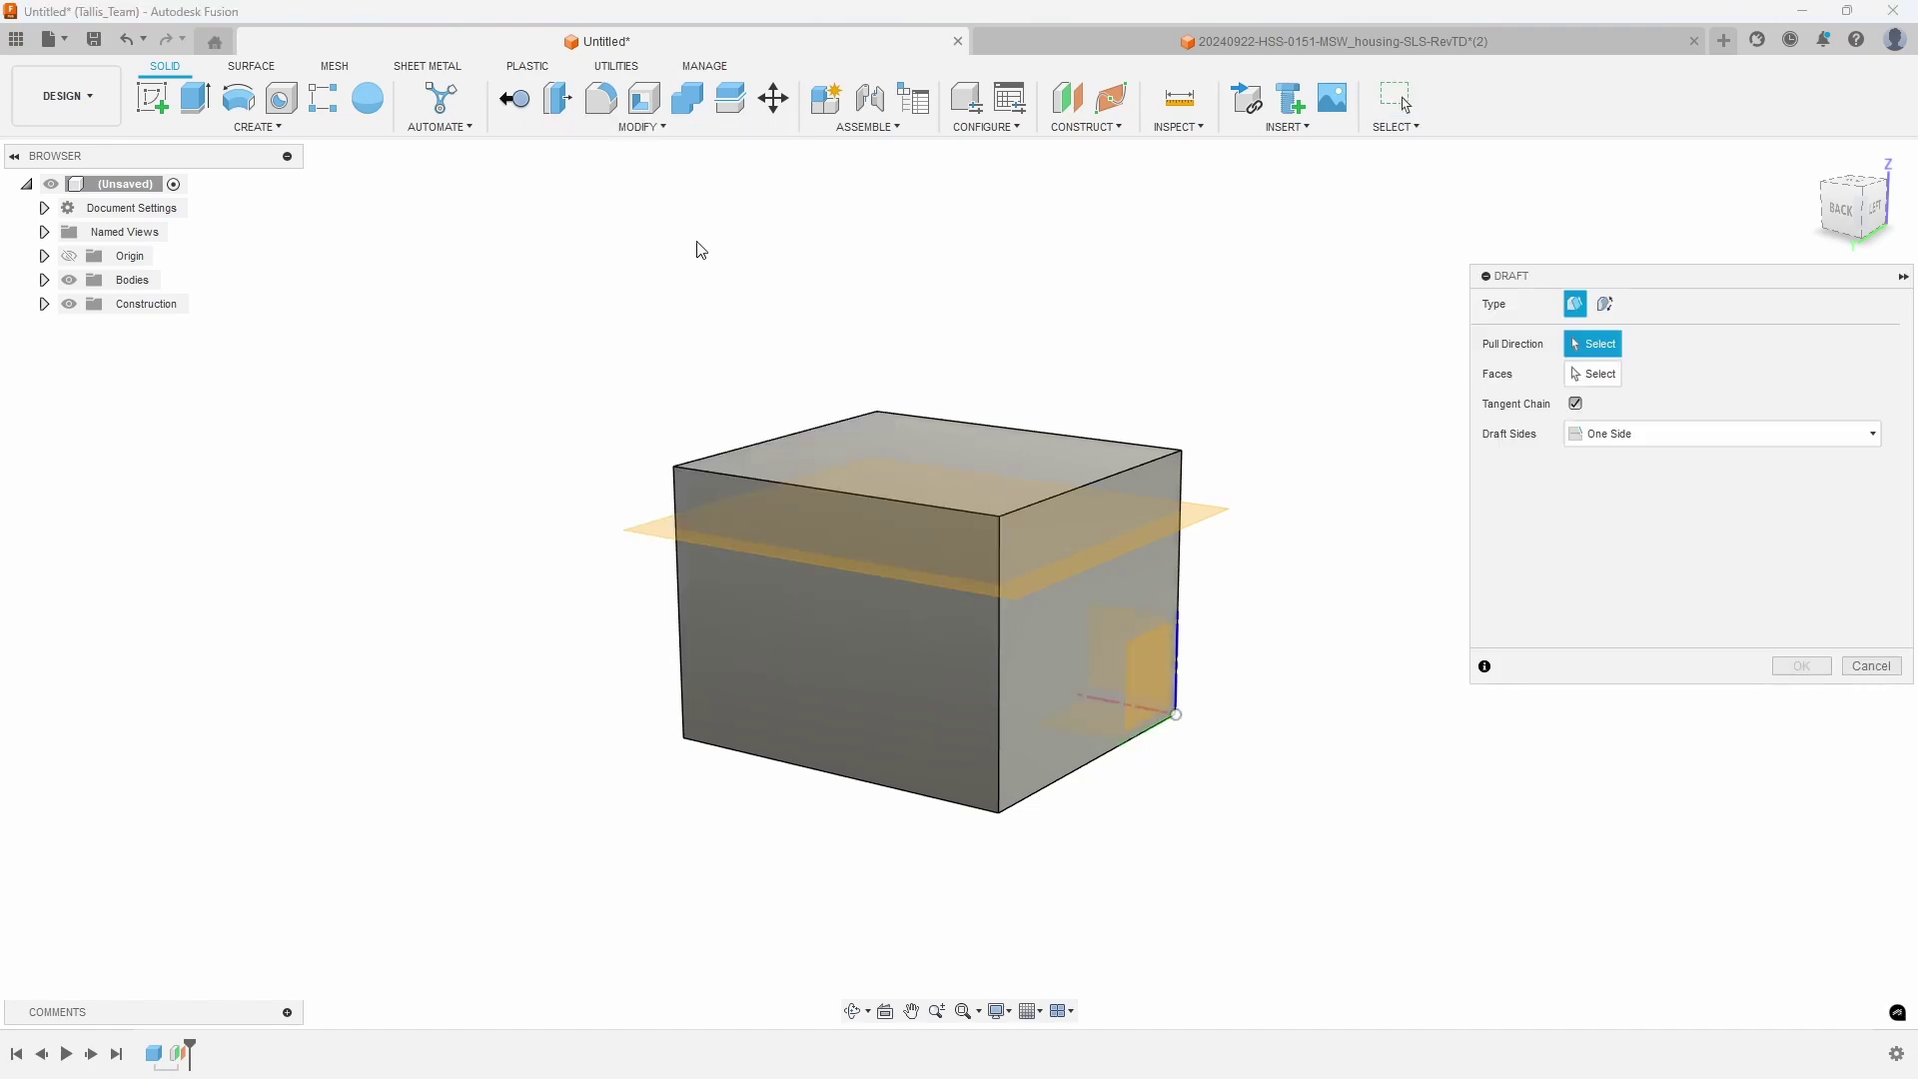
pyautogui.click(1605, 308)
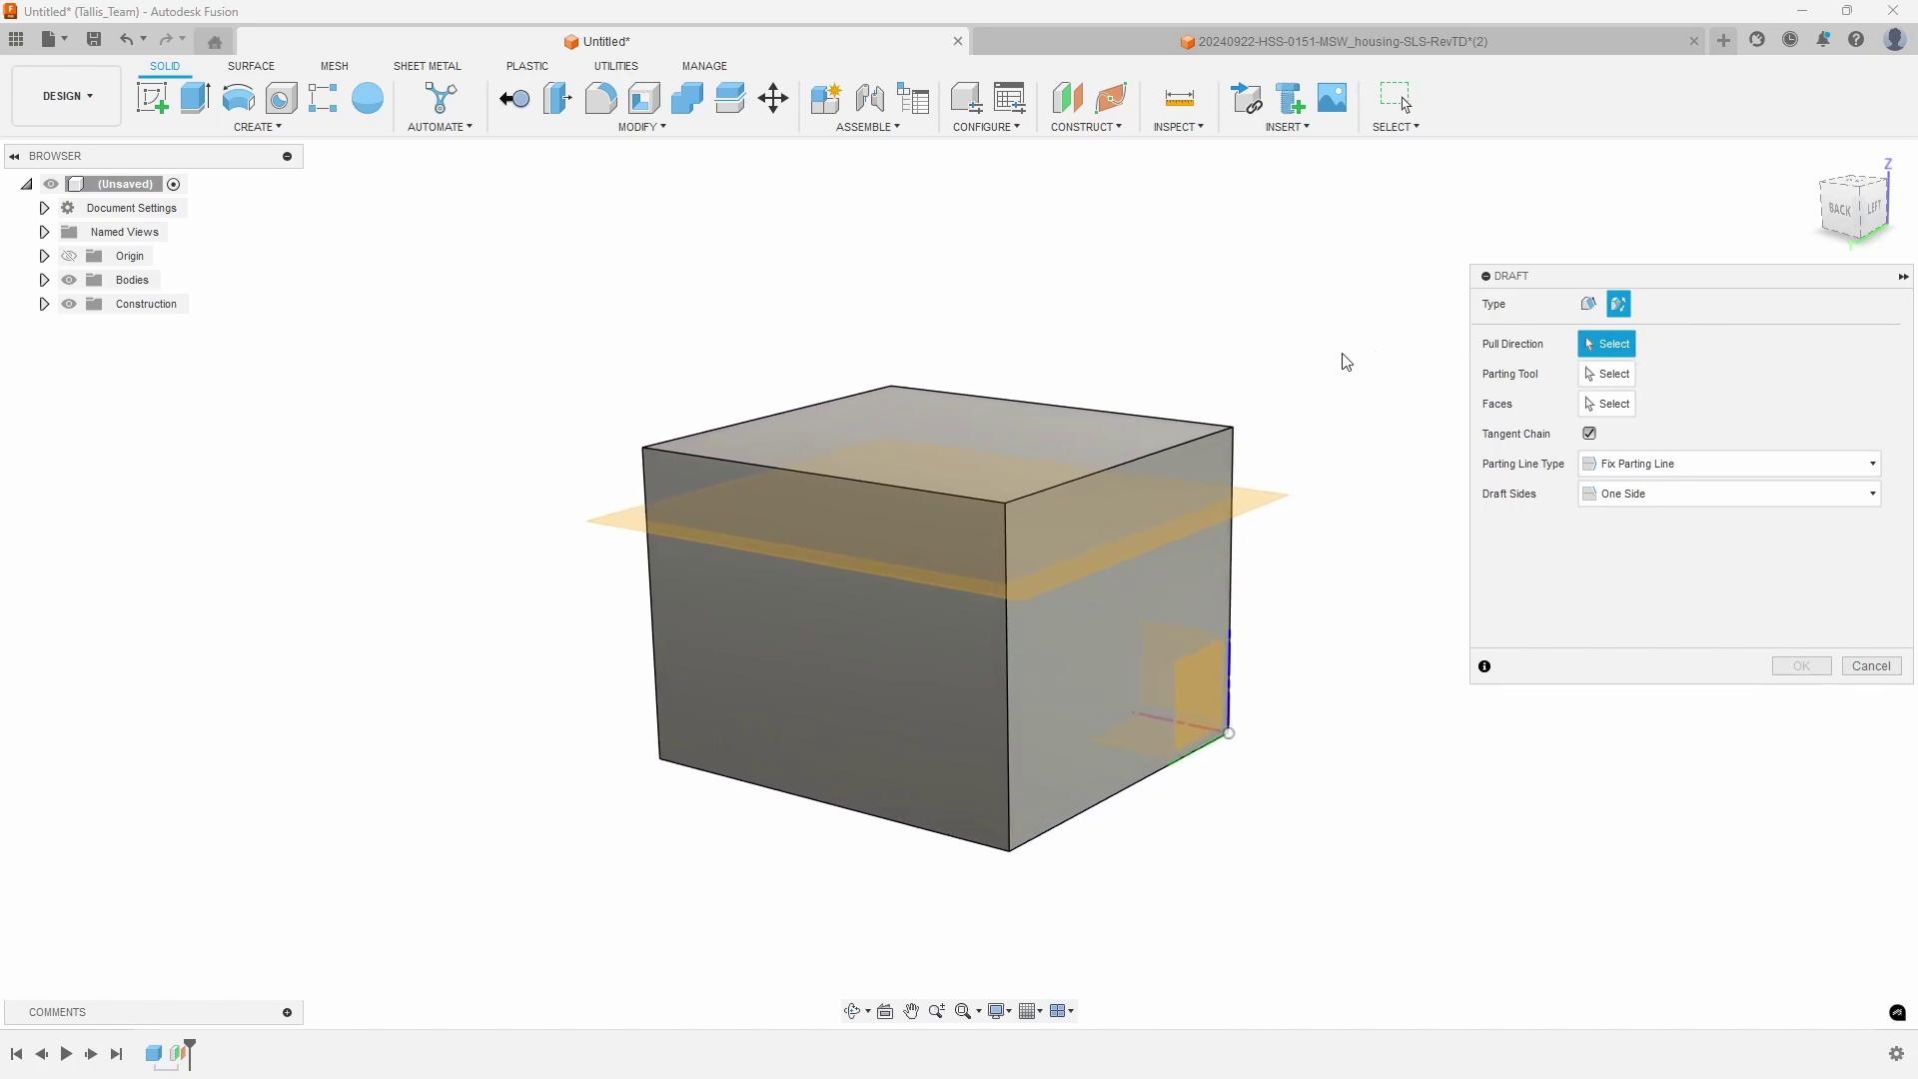
pyautogui.click(902, 405)
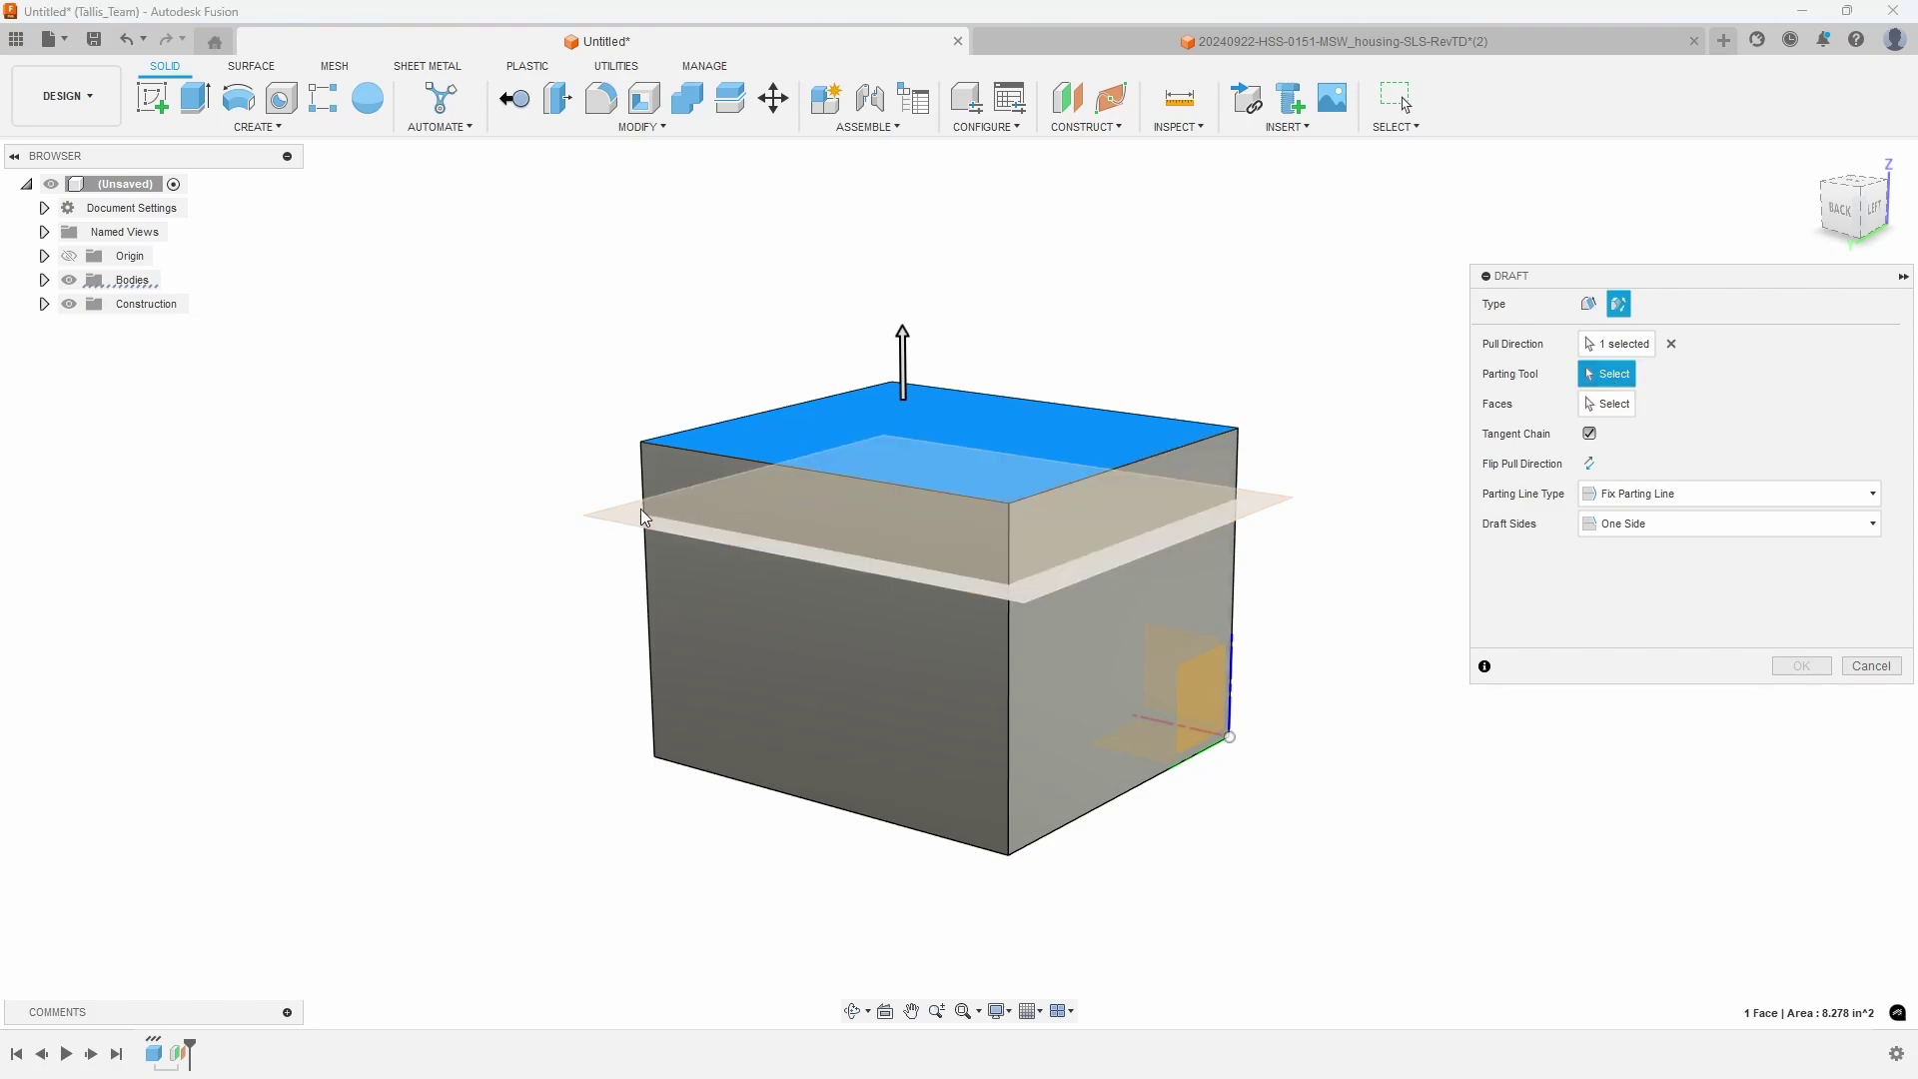
pyautogui.click(616, 520)
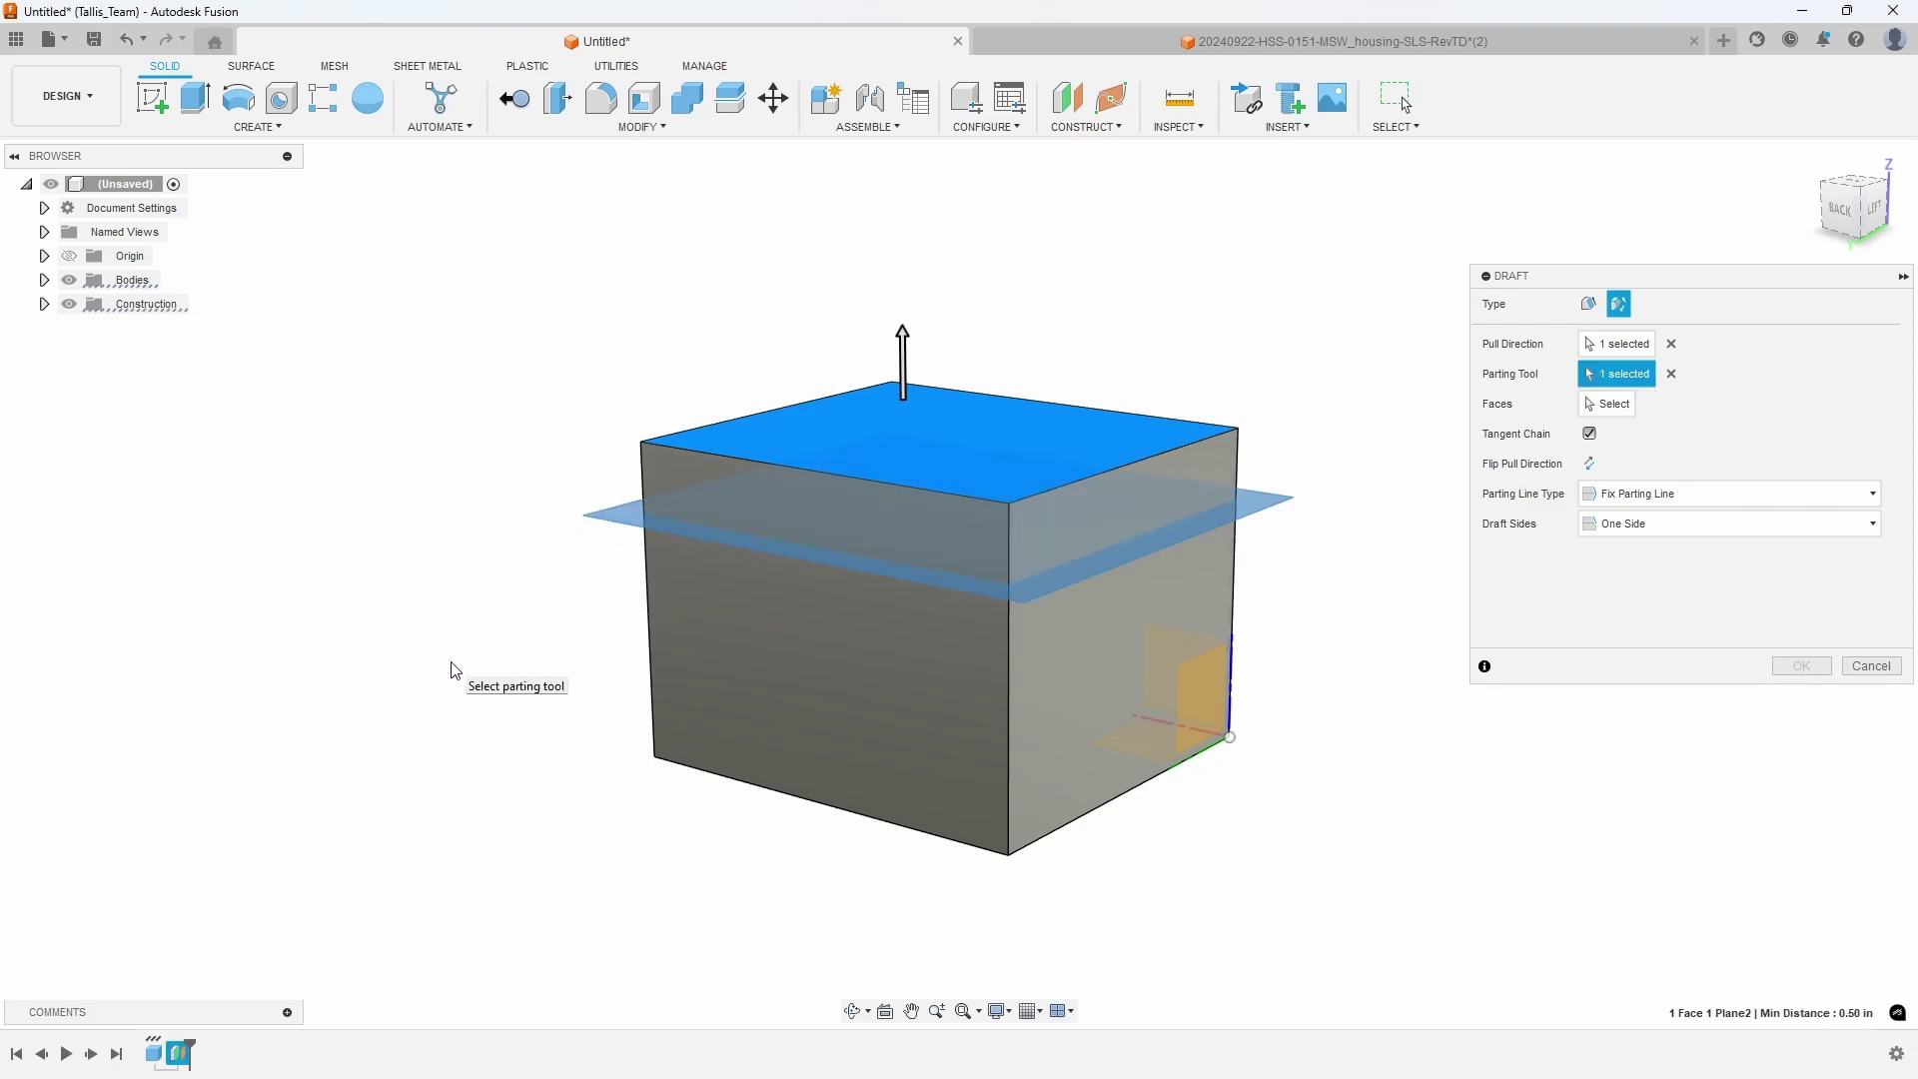
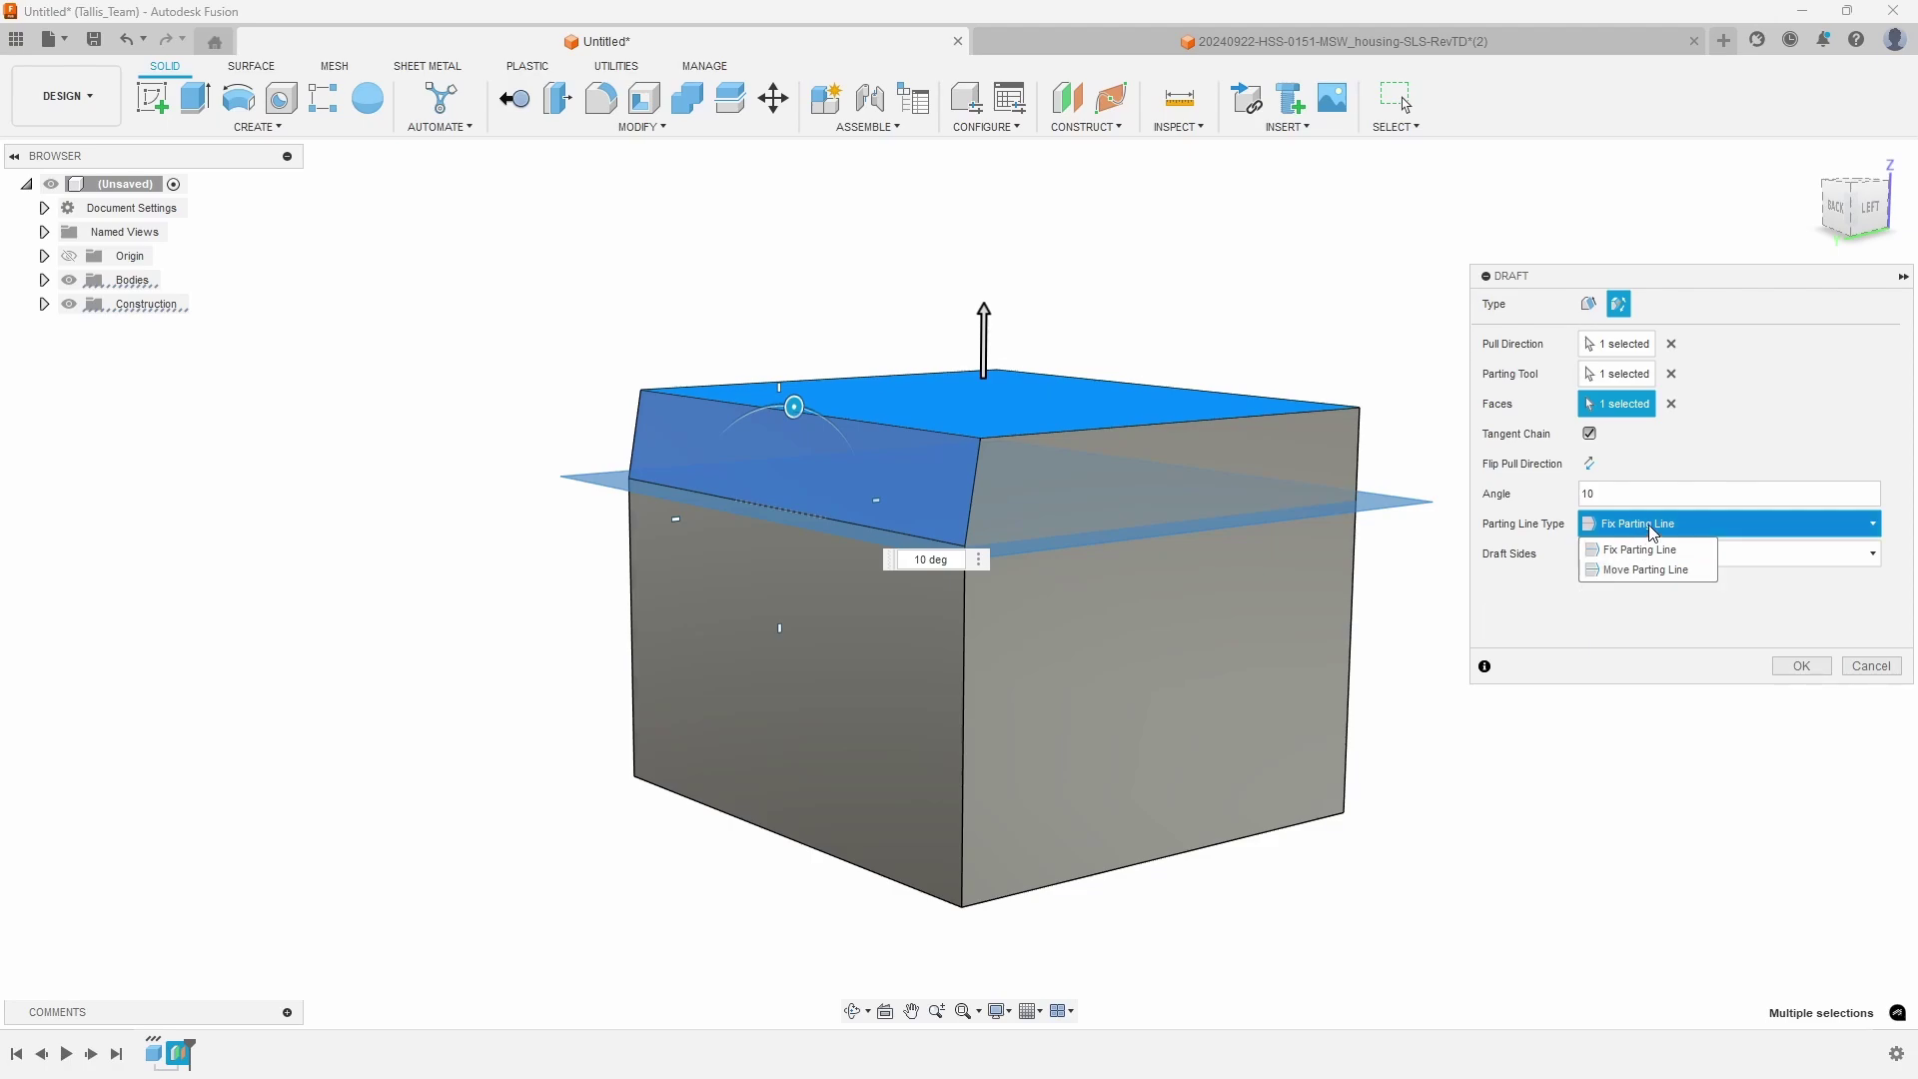
# Step: Keep Fix Parting Line as the type for the 10° parting-line draft
pyautogui.click(1648, 528)
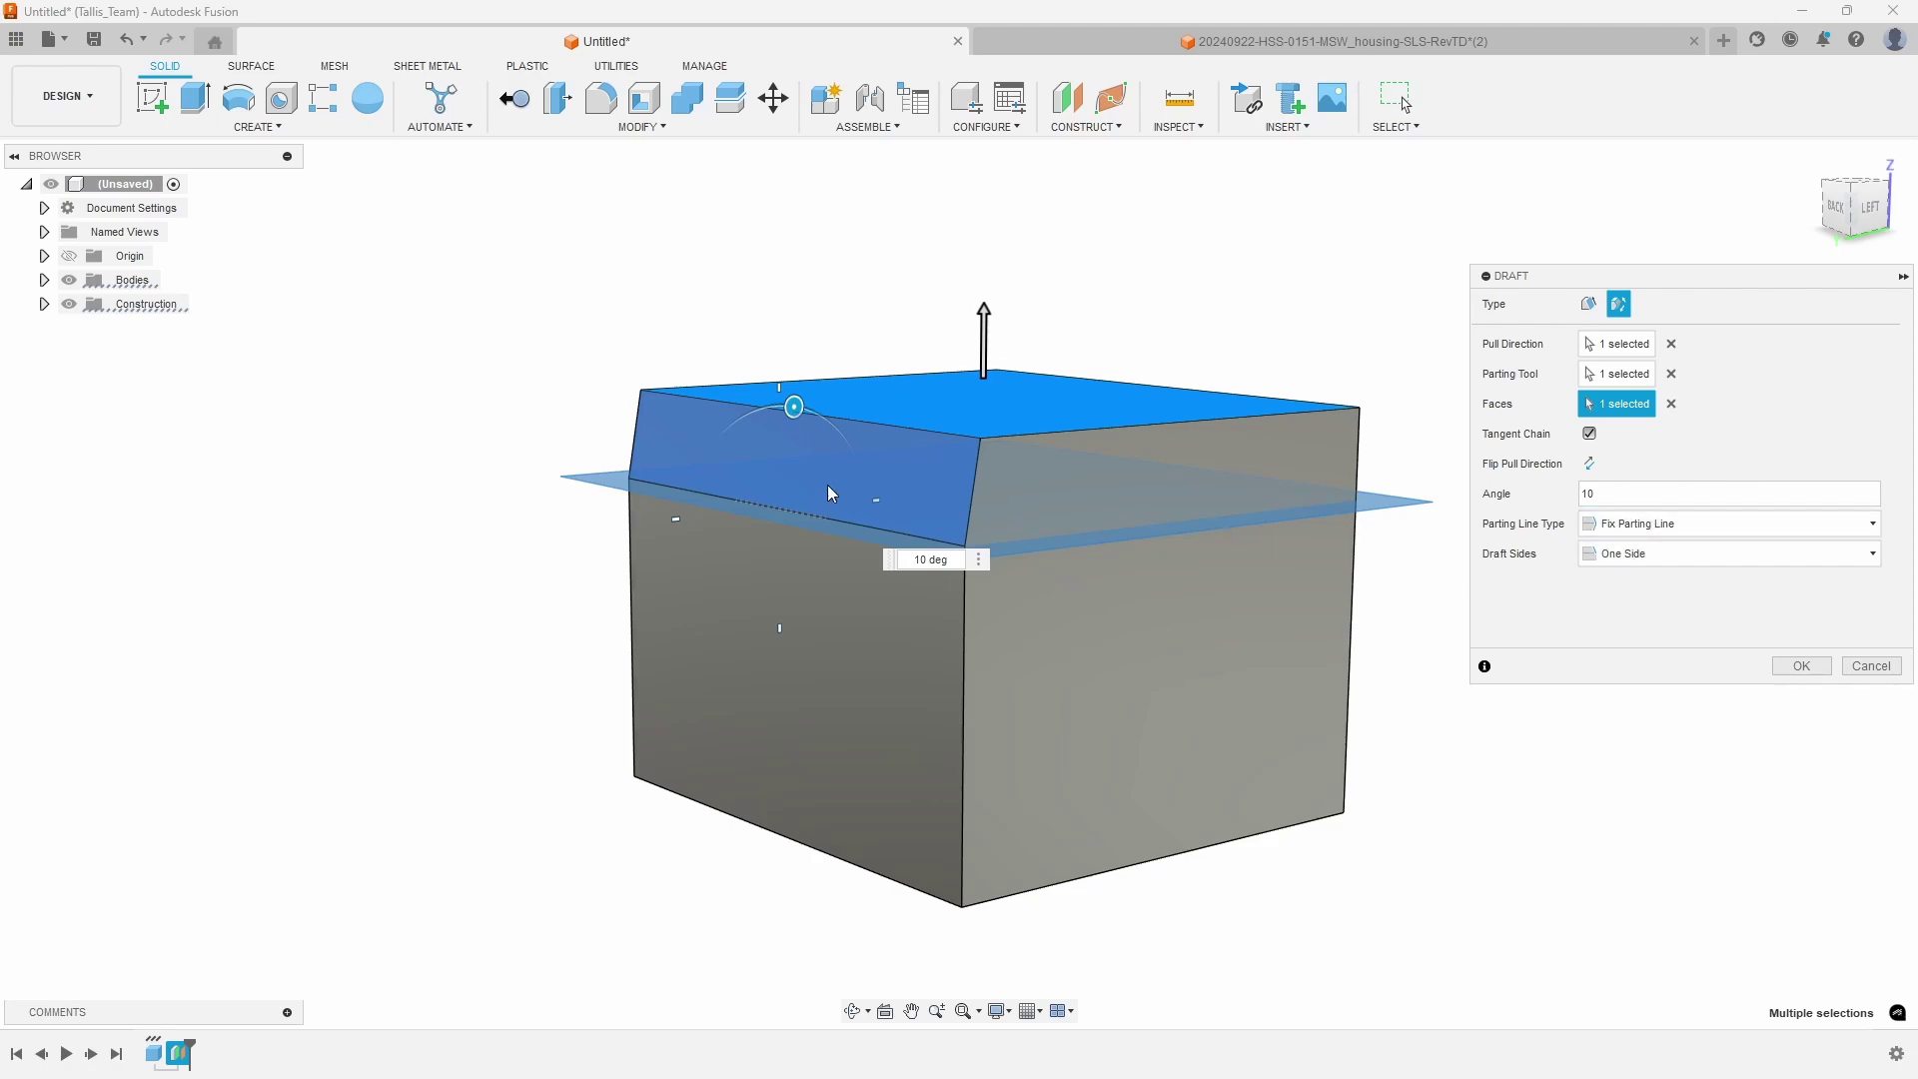
# Step: Switch Draft Sides to Two Side and set Angle 2 below the parting plane to 15°
pyautogui.click(1604, 555)
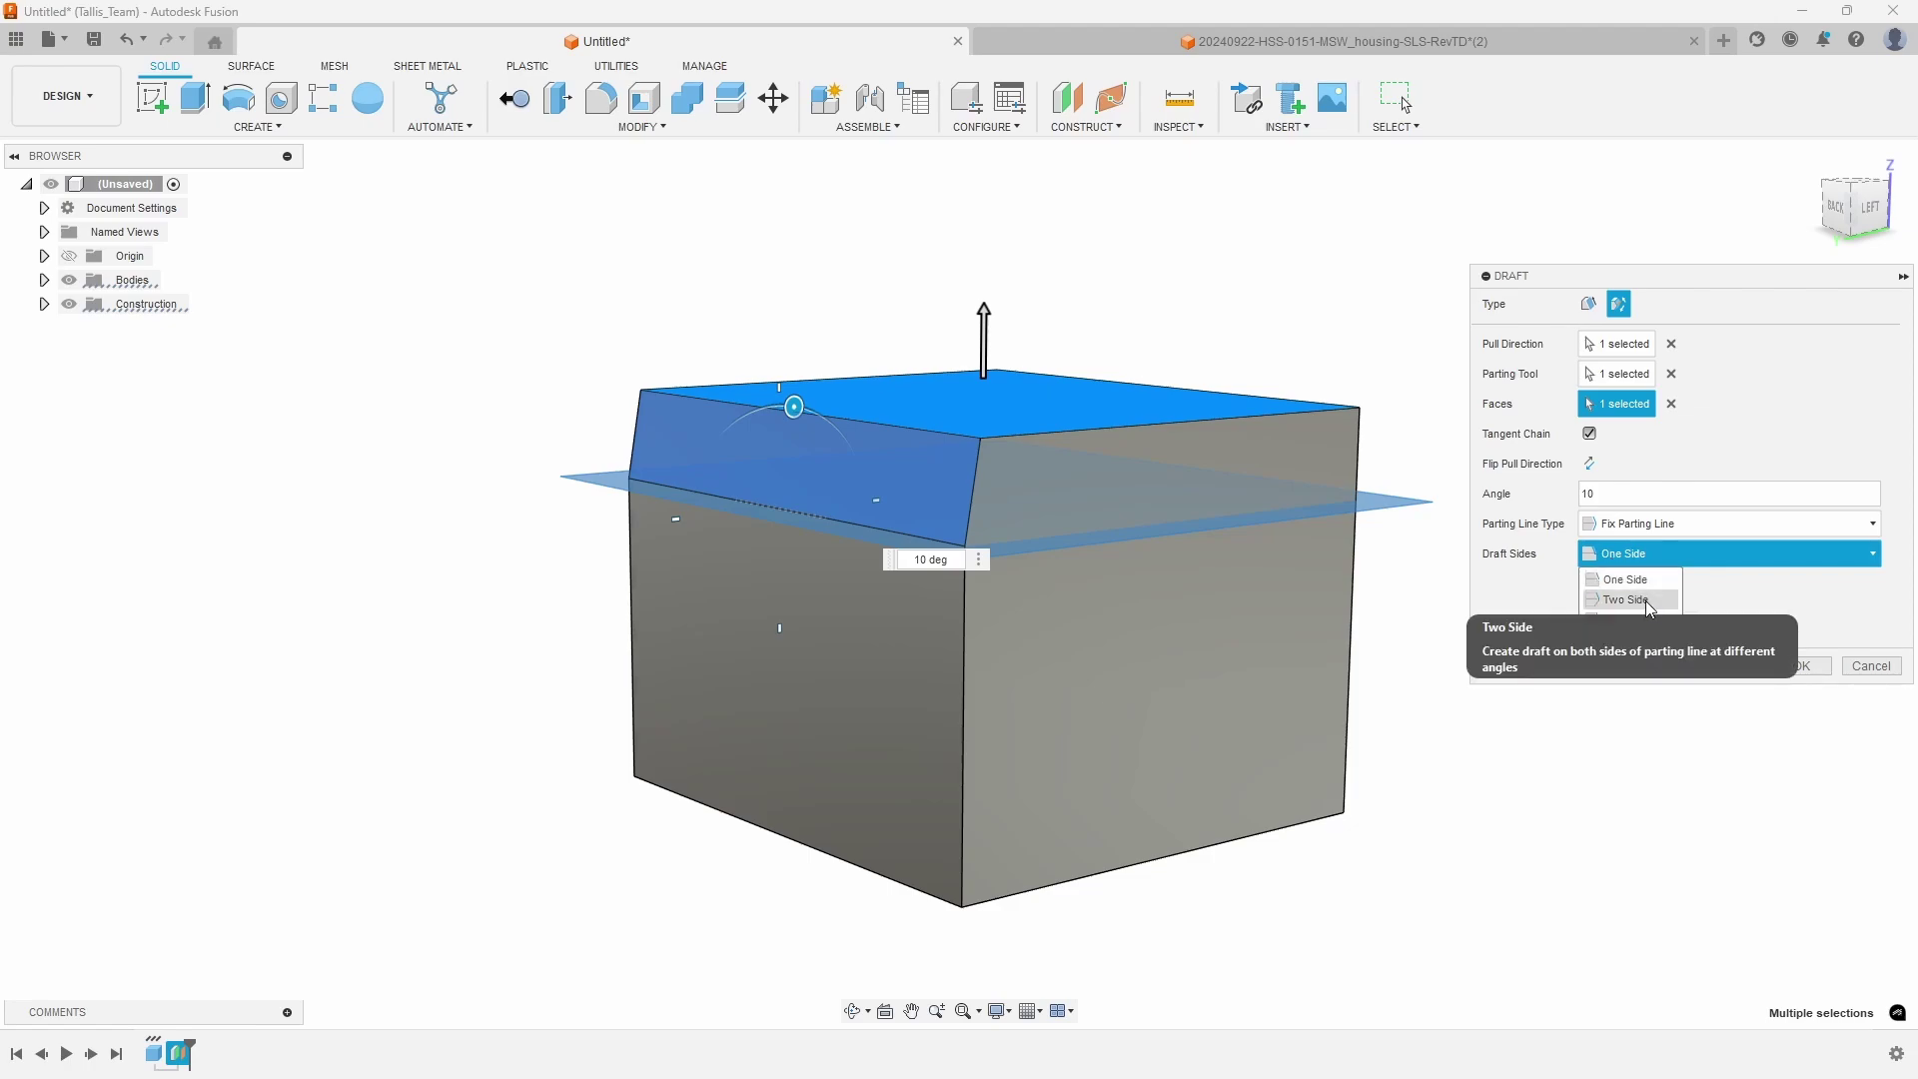
pyautogui.click(1645, 602)
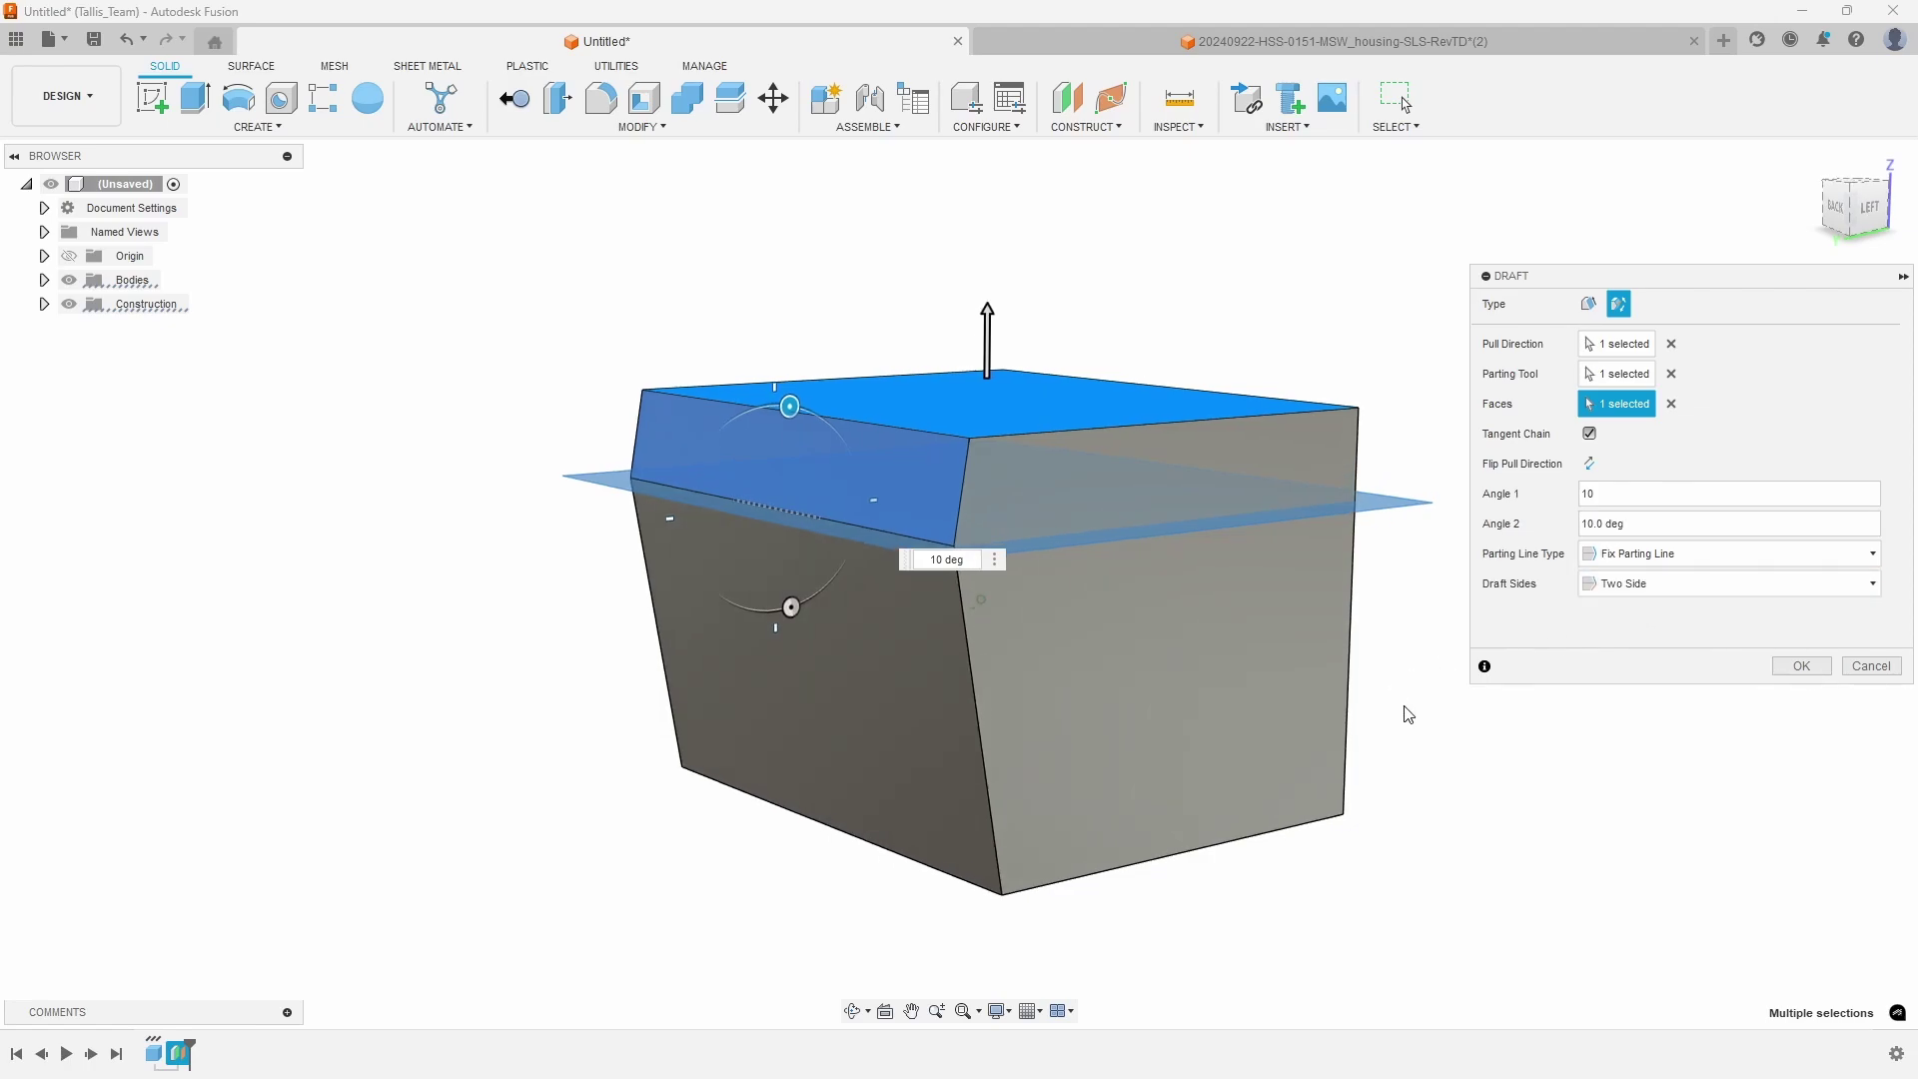
pyautogui.moveTo(768, 600)
pyautogui.mouseDown()
pyautogui.moveTo(744, 599)
pyautogui.moveTo(779, 597)
pyautogui.mouseUp()
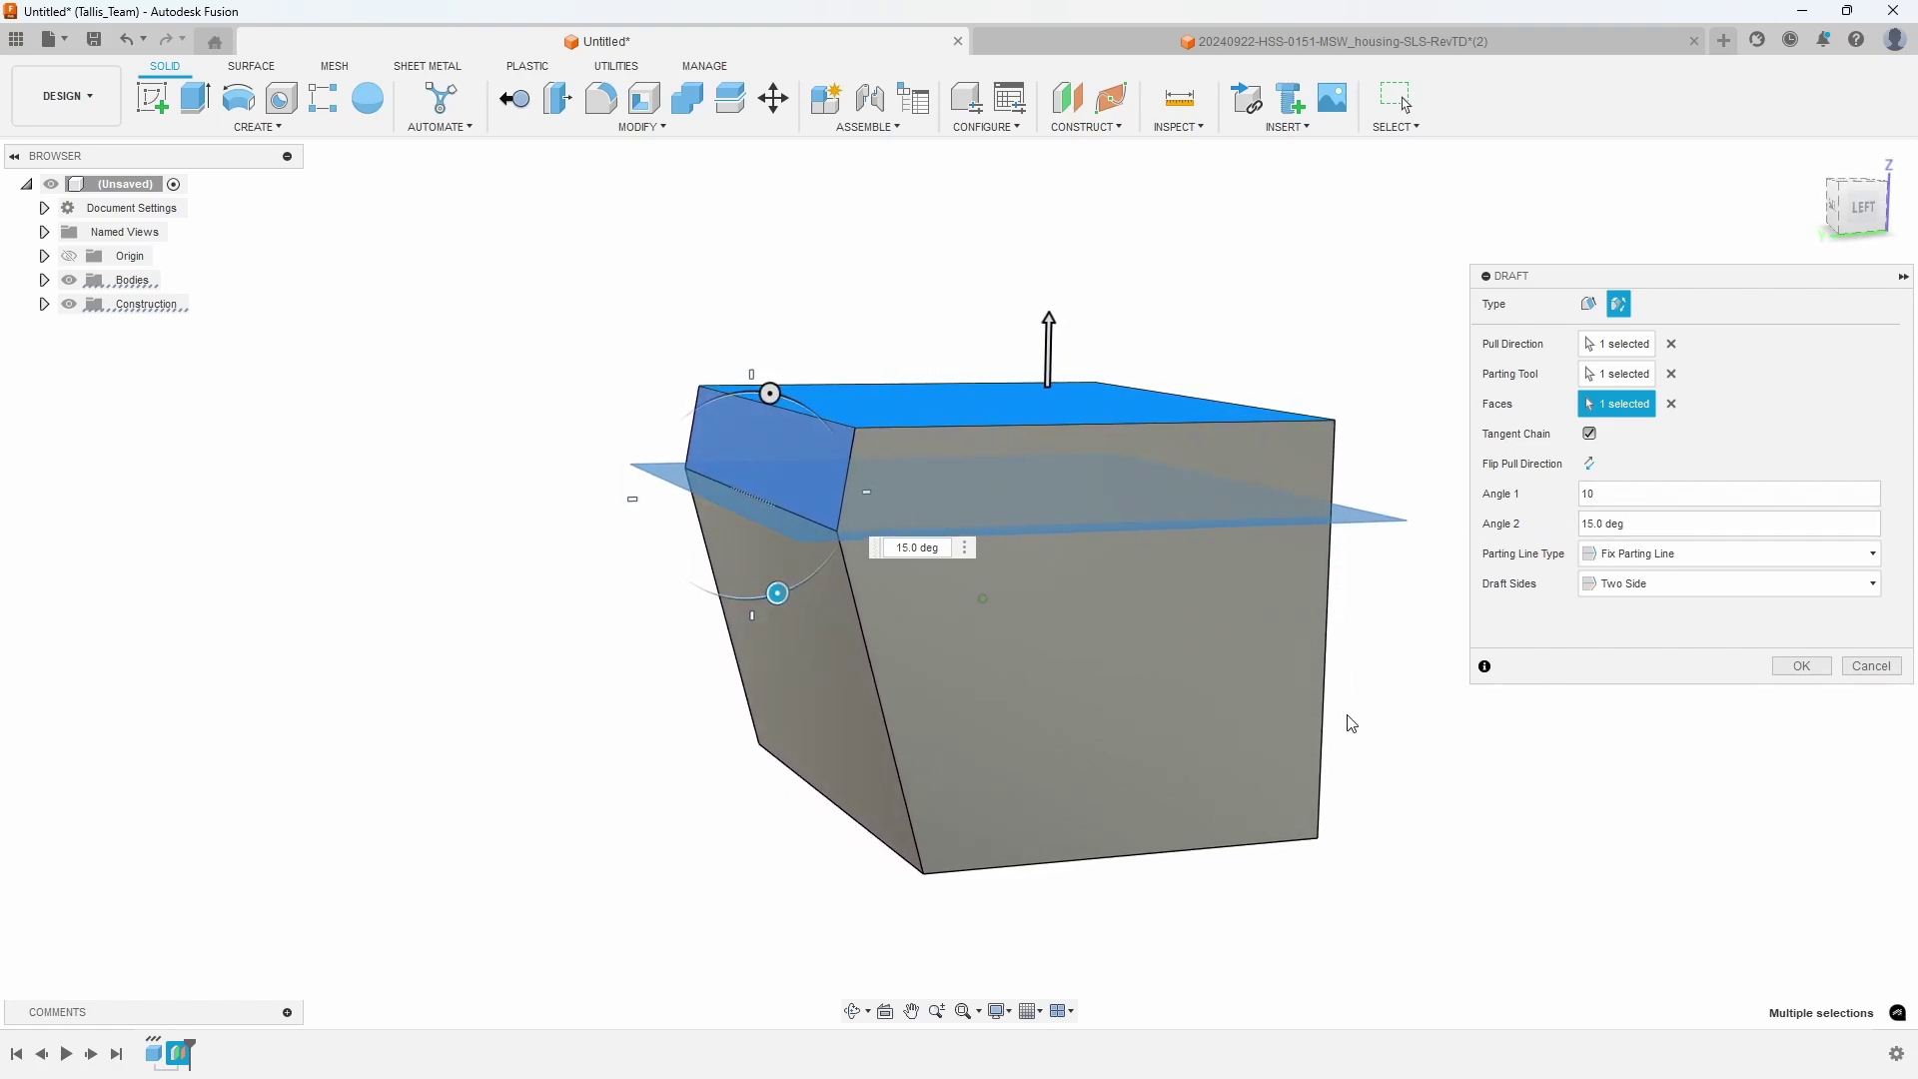
pyautogui.click(1624, 589)
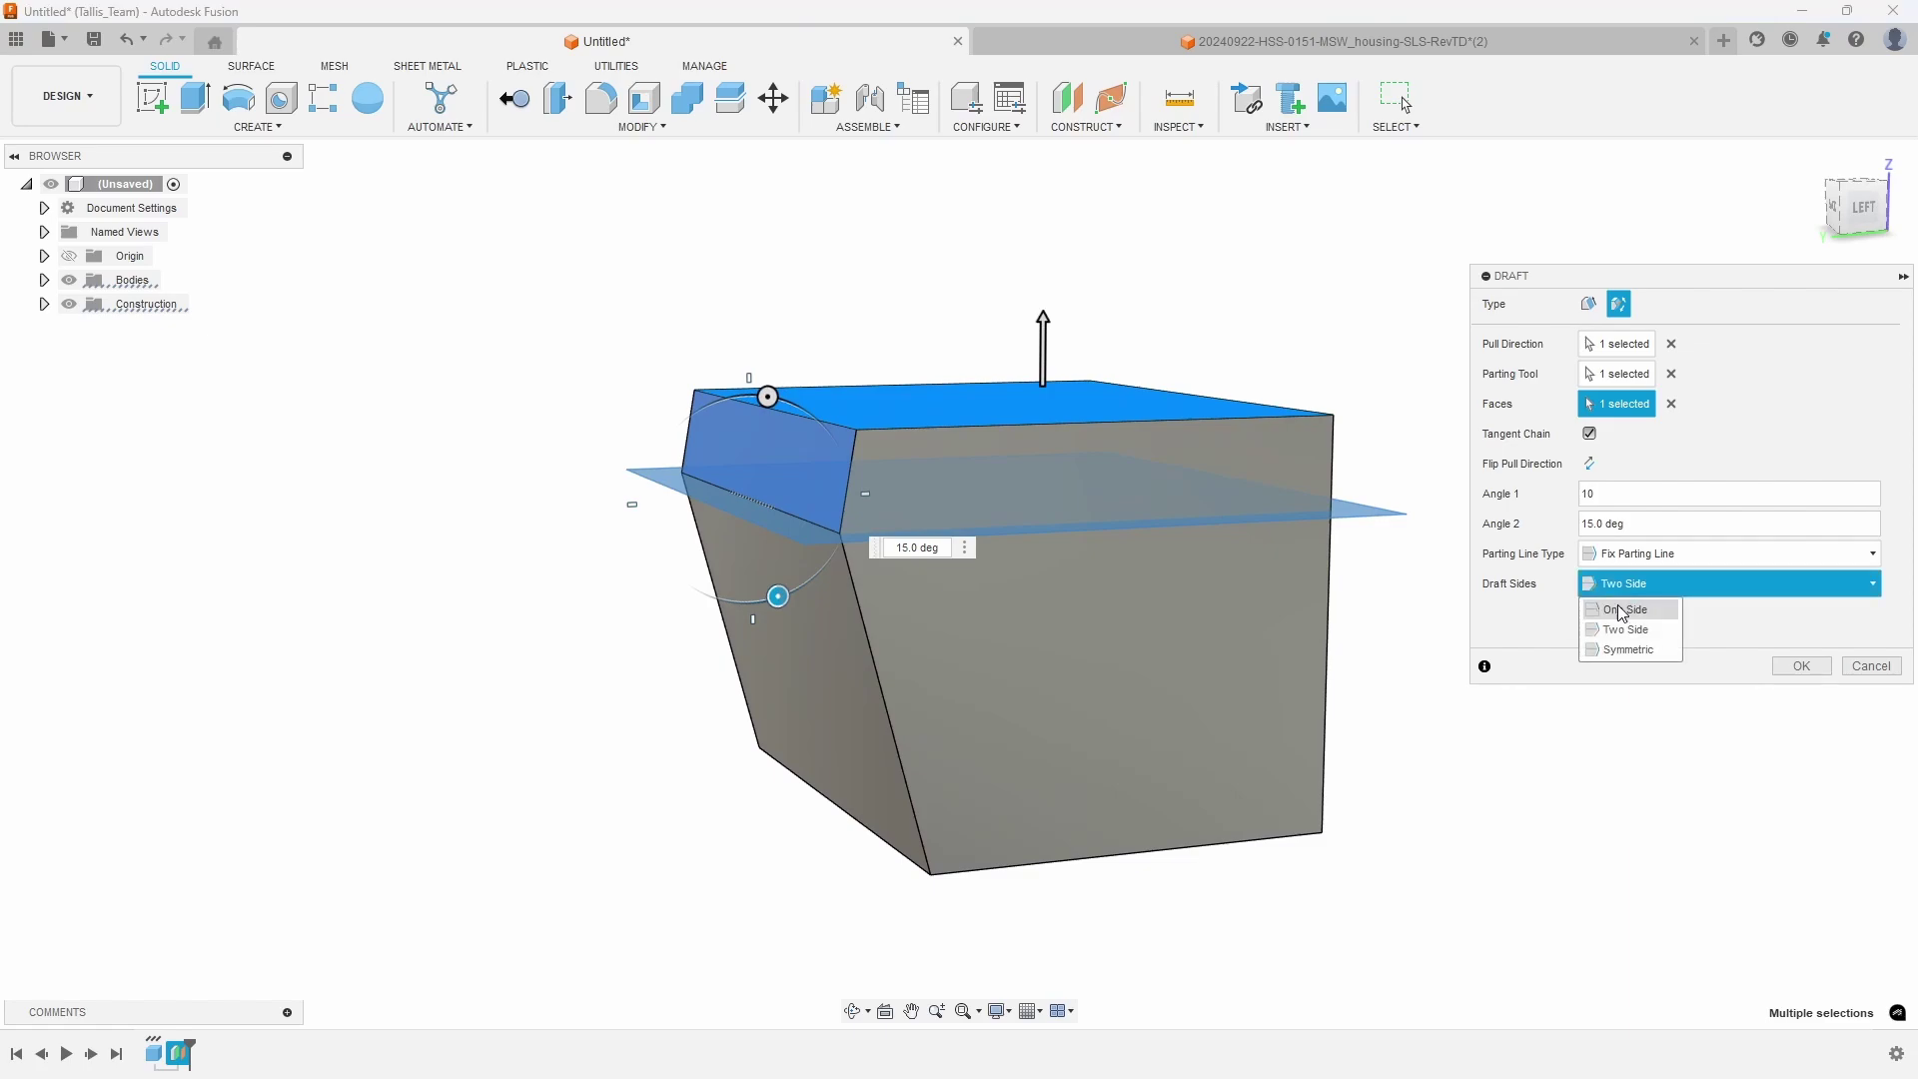
# Step: Make the draft symmetric at 15°, add the other three side faces, and apply it
pyautogui.click(1610, 650)
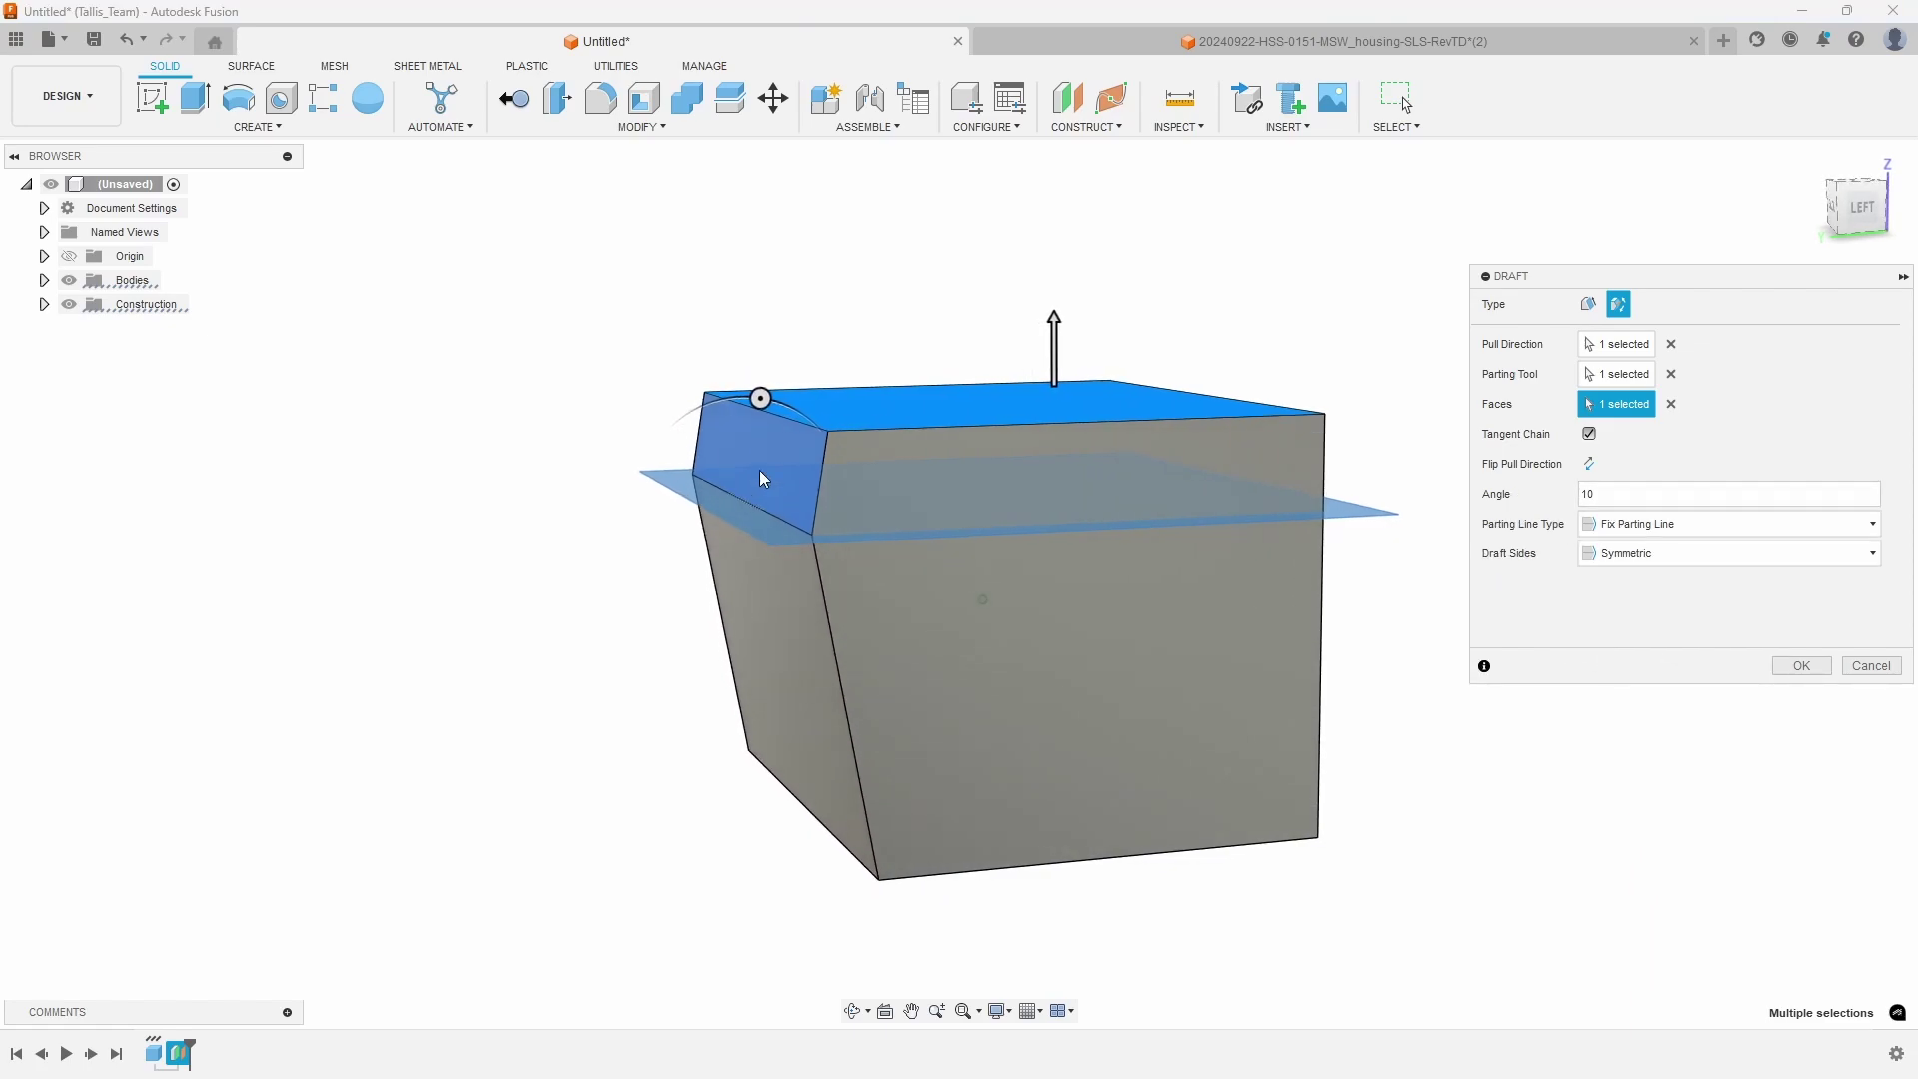
pyautogui.moveTo(758, 401); pyautogui.dragTo(767, 399)
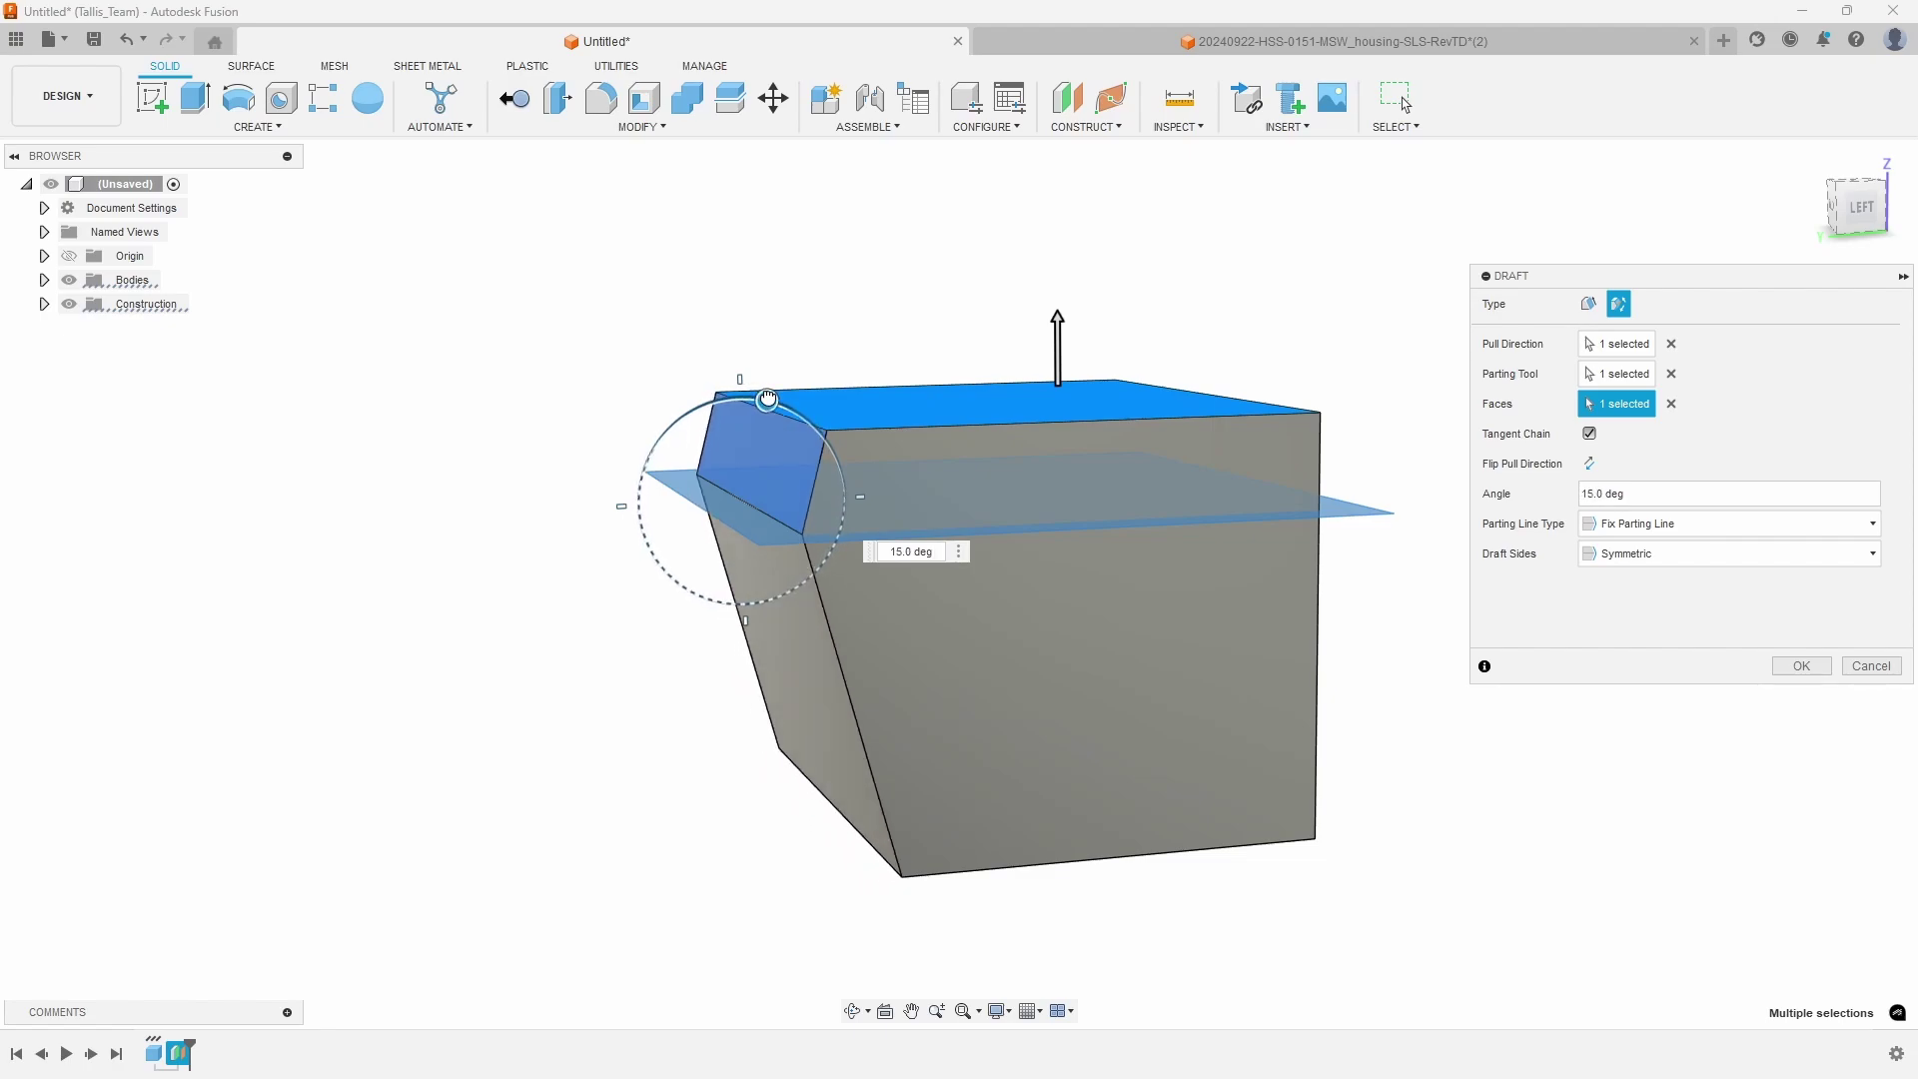
pyautogui.moveTo(500, 655)
pyautogui.keyDown('shift'); pyautogui.mouseDown(button='middle')
pyautogui.moveTo(520, 711)
pyautogui.moveTo(495, 702)
pyautogui.mouseUp(button='middle'); pyautogui.keyUp('shift')
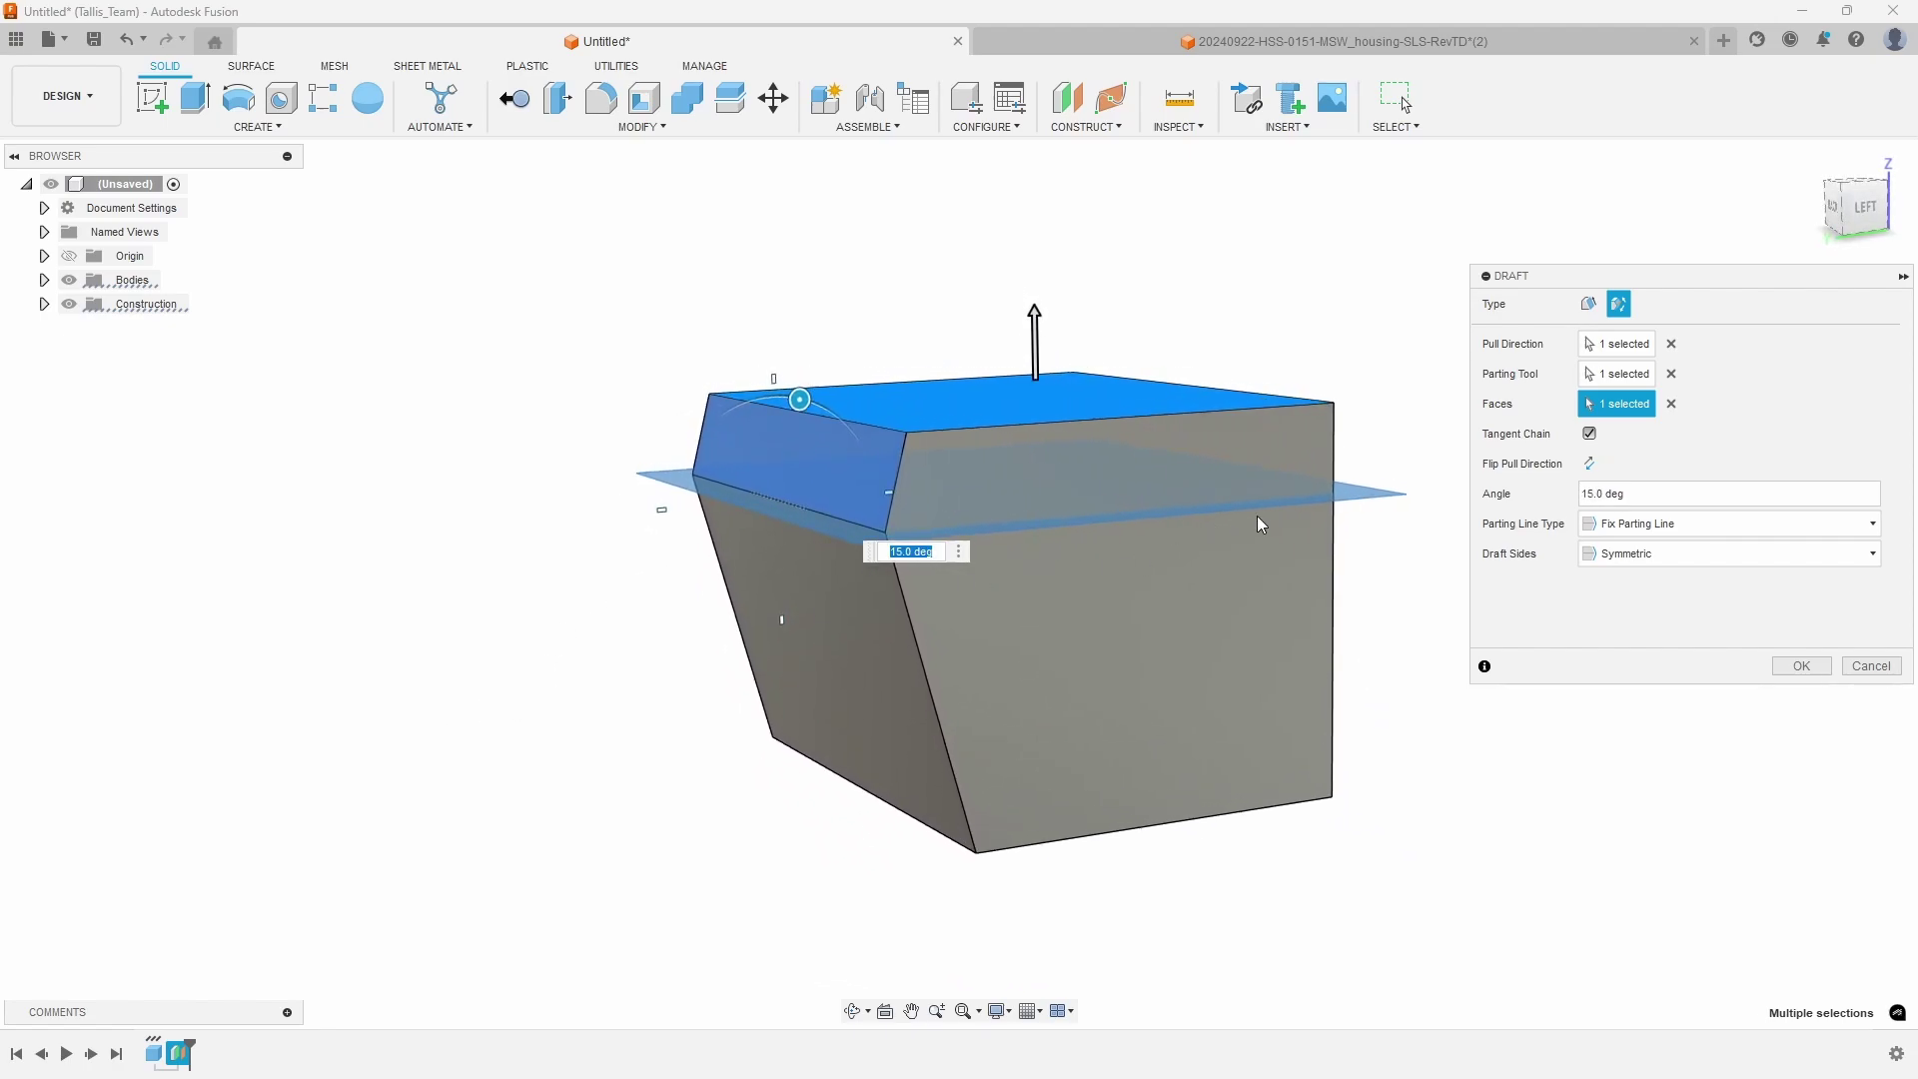
pyautogui.click(1116, 455)
pyautogui.keyDown('shift'); pyautogui.moveTo(1339, 681); pyautogui.dragTo(1148, 469, button='middle'); pyautogui.keyUp('shift')
pyautogui.click(1101, 466)
pyautogui.keyDown('shift'); pyautogui.moveTo(1369, 643); pyautogui.dragTo(1093, 506, button='middle'); pyautogui.keyUp('shift')
pyautogui.click(1099, 503)
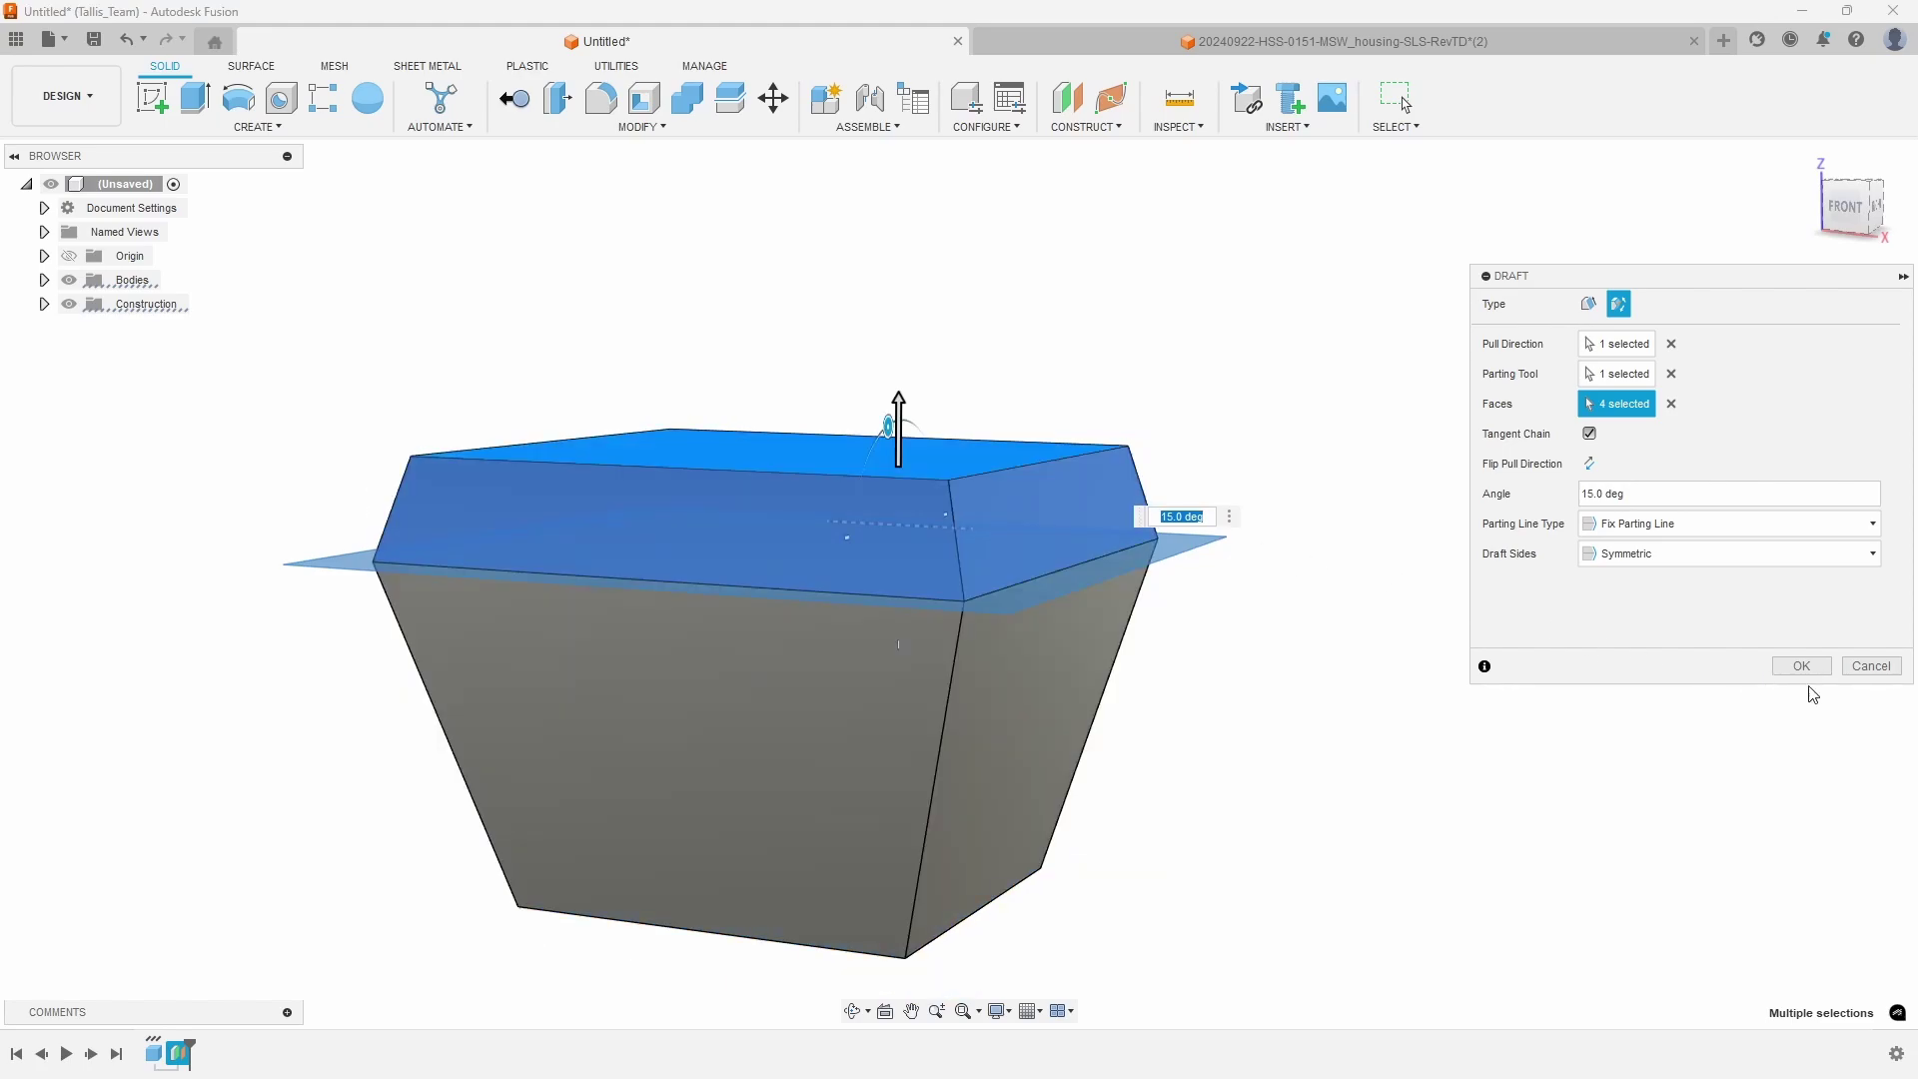
pyautogui.click(1801, 666)
pyautogui.keyDown('shift'); pyautogui.moveTo(1327, 779); pyautogui.dragTo(860, 368, button='middle'); pyautogui.keyUp('shift')
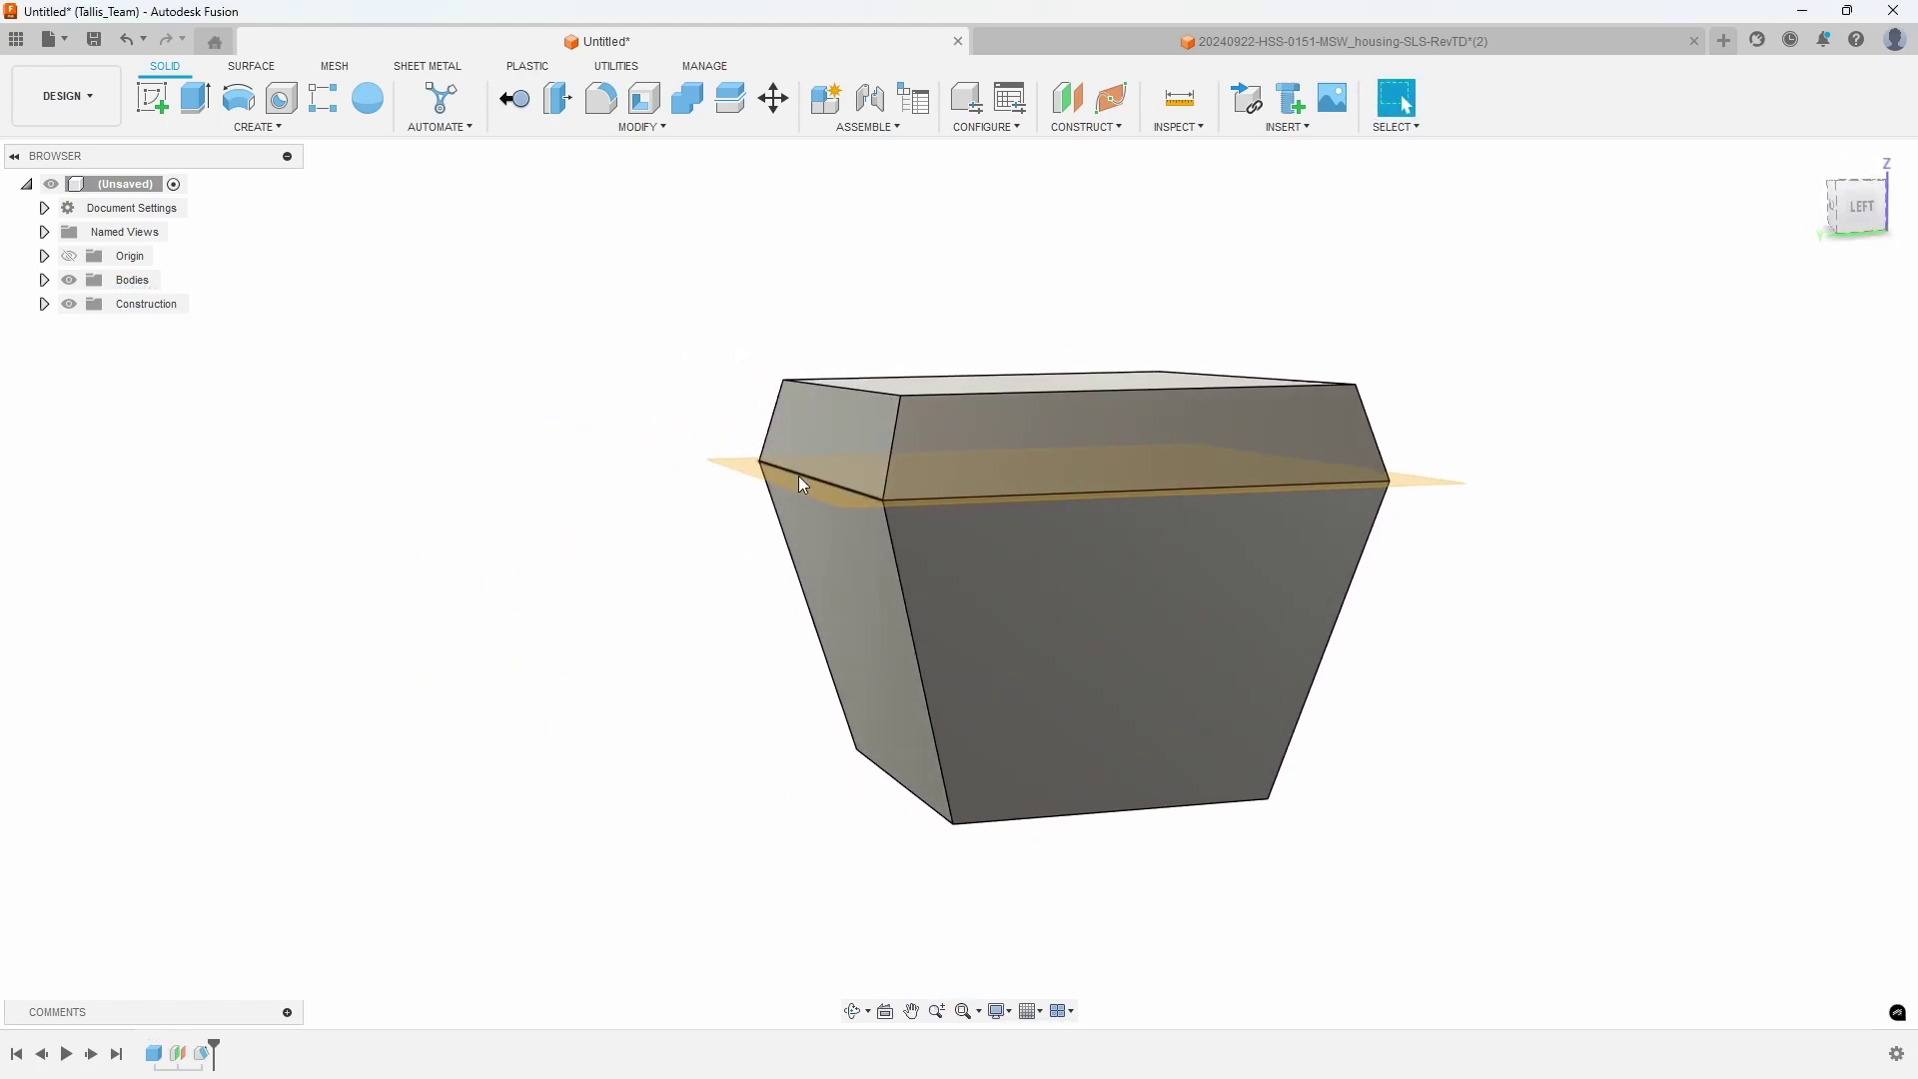
pyautogui.keyDown('shift'); pyautogui.moveTo(805, 440); pyautogui.dragTo(728, 474, button='middle'); pyautogui.keyUp('shift')
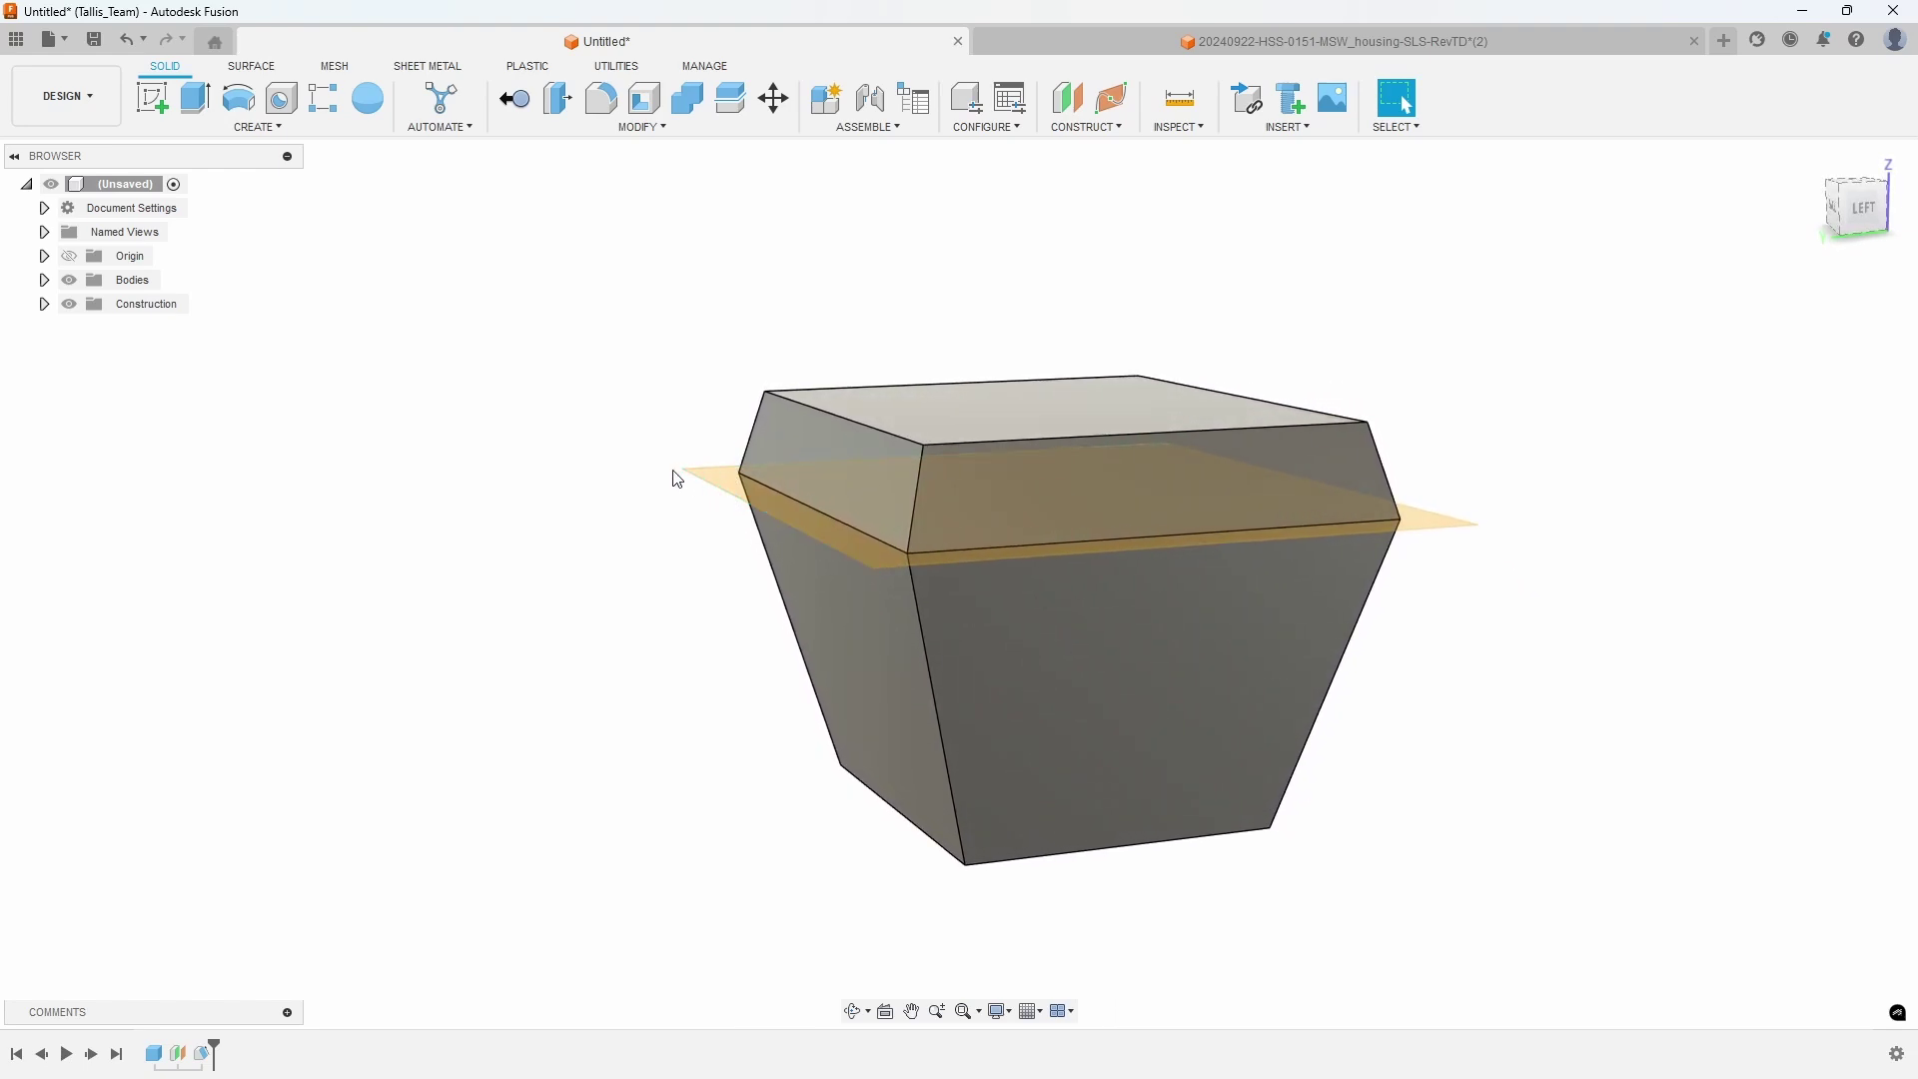
pyautogui.keyDown('shift'); pyautogui.moveTo(736, 603); pyautogui.dragTo(640, 555, button='middle'); pyautogui.keyUp('shift')
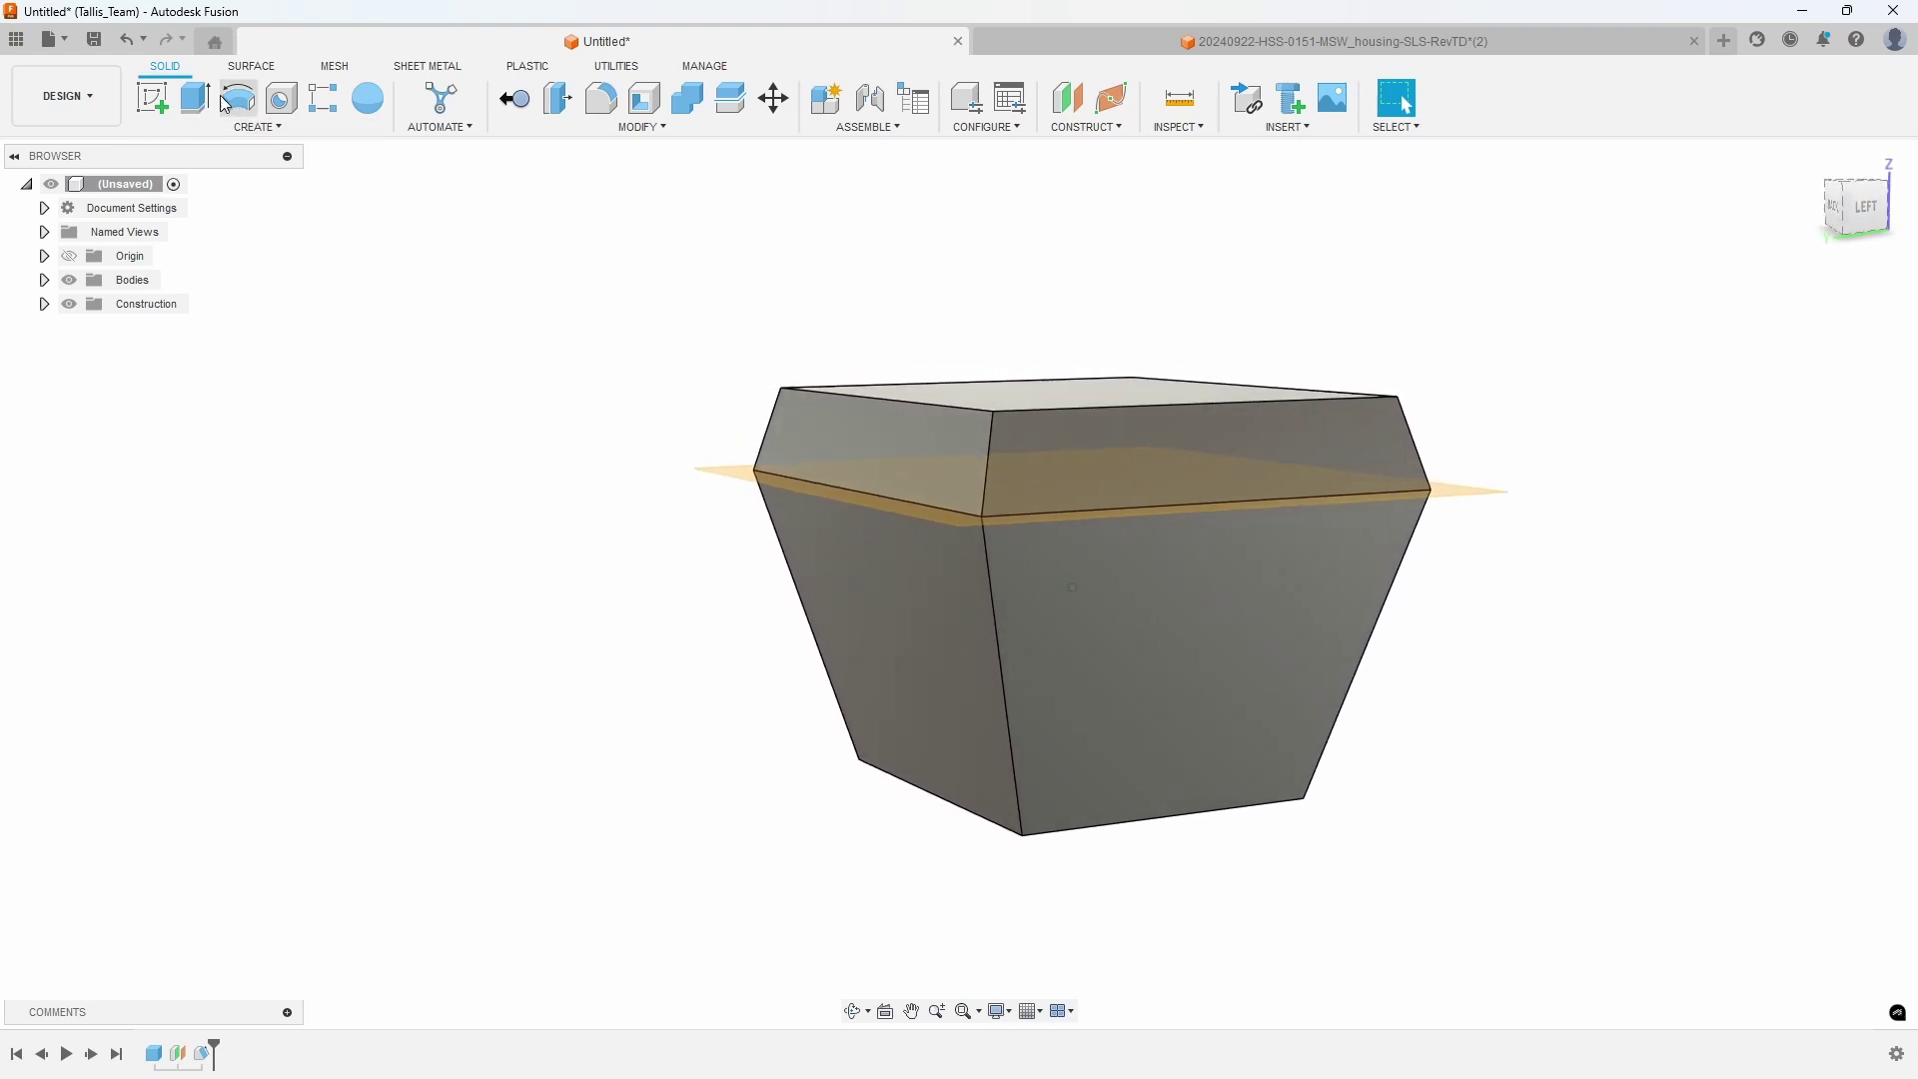
# Step: Undo the draft and the parting plane to restore the plain box
pyautogui.click(128, 42)
pyautogui.click(129, 41)
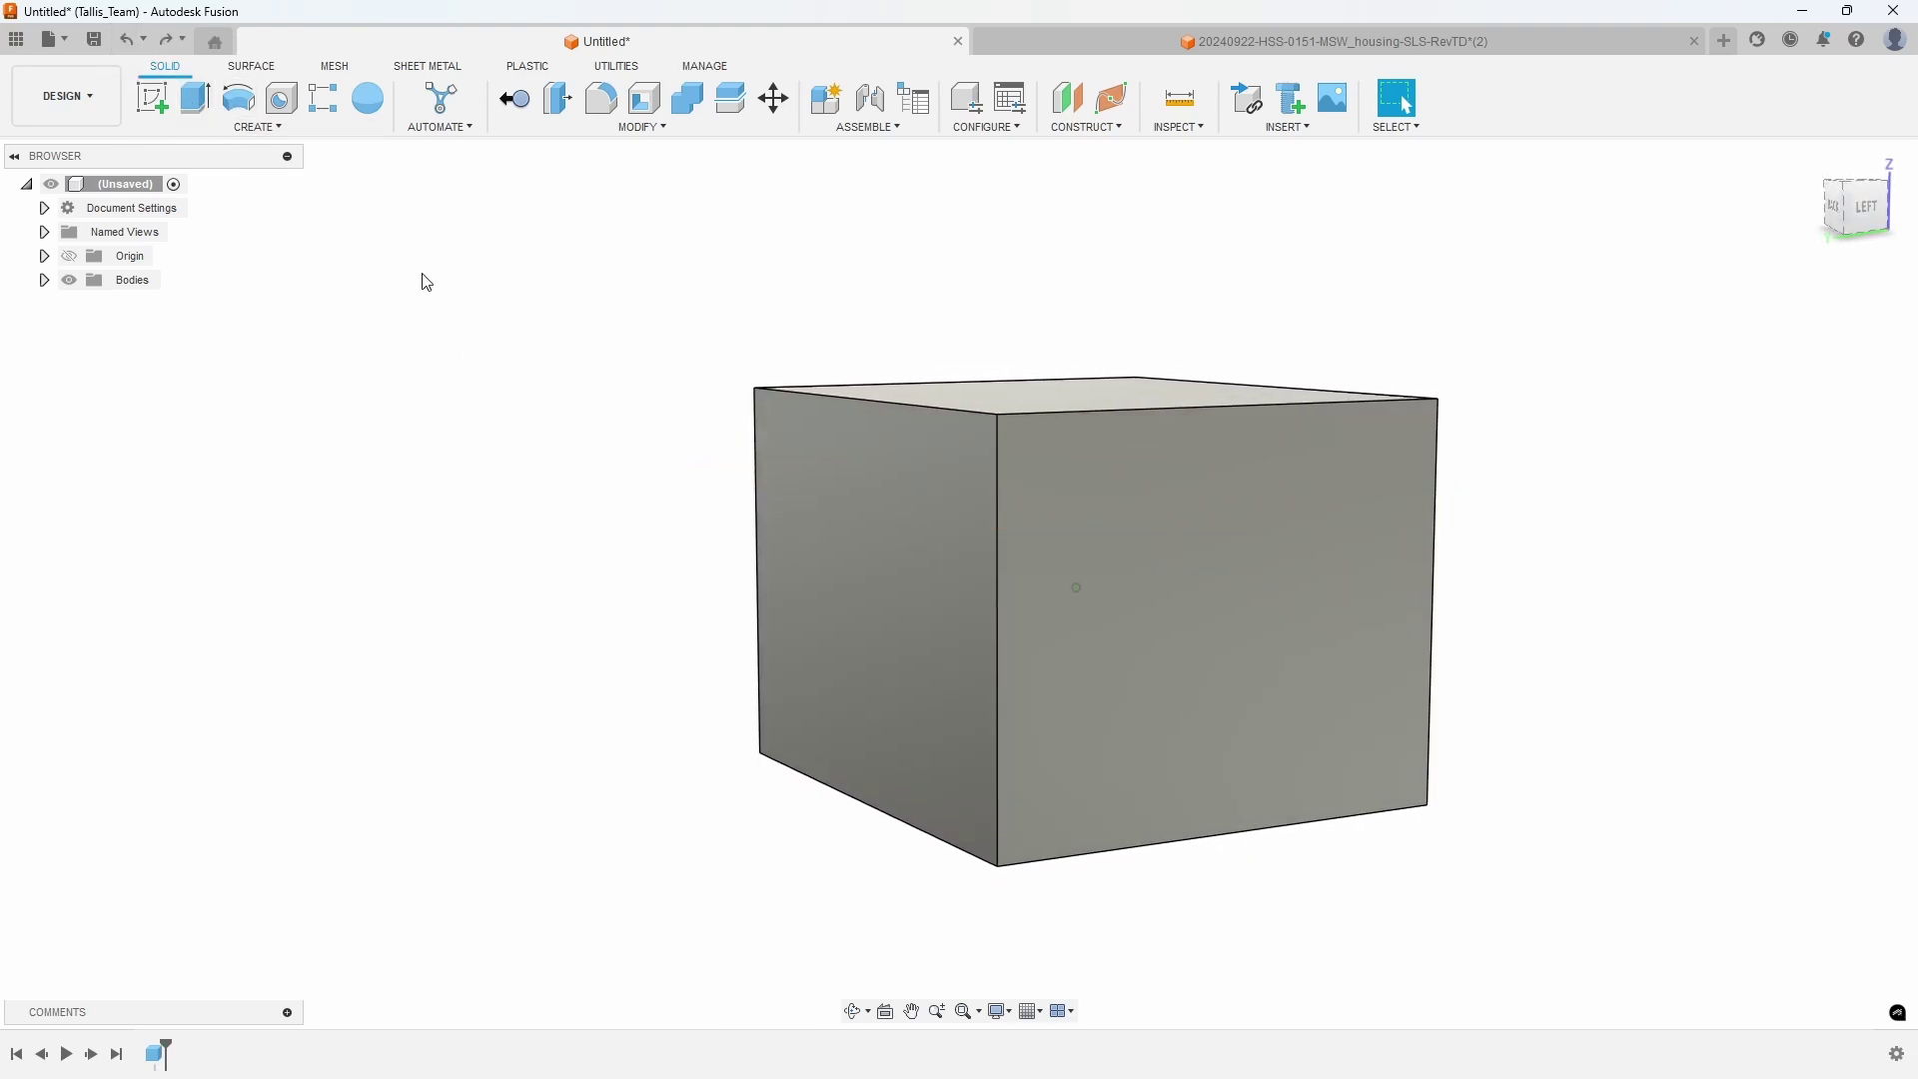
pyautogui.keyDown('shift'); pyautogui.moveTo(420, 283); pyautogui.dragTo(984, 537, button='middle'); pyautogui.keyUp('shift')
# Step: Sketch a wavy fit-point spline across the box's front face and finish the sketch
pyautogui.click(985, 537)
pyautogui.rightClick(985, 537)
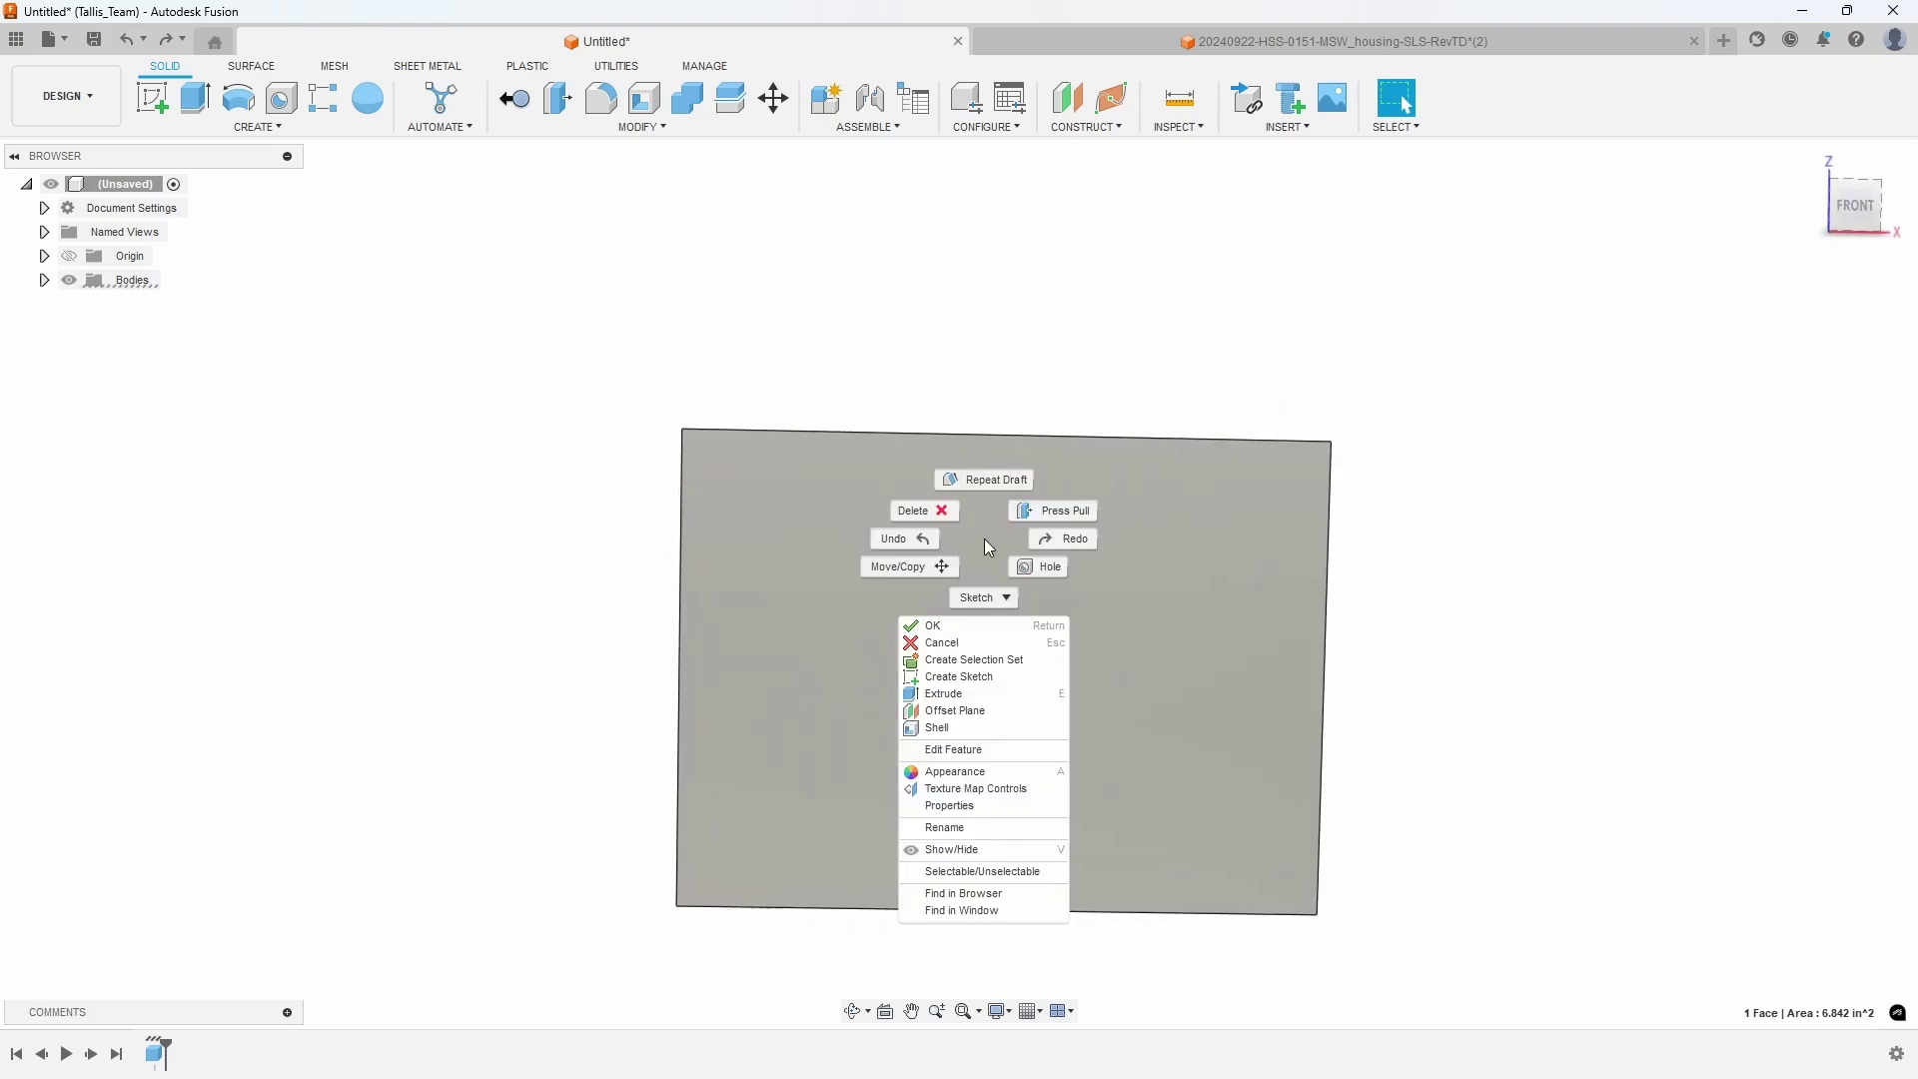
pyautogui.click(983, 676)
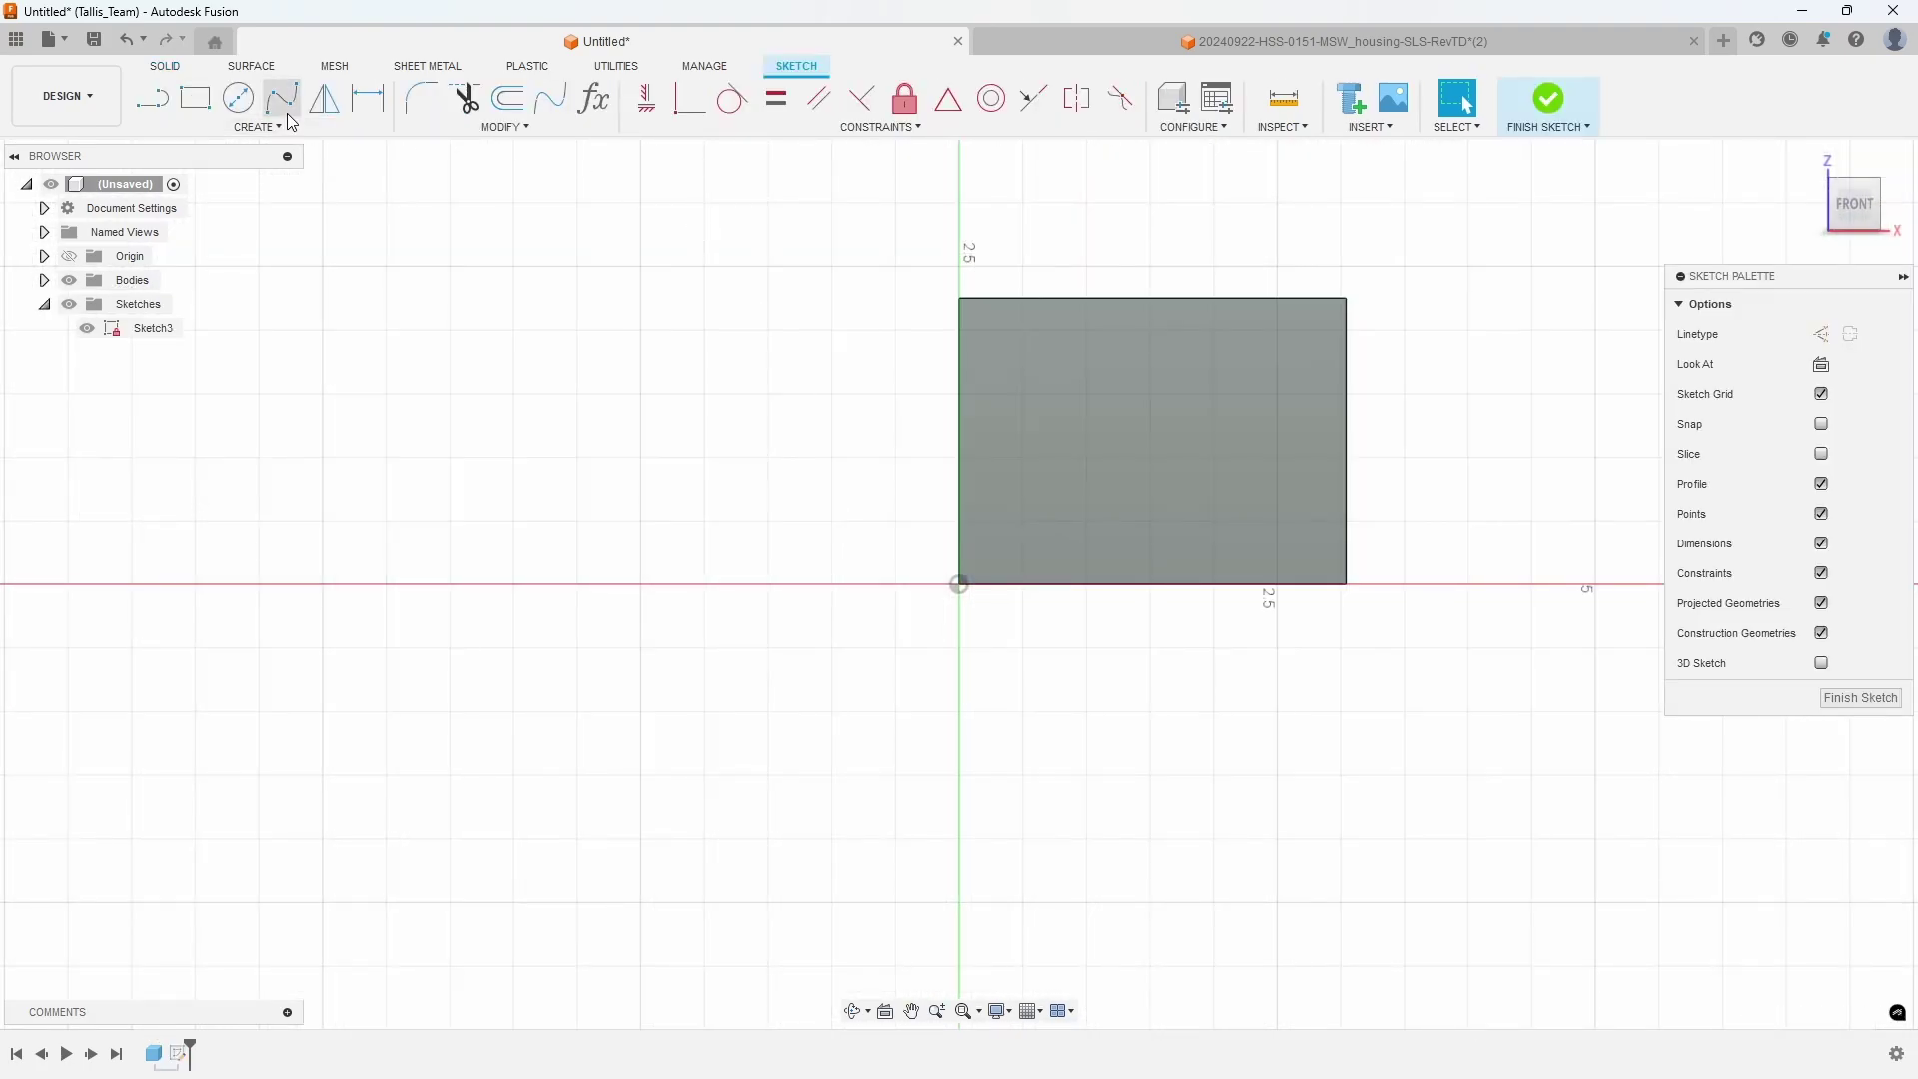
pyautogui.click(280, 97)
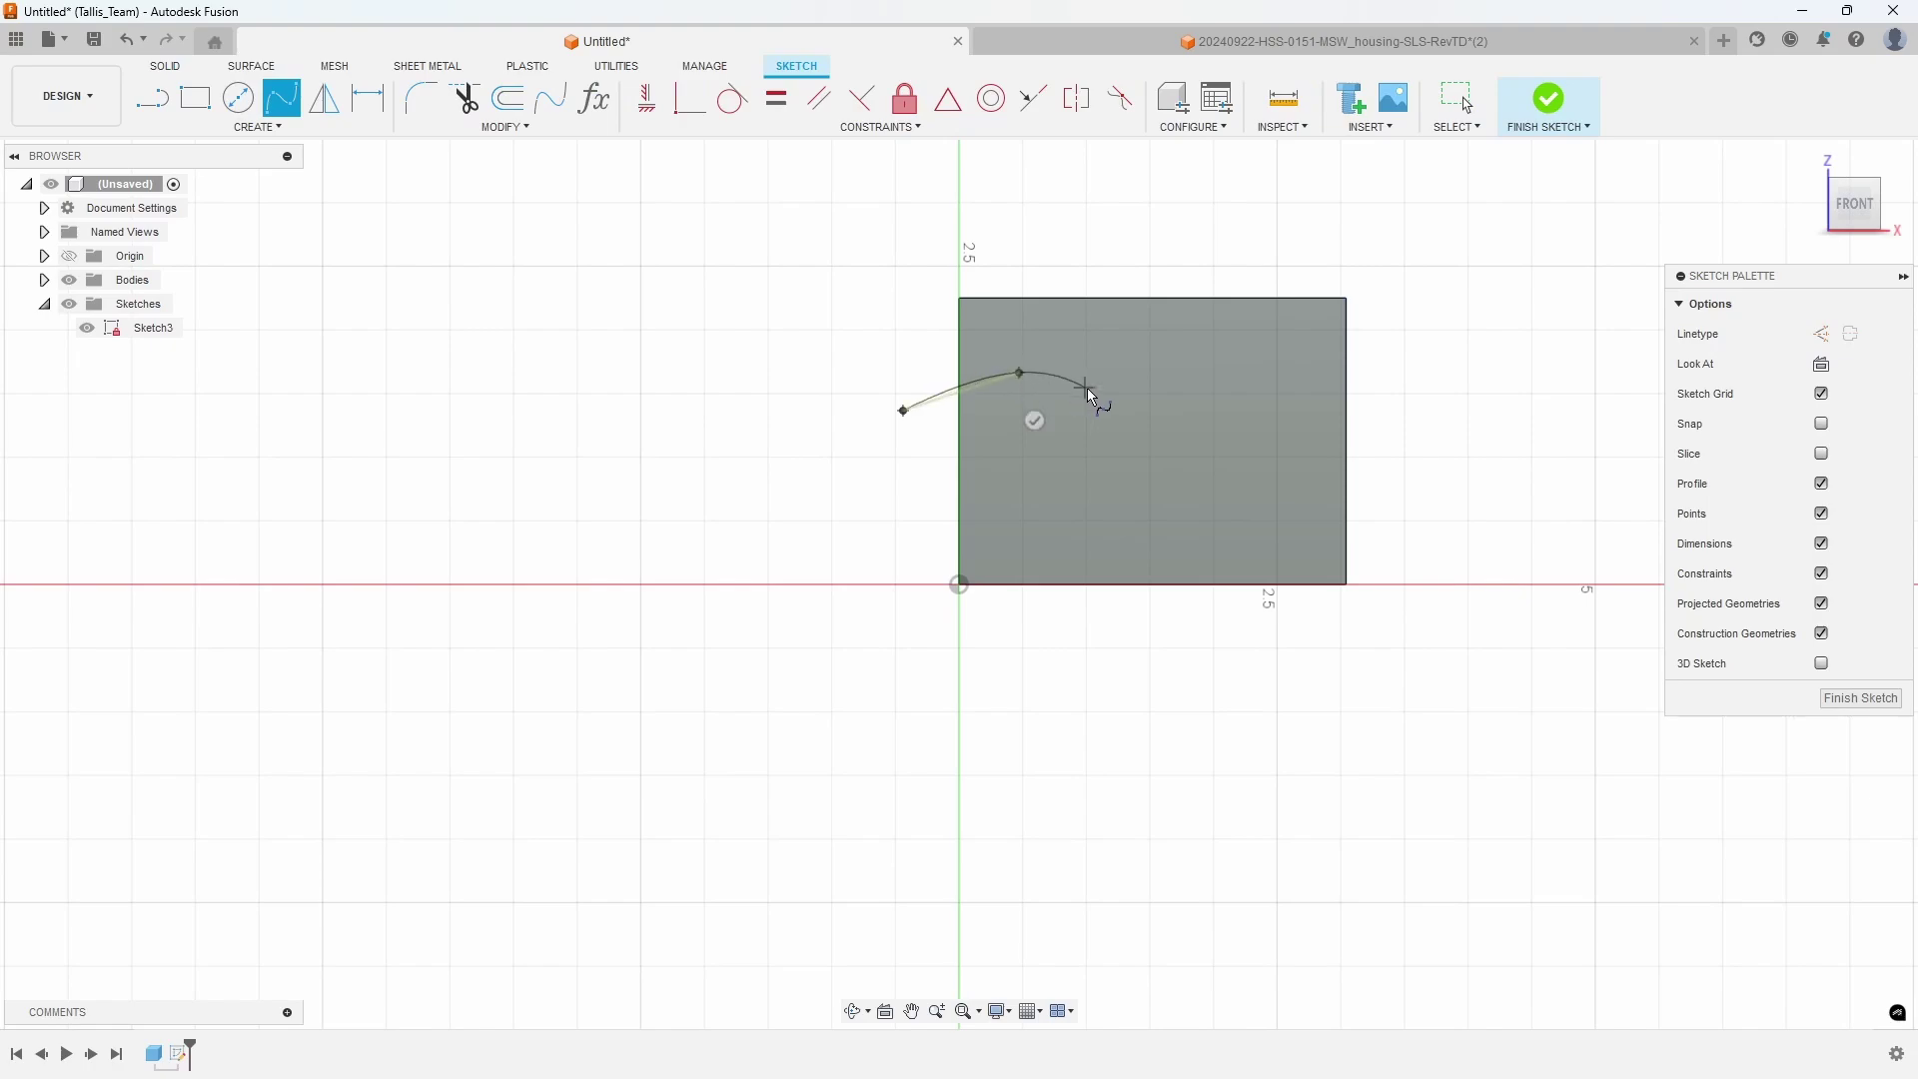
pyautogui.click(1393, 374)
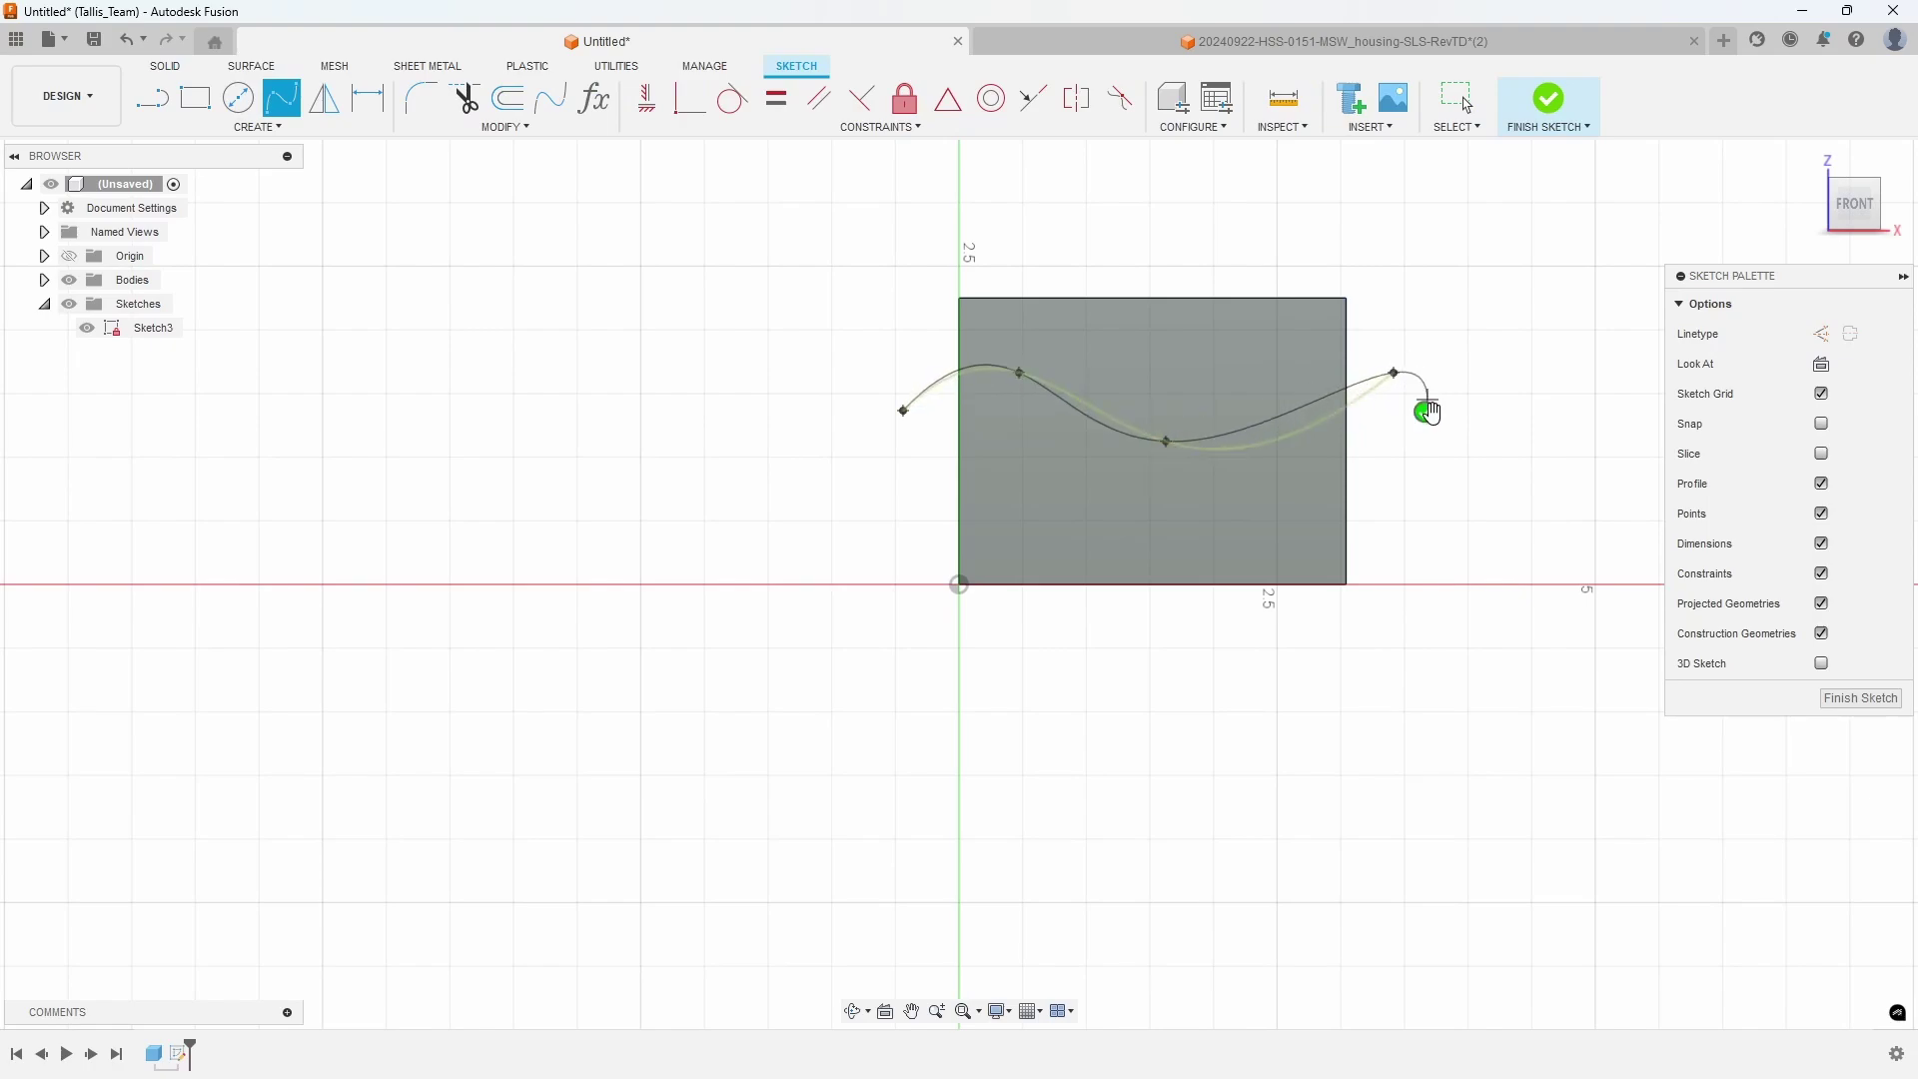
pyautogui.click(1424, 412)
pyautogui.click(1549, 100)
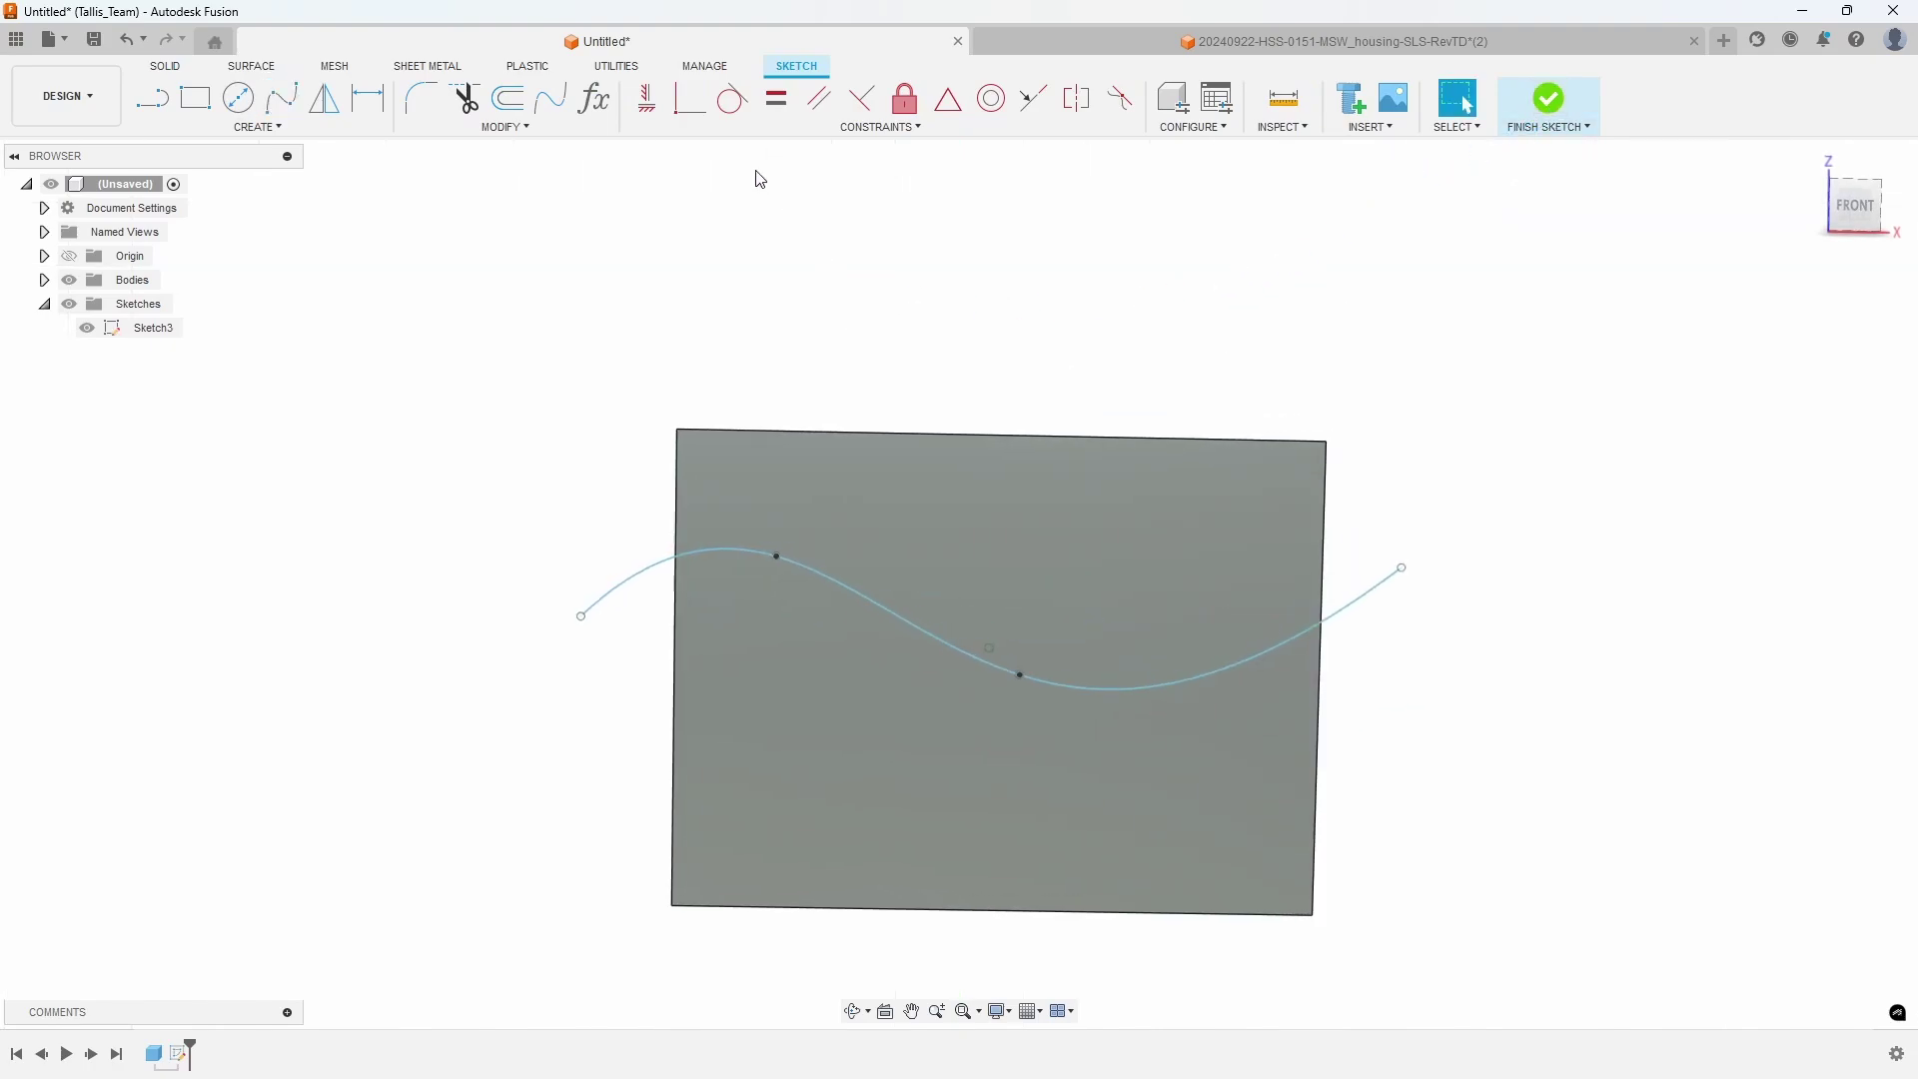
# Step: Start a parting-line draft with the top face as pull direction and the spline as parting tool
pyautogui.click(601, 138)
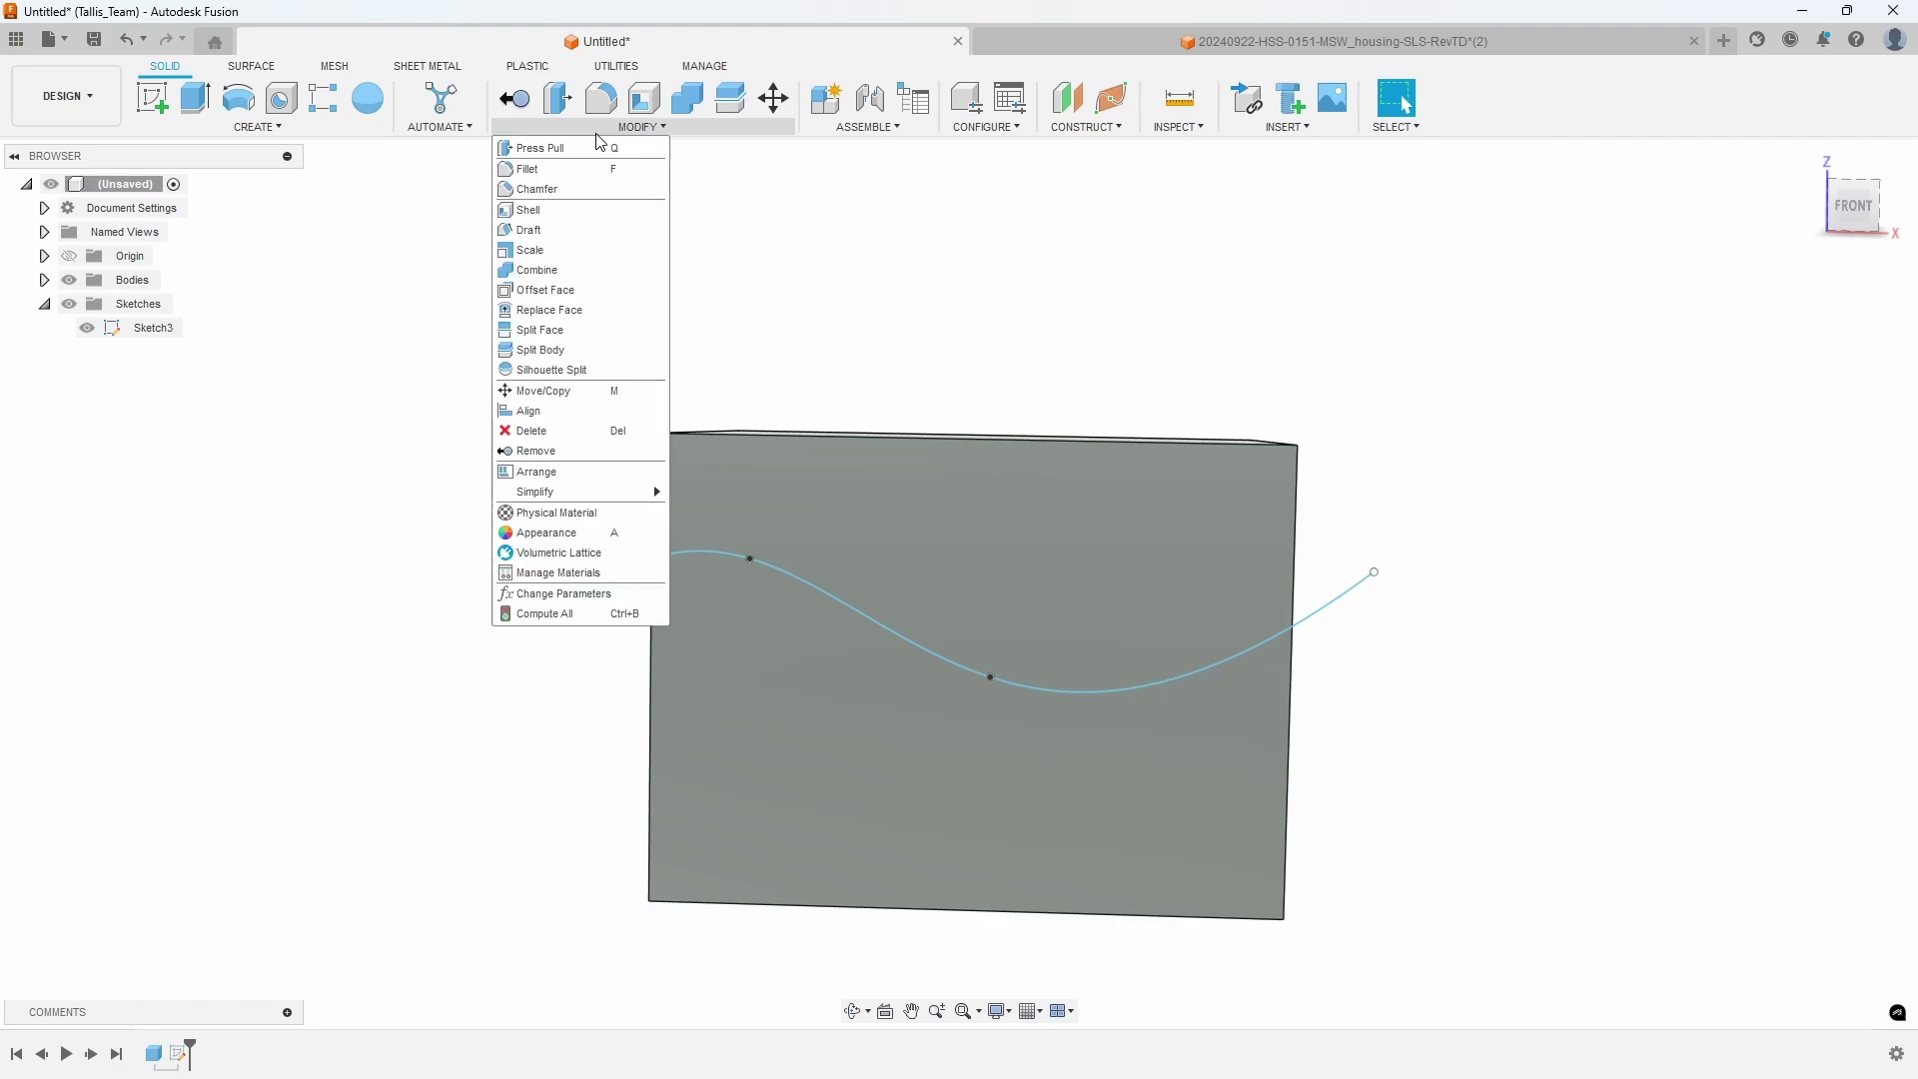
pyautogui.click(554, 231)
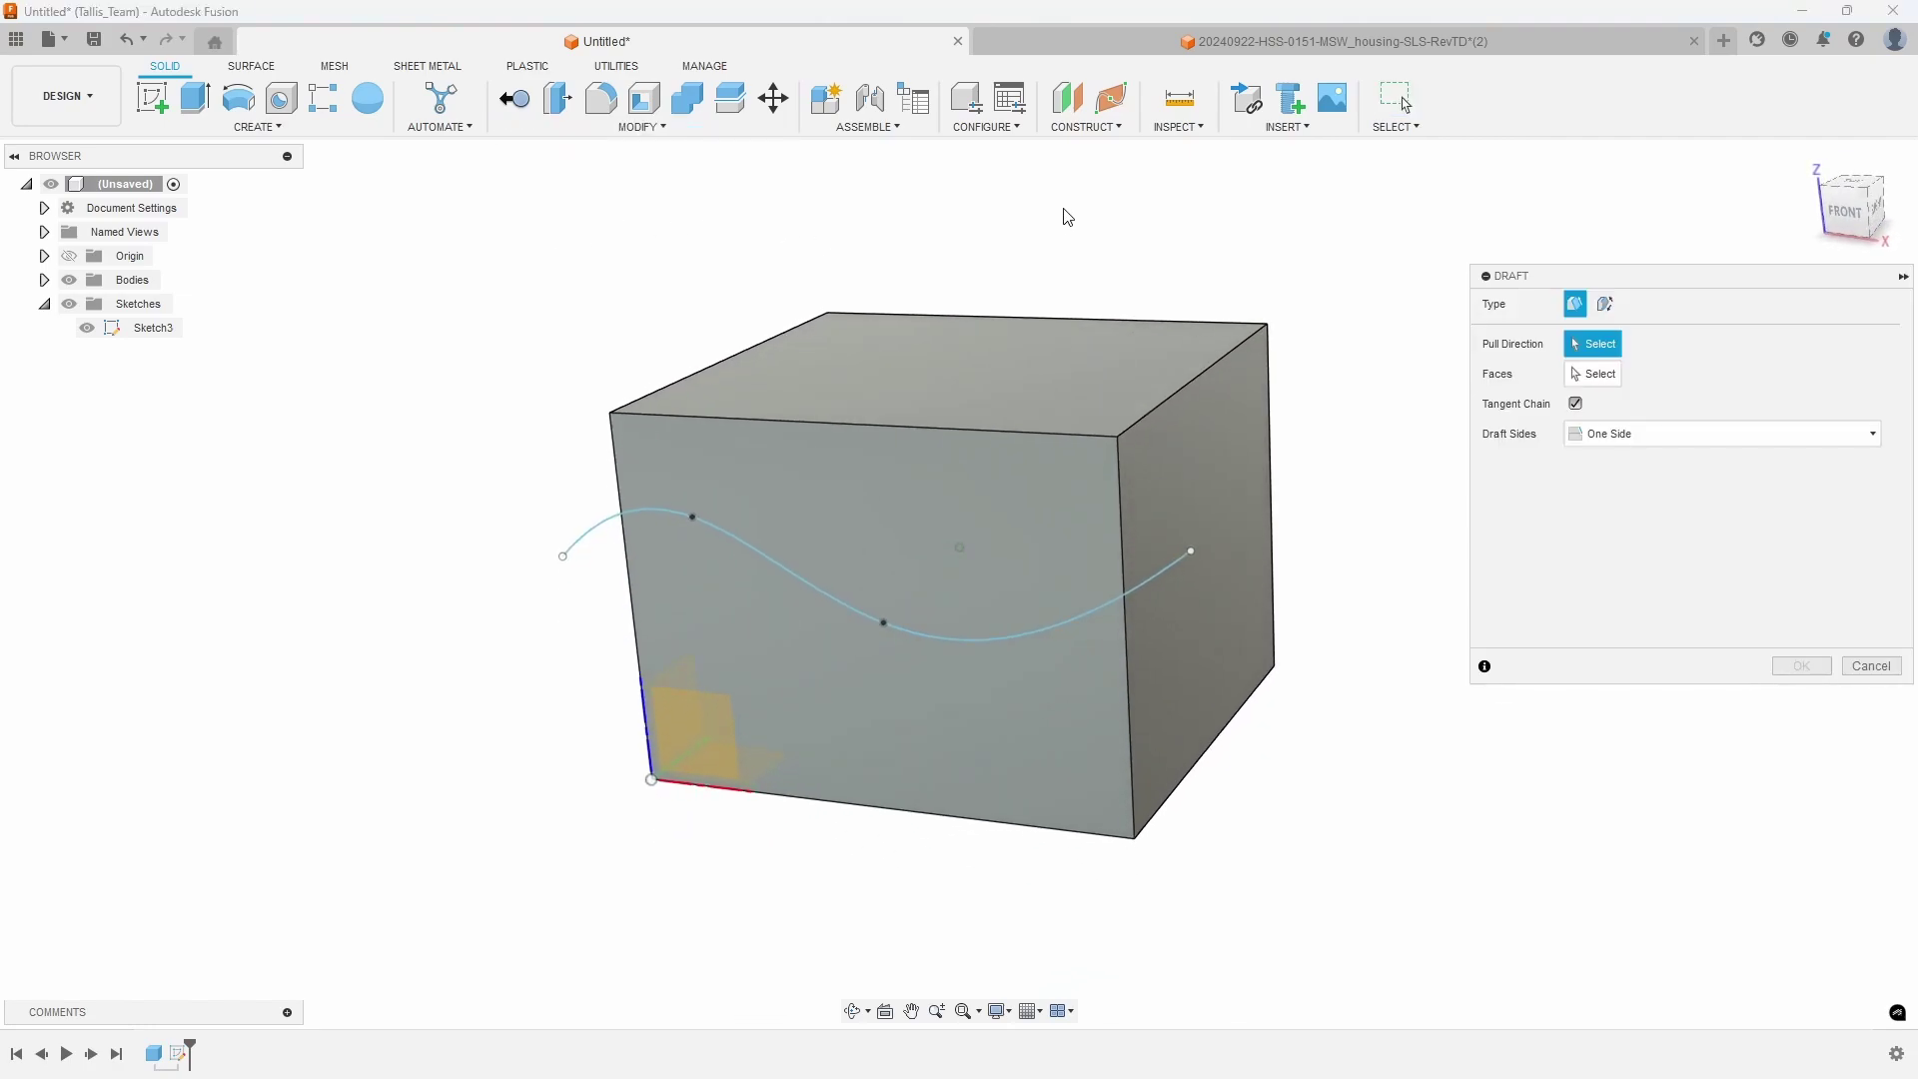
pyautogui.click(1602, 304)
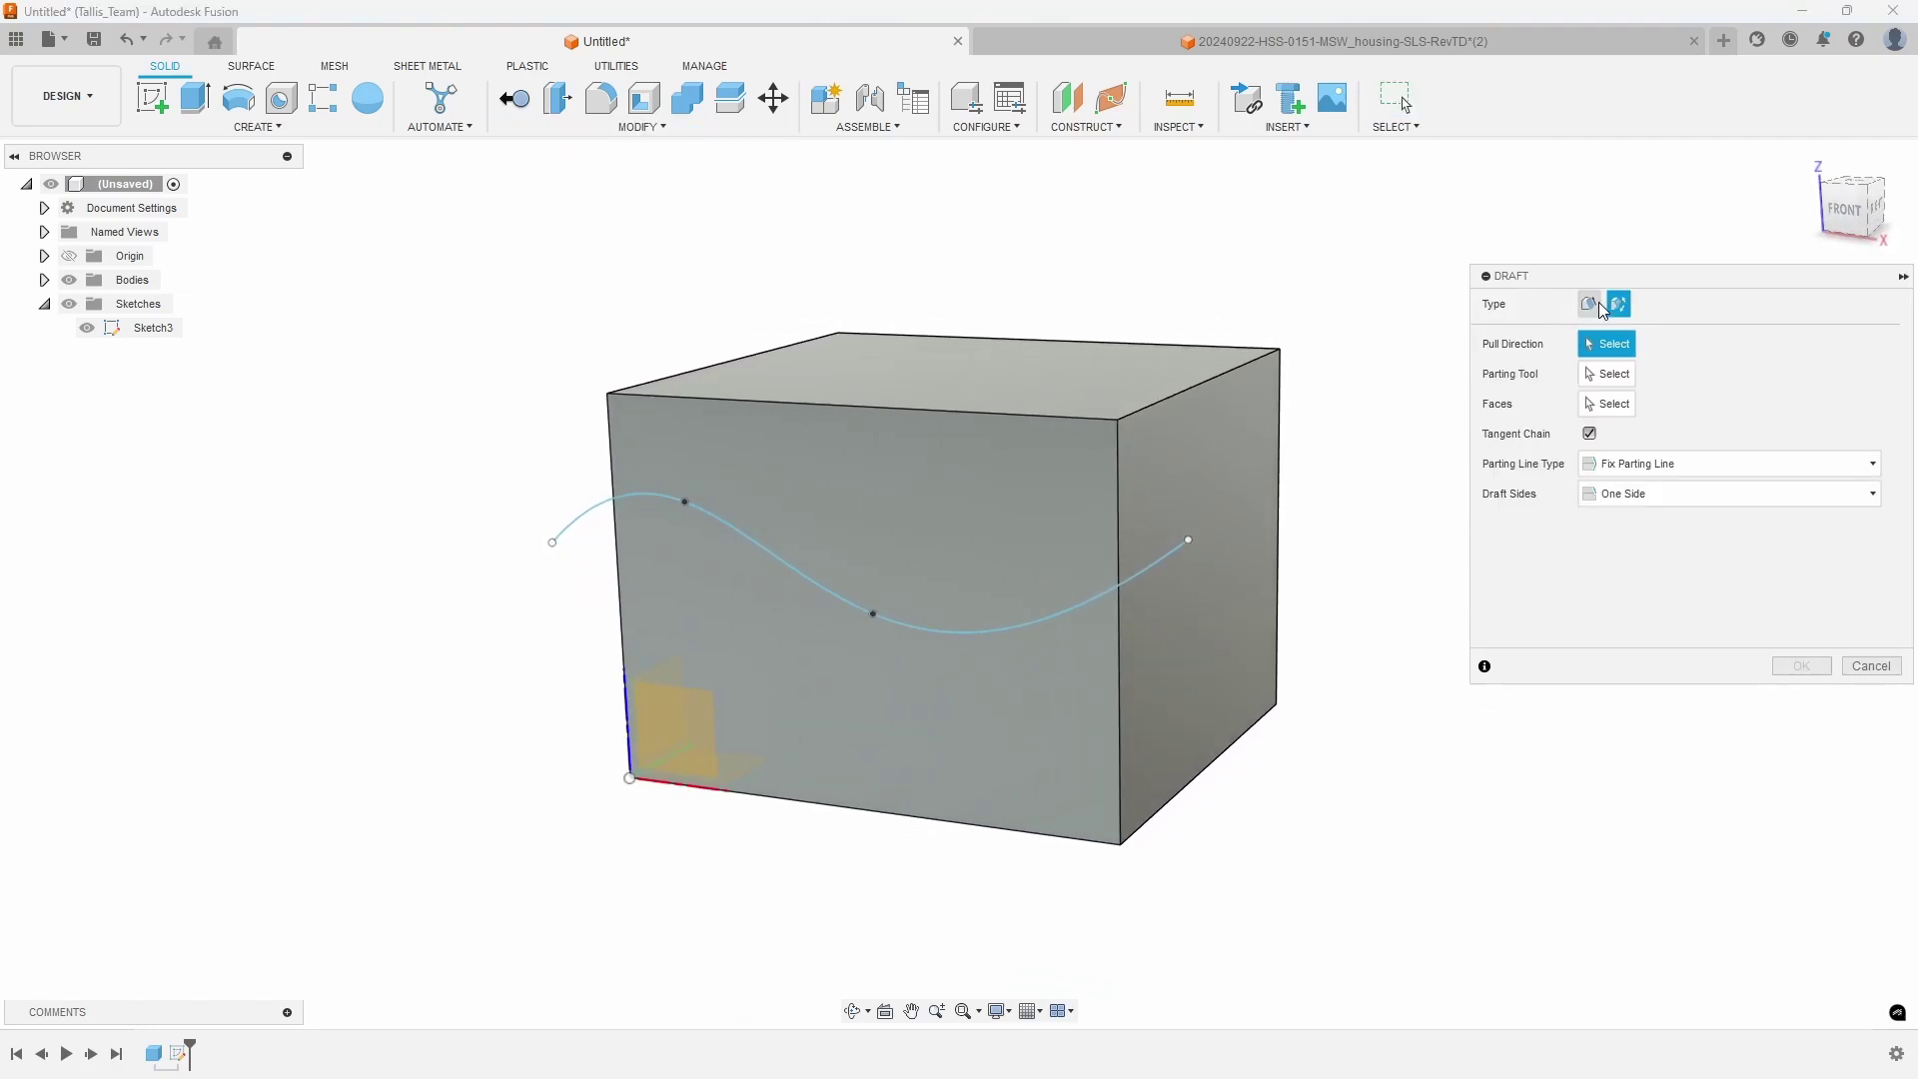
pyautogui.click(944, 365)
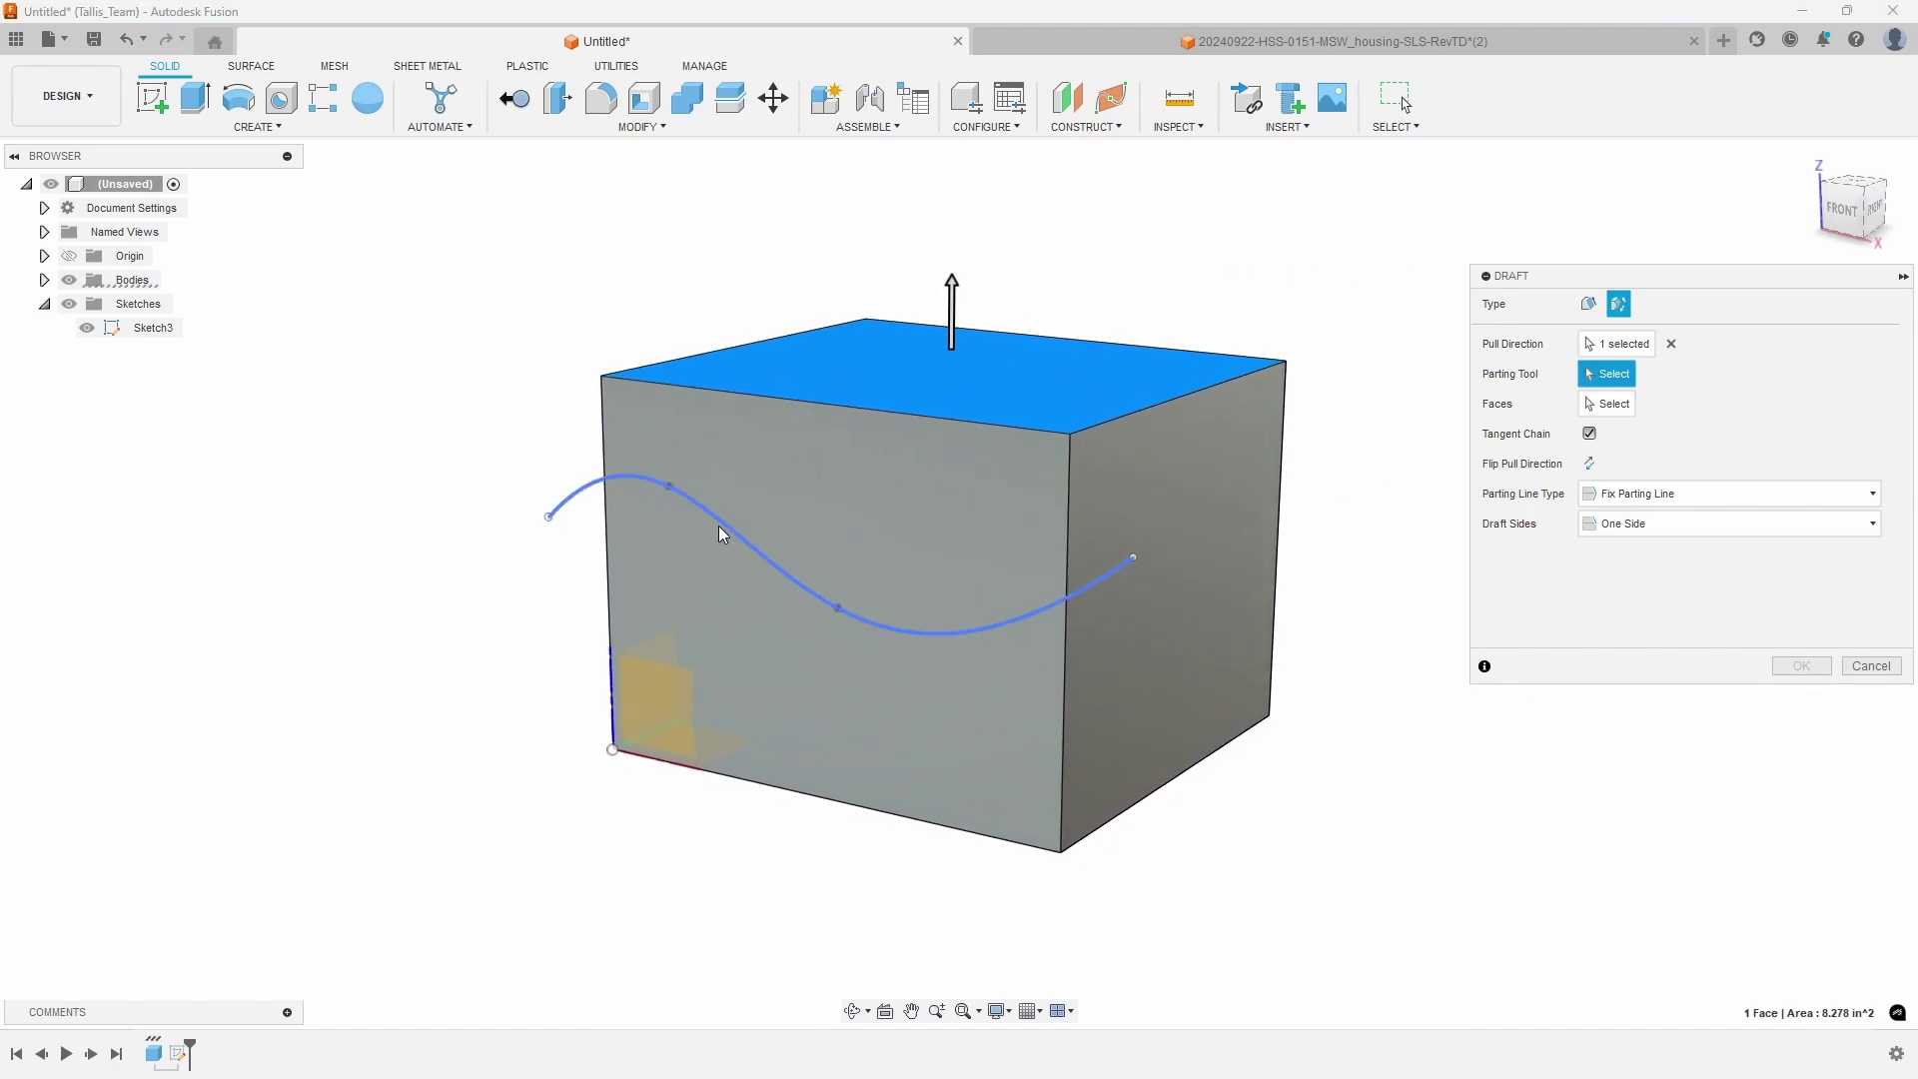
pyautogui.click(627, 476)
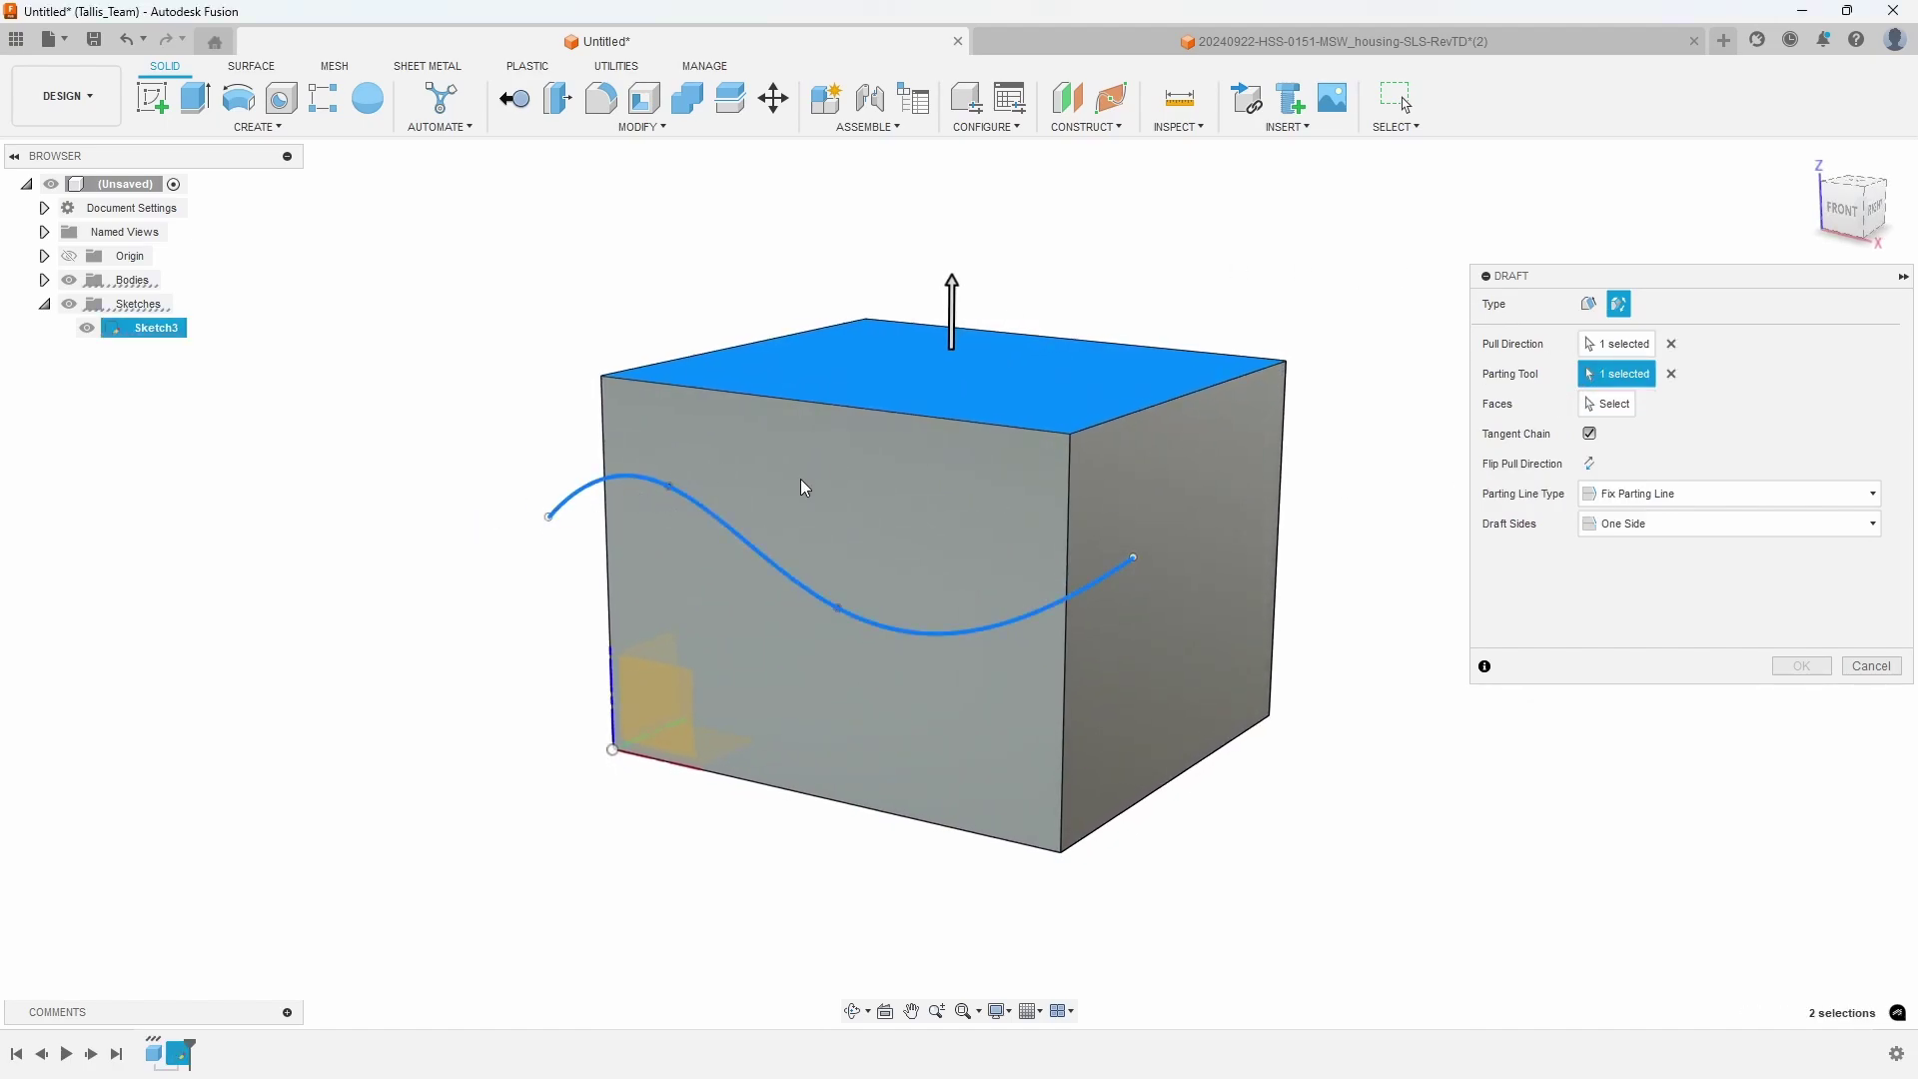
# Step: Select the front face to draft and tilt it to 22.6°
pyautogui.click(1607, 403)
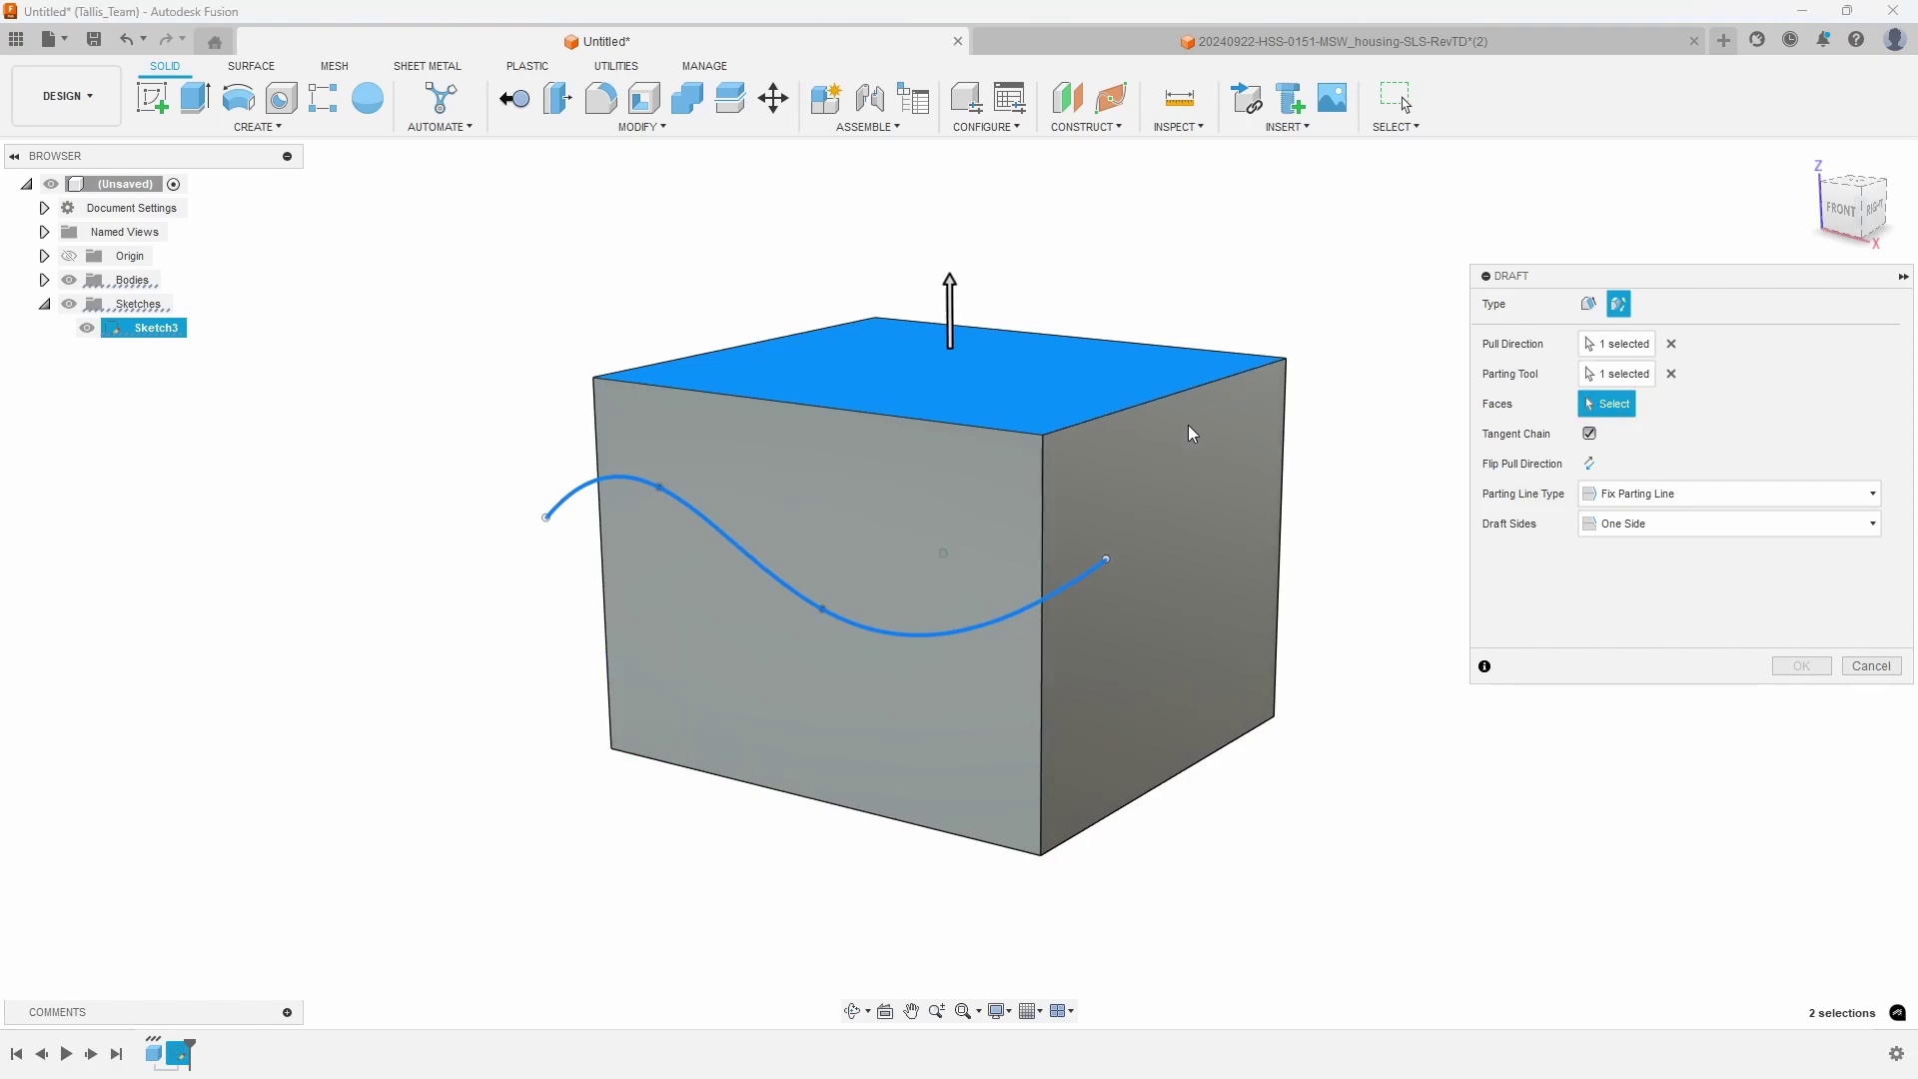
pyautogui.click(739, 440)
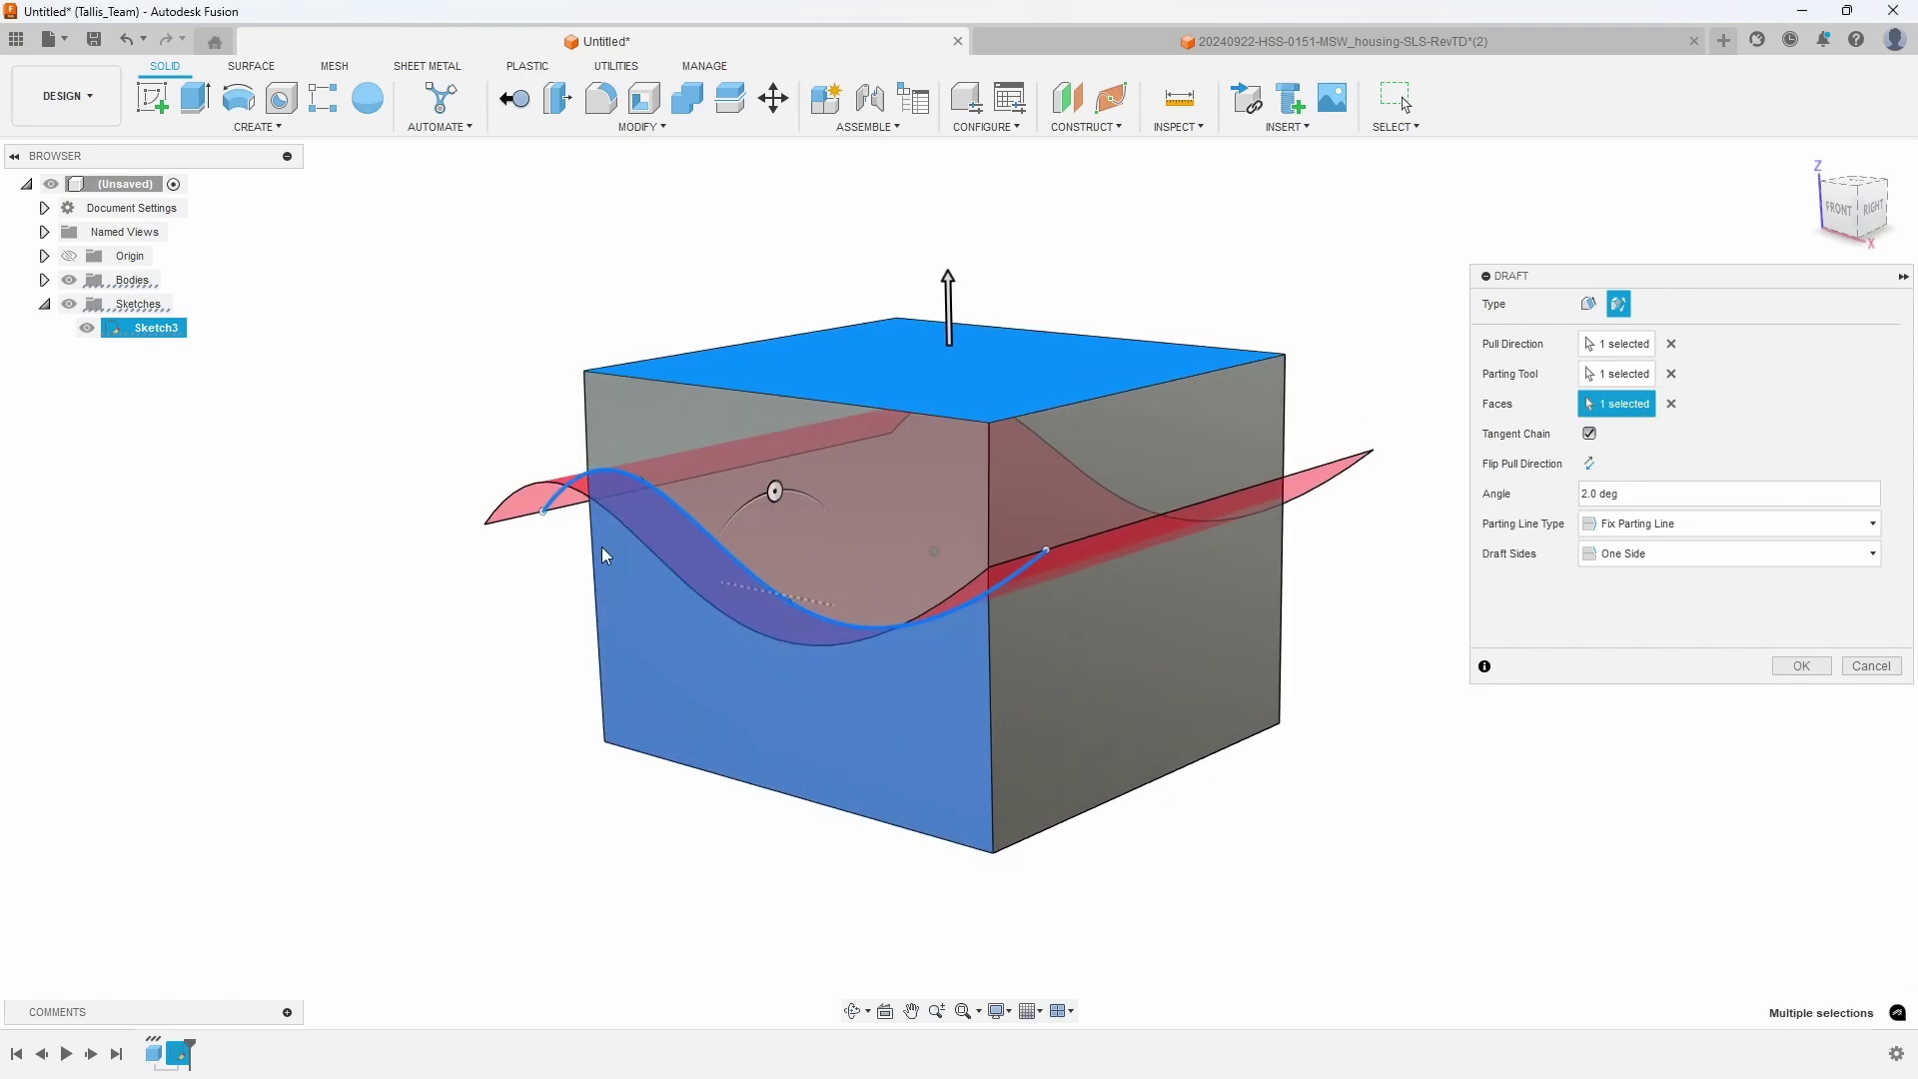
pyautogui.moveTo(715, 486); pyautogui.dragTo(750, 485)
pyautogui.keyDown('shift'); pyautogui.moveTo(451, 557); pyautogui.dragTo(480, 492, button='middle'); pyautogui.keyUp('shift')
pyautogui.keyDown('shift'); pyautogui.moveTo(549, 635); pyautogui.dragTo(1435, 565, button='middle'); pyautogui.keyUp('shift')
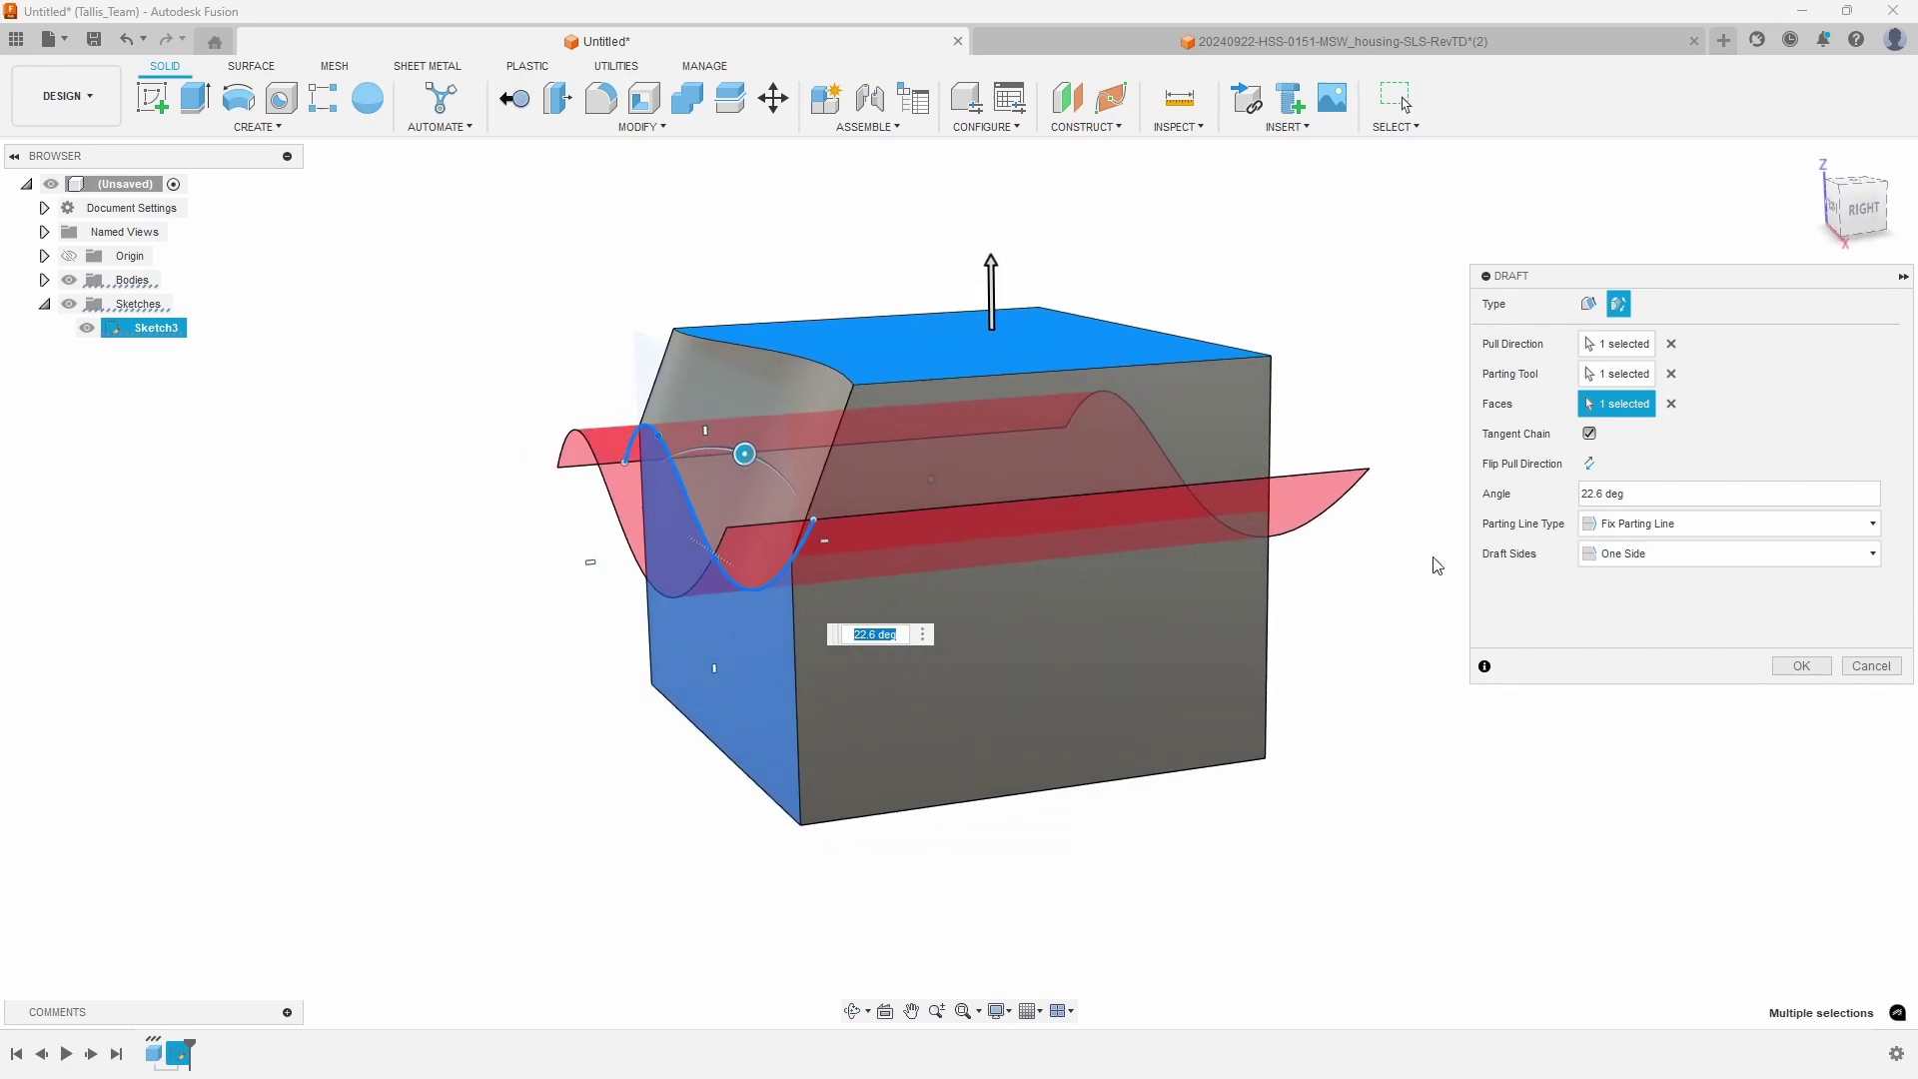
# Step: Set Draft Sides to Two Side with Angle 1 at 20° and Angle 2 at 10°
pyautogui.click(1624, 556)
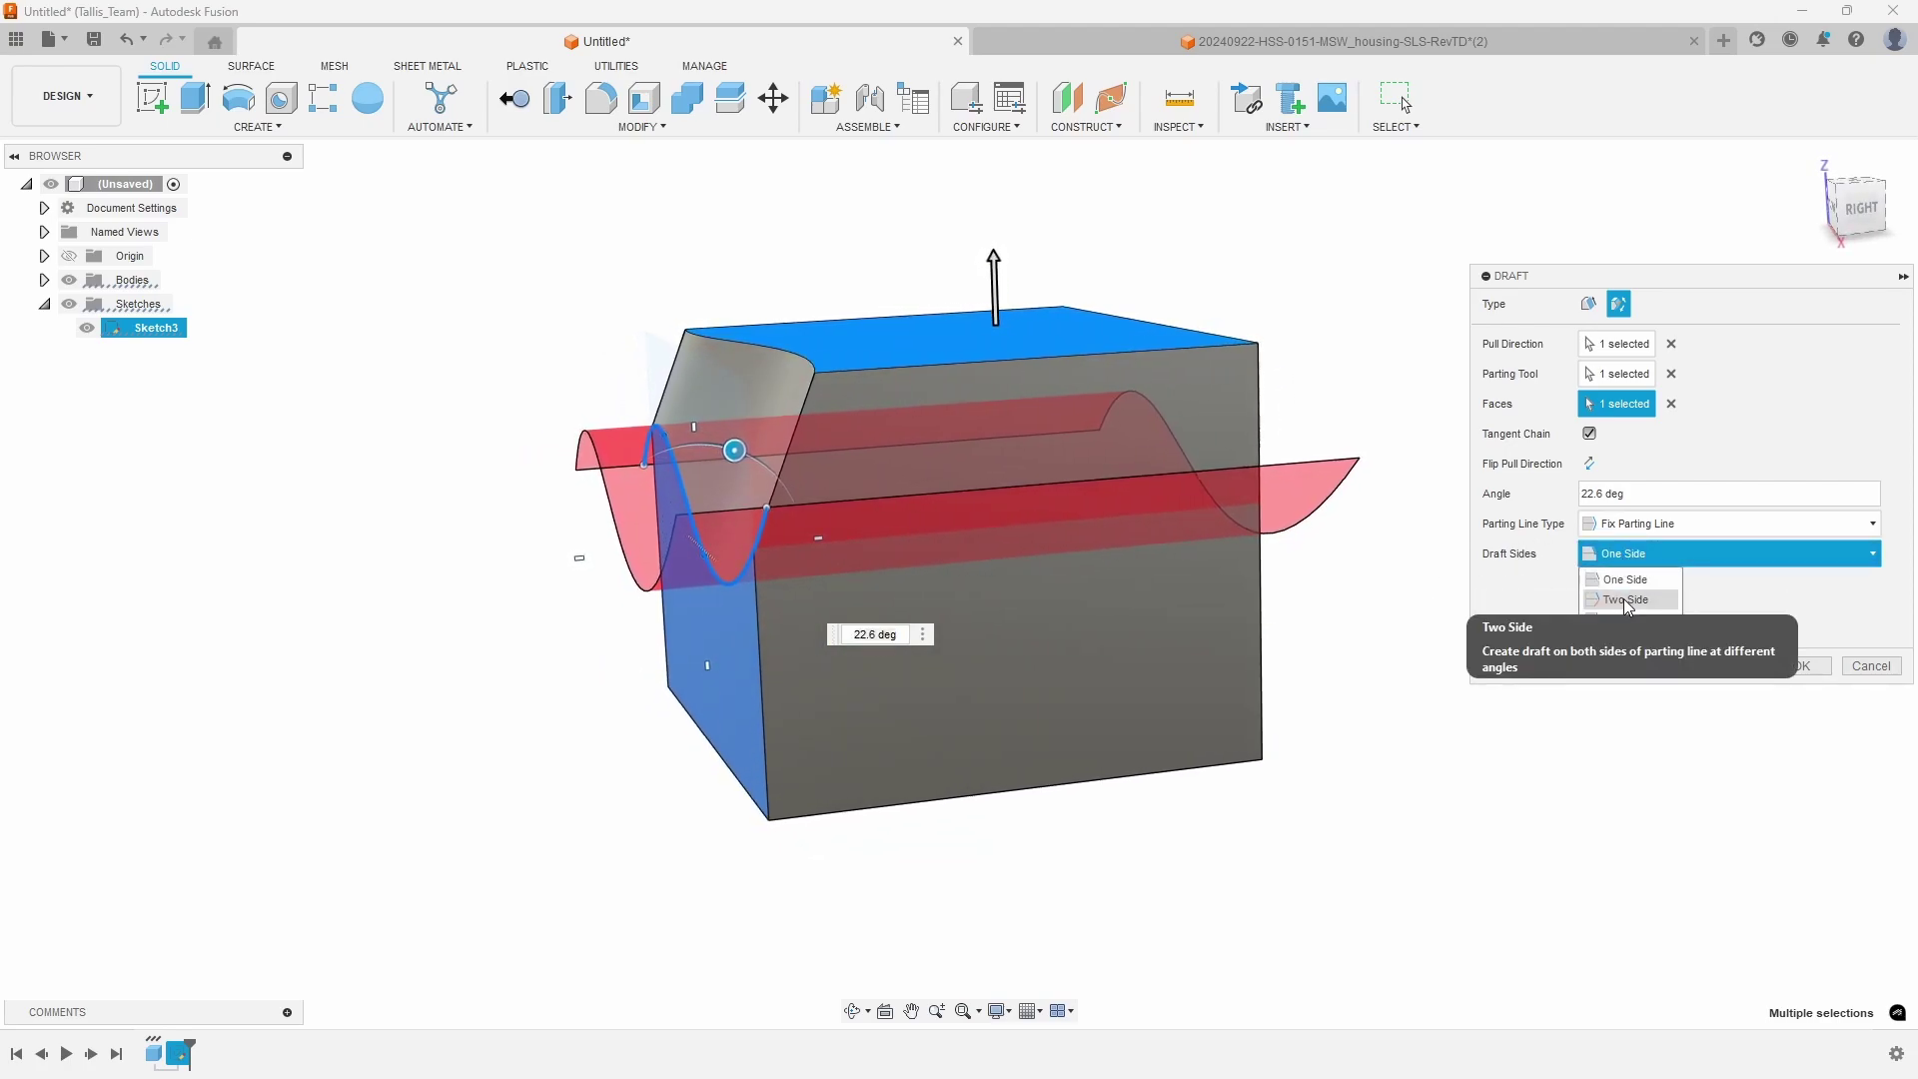
pyautogui.click(1626, 600)
pyautogui.keyDown('shift'); pyautogui.moveTo(1447, 609); pyautogui.dragTo(715, 675, button='middle'); pyautogui.keyUp('shift')
pyautogui.moveTo(728, 633)
pyautogui.mouseDown()
pyautogui.moveTo(747, 639)
pyautogui.moveTo(723, 637)
pyautogui.mouseUp()
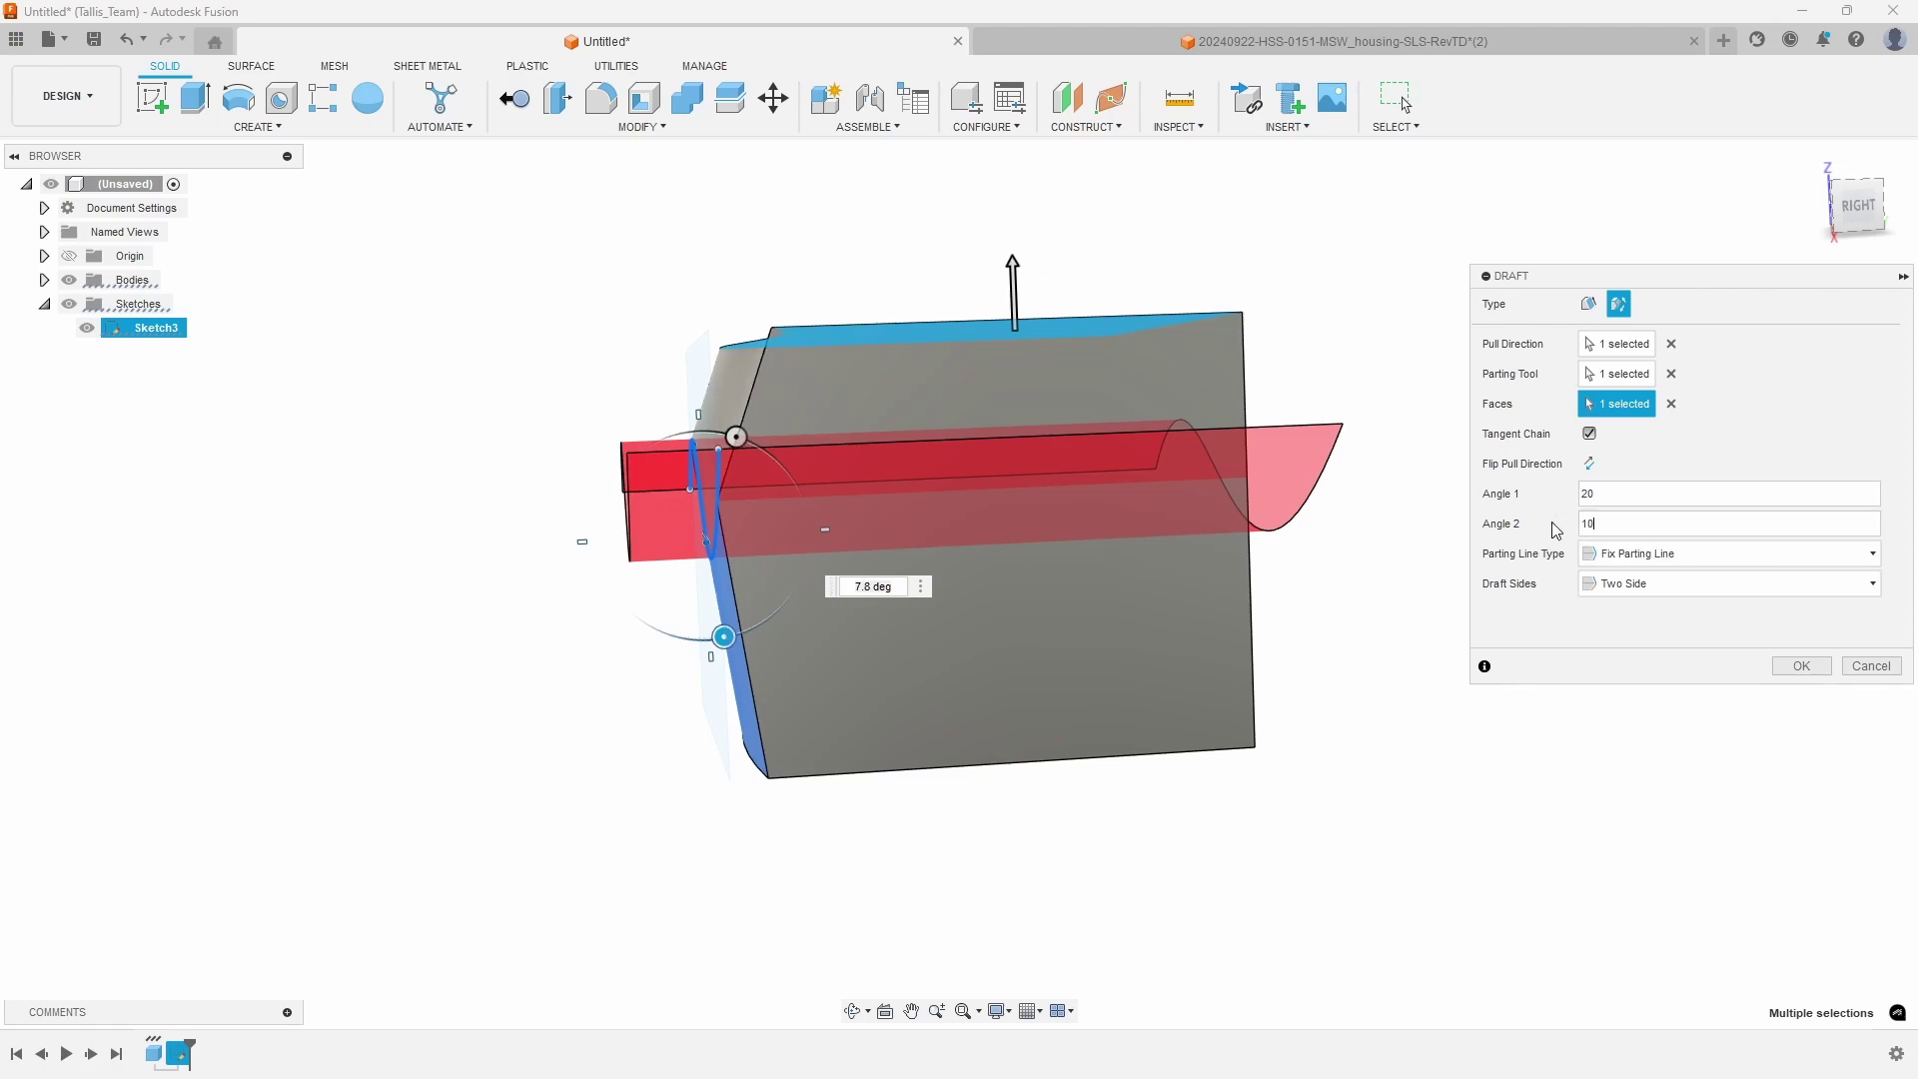
pyautogui.write('10')
pyautogui.click(1610, 581)
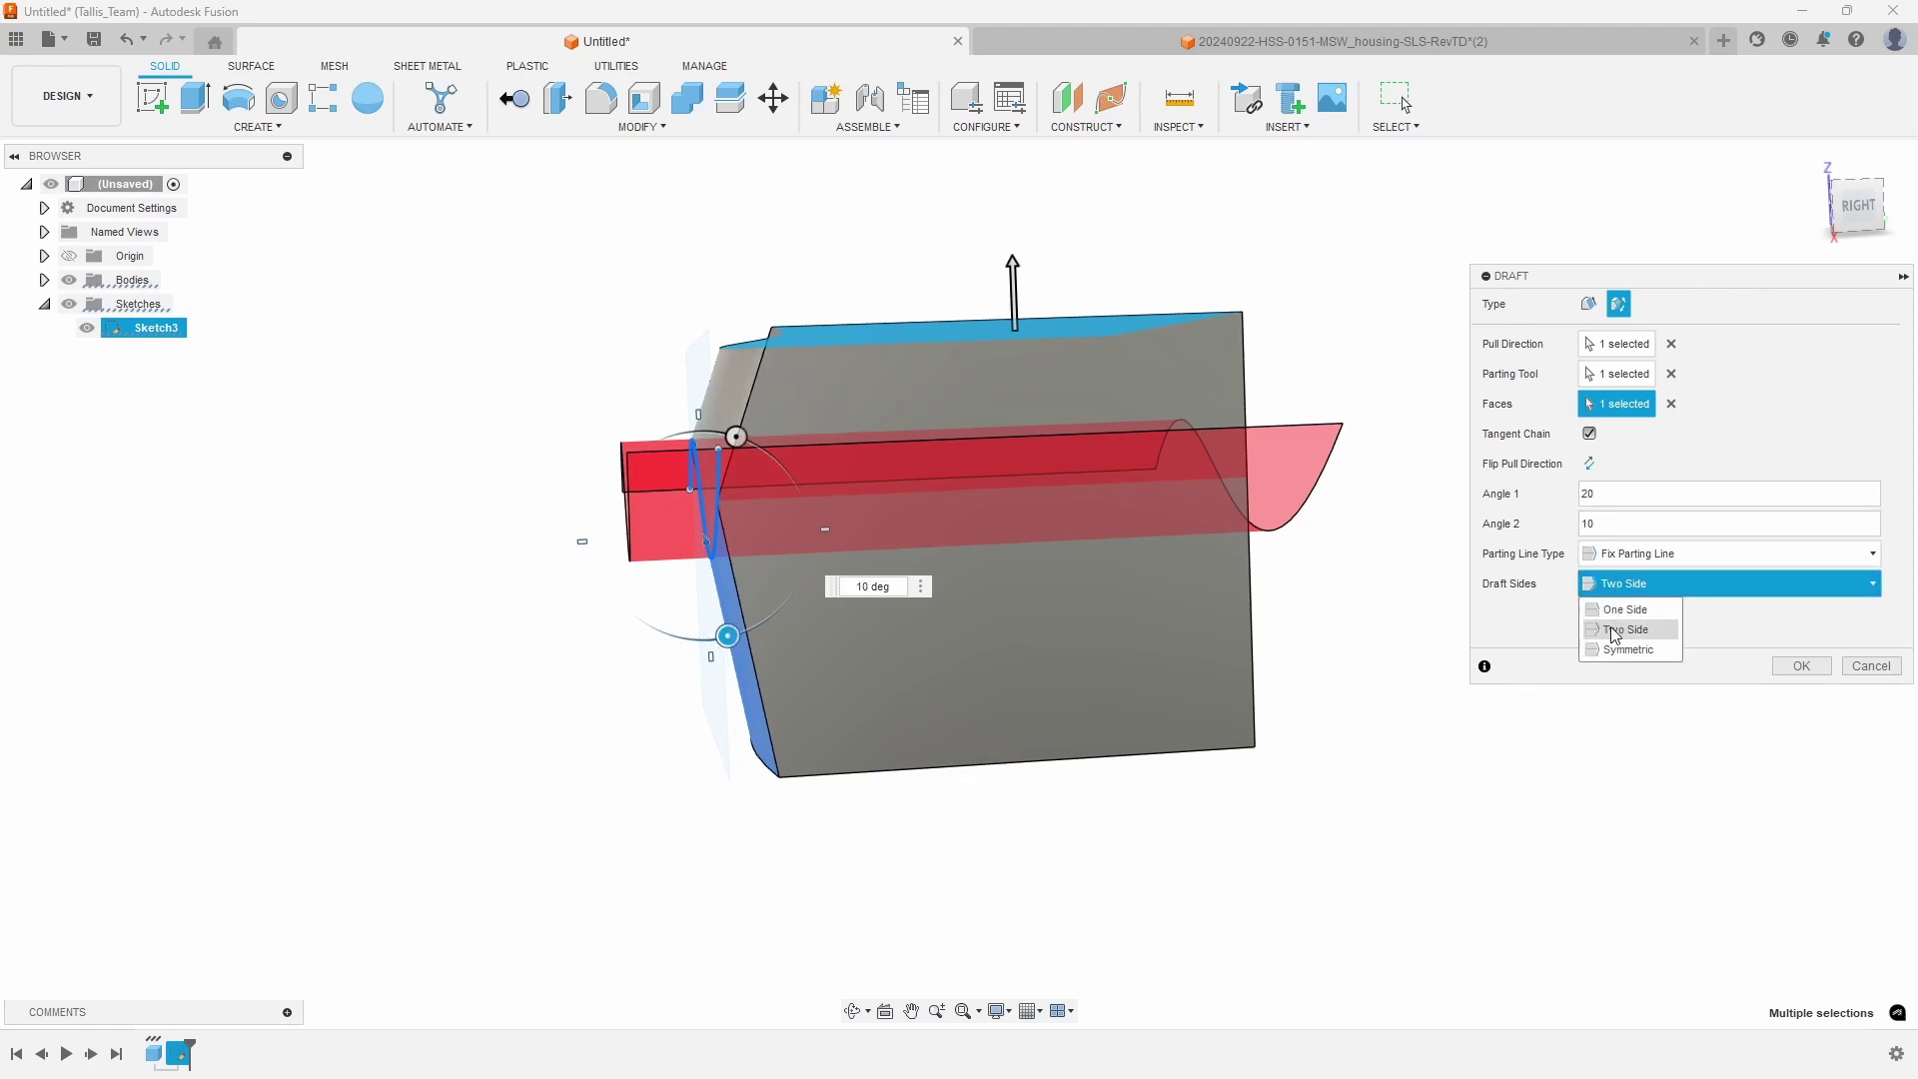
pyautogui.click(1616, 590)
# Step: Add the remaining three side walls to the draft
pyautogui.keyDown('shift'); pyautogui.moveTo(1221, 541); pyautogui.dragTo(1301, 513, button='middle'); pyautogui.keyUp('shift')
pyautogui.click(1221, 414)
pyautogui.click(1315, 474)
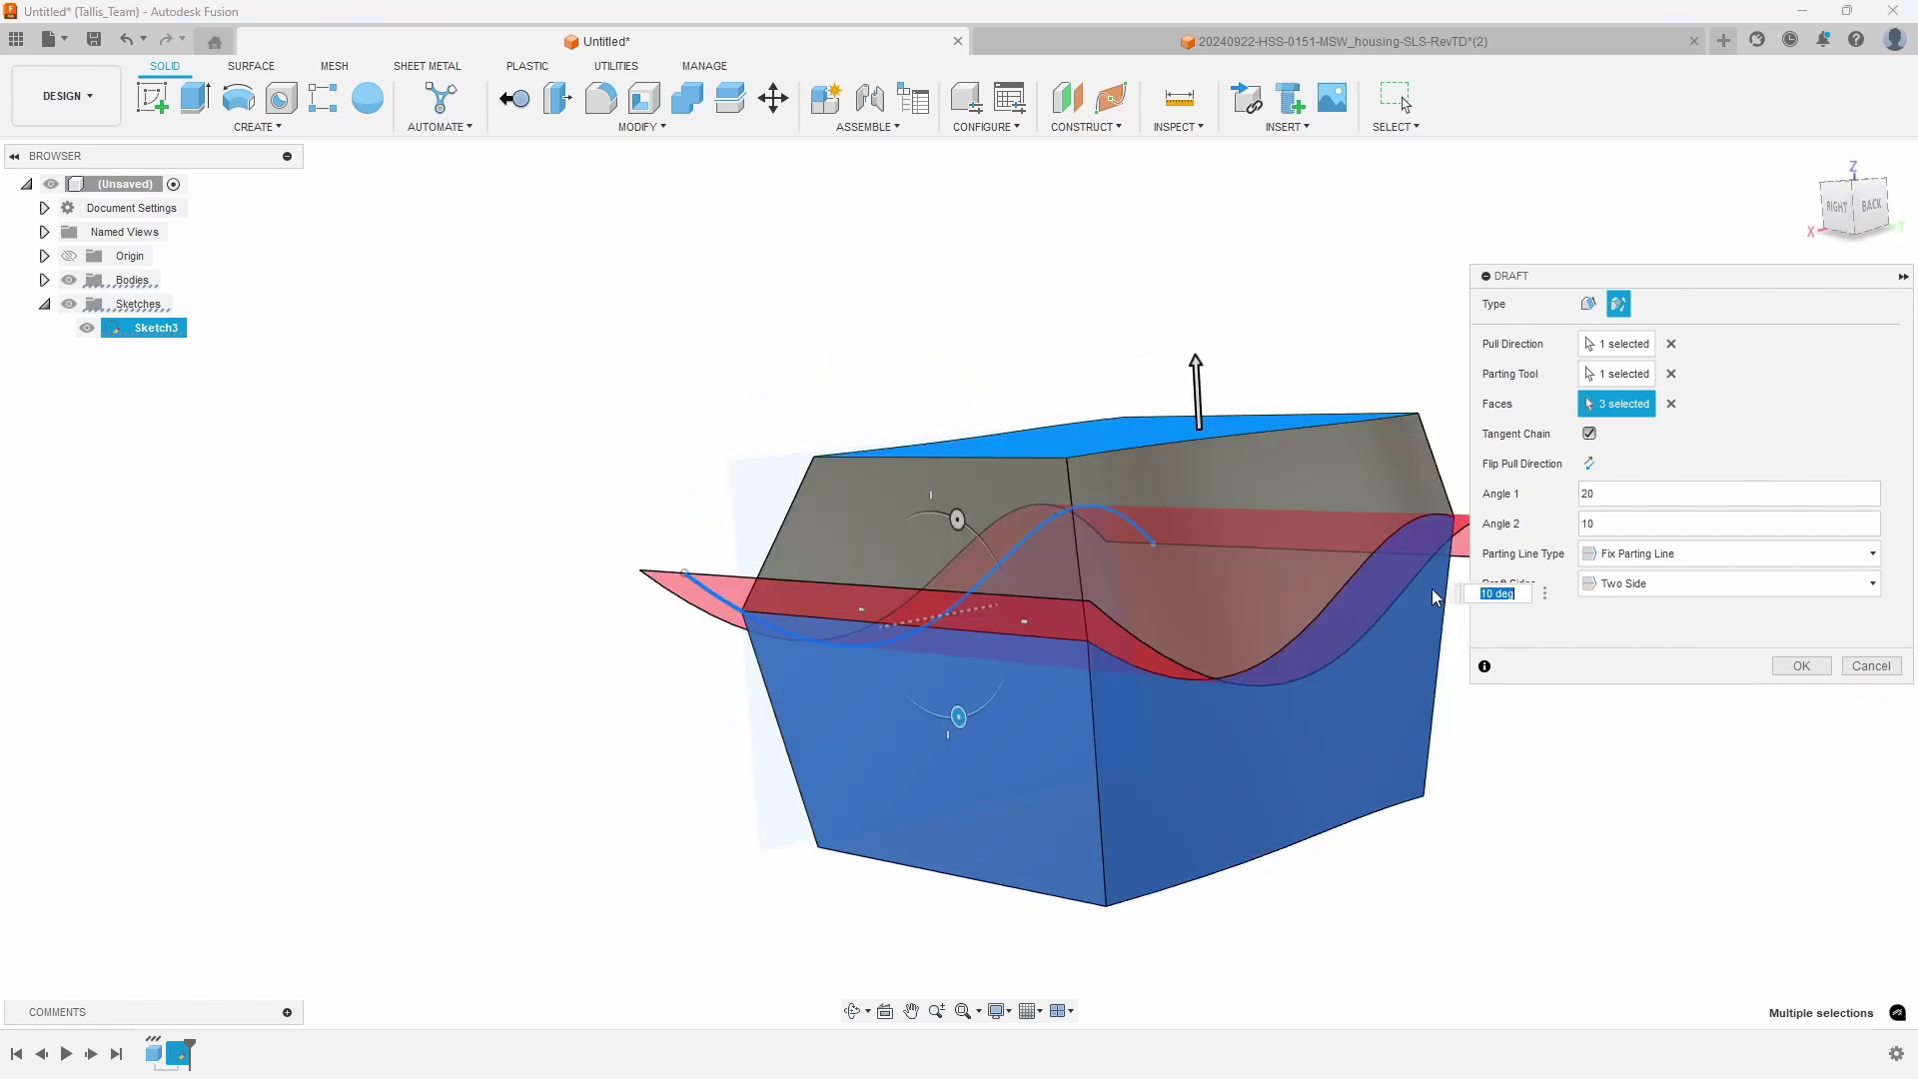
pyautogui.keyDown('shift'); pyautogui.moveTo(1366, 597); pyautogui.dragTo(1118, 559, button='middle'); pyautogui.keyUp('shift')
pyautogui.click(1087, 544)
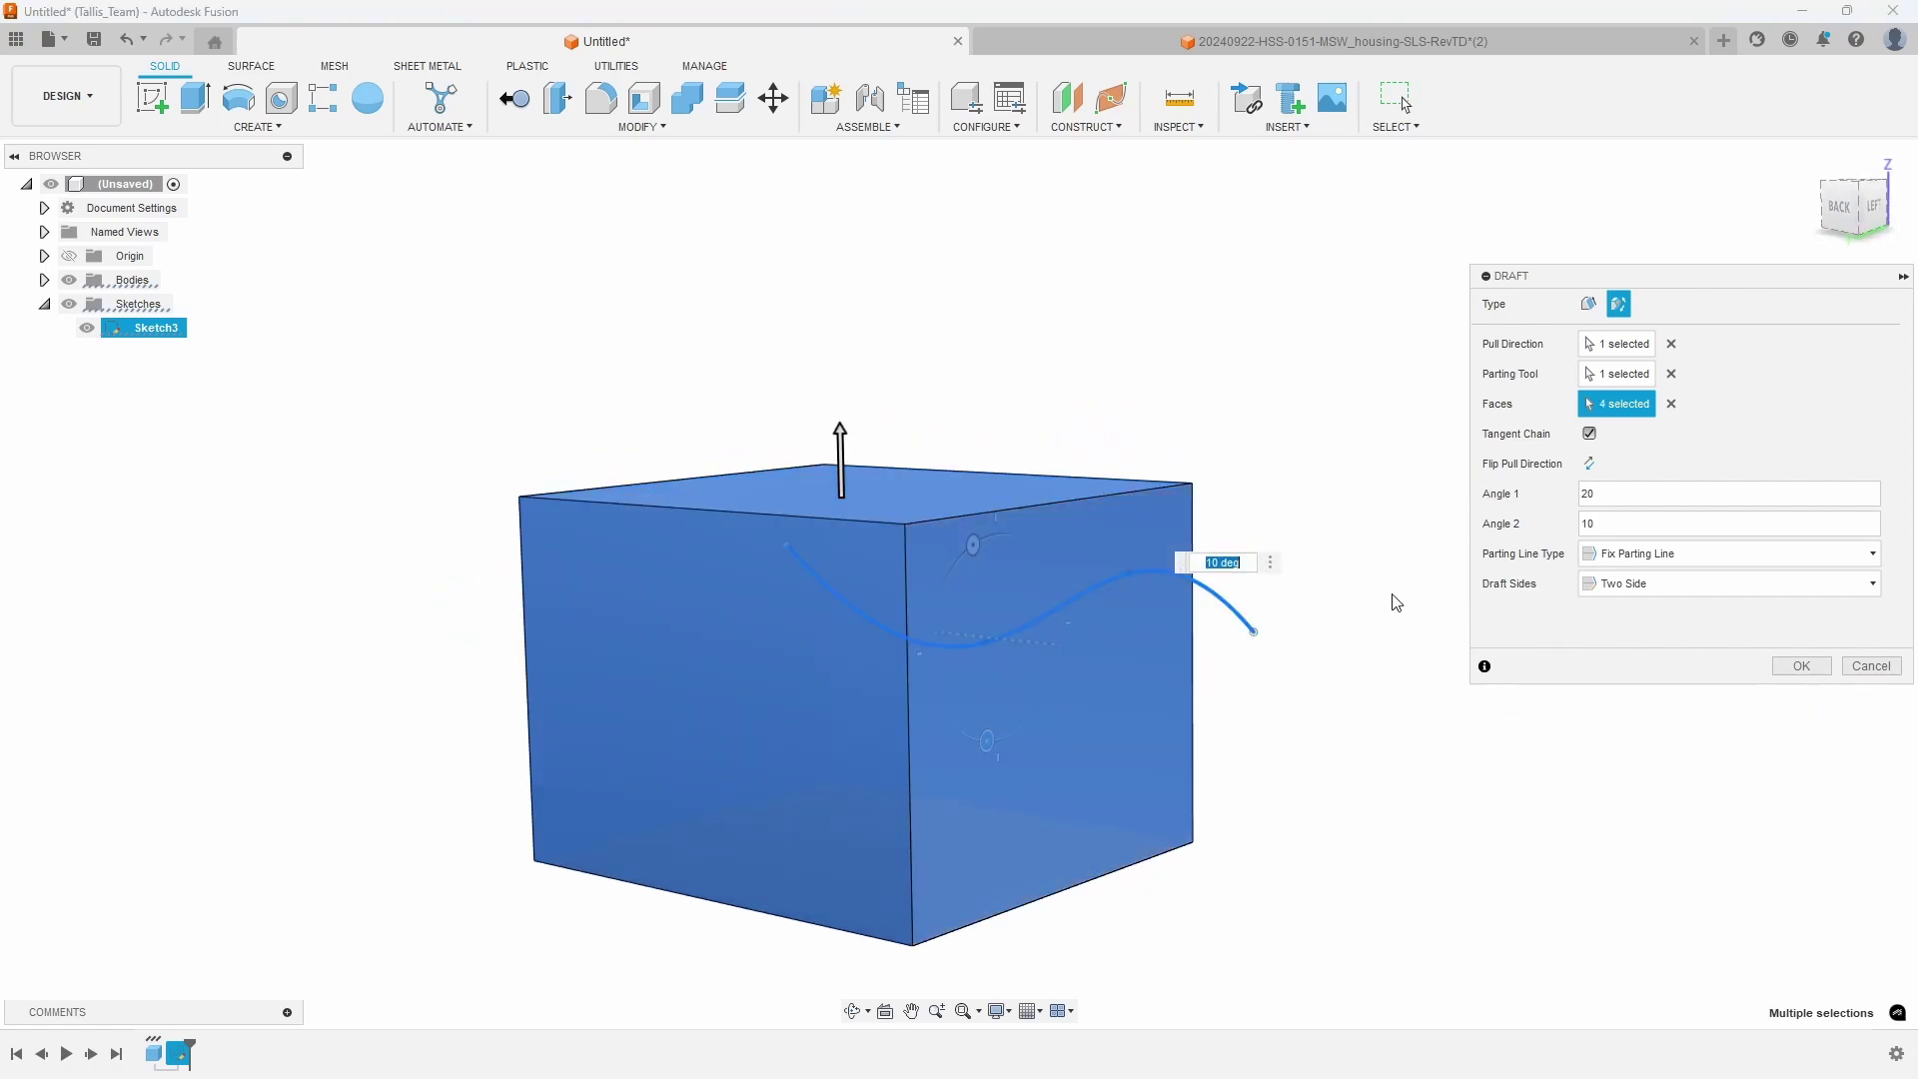
# Step: Apply the two-sided 20°/10° spline parting-line draft and inspect it
pyautogui.click(1801, 667)
pyautogui.keyDown('shift'); pyautogui.moveTo(1541, 608); pyautogui.dragTo(689, 529, button='middle'); pyautogui.keyUp('shift')
pyautogui.keyDown('shift'); pyautogui.moveTo(876, 293); pyautogui.dragTo(125, 371, button='middle'); pyautogui.keyUp('shift')
# Step: Show Sketch3 and drag the spline's middle and right points to reshape the parting line
pyautogui.click(90, 333)
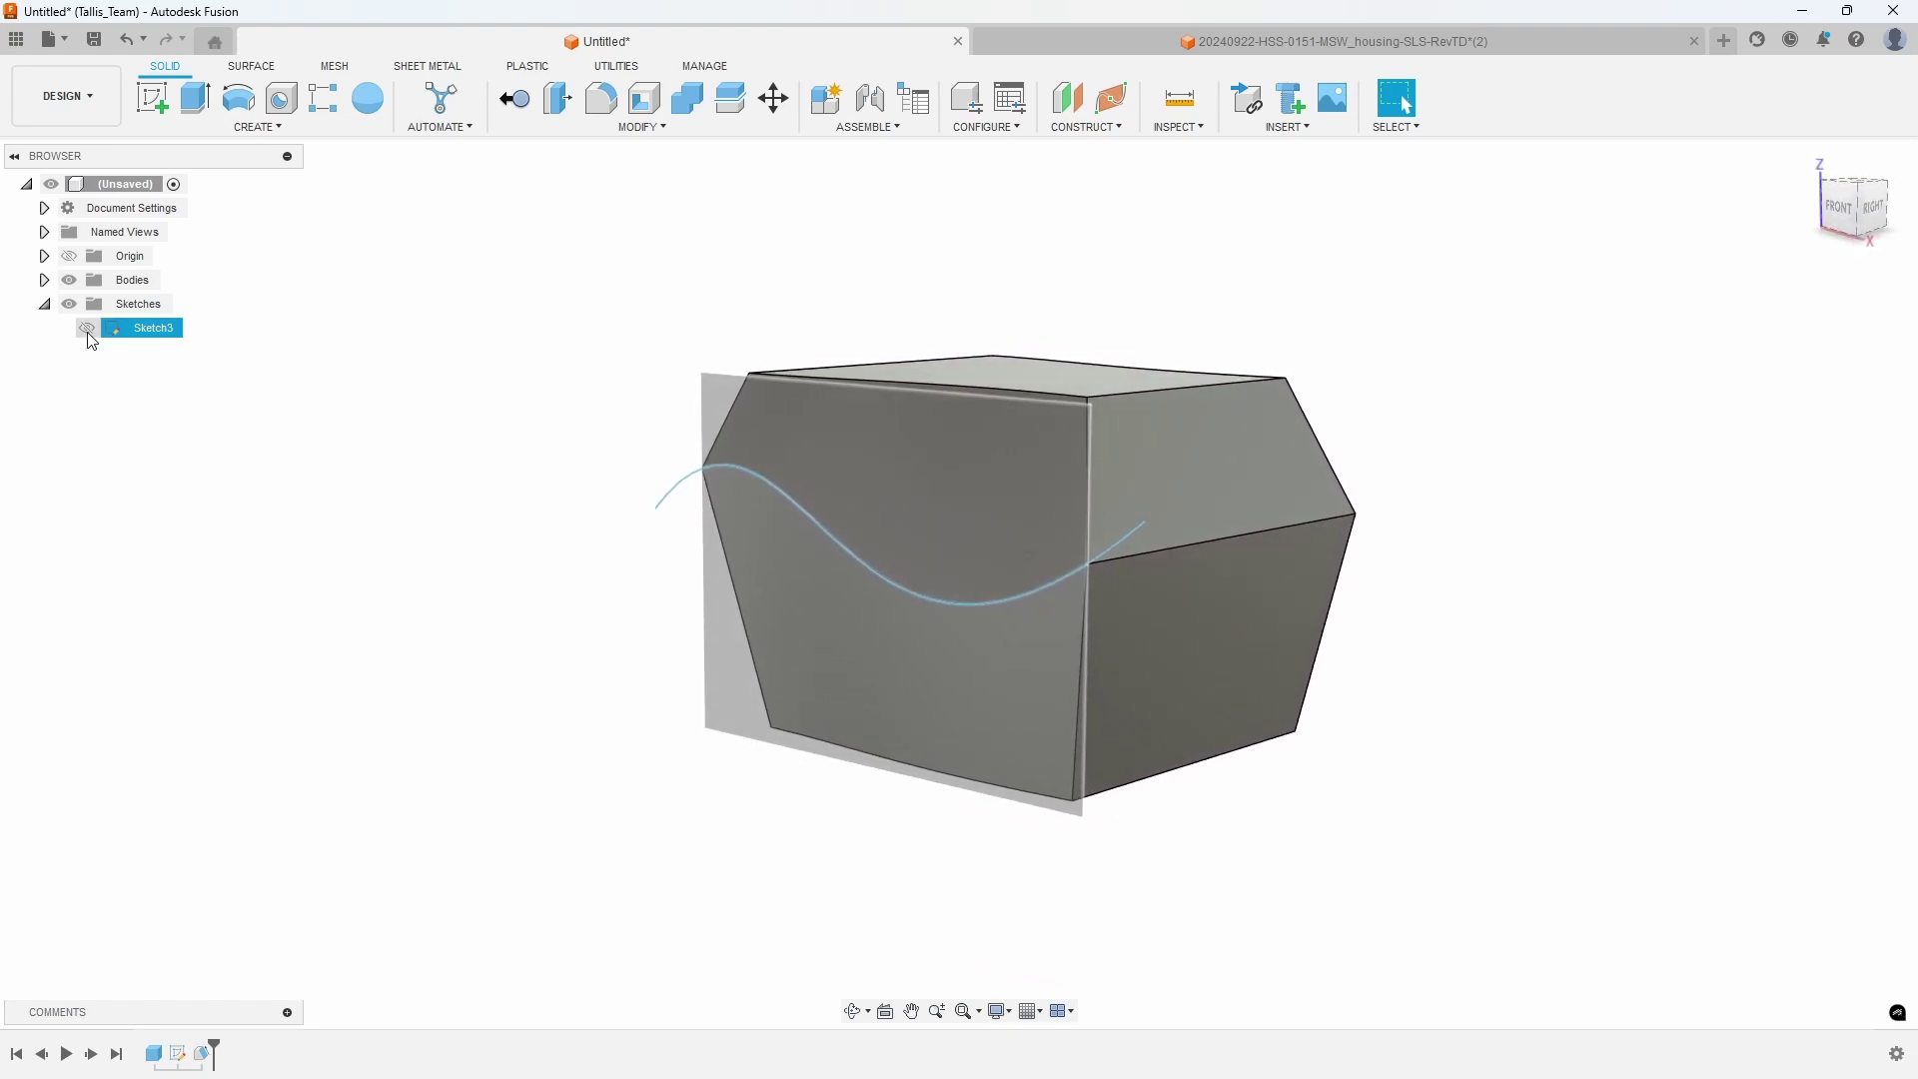
pyautogui.click(416, 569)
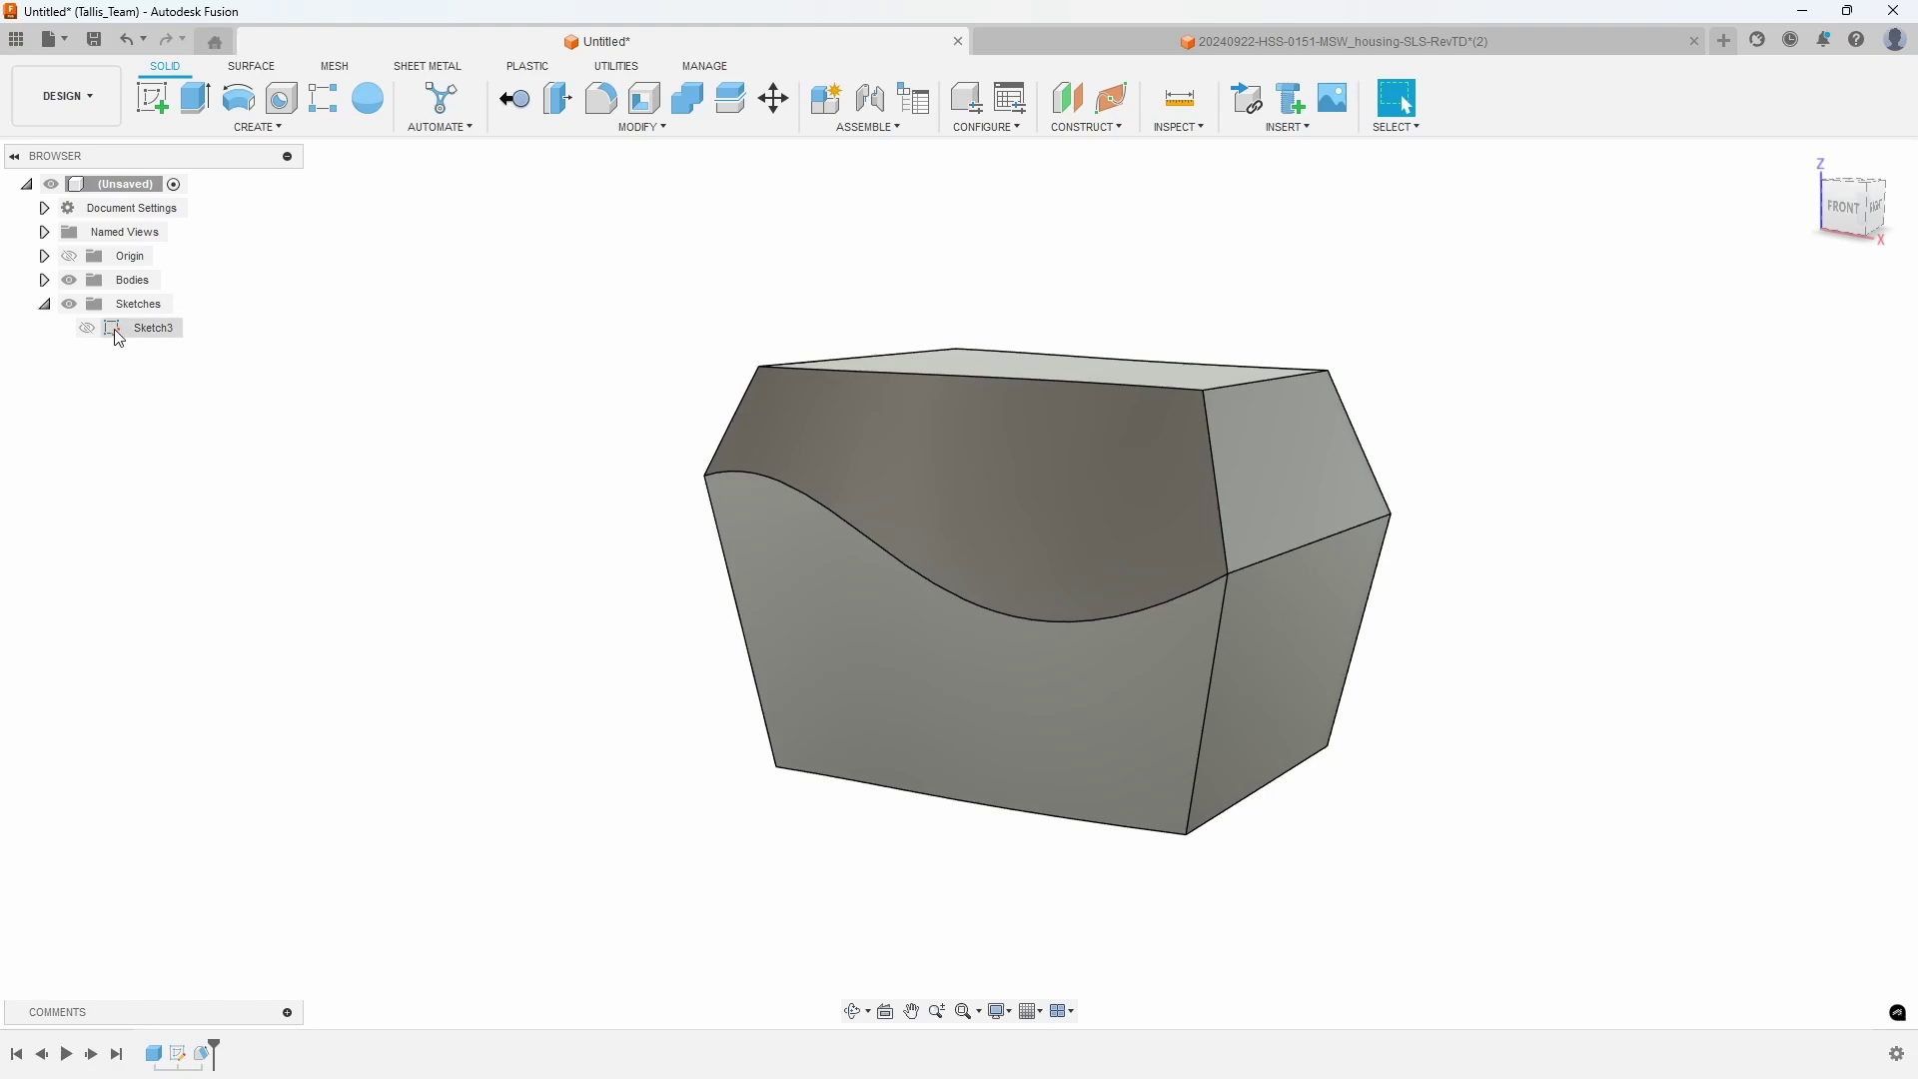
pyautogui.click(87, 327)
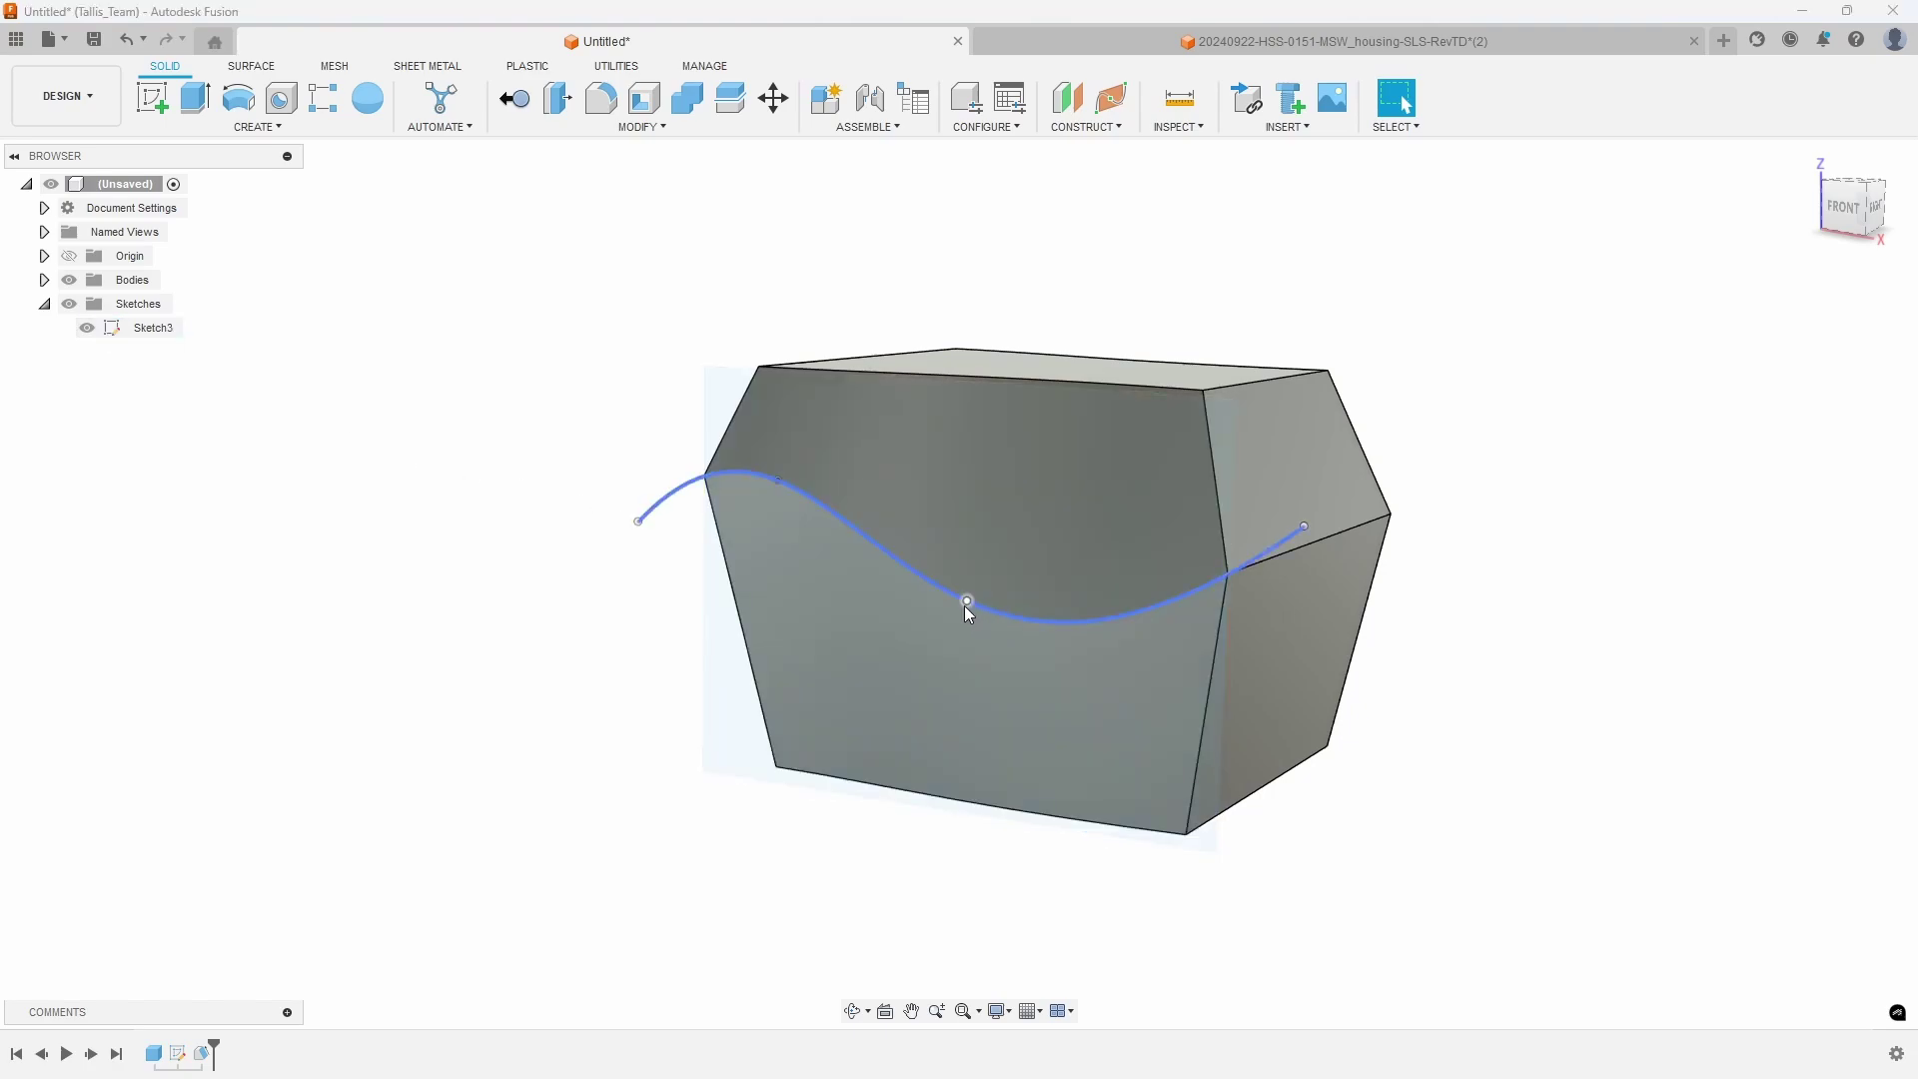
pyautogui.moveTo(967, 603); pyautogui.dragTo(991, 563)
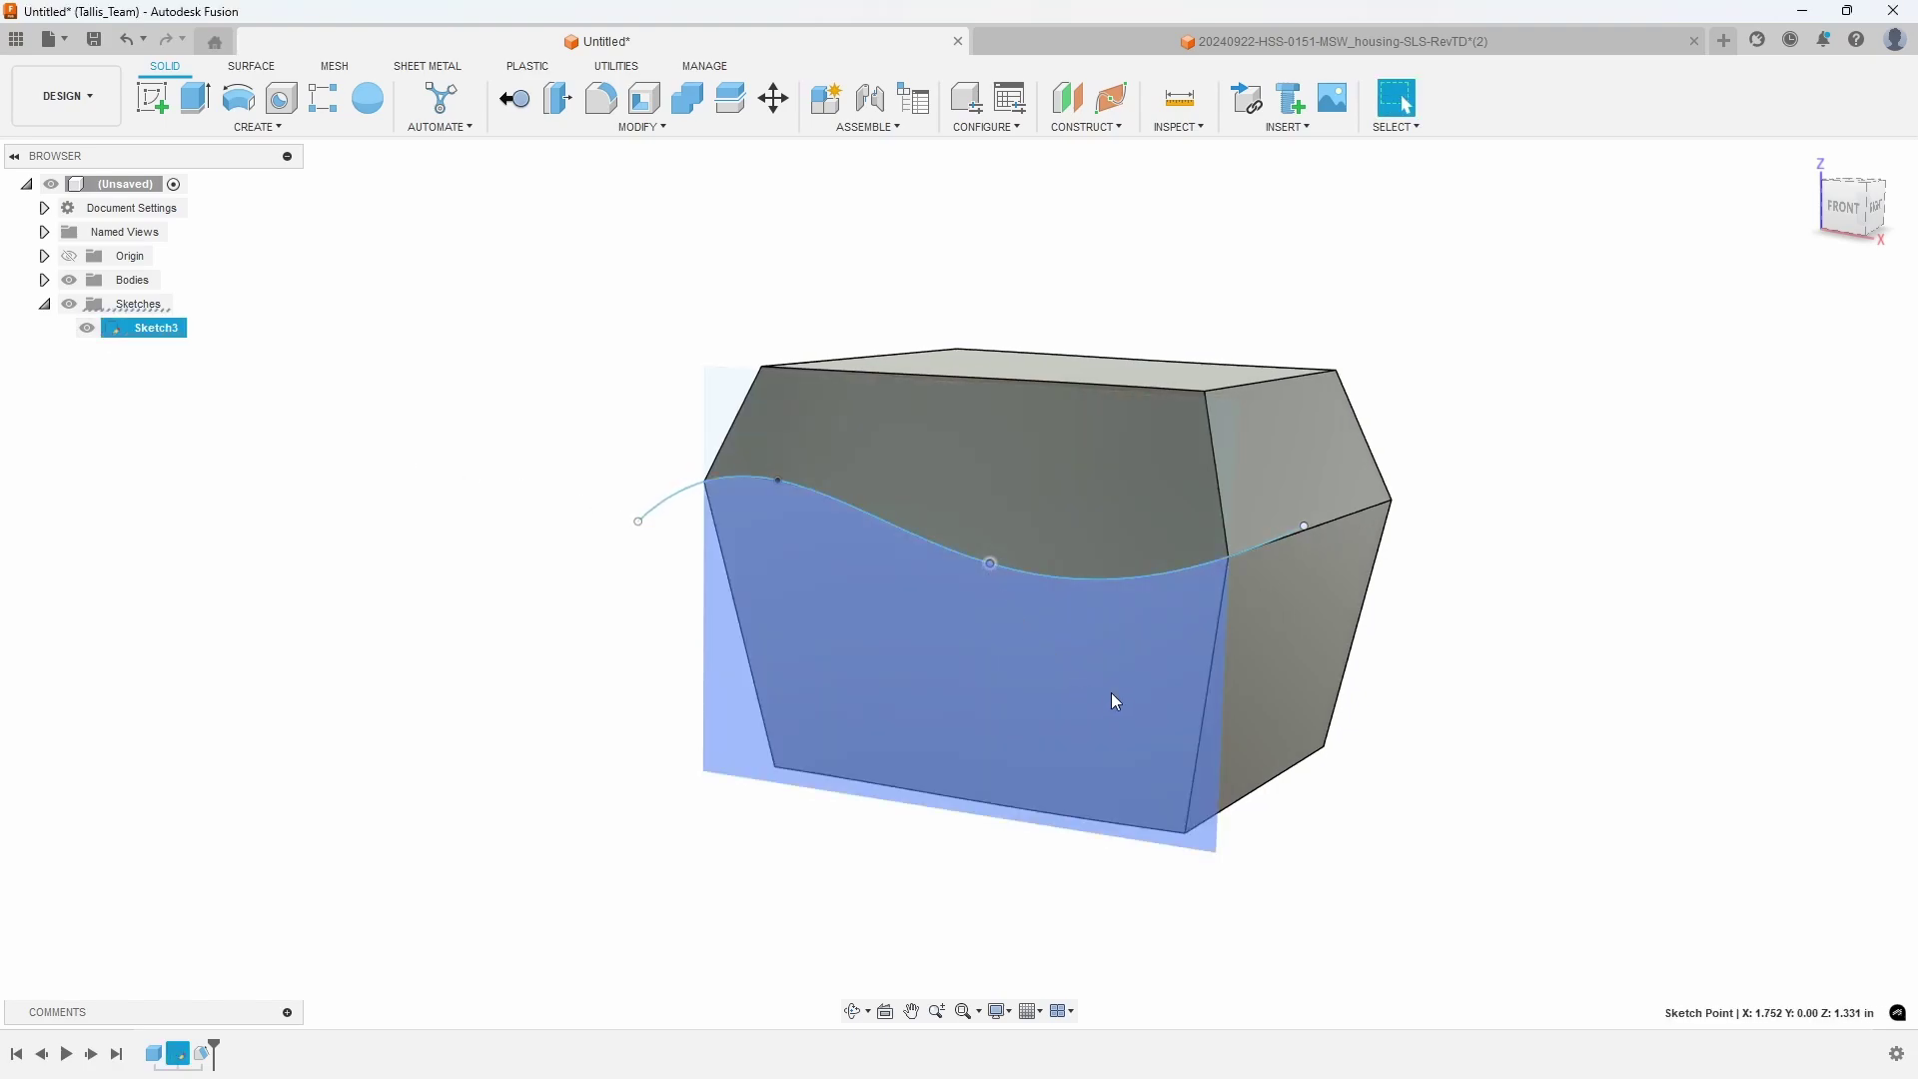
pyautogui.moveTo(1302, 527); pyautogui.dragTo(1317, 662)
pyautogui.moveTo(751, 436)
pyautogui.keyDown('shift'); pyautogui.mouseDown(button='middle')
pyautogui.moveTo(902, 422)
pyautogui.moveTo(1429, 693)
pyautogui.moveTo(792, 822)
pyautogui.moveTo(585, 806)
pyautogui.mouseUp(button='middle'); pyautogui.keyUp('shift')
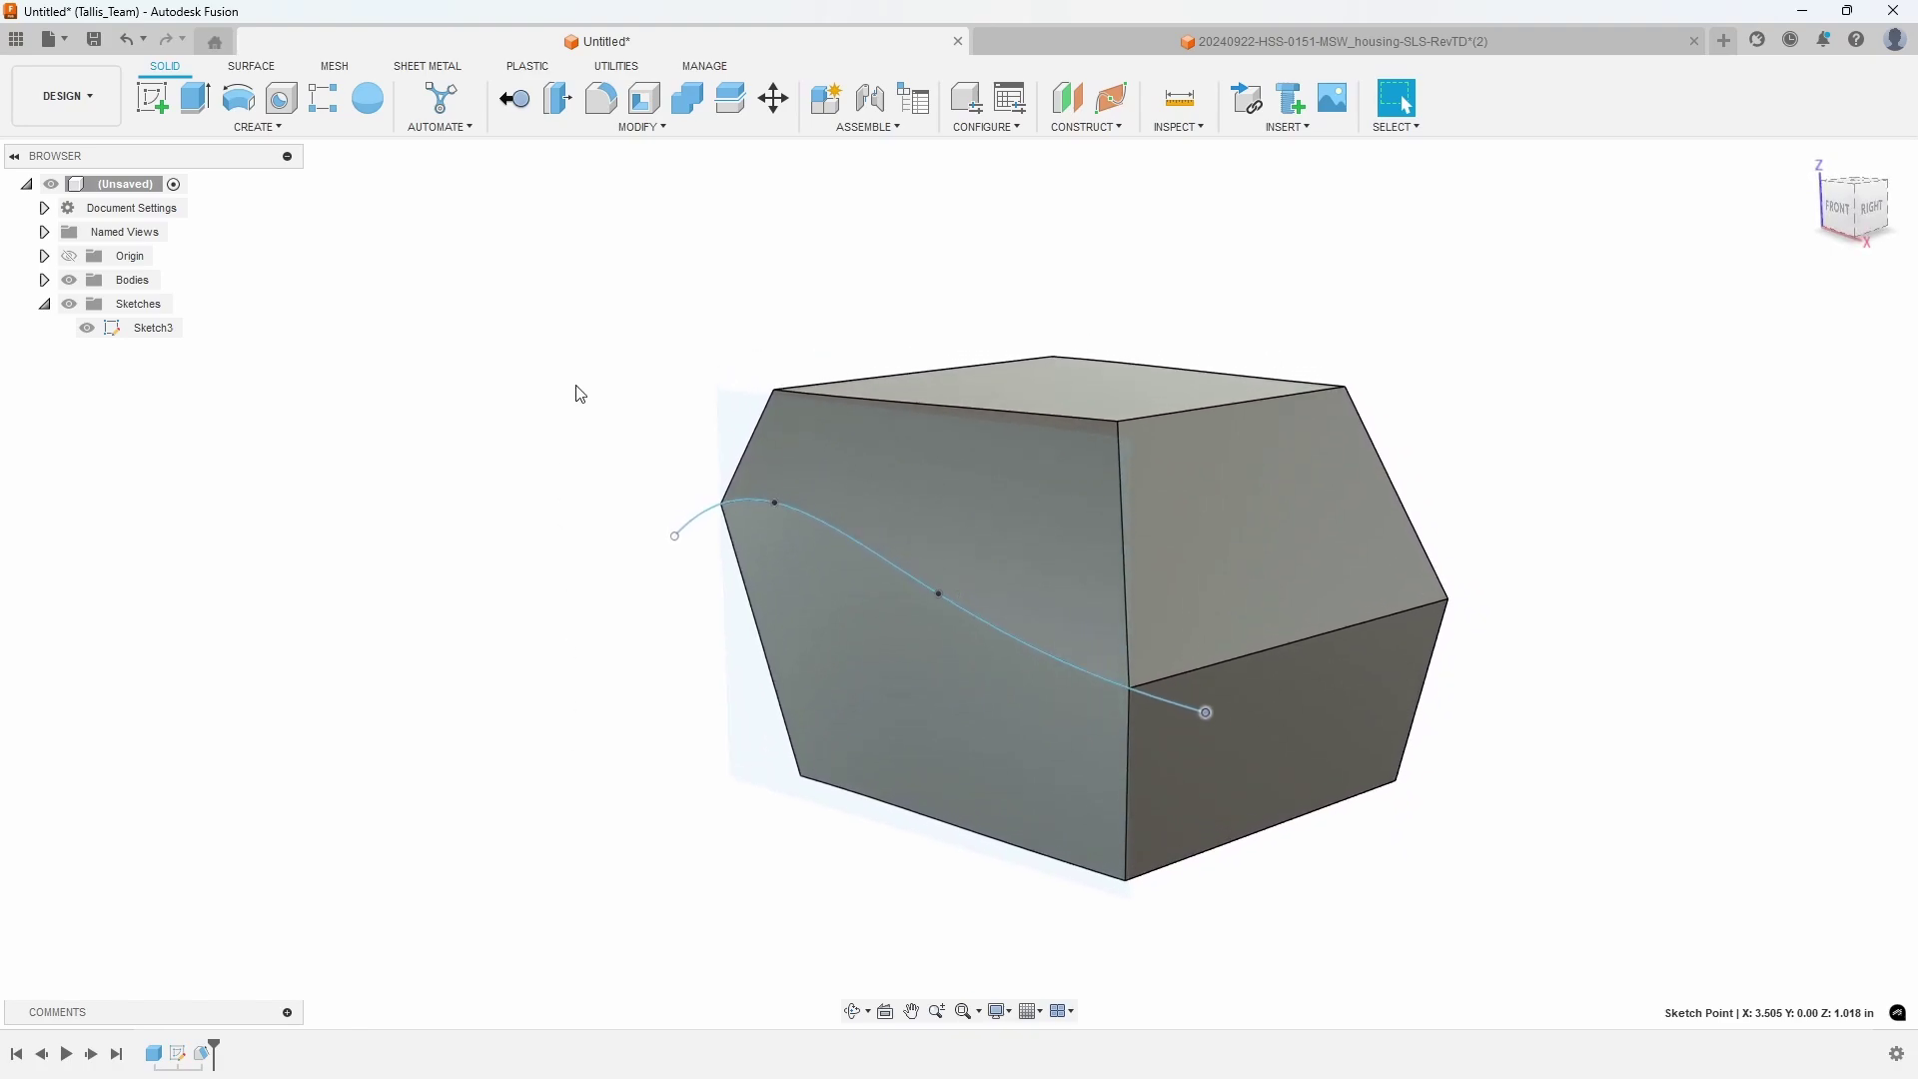
pyautogui.click(648, 130)
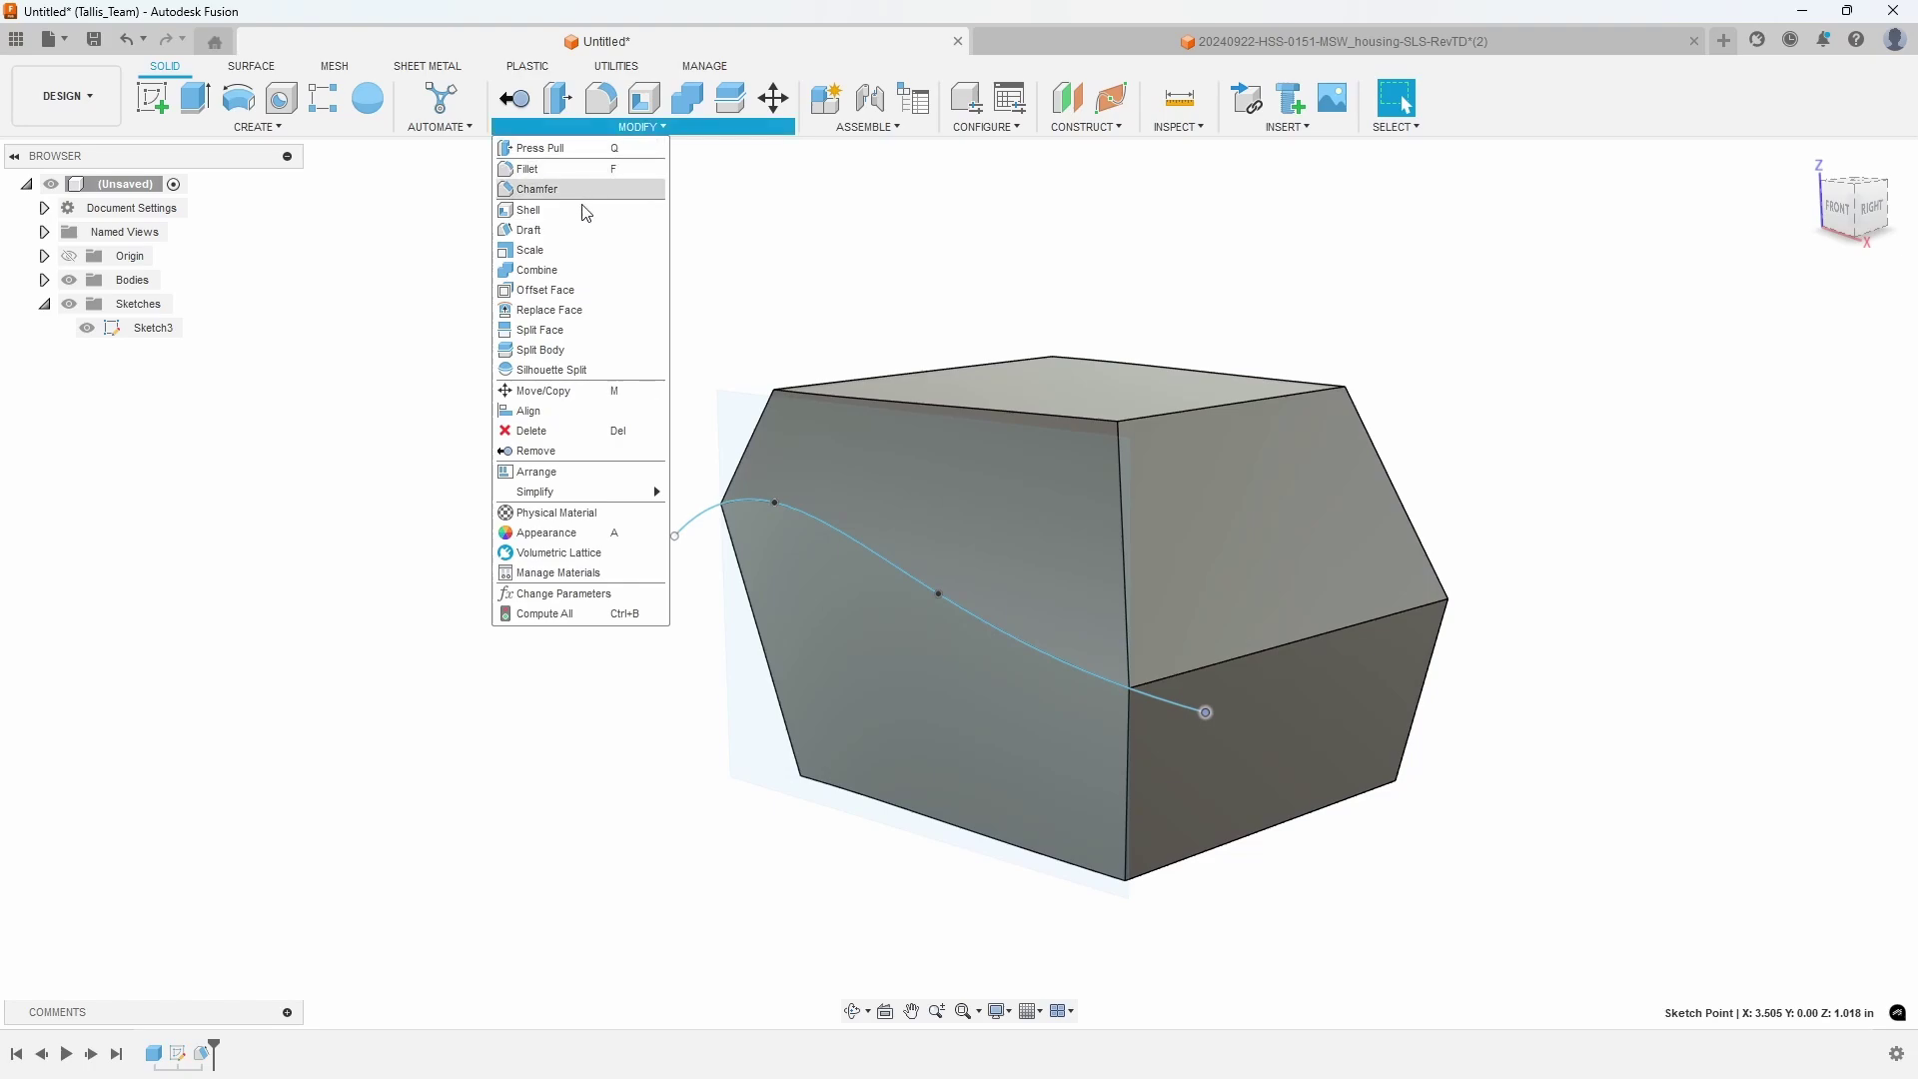
# Step: Switch to the 20240922 housing document and bring up the Inspect menu
pyautogui.click(1220, 45)
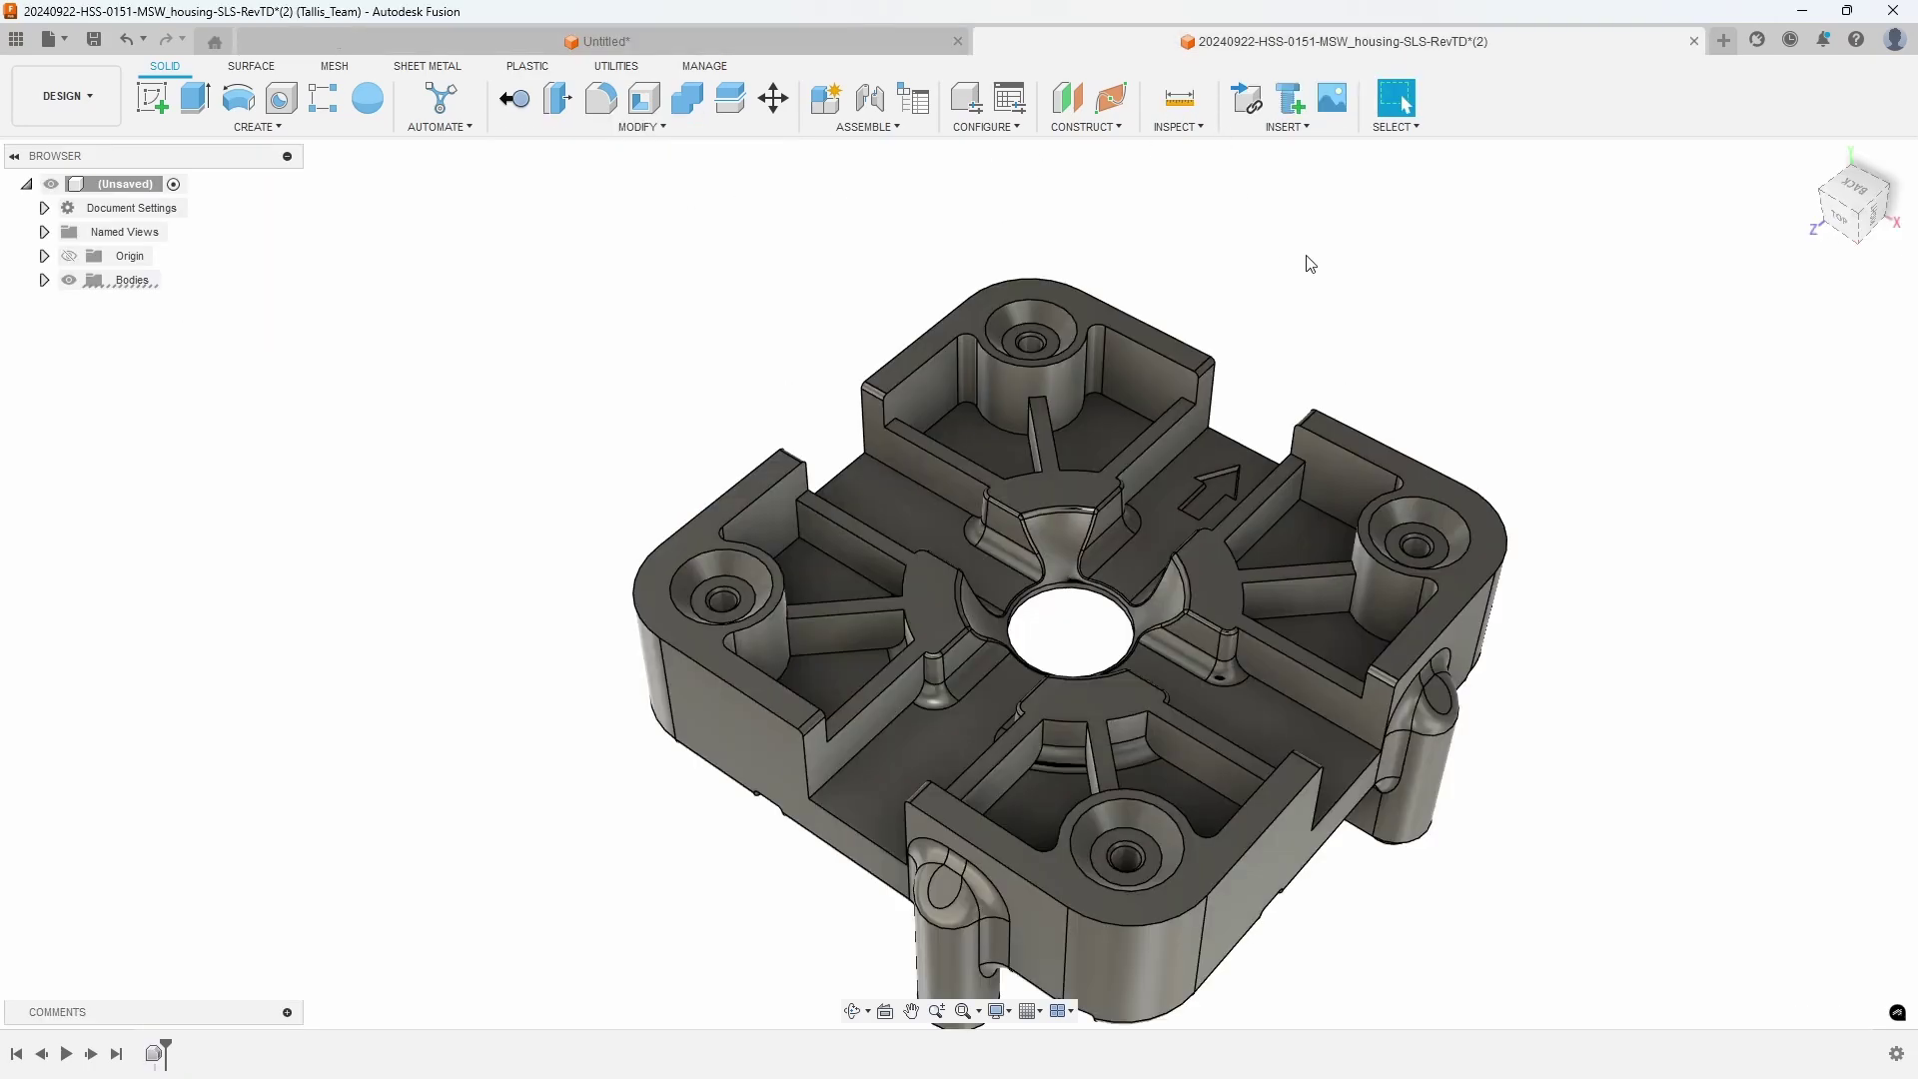
pyautogui.keyDown('shift'); pyautogui.moveTo(1353, 338); pyautogui.dragTo(1377, 267, button='middle'); pyautogui.keyUp('shift')
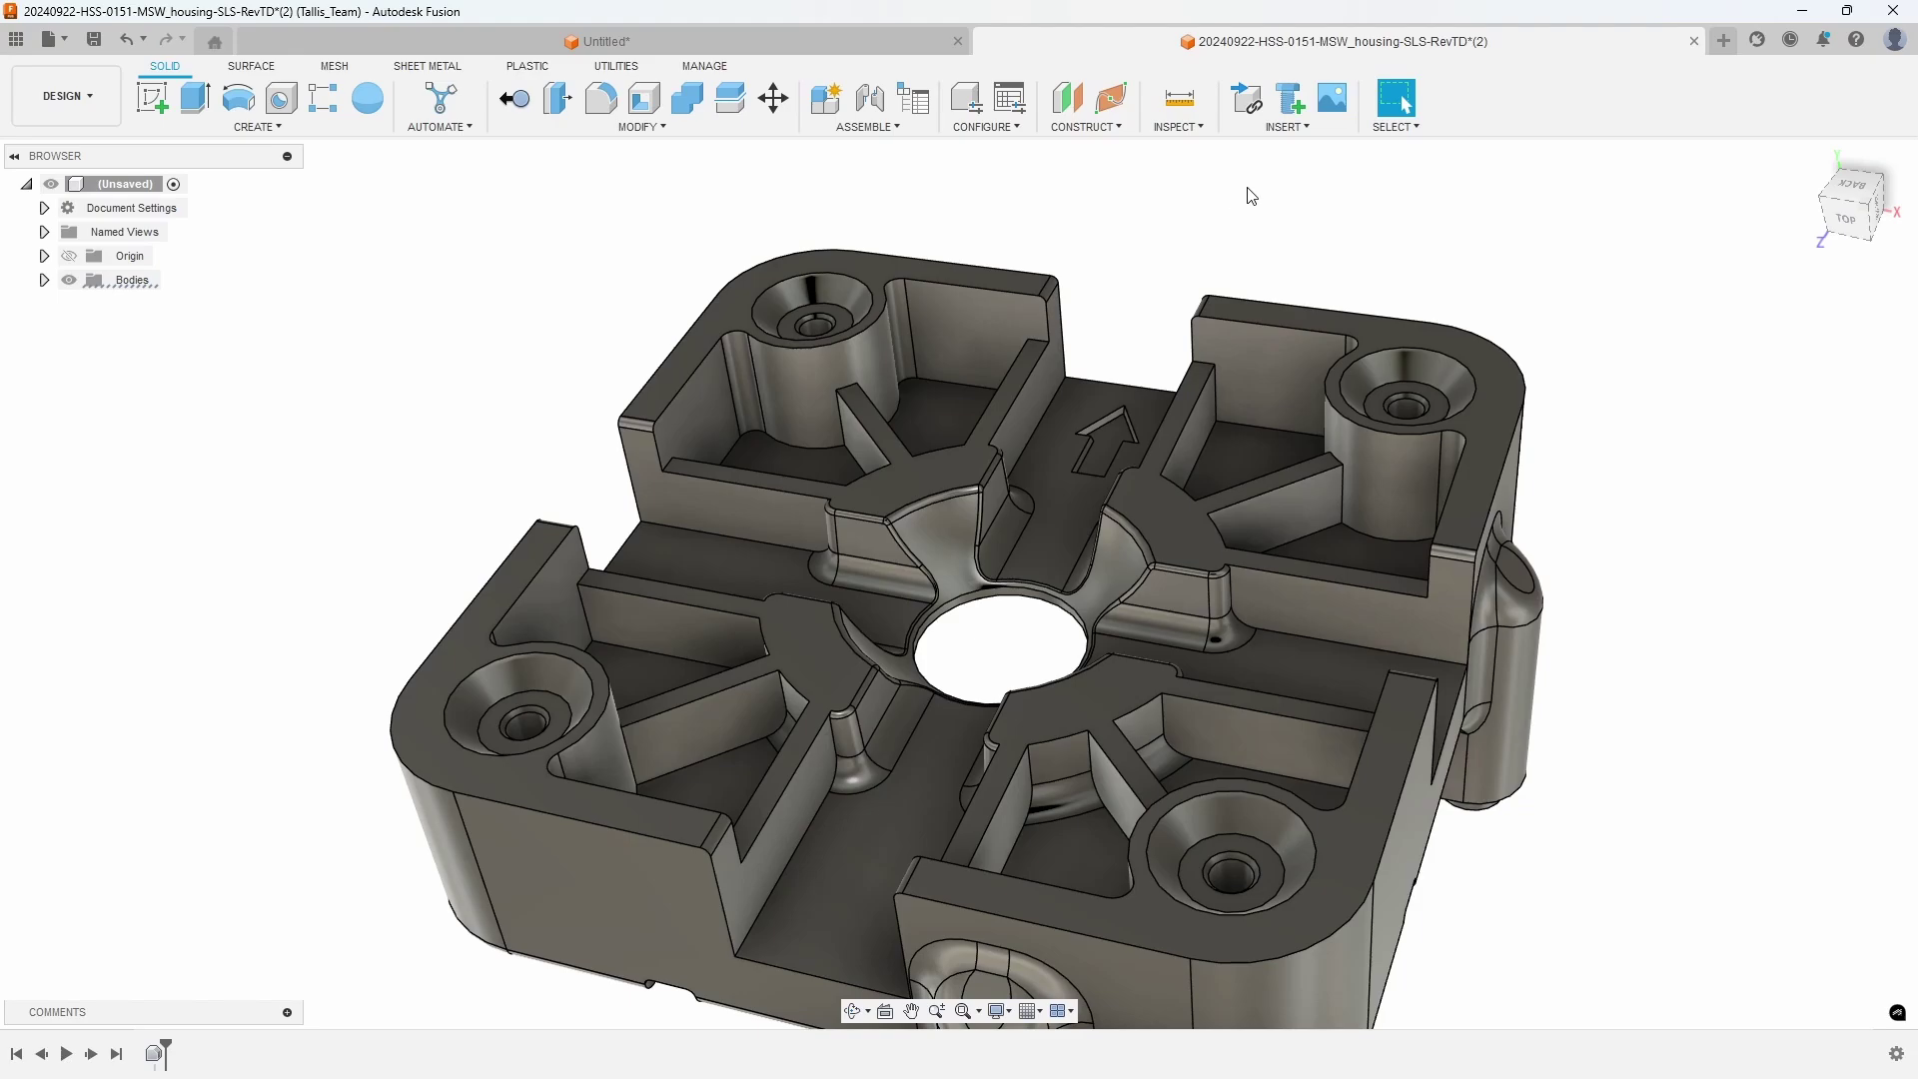
pyautogui.click(1188, 128)
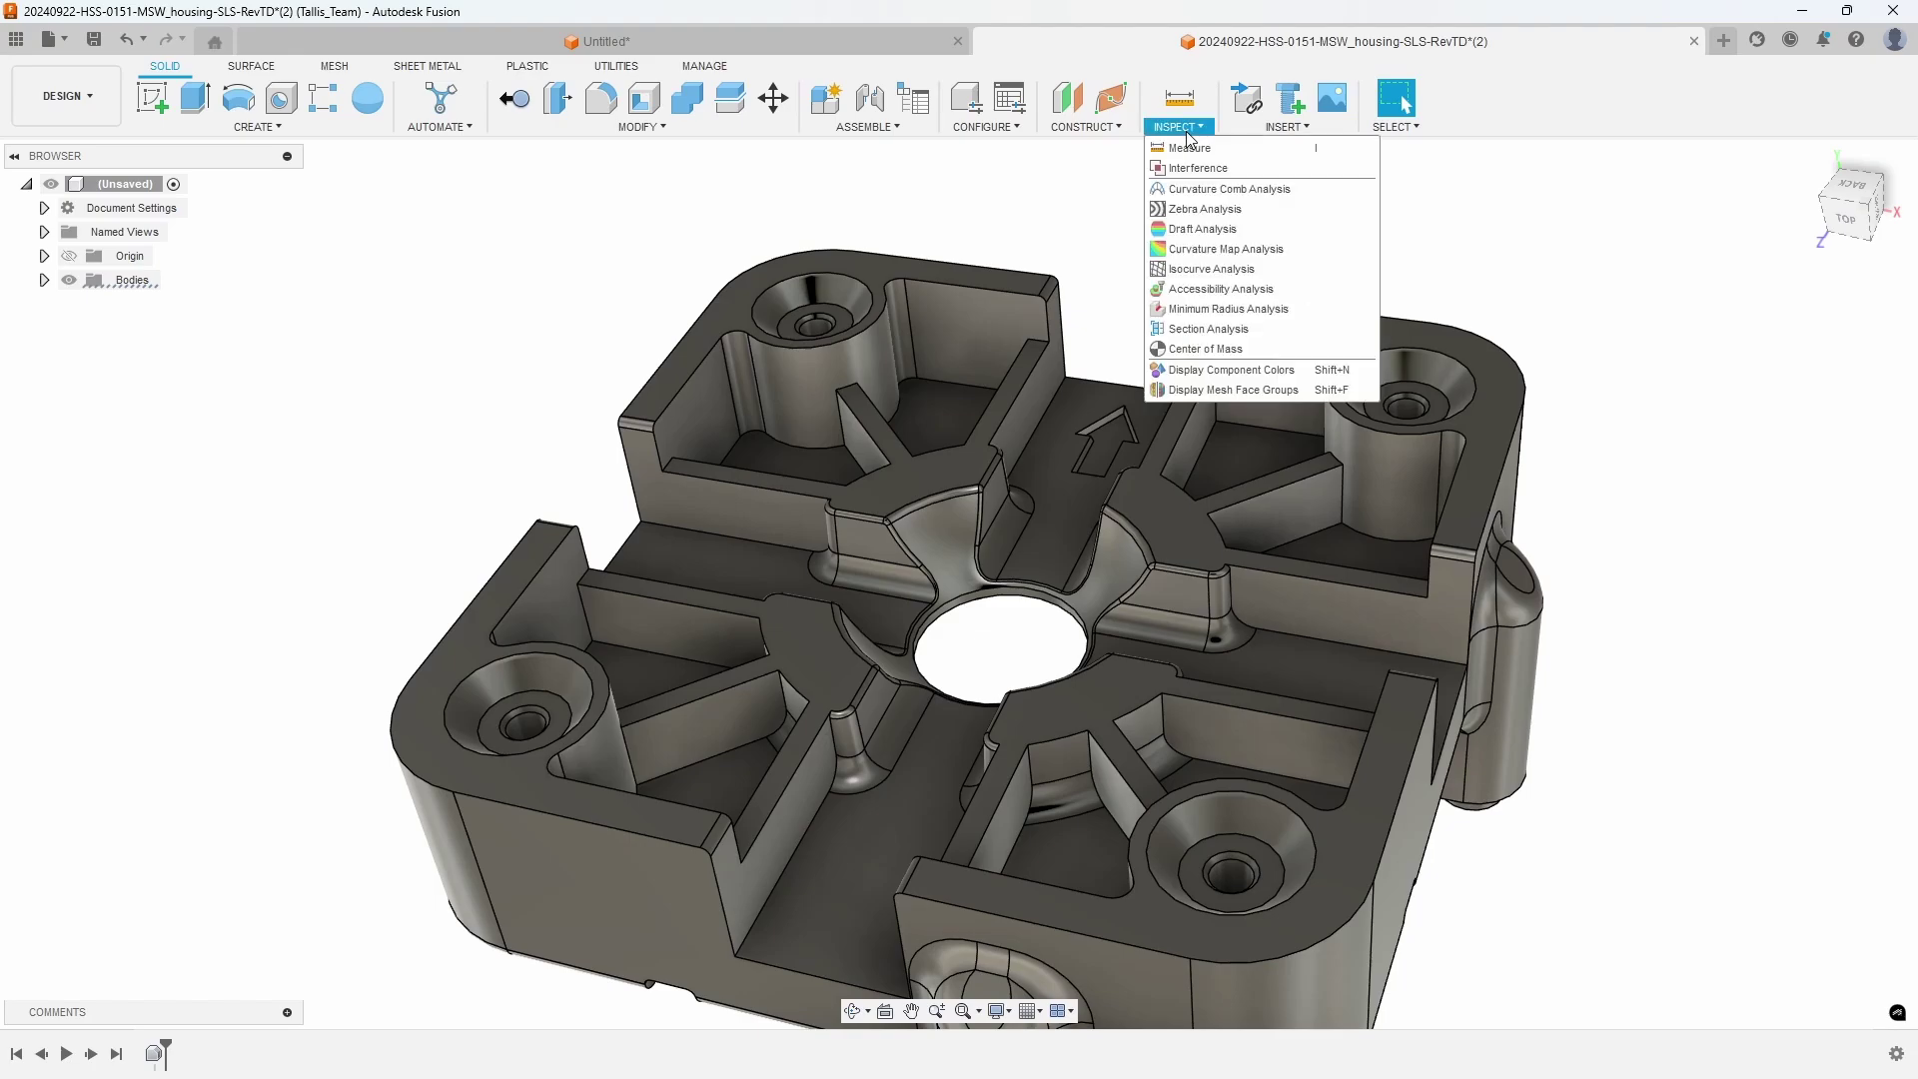
# Step: Start a Draft Analysis on the housing body with the vertical axis as pull direction
pyautogui.click(1200, 229)
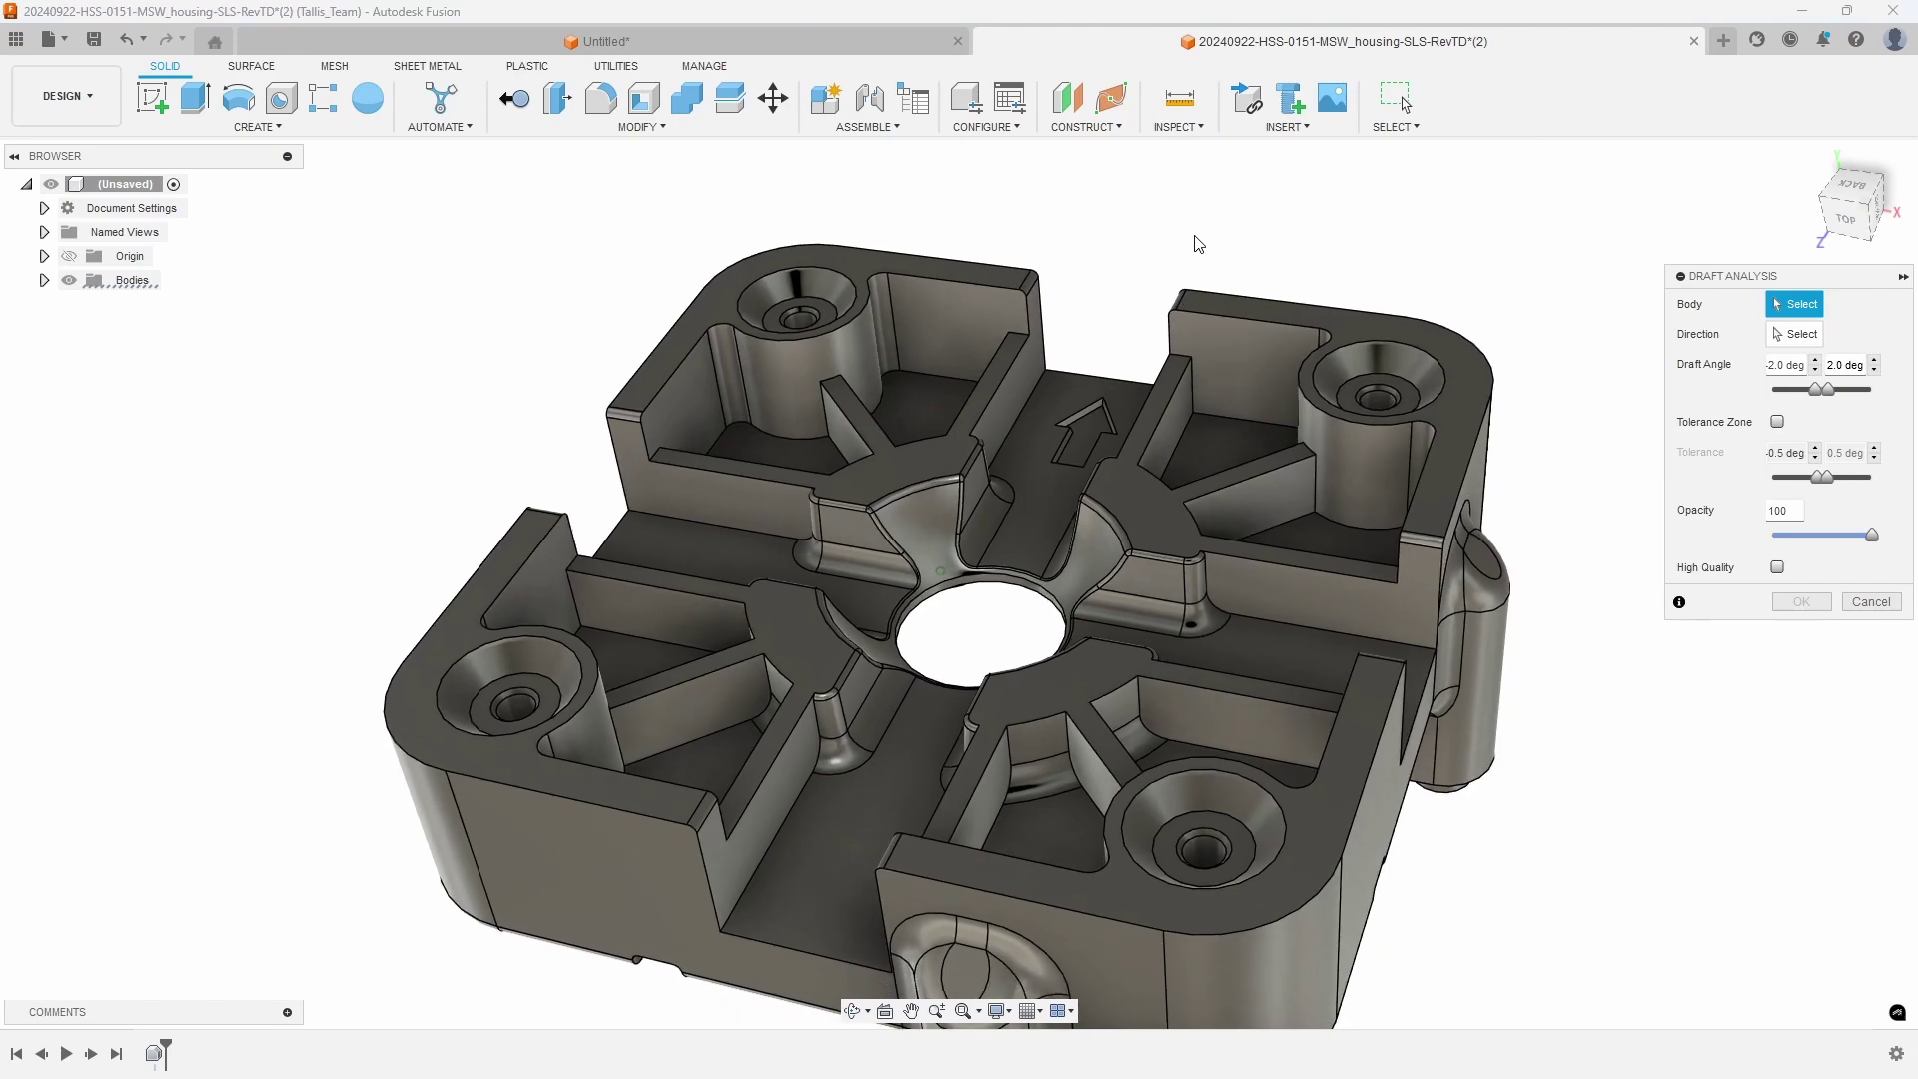
pyautogui.click(1381, 298)
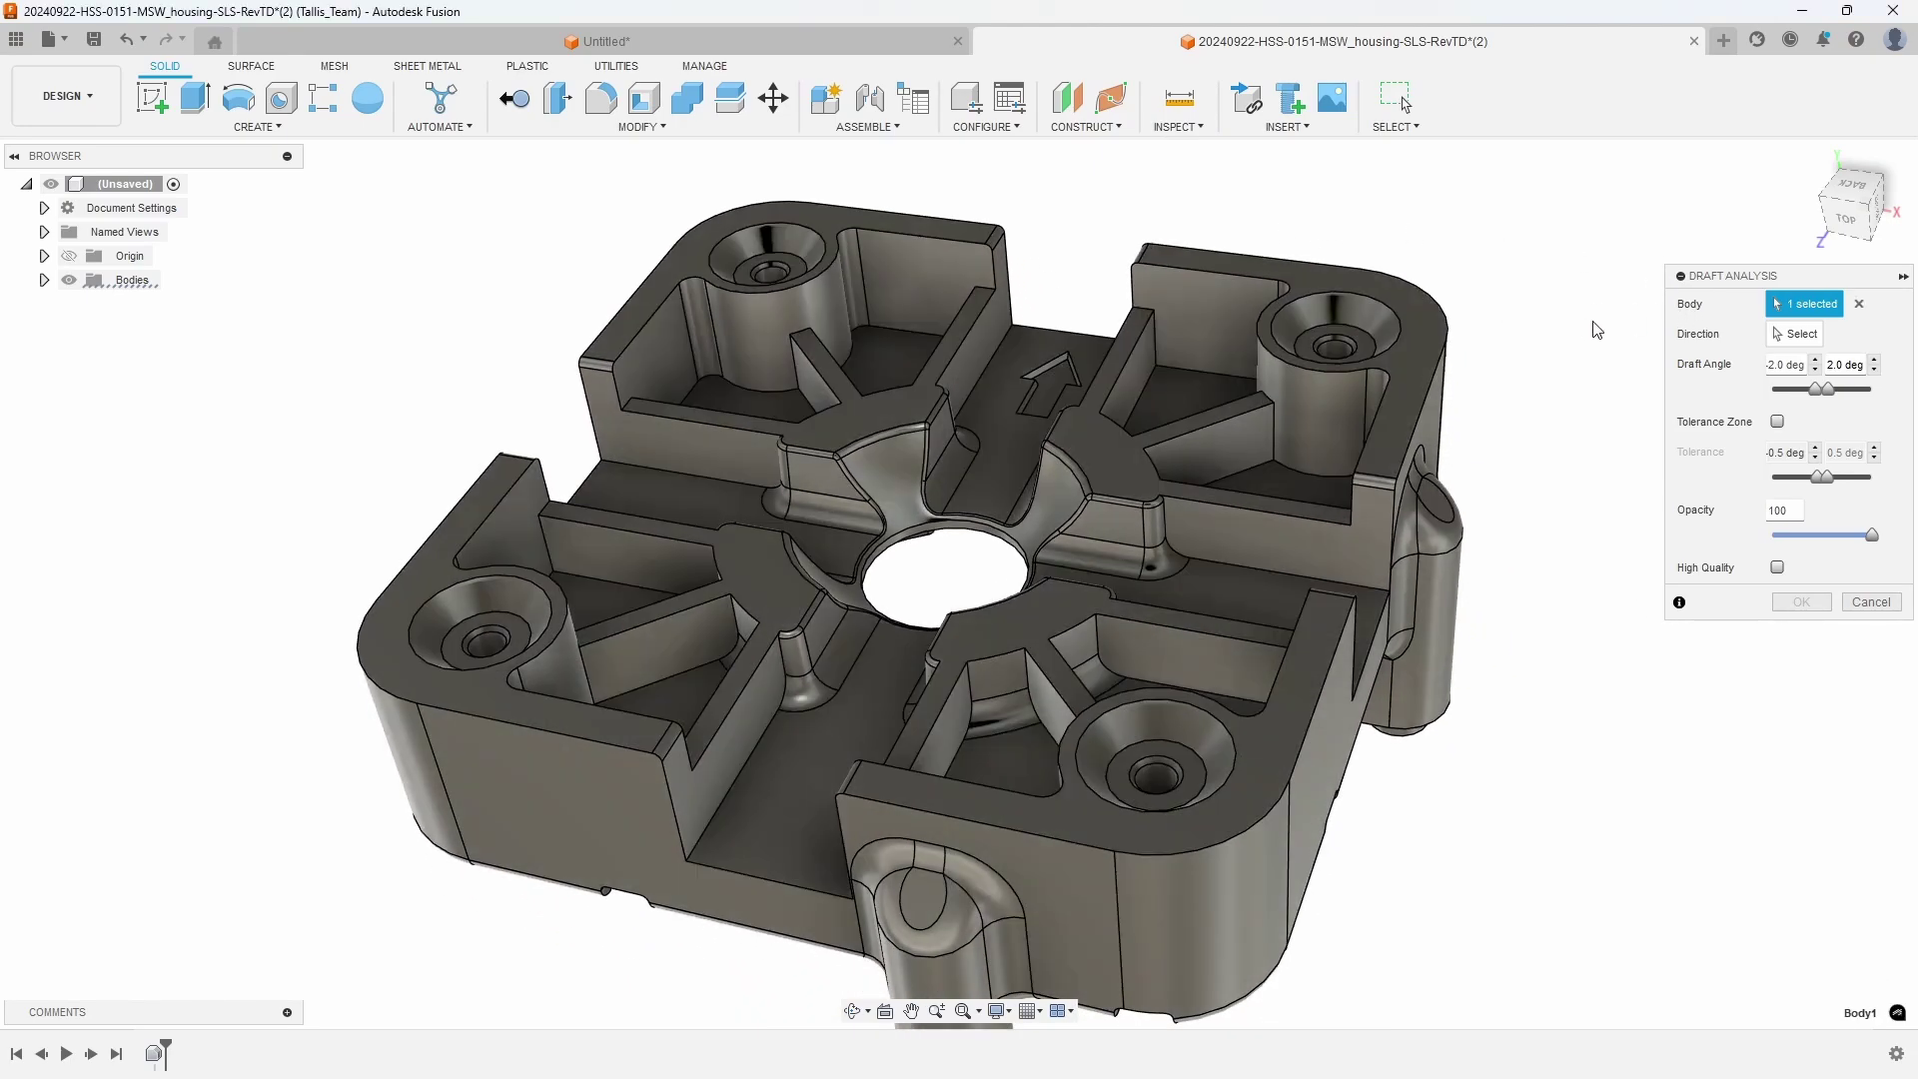
pyautogui.click(1781, 337)
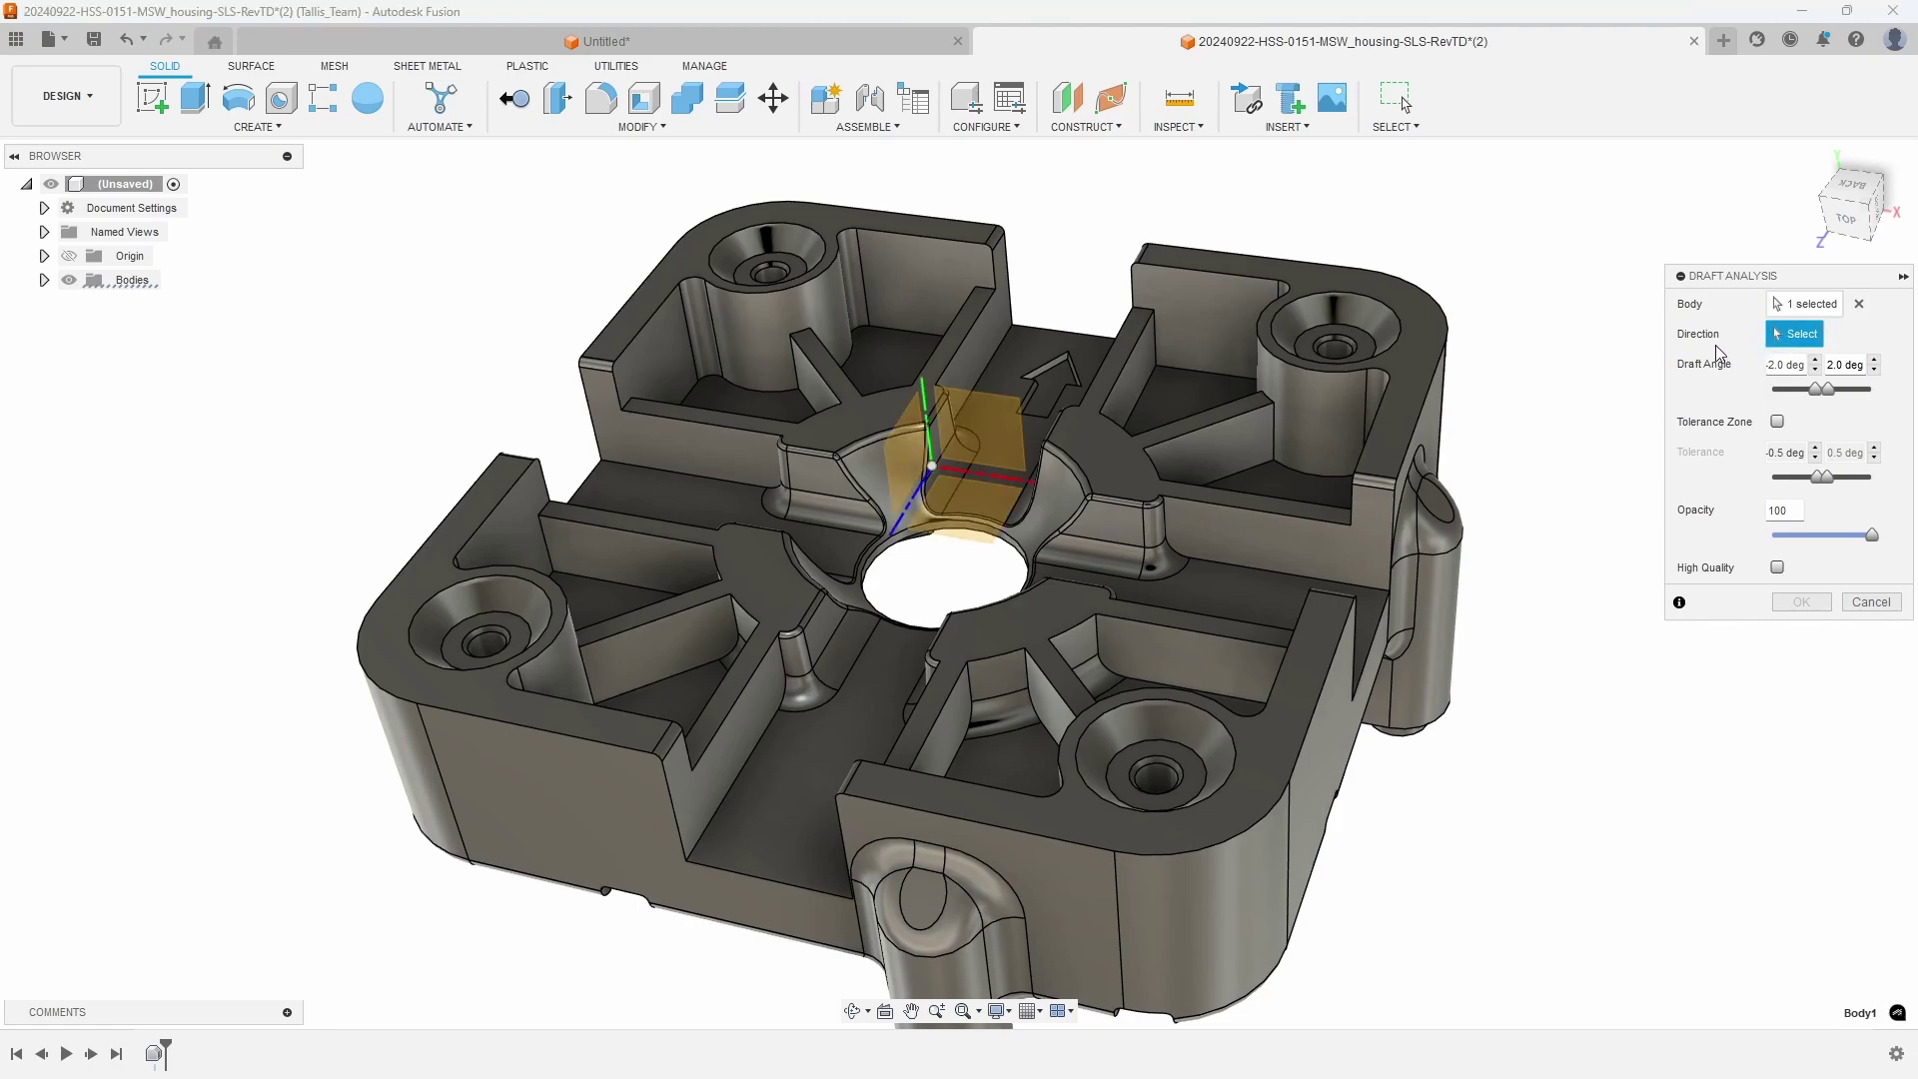
pyautogui.scroll(2, 1302, 322)
pyautogui.keyDown('shift'); pyautogui.moveTo(1147, 285); pyautogui.dragTo(1155, 309, button='middle'); pyautogui.keyUp('shift')
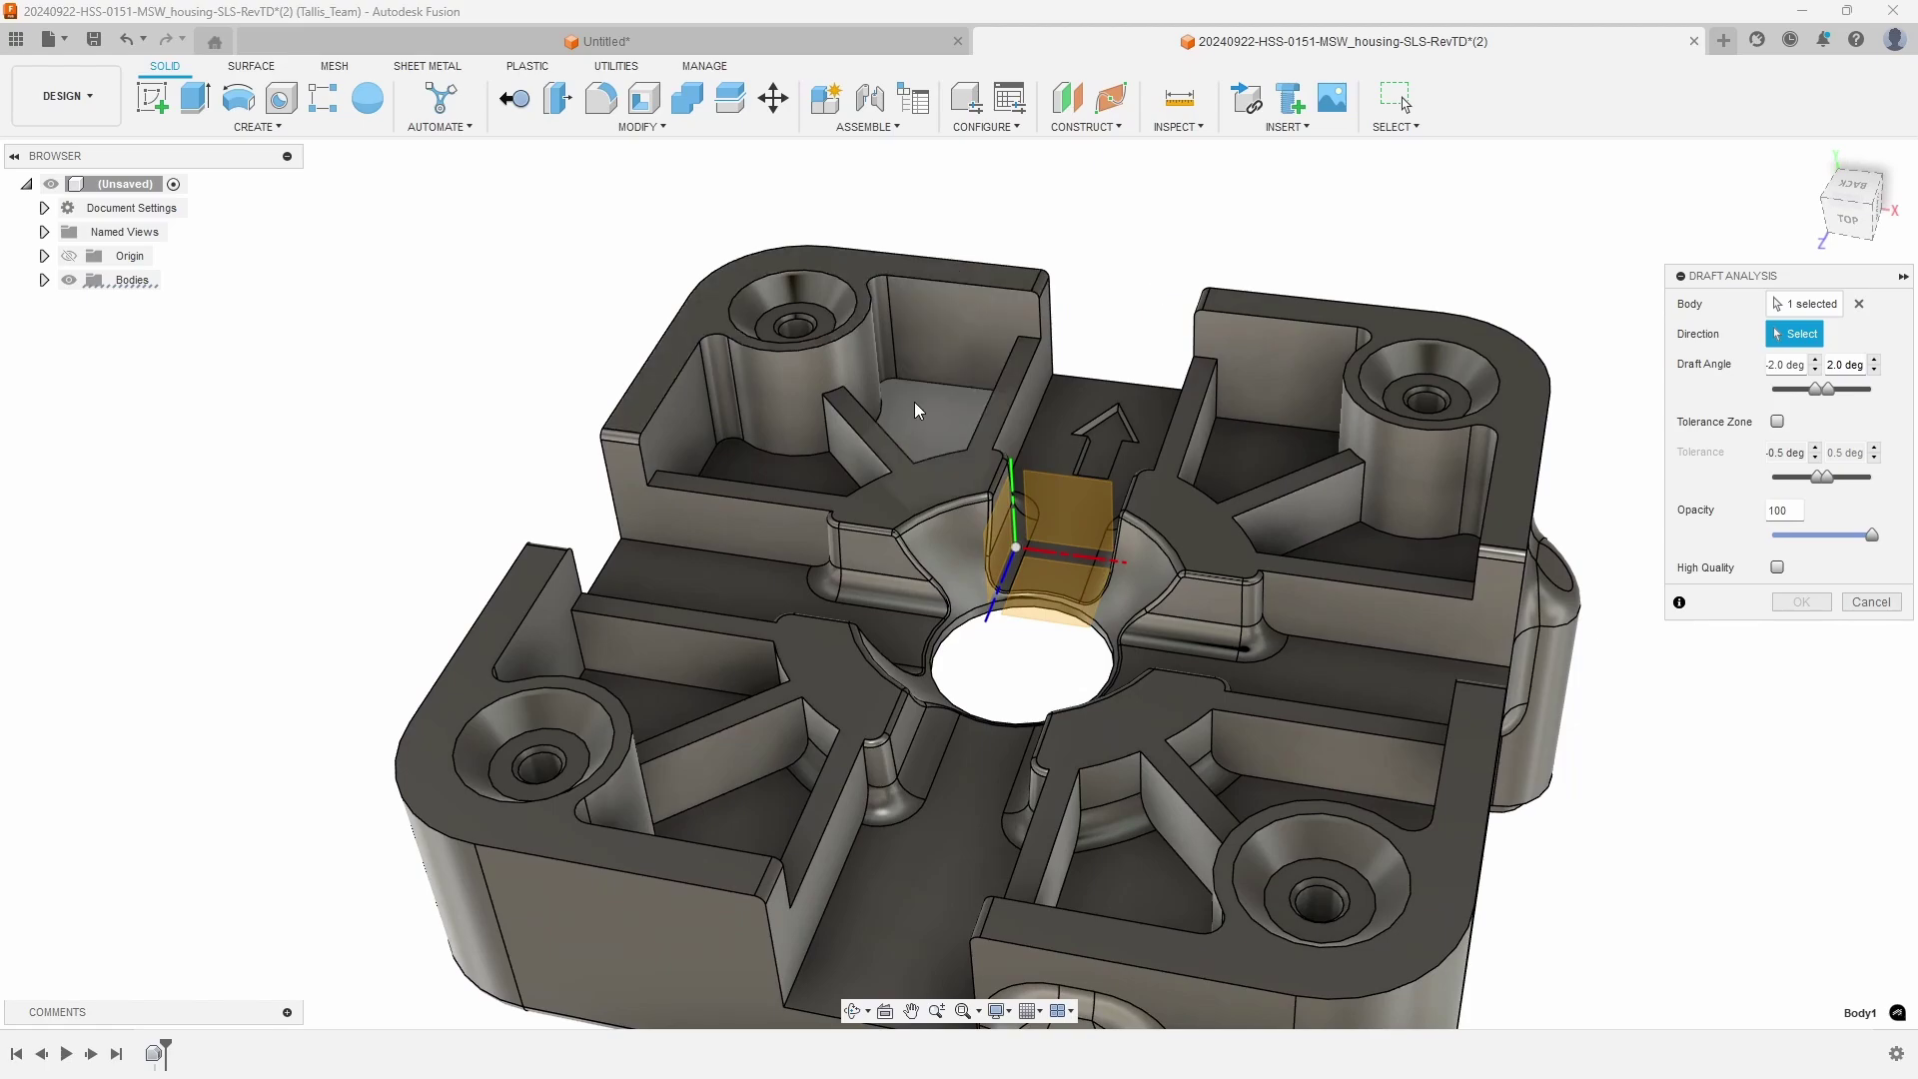
pyautogui.keyDown('shift'); pyautogui.moveTo(914, 414); pyautogui.dragTo(1047, 447, button='middle'); pyautogui.keyUp('shift')
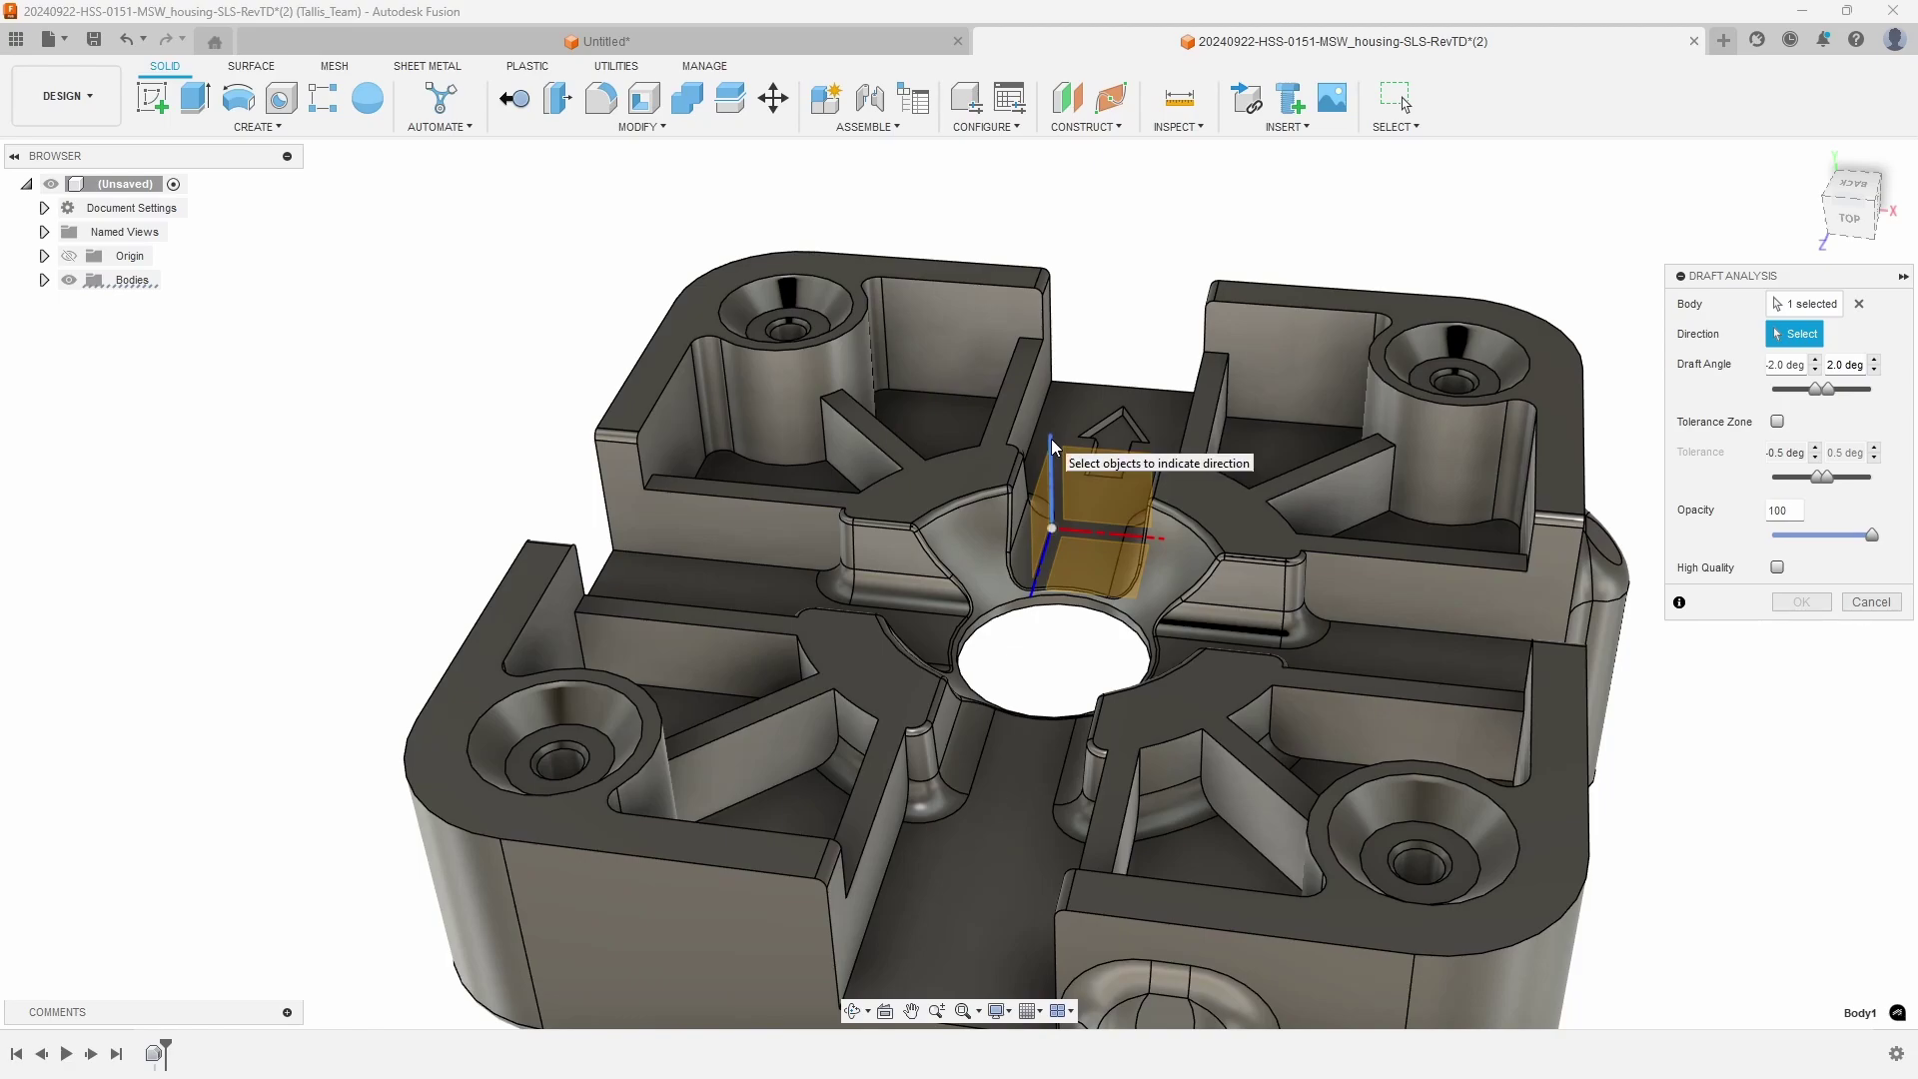
pyautogui.click(1052, 445)
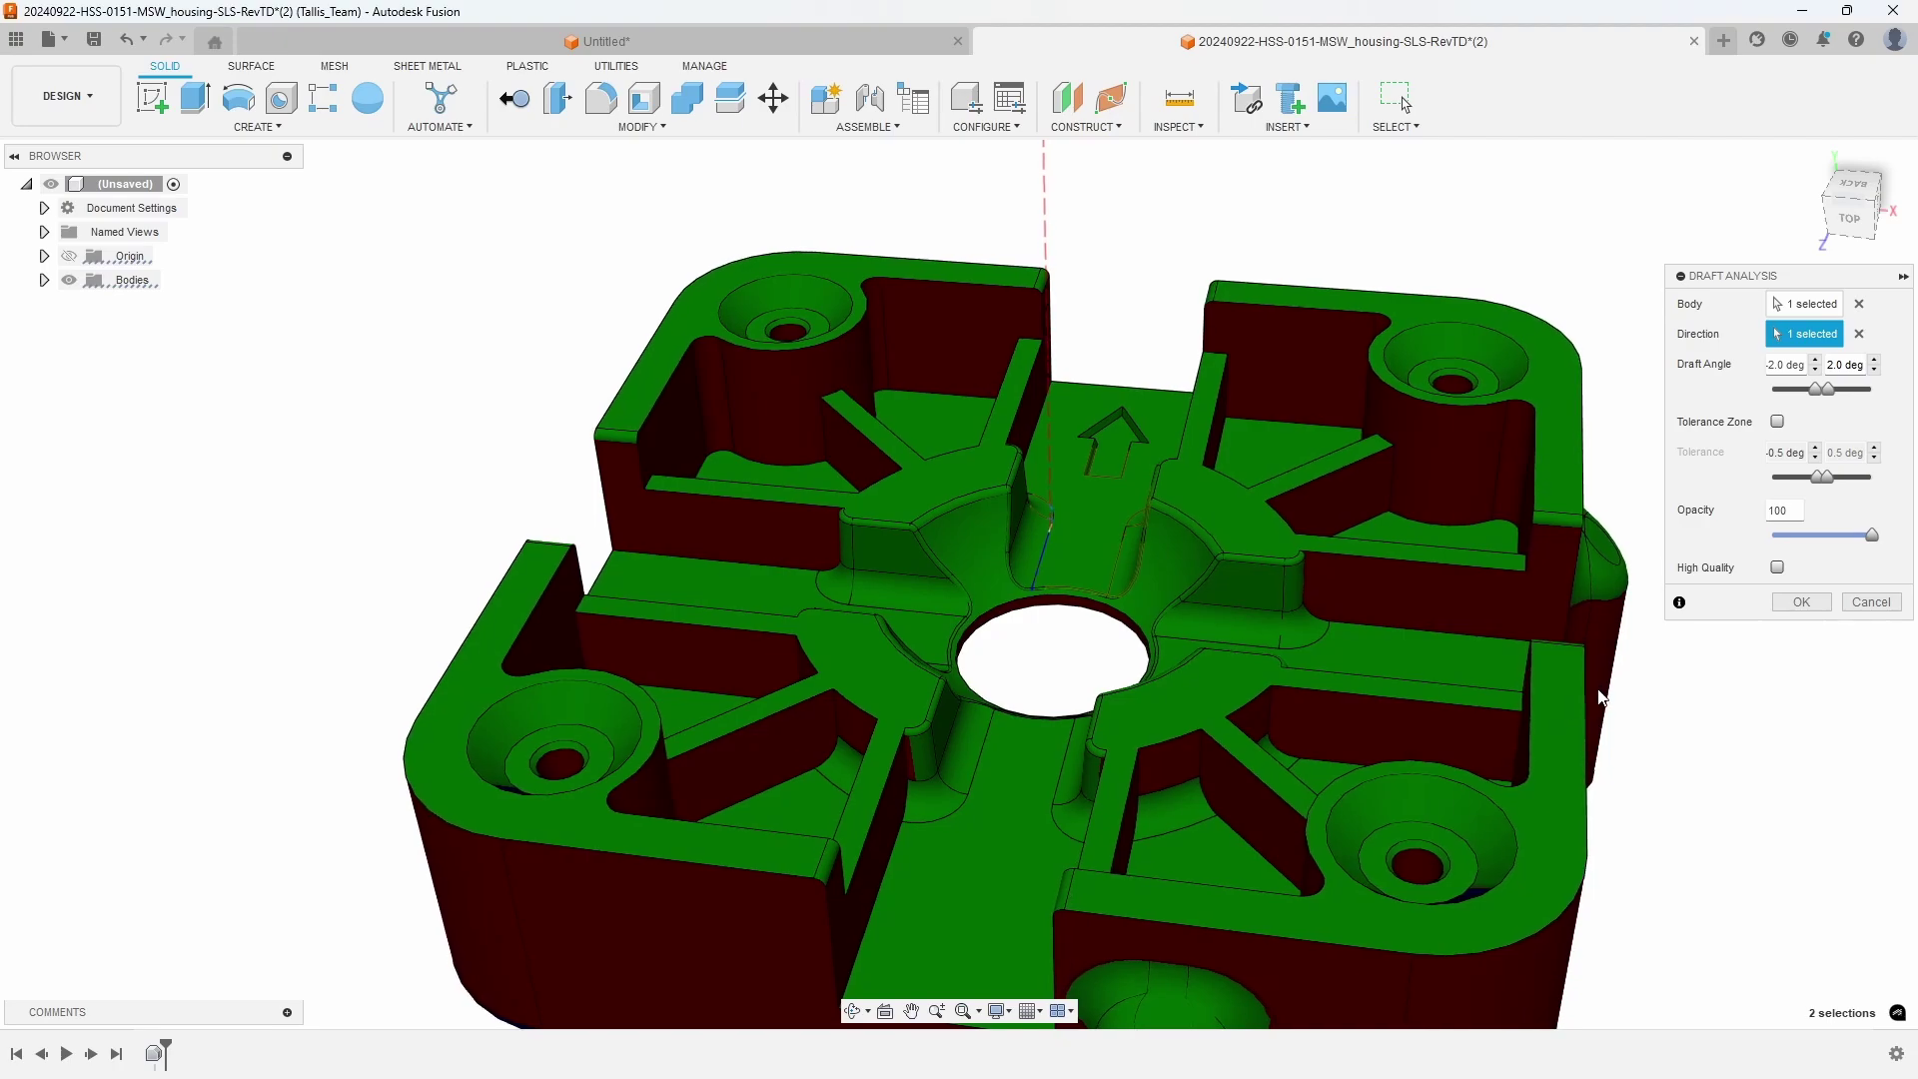
# Step: Inspect the 2° draft analysis colours, changing the lower draft limit from -1.5° to 0.0°
pyautogui.keyDown('shift'); pyautogui.moveTo(1598, 691); pyautogui.dragTo(1496, 599, button='middle'); pyautogui.keyUp('shift')
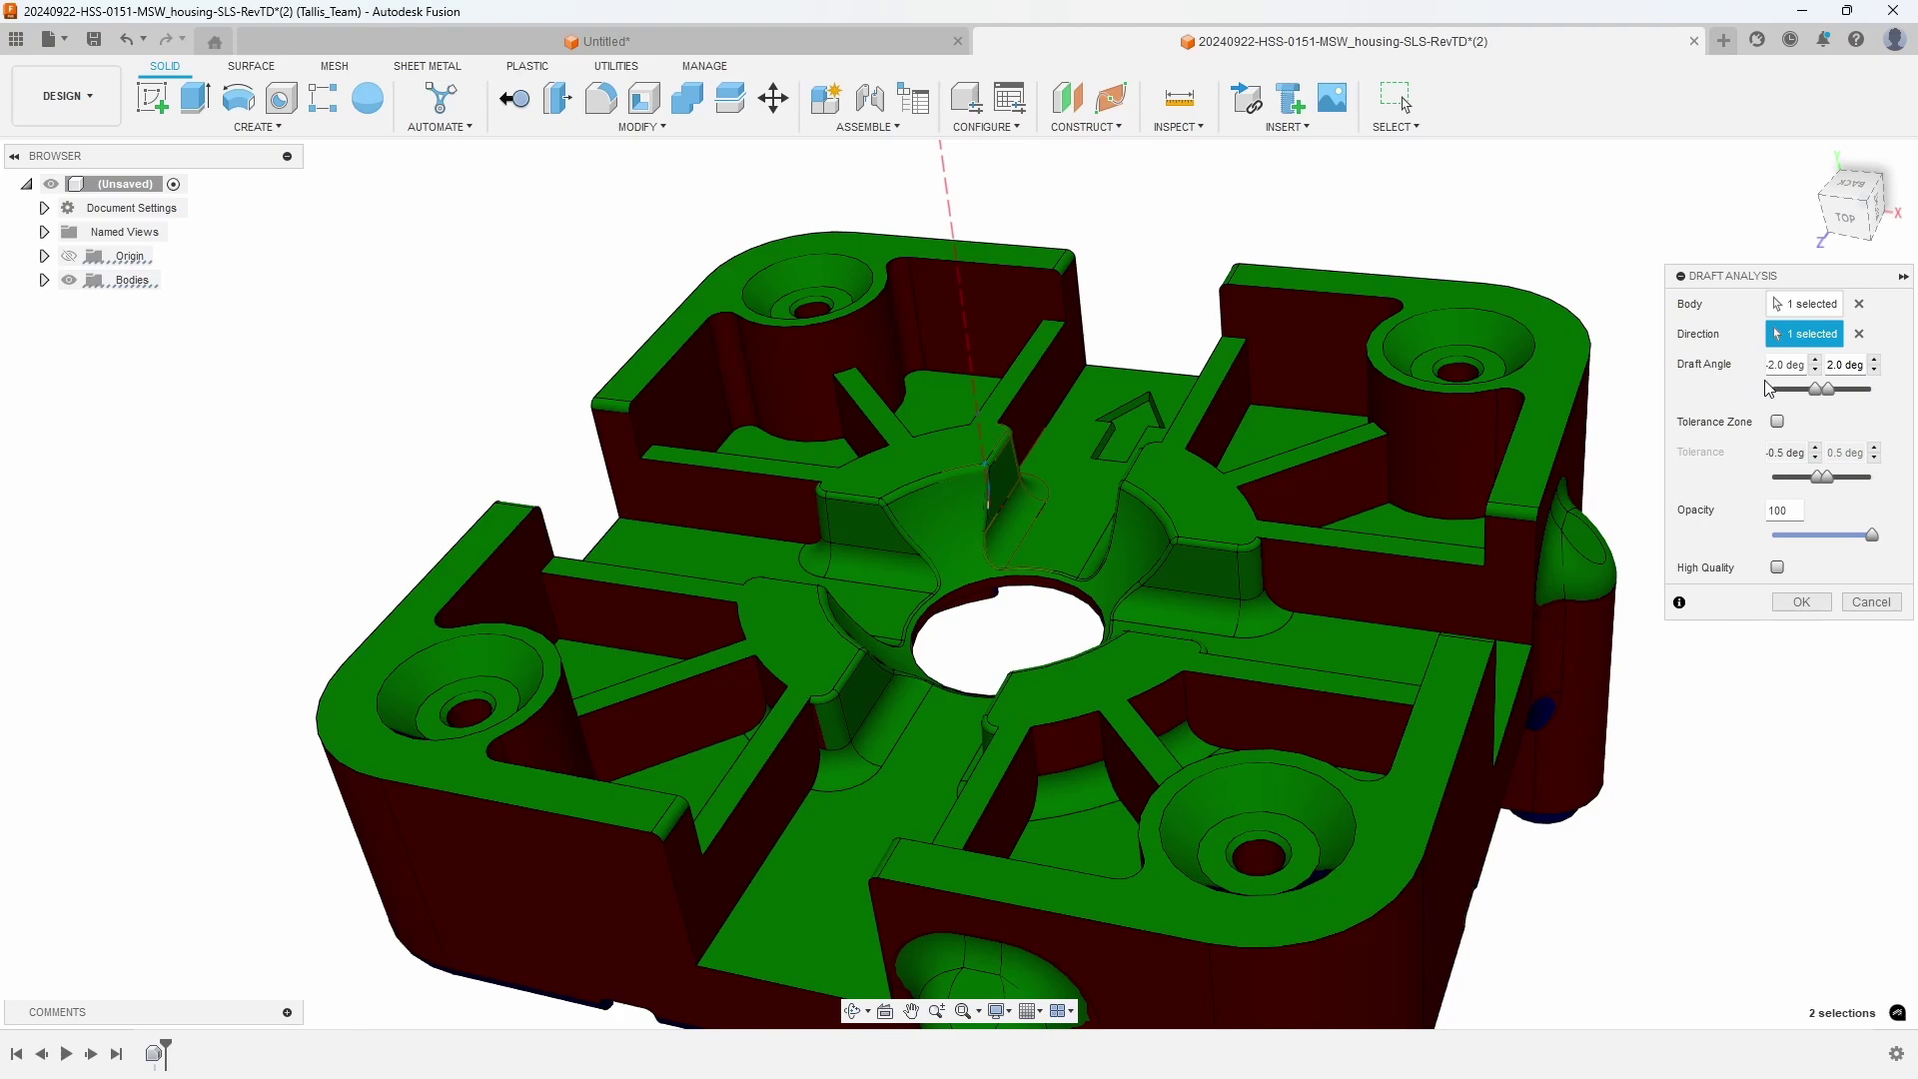
pyautogui.click(1816, 361)
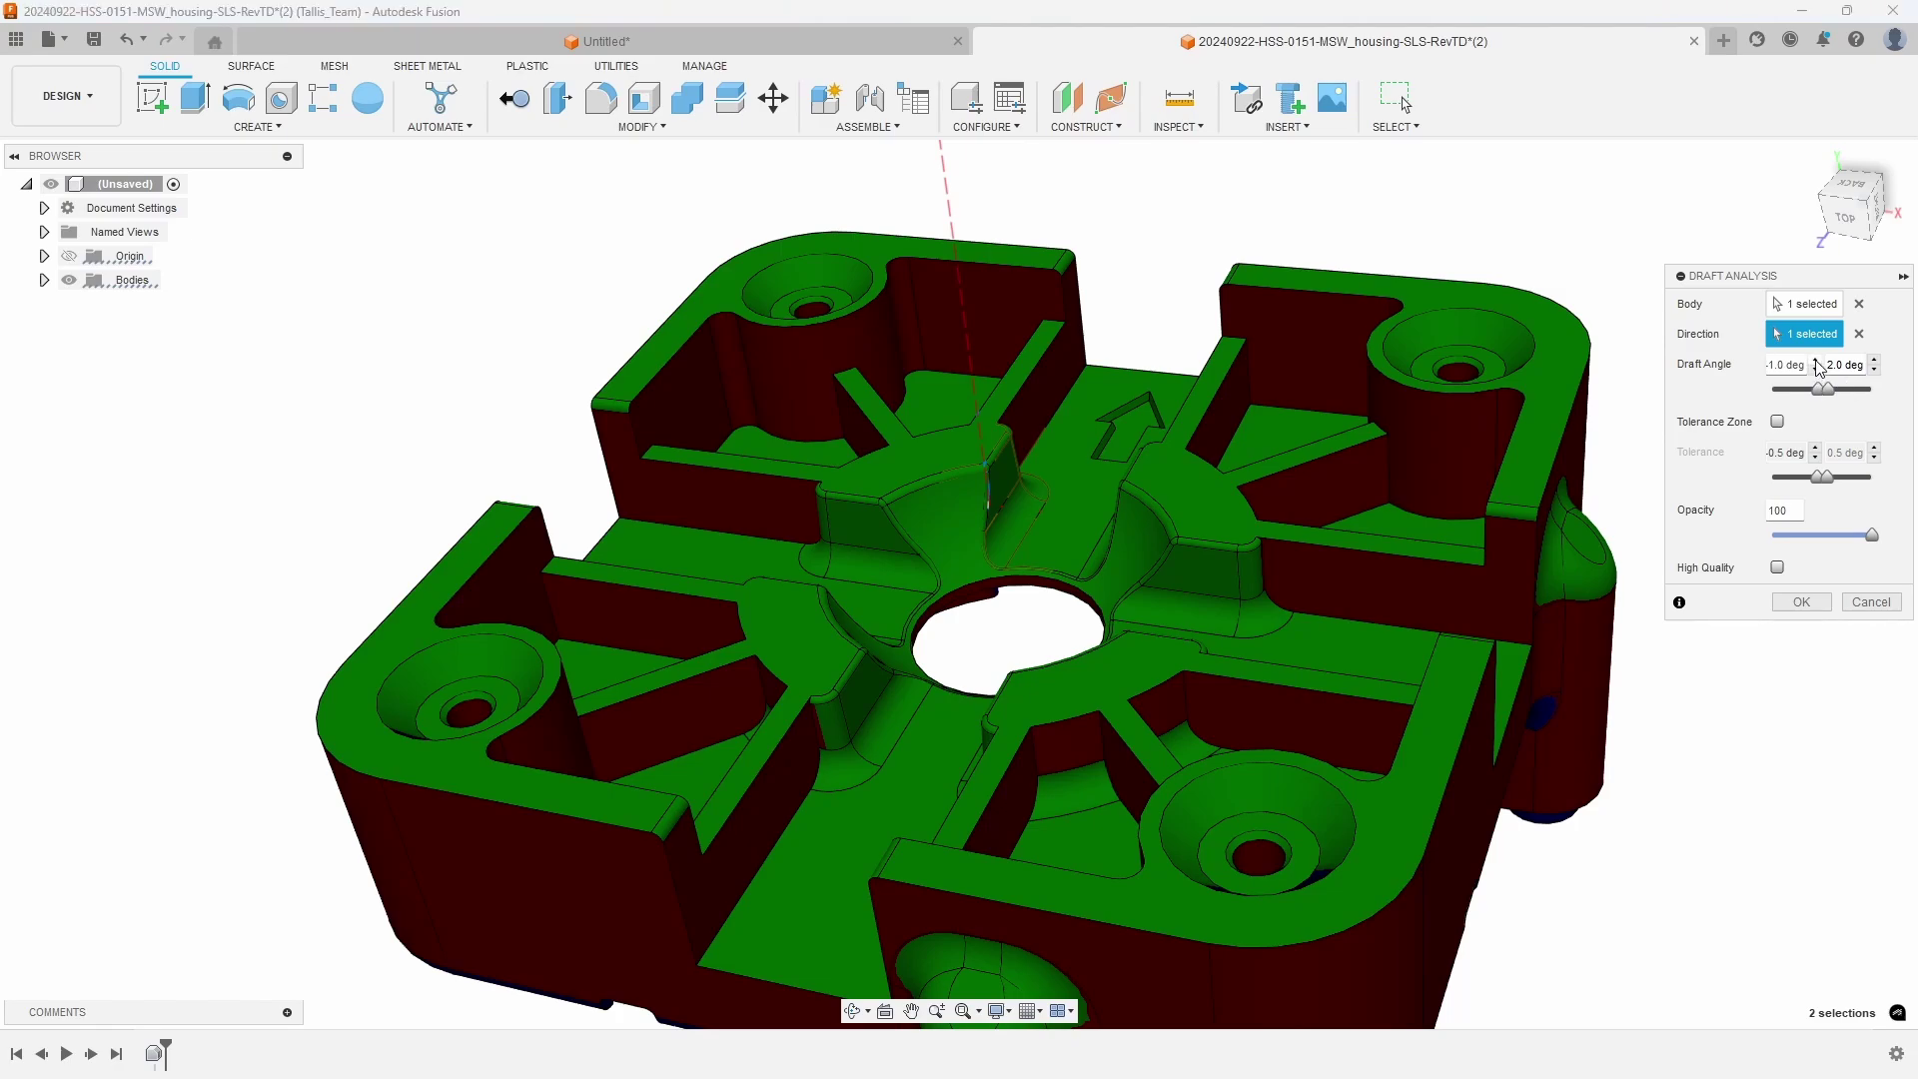
pyautogui.click(1817, 363)
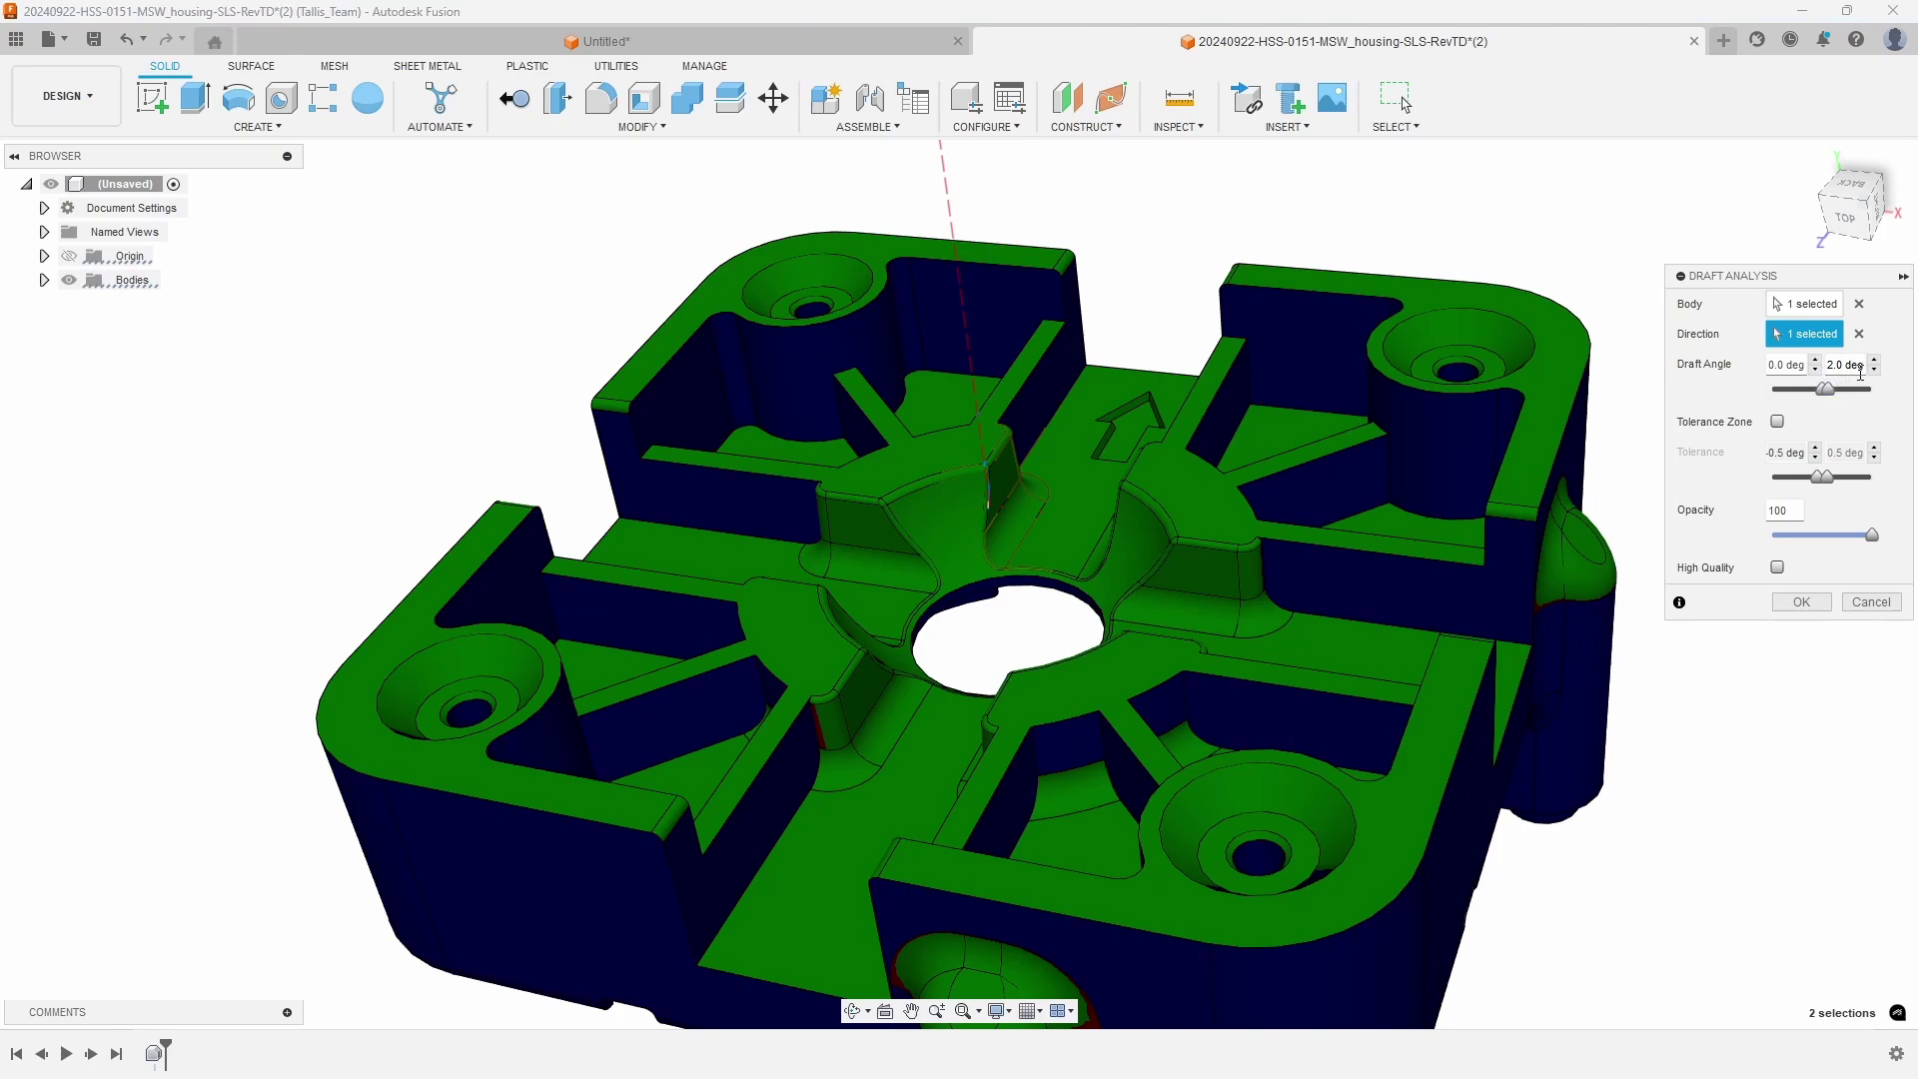
pyautogui.scroll(5, 1076, 398)
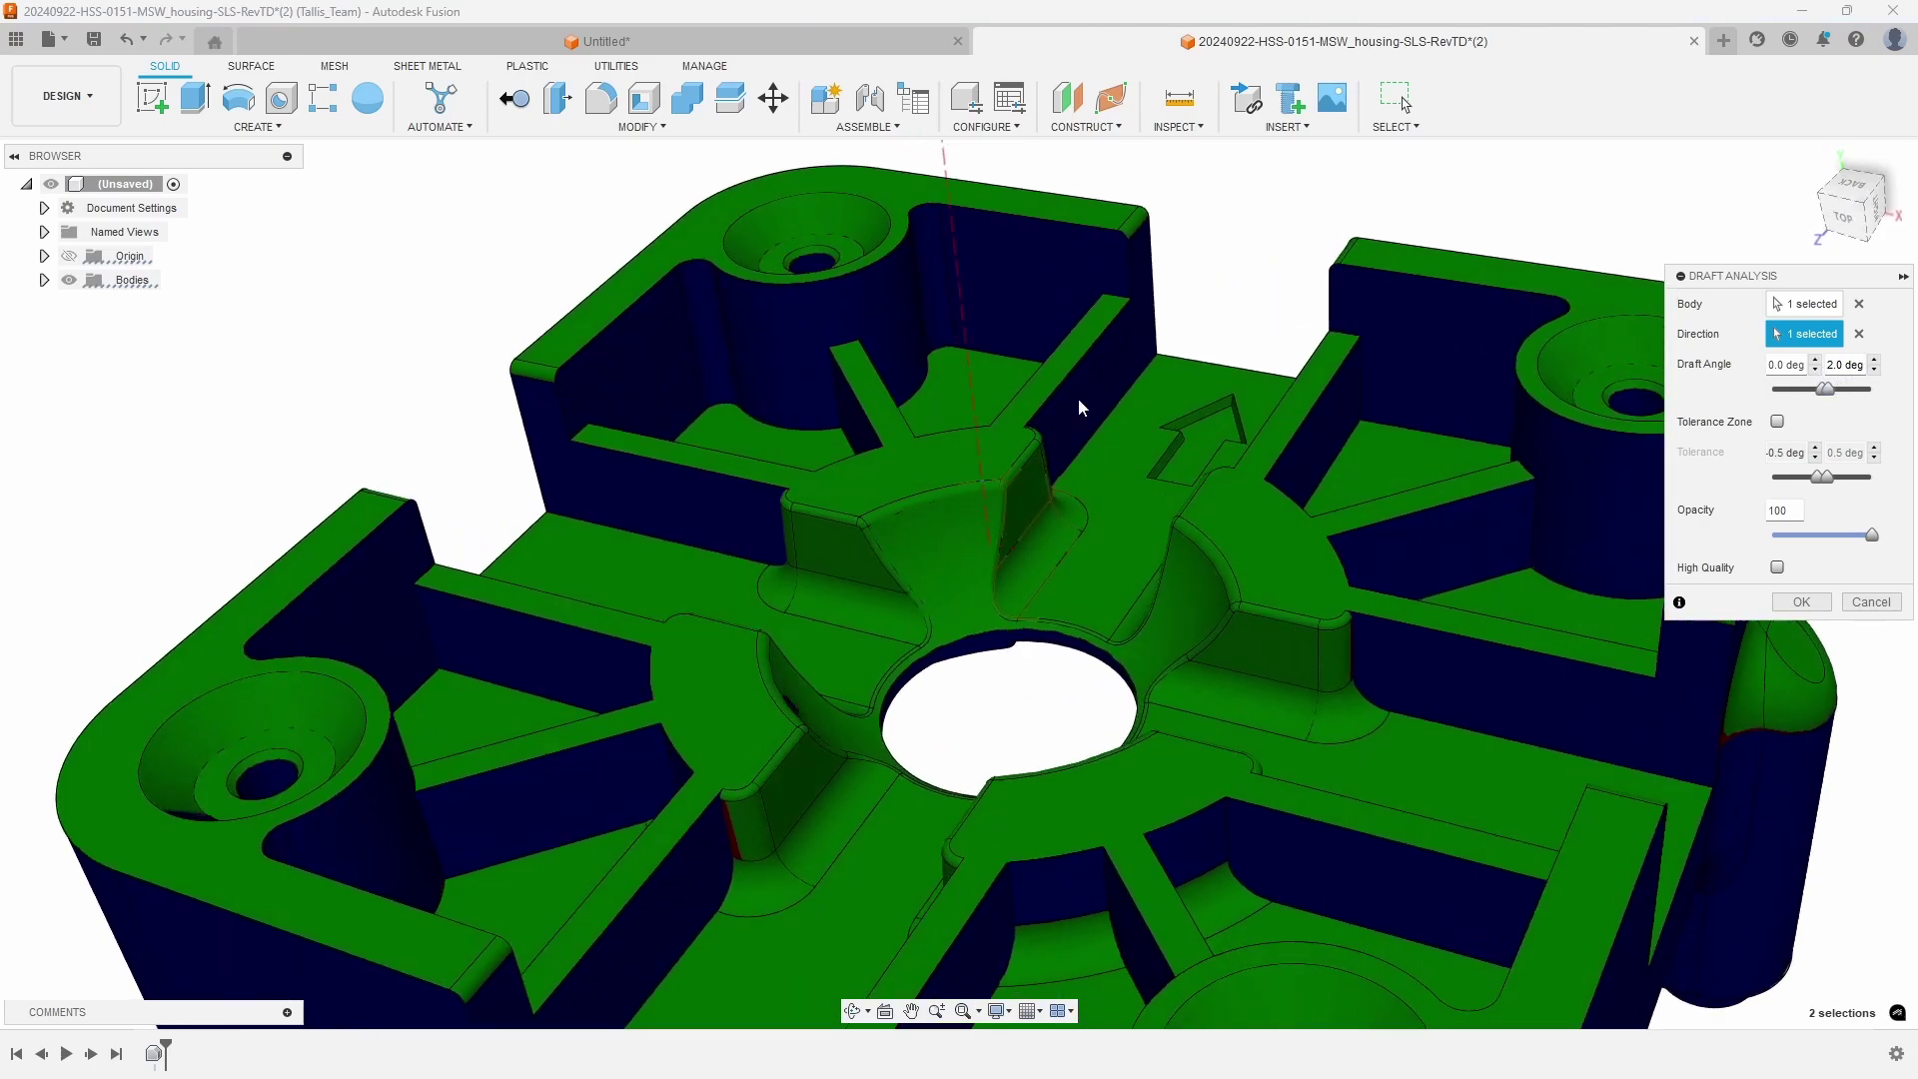
pyautogui.keyDown('shift'); pyautogui.moveTo(1167, 662); pyautogui.dragTo(1841, 618, button='middle'); pyautogui.keyUp('shift')
# Step: Keep the analysis as Draft2, then hide and reshow its colours to compare with the grey model
pyautogui.click(1820, 601)
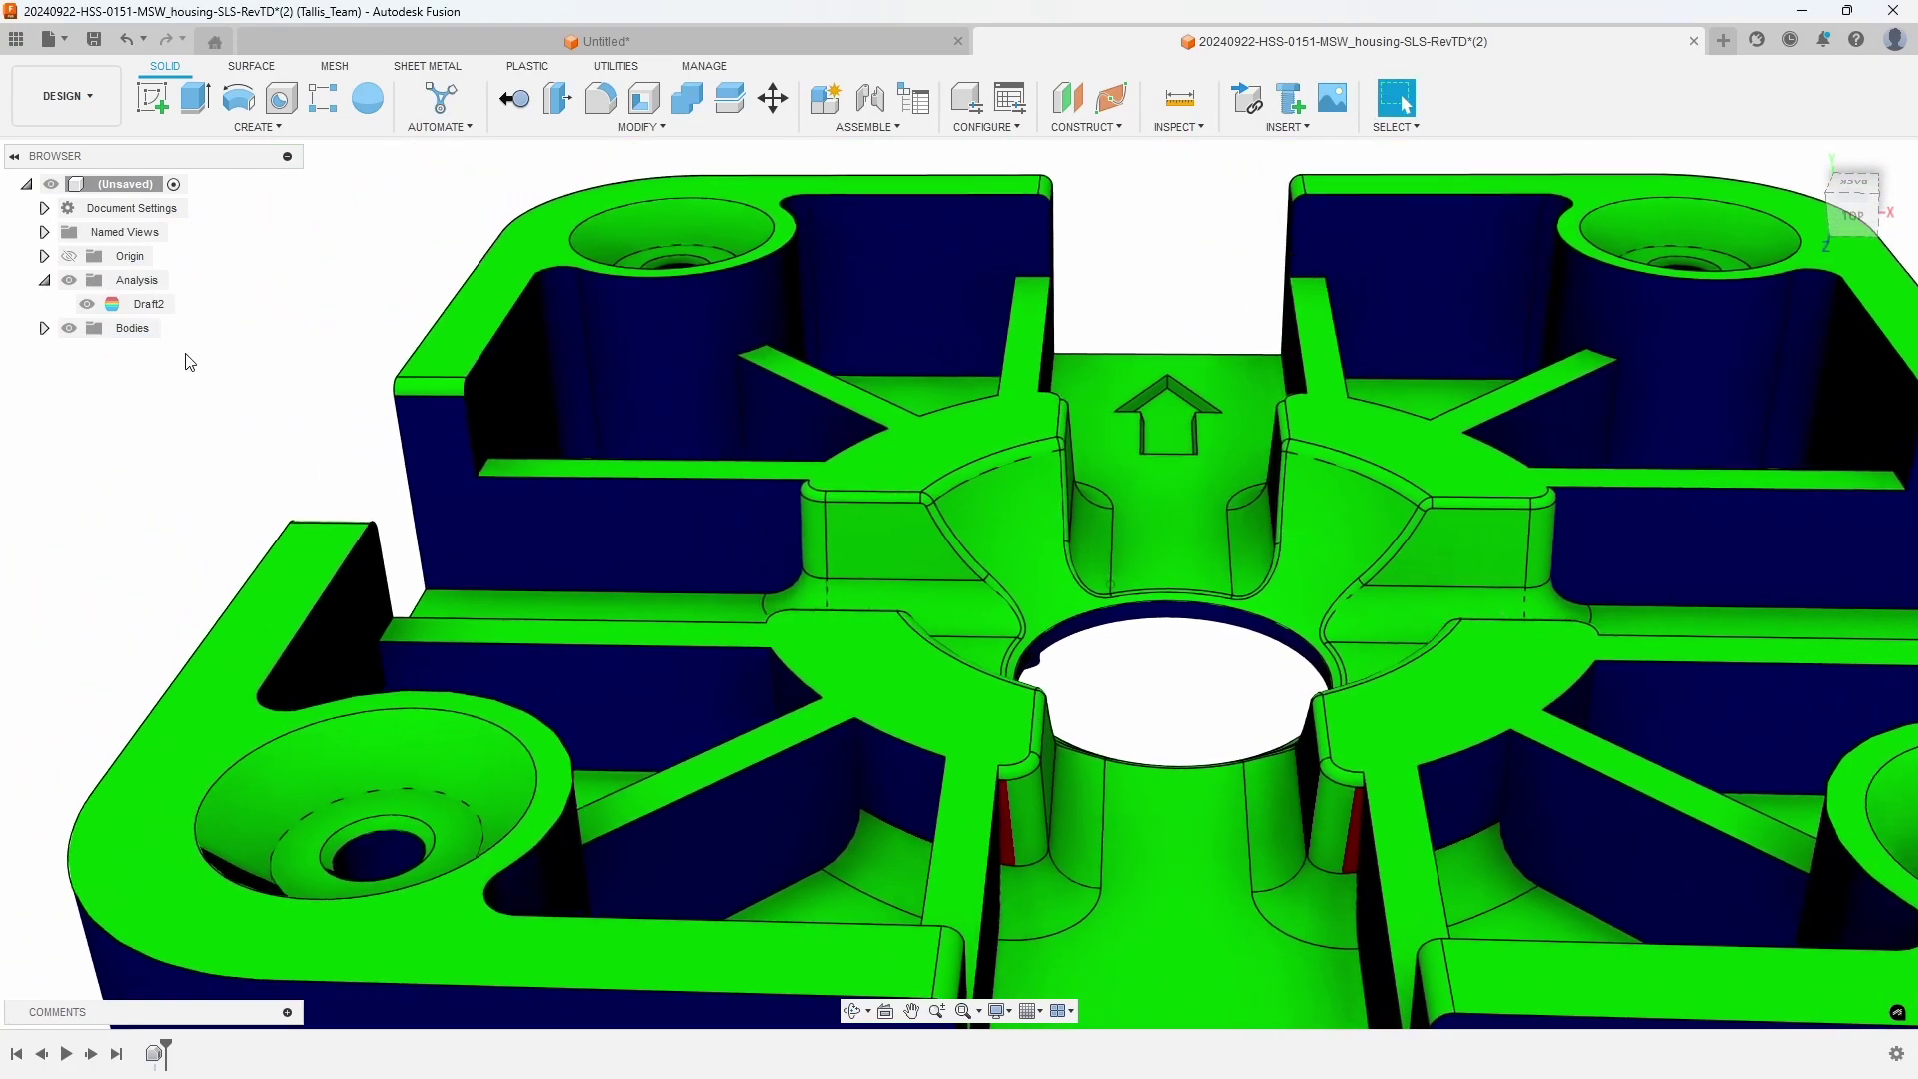
pyautogui.click(88, 303)
pyautogui.scroll(8, 1066, 303)
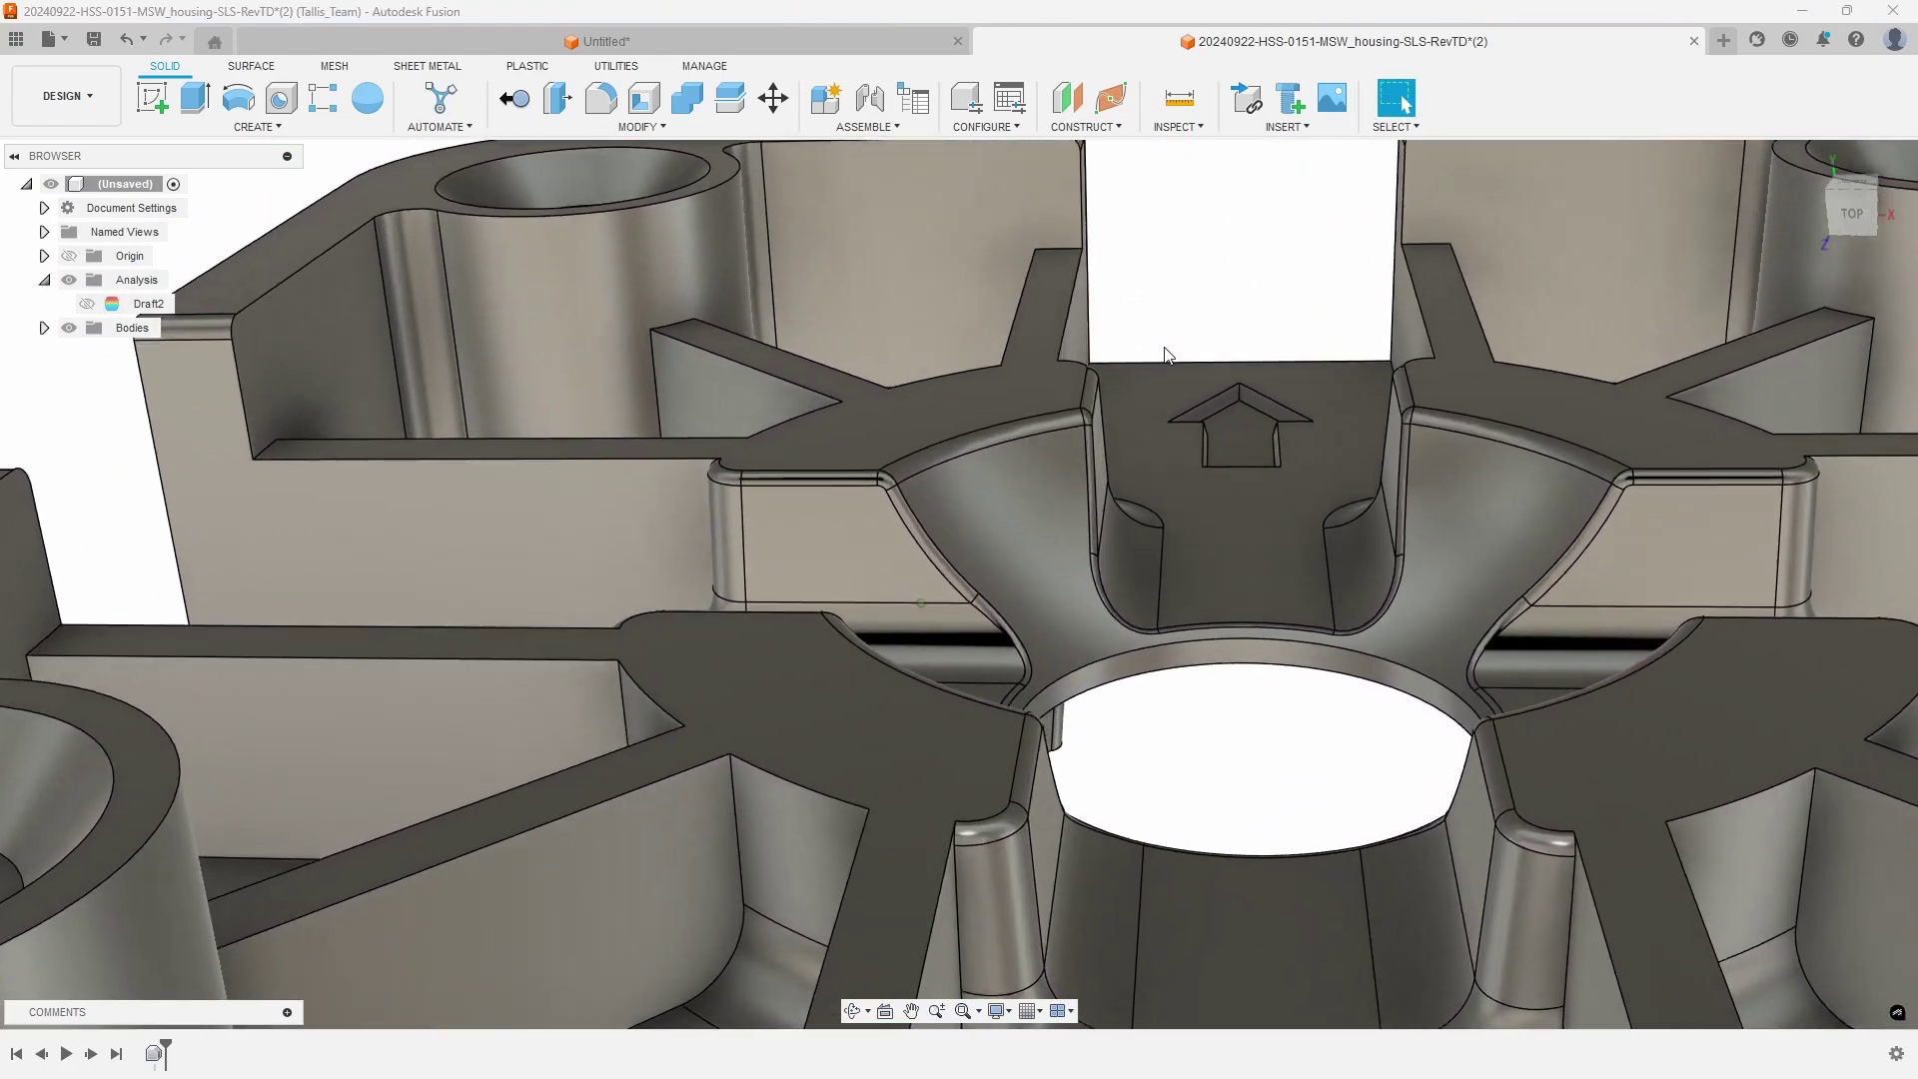
pyautogui.keyDown('shift'); pyautogui.moveTo(1150, 373); pyautogui.dragTo(1105, 375, button='middle'); pyautogui.keyUp('shift')
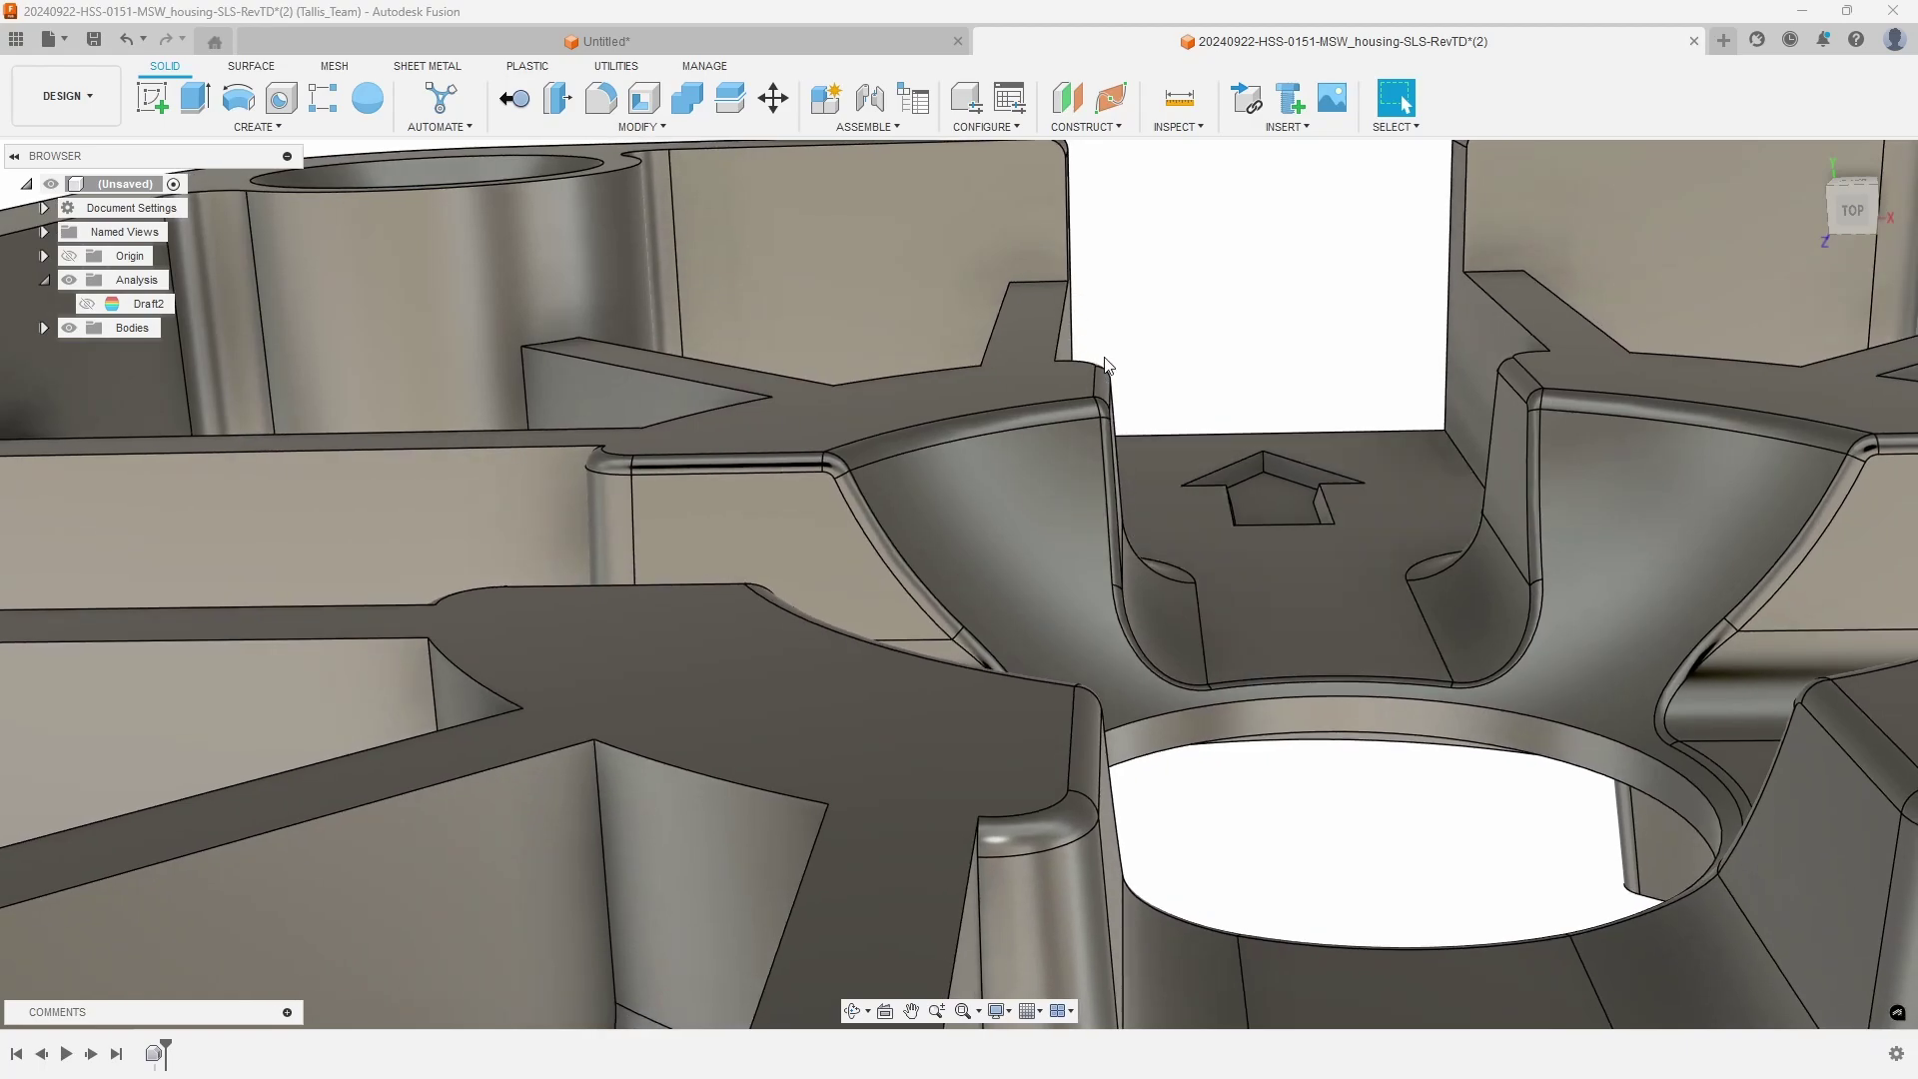
pyautogui.scroll(-4, 1051, 421)
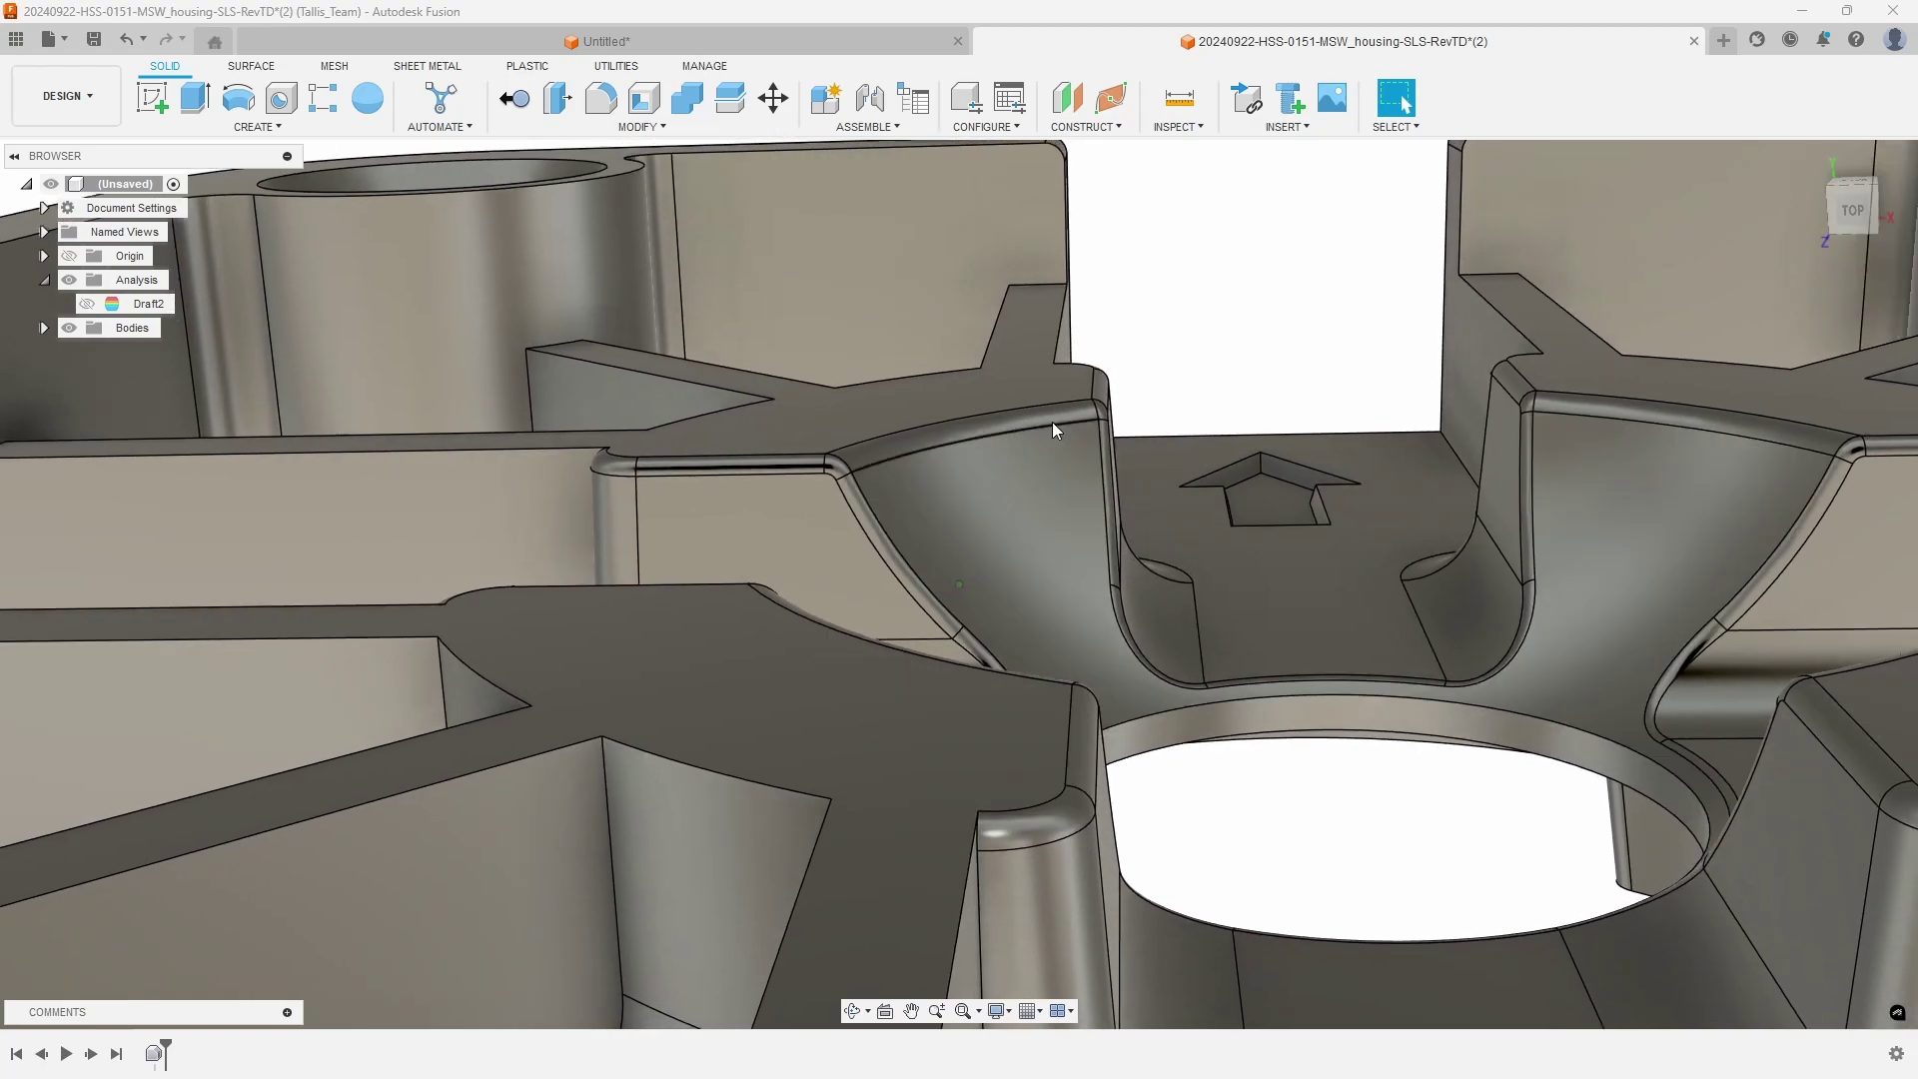
pyautogui.click(88, 304)
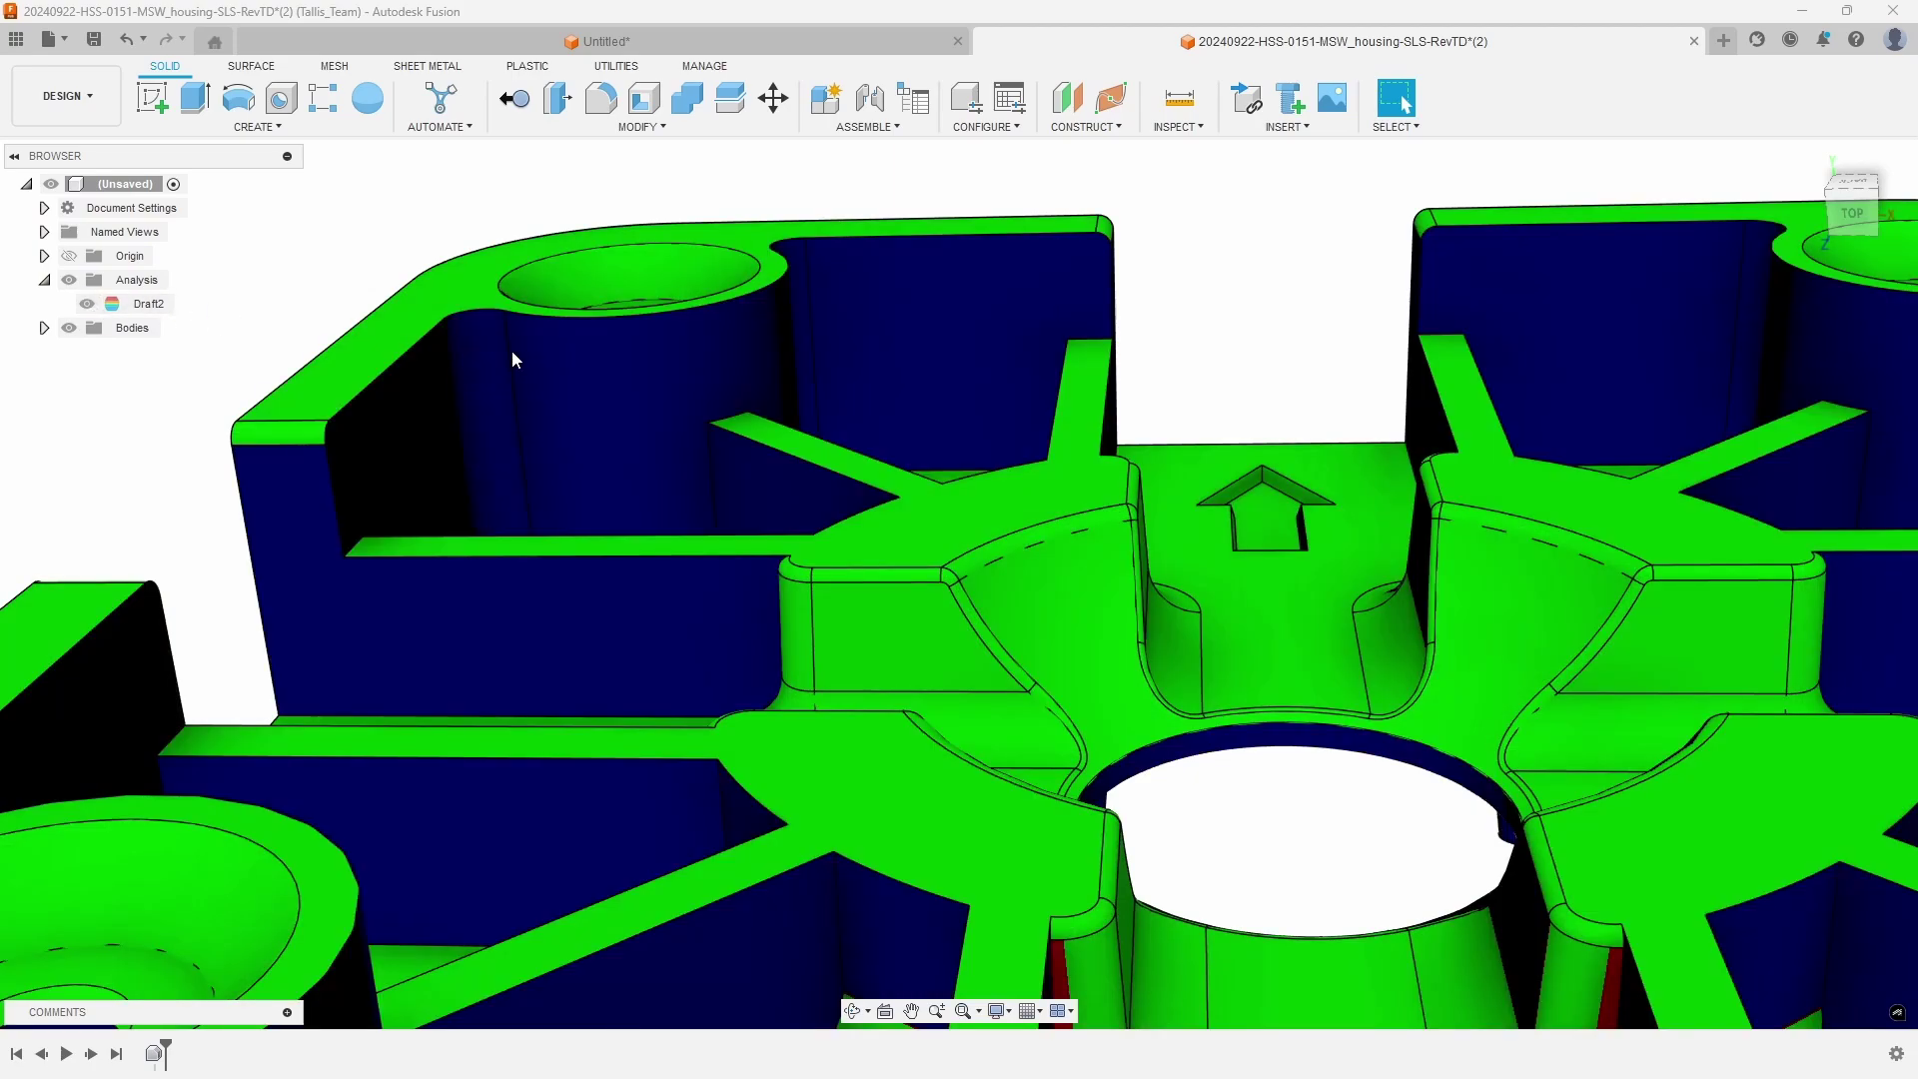
# Step: Toggle Draft2 off and on again from an angled view of the corner pocket, then open MODIFY
pyautogui.scroll(3, 899, 270)
pyautogui.keyDown('shift'); pyautogui.moveTo(863, 261); pyautogui.dragTo(1272, 507, button='middle'); pyautogui.keyUp('shift')
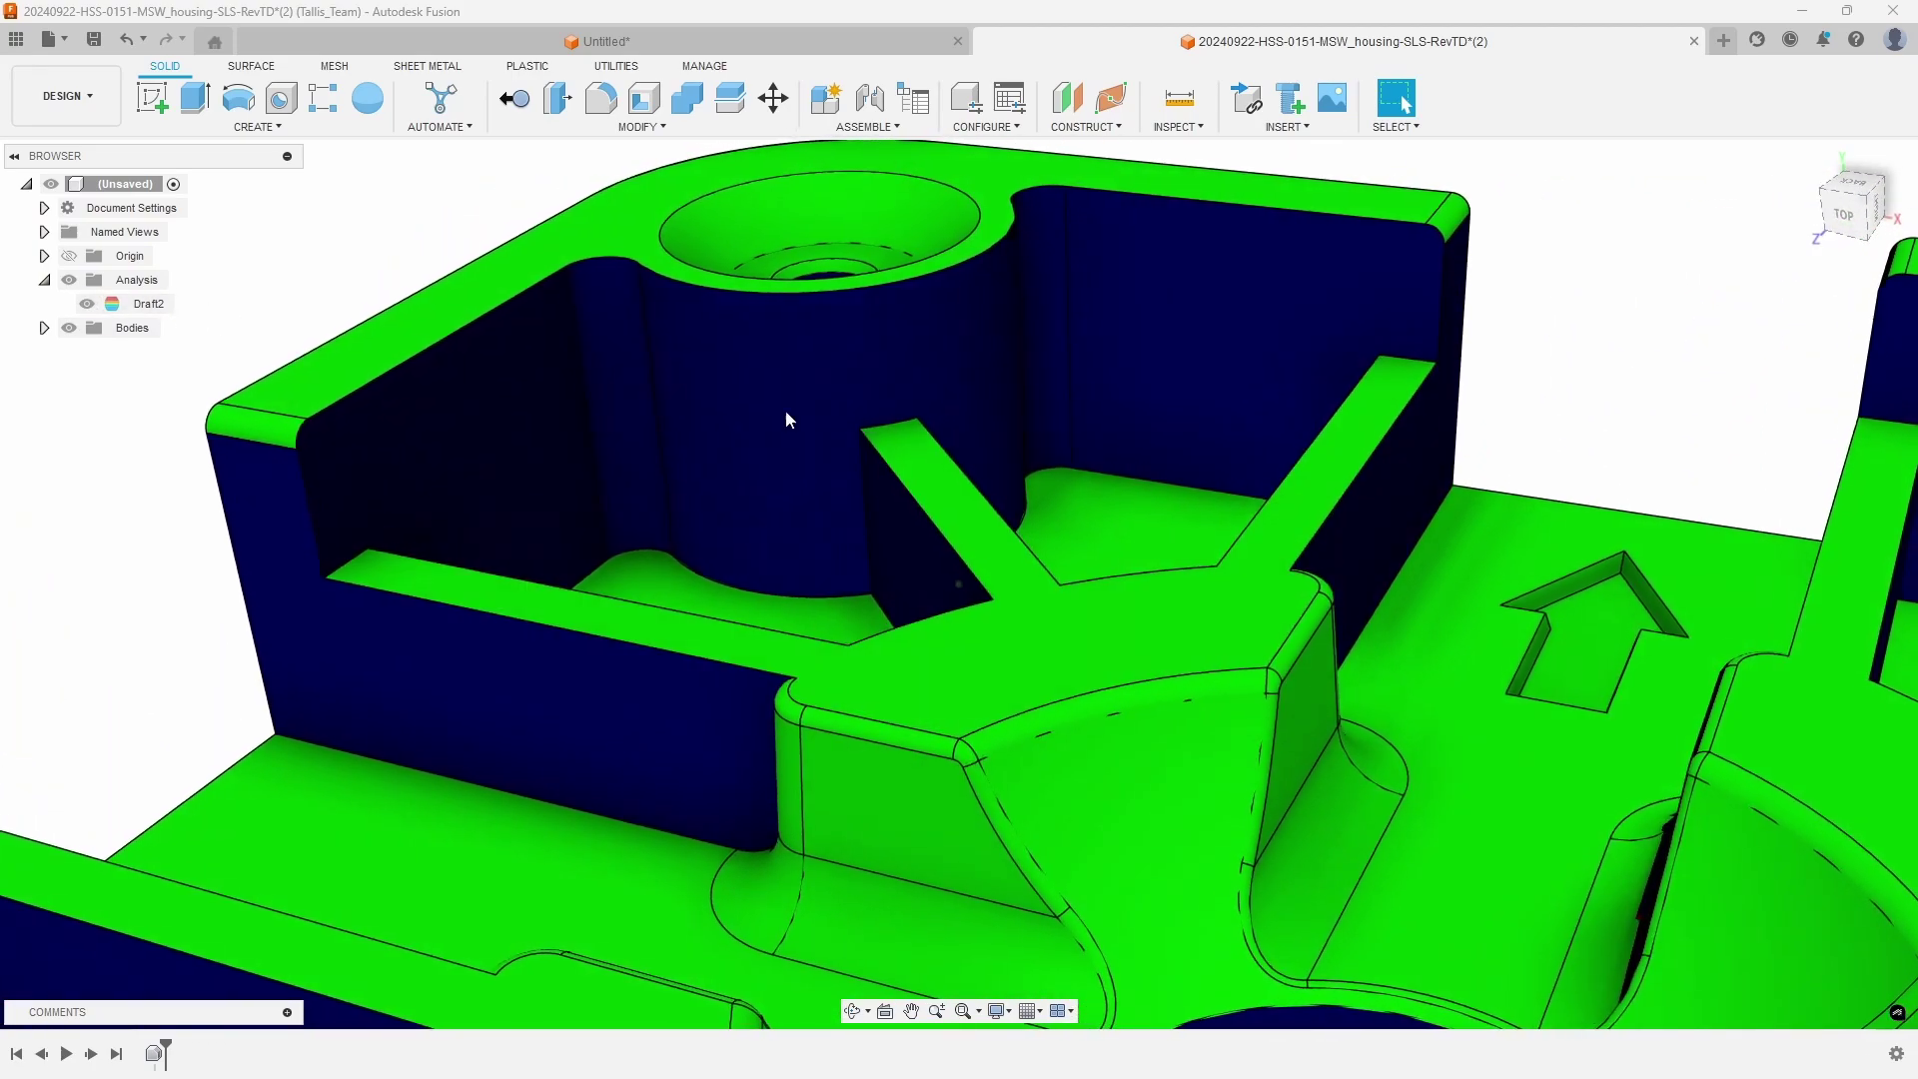
pyautogui.scroll(-1, 785, 410)
pyautogui.keyDown('shift'); pyautogui.moveTo(702, 463); pyautogui.dragTo(890, 514, button='middle'); pyautogui.keyUp('shift')
pyautogui.click(87, 307)
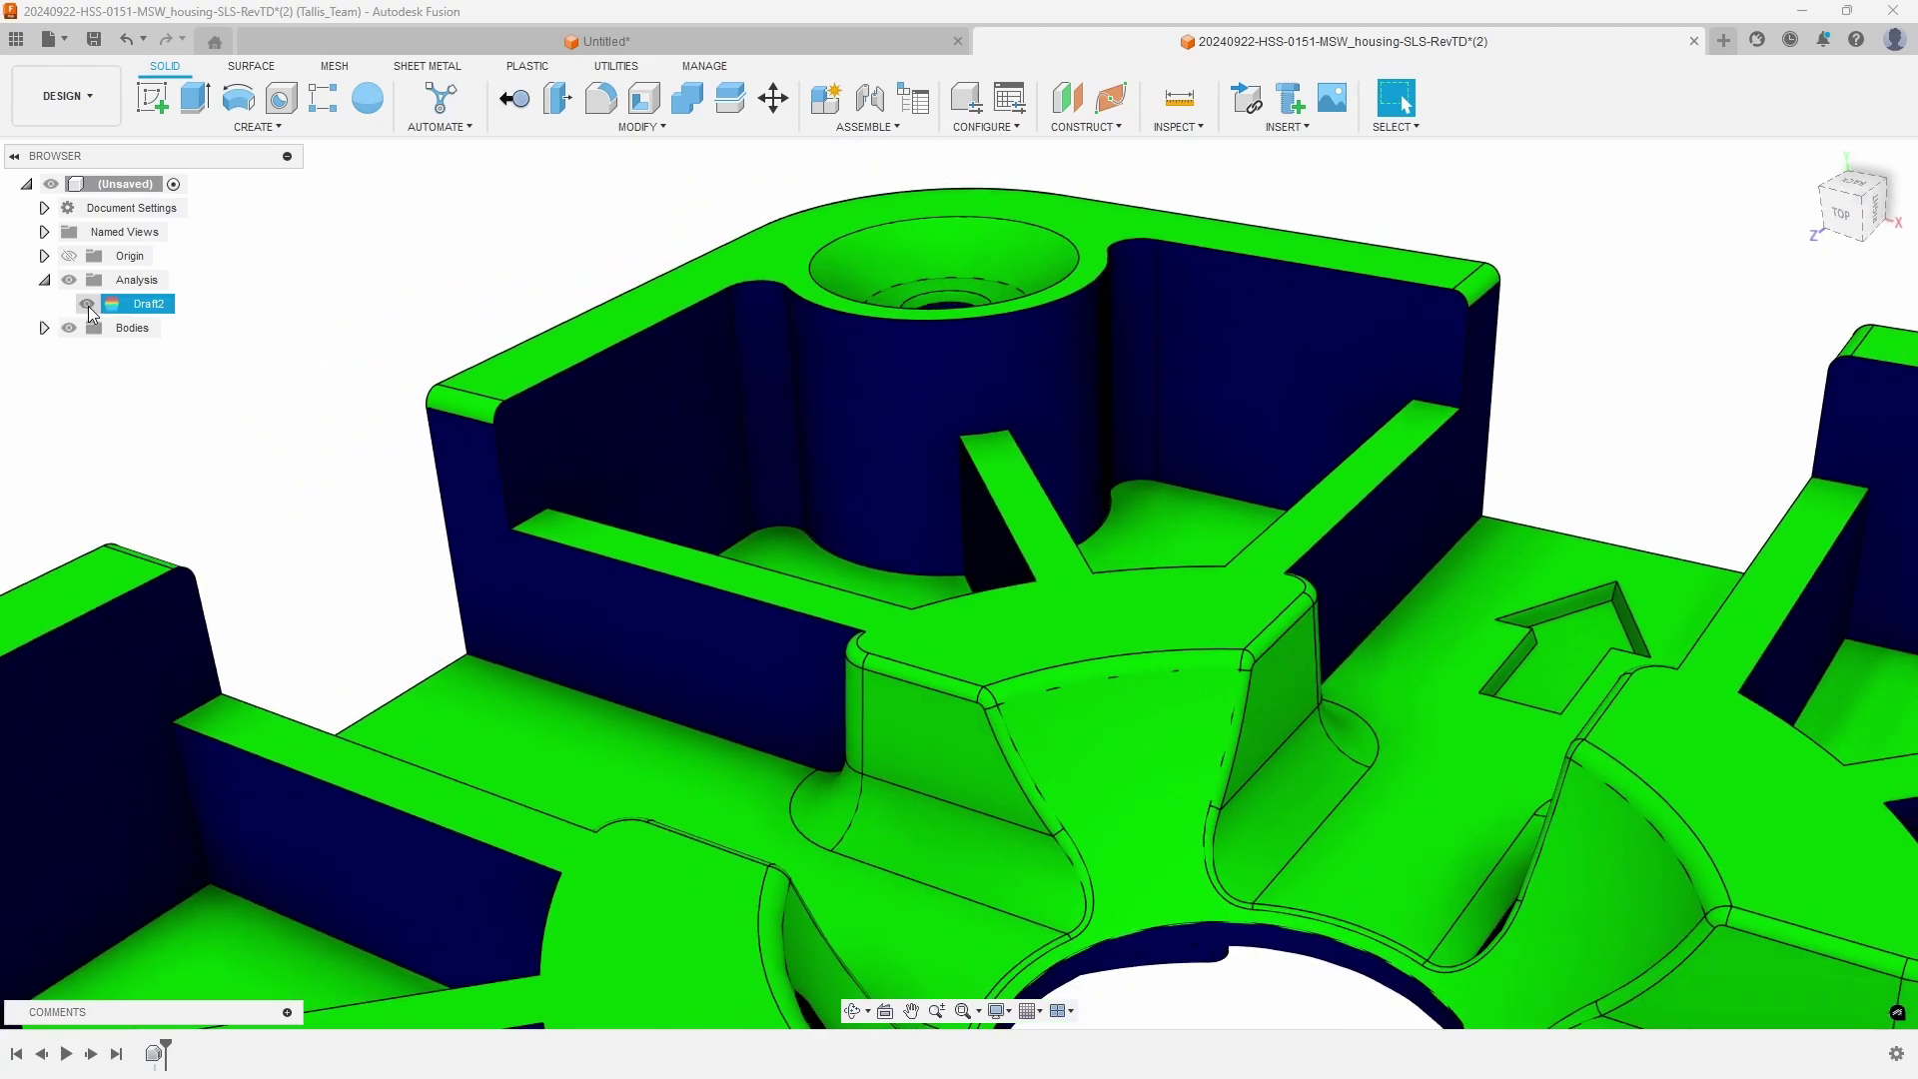
pyautogui.click(88, 304)
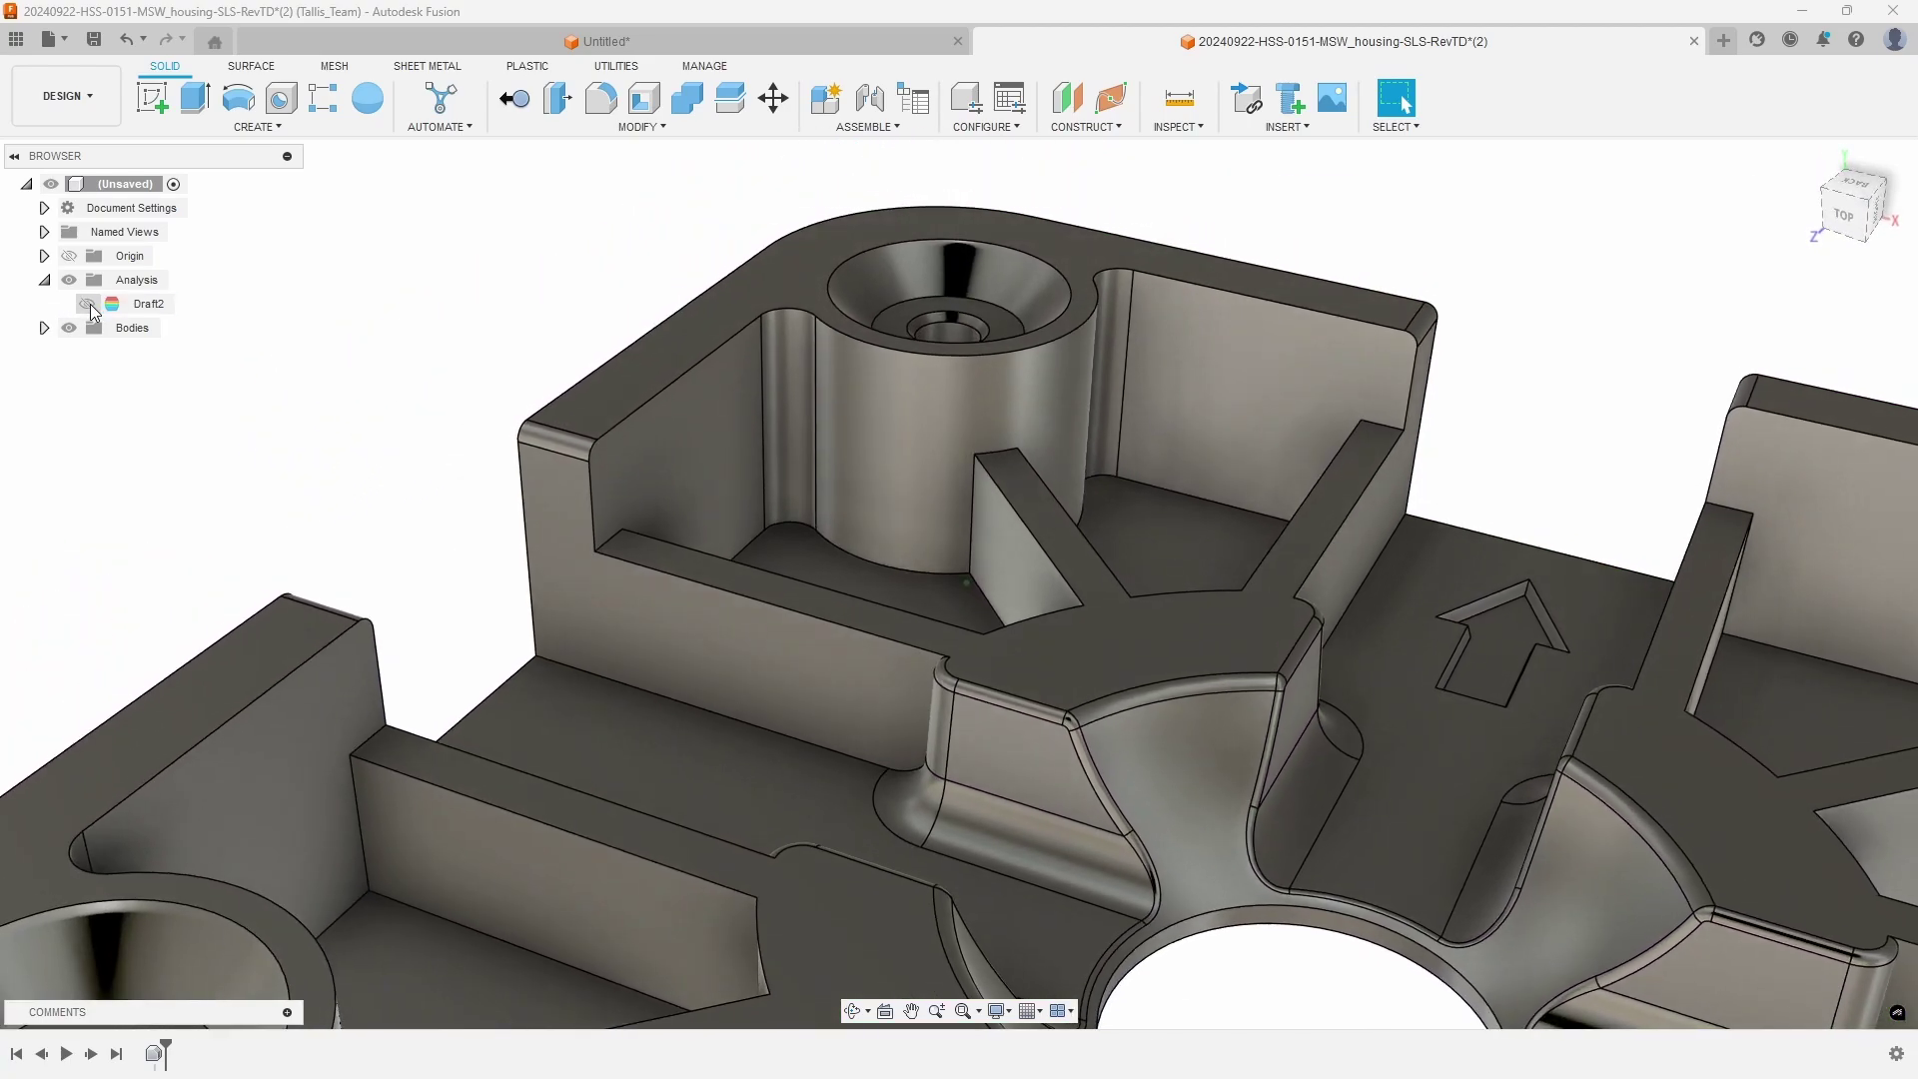
pyautogui.click(88, 304)
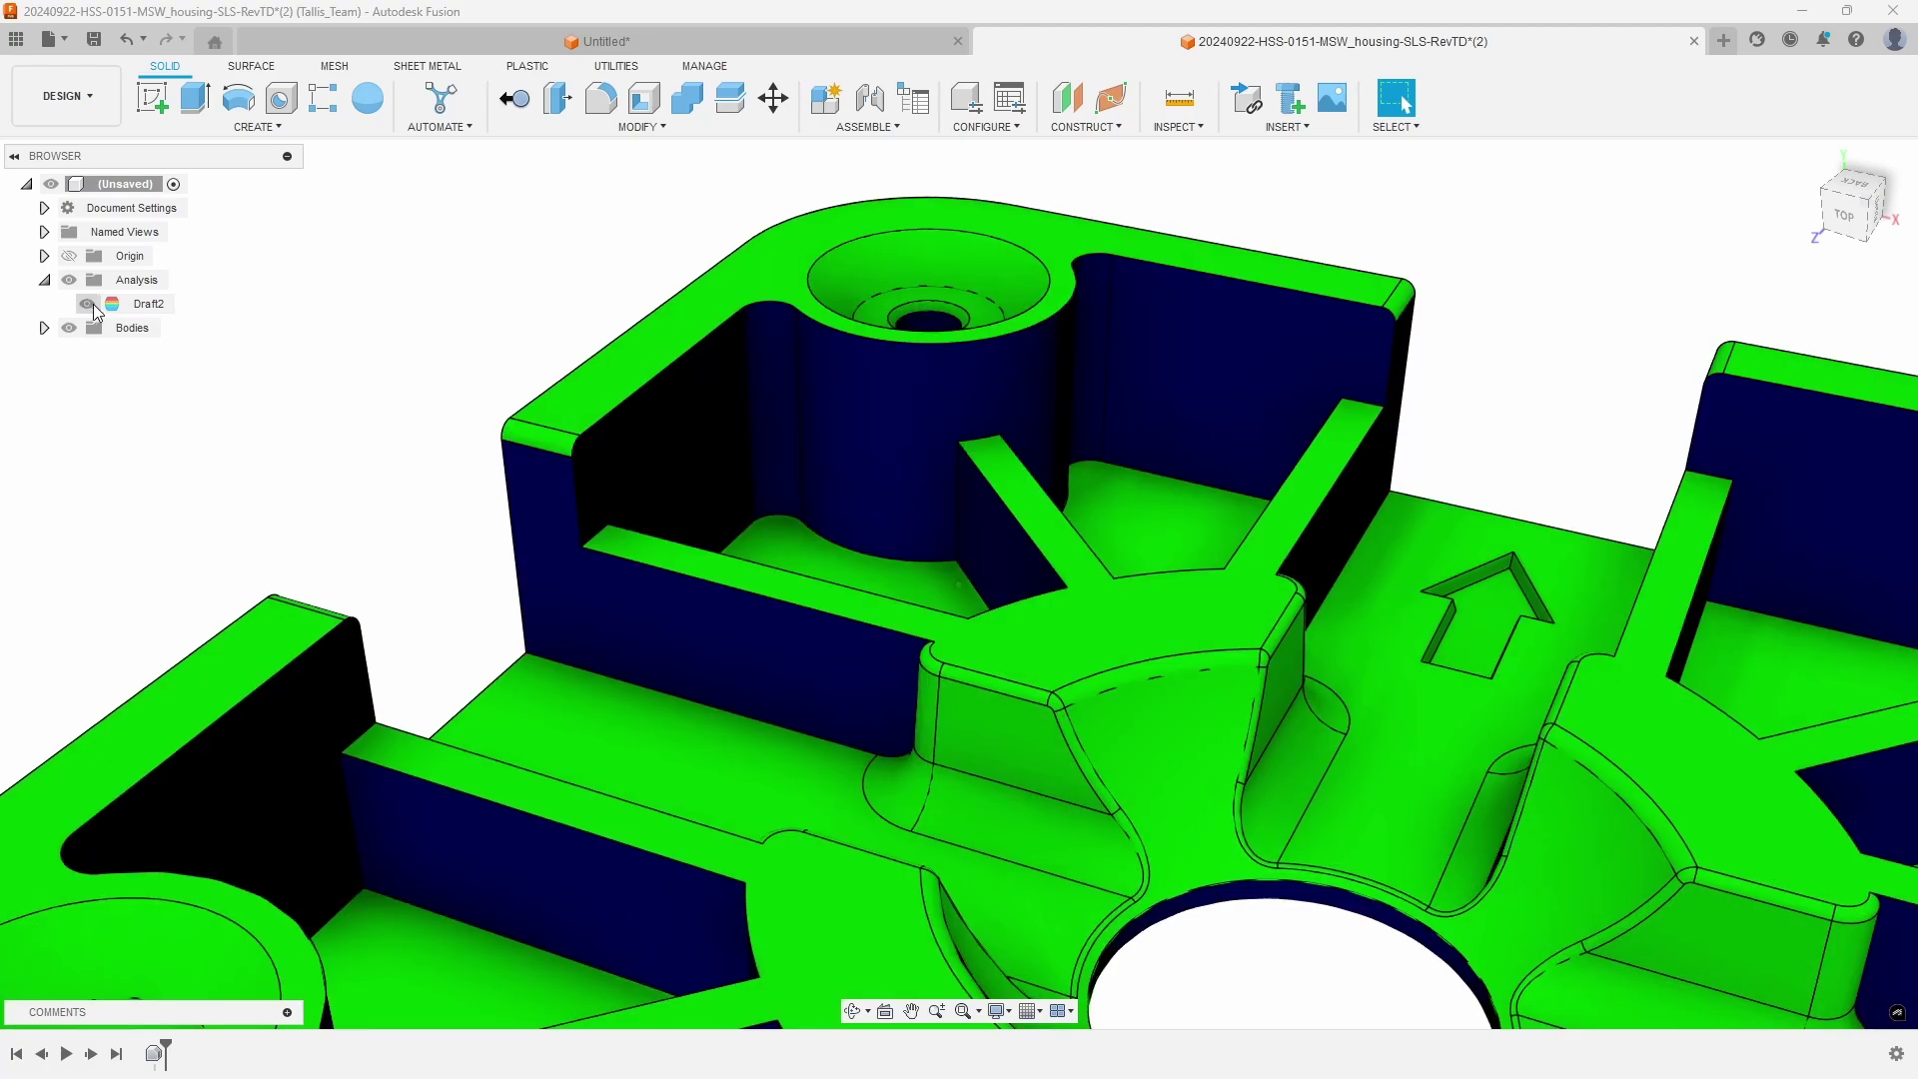
pyautogui.scroll(5, 593, 363)
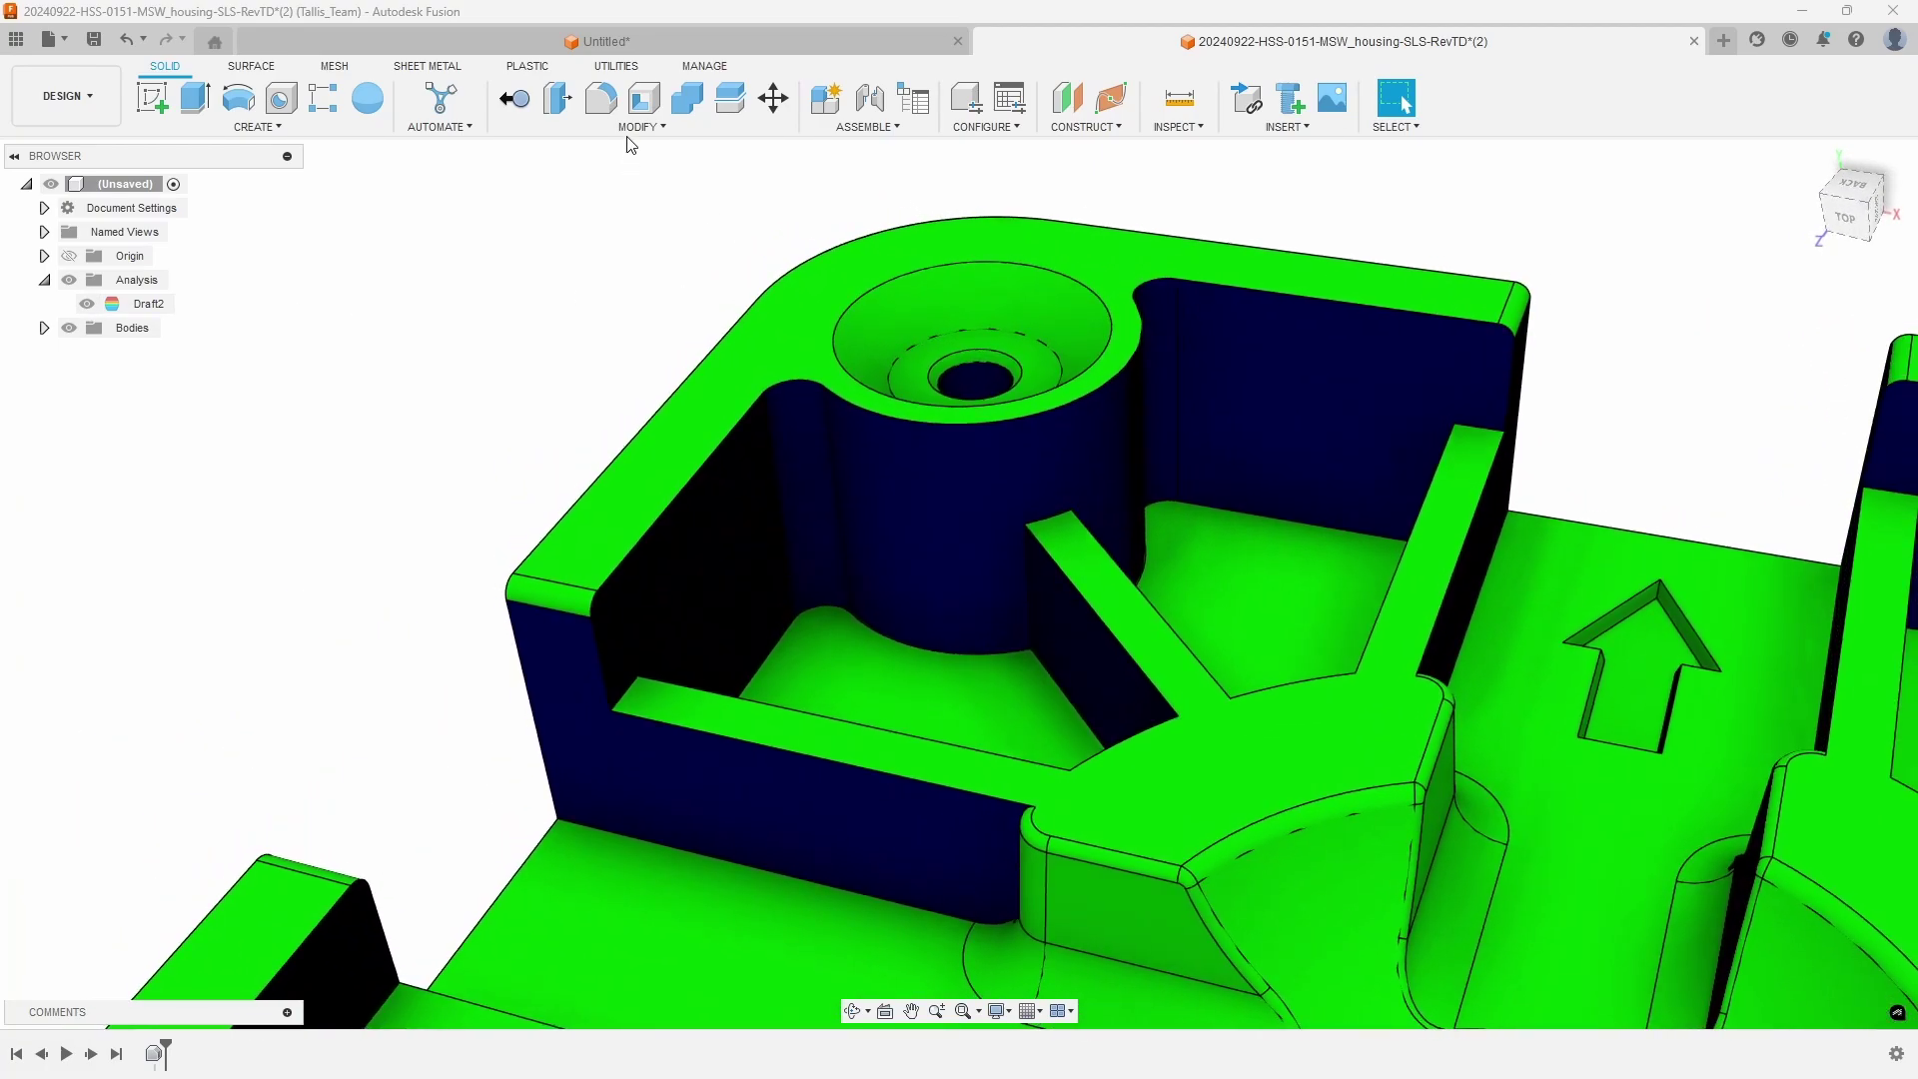
pyautogui.click(629, 126)
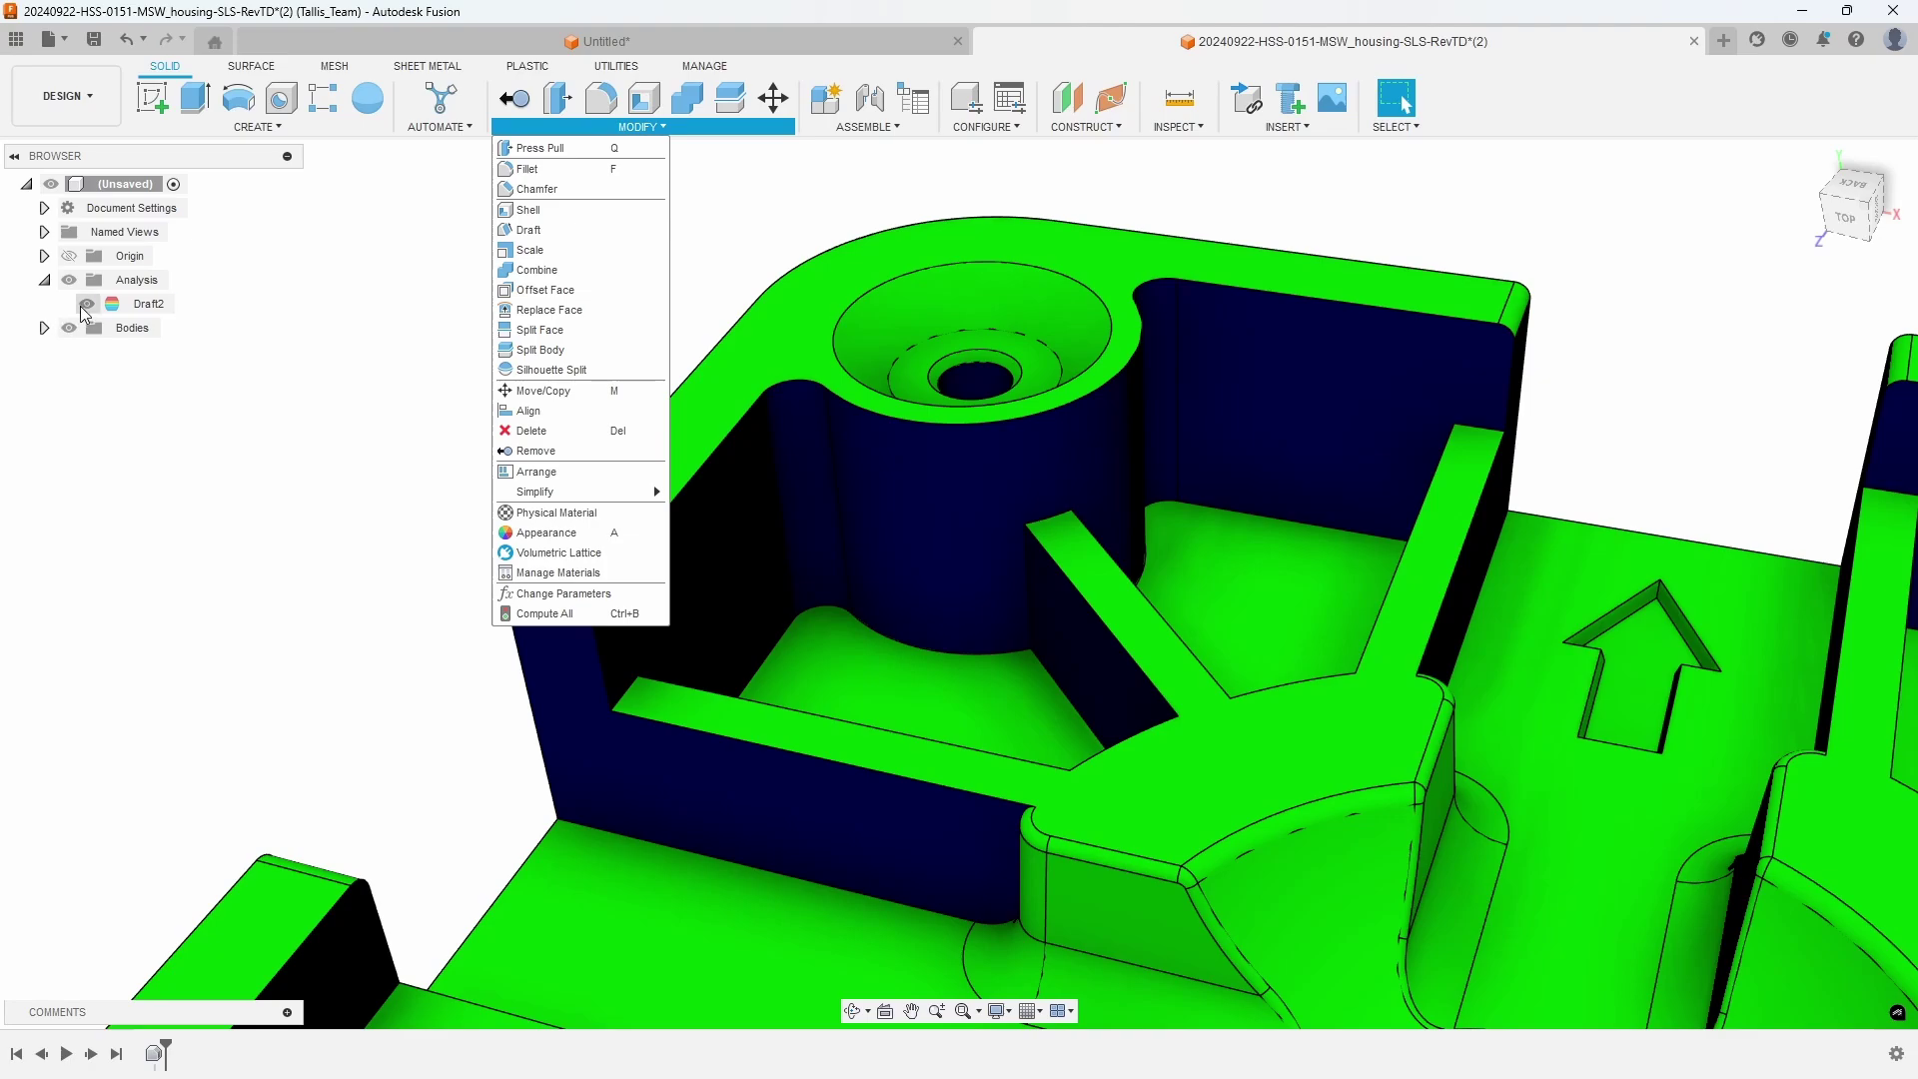
# Step: Hide Draft2 and start a Draft with the housing's top face as pull direction
pyautogui.click(87, 304)
pyautogui.click(630, 127)
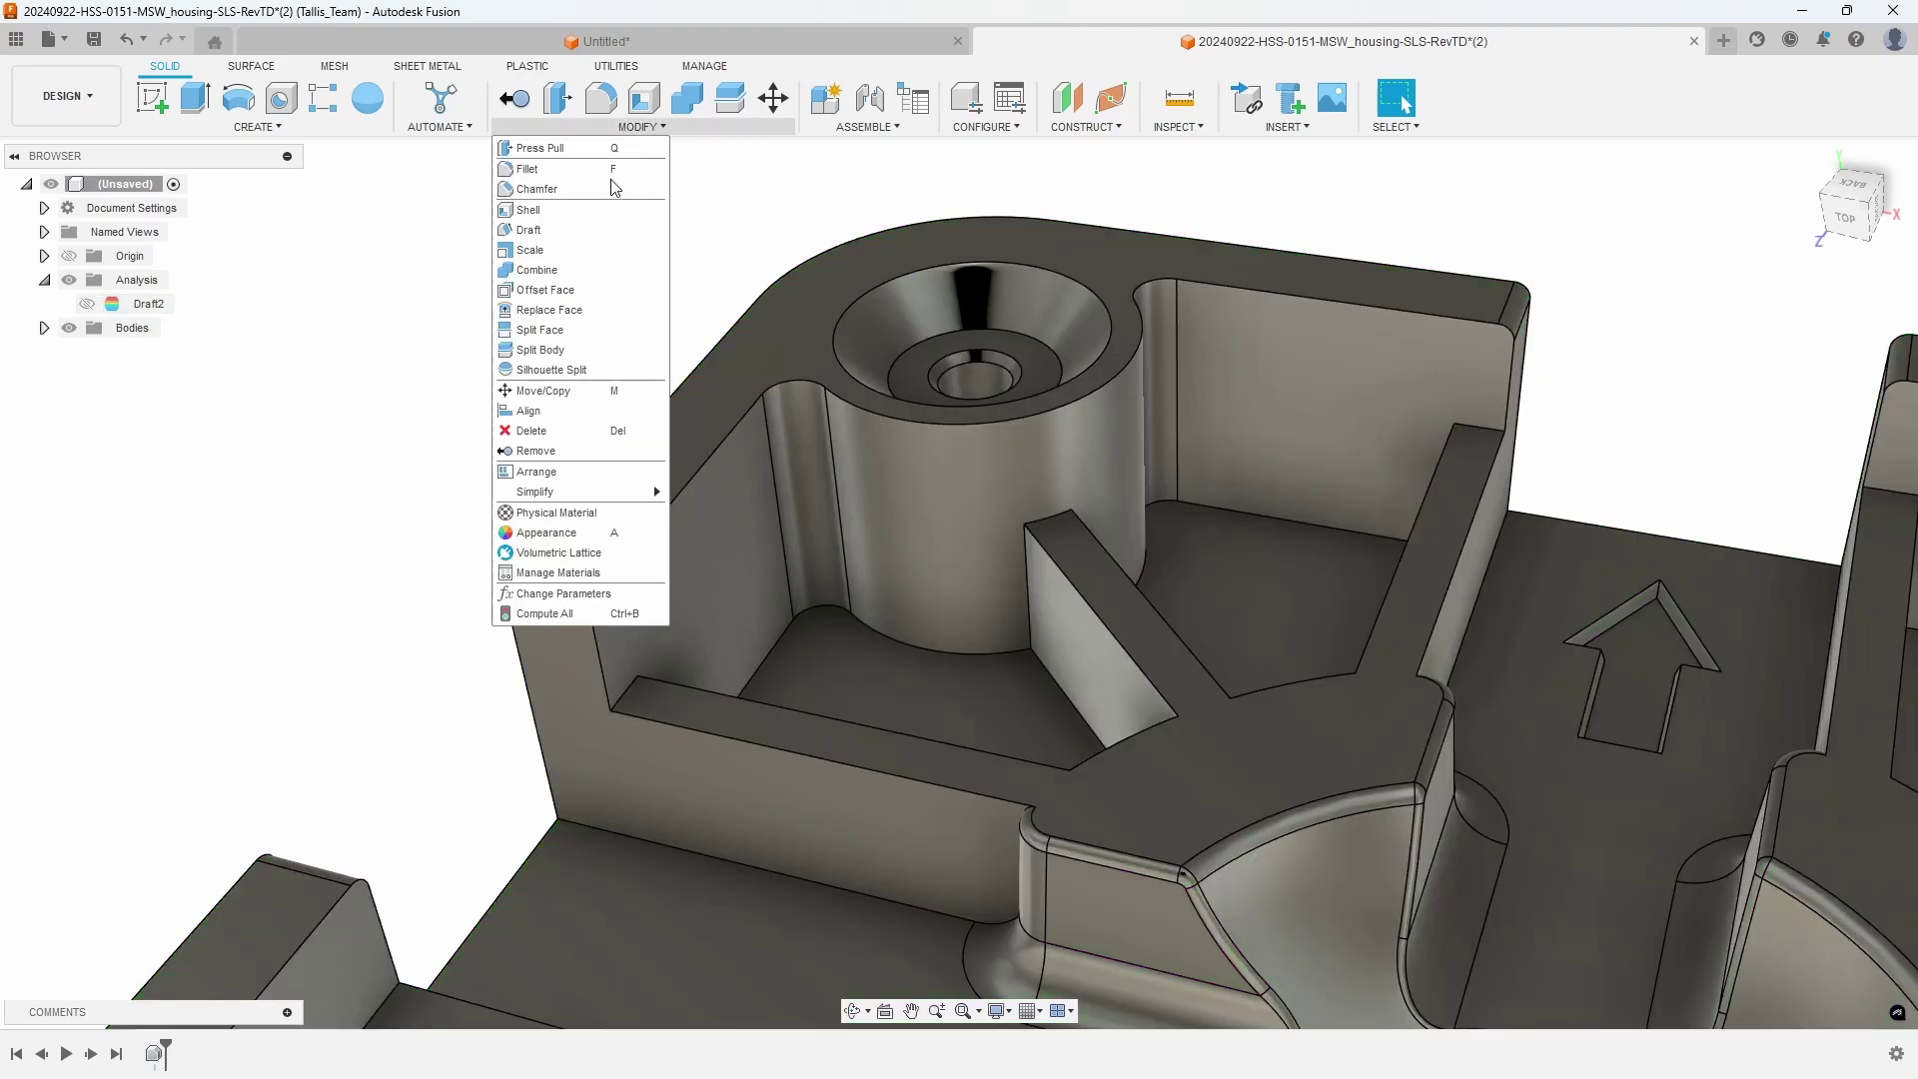
pyautogui.click(528, 230)
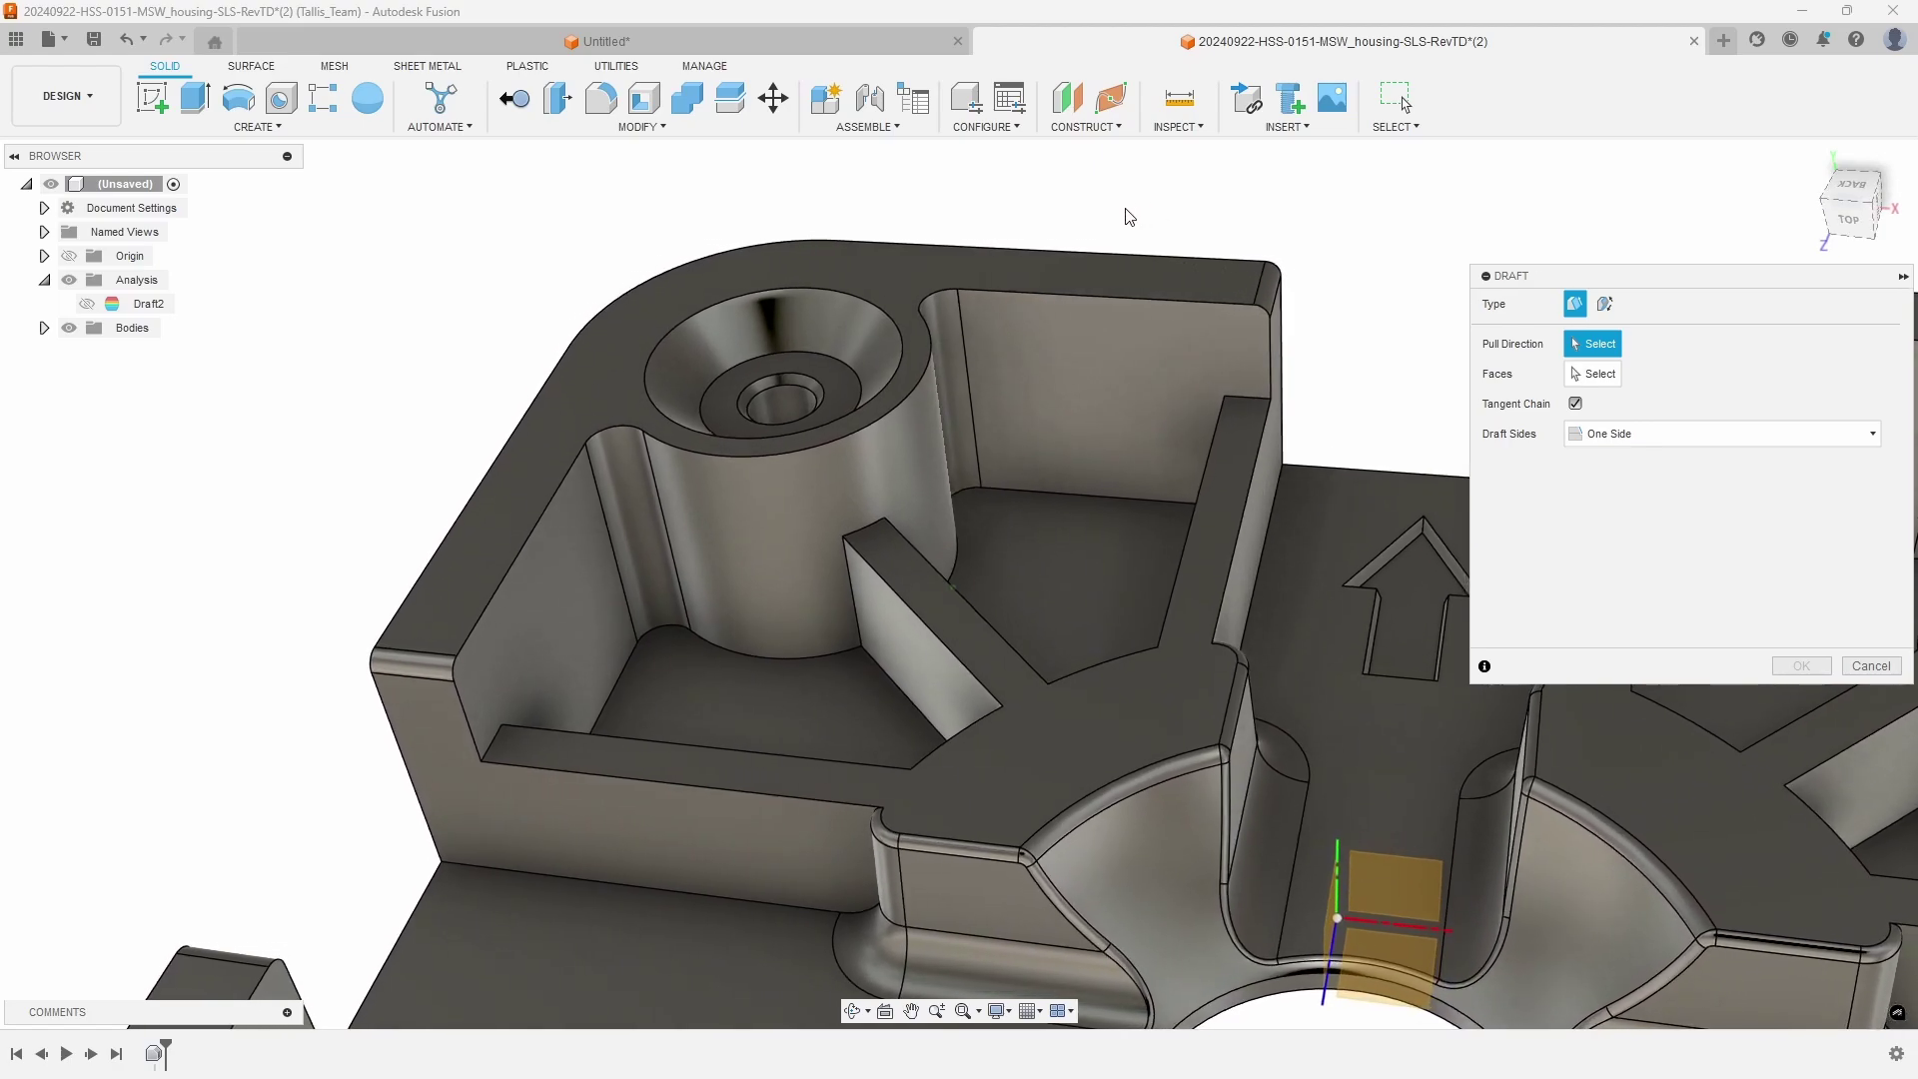
pyautogui.keyDown('shift'); pyautogui.moveTo(1130, 216); pyautogui.dragTo(1065, 278, button='middle'); pyautogui.keyUp('shift')
pyautogui.click(1061, 282)
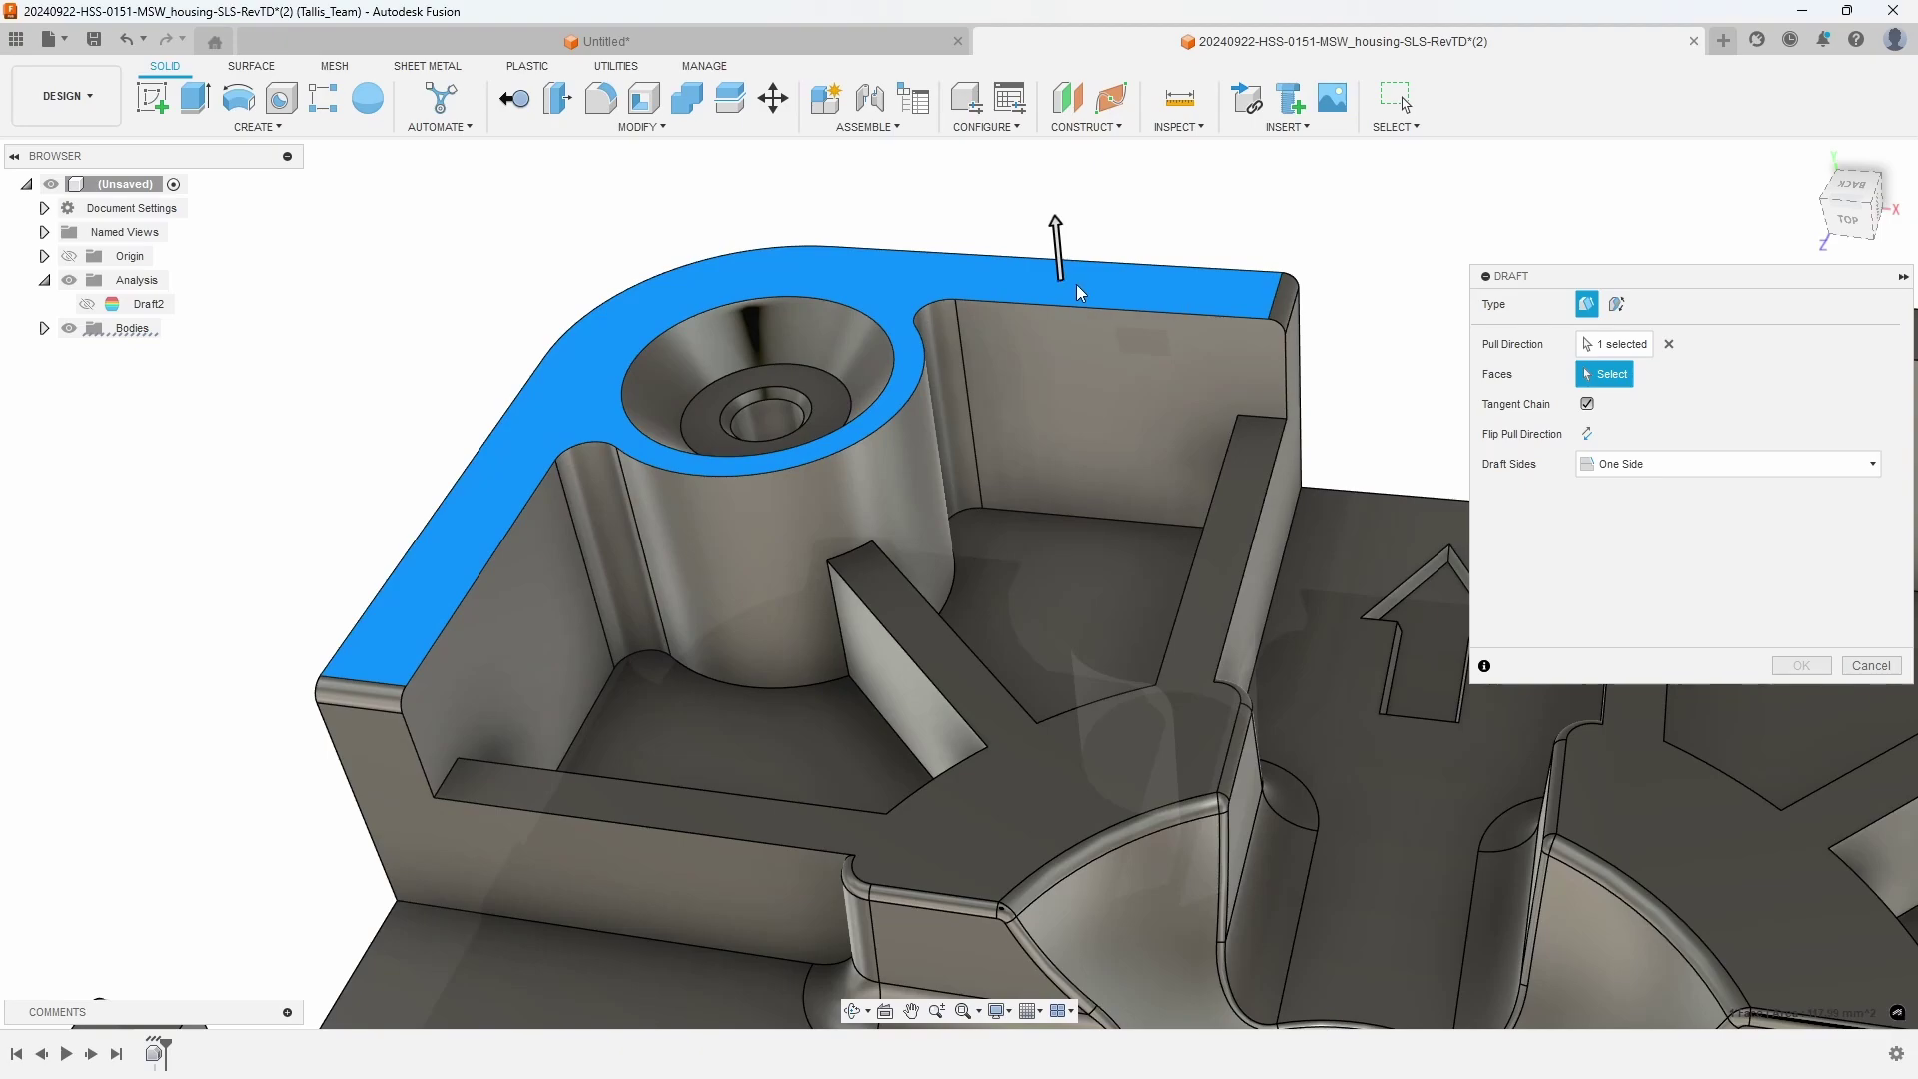
# Step: Select the corner pocket's inner walls and apply a 2.0 deg draft to them
pyautogui.keyDown('shift'); pyautogui.moveTo(1162, 289); pyautogui.dragTo(1186, 290, button='middle'); pyautogui.keyUp('shift')
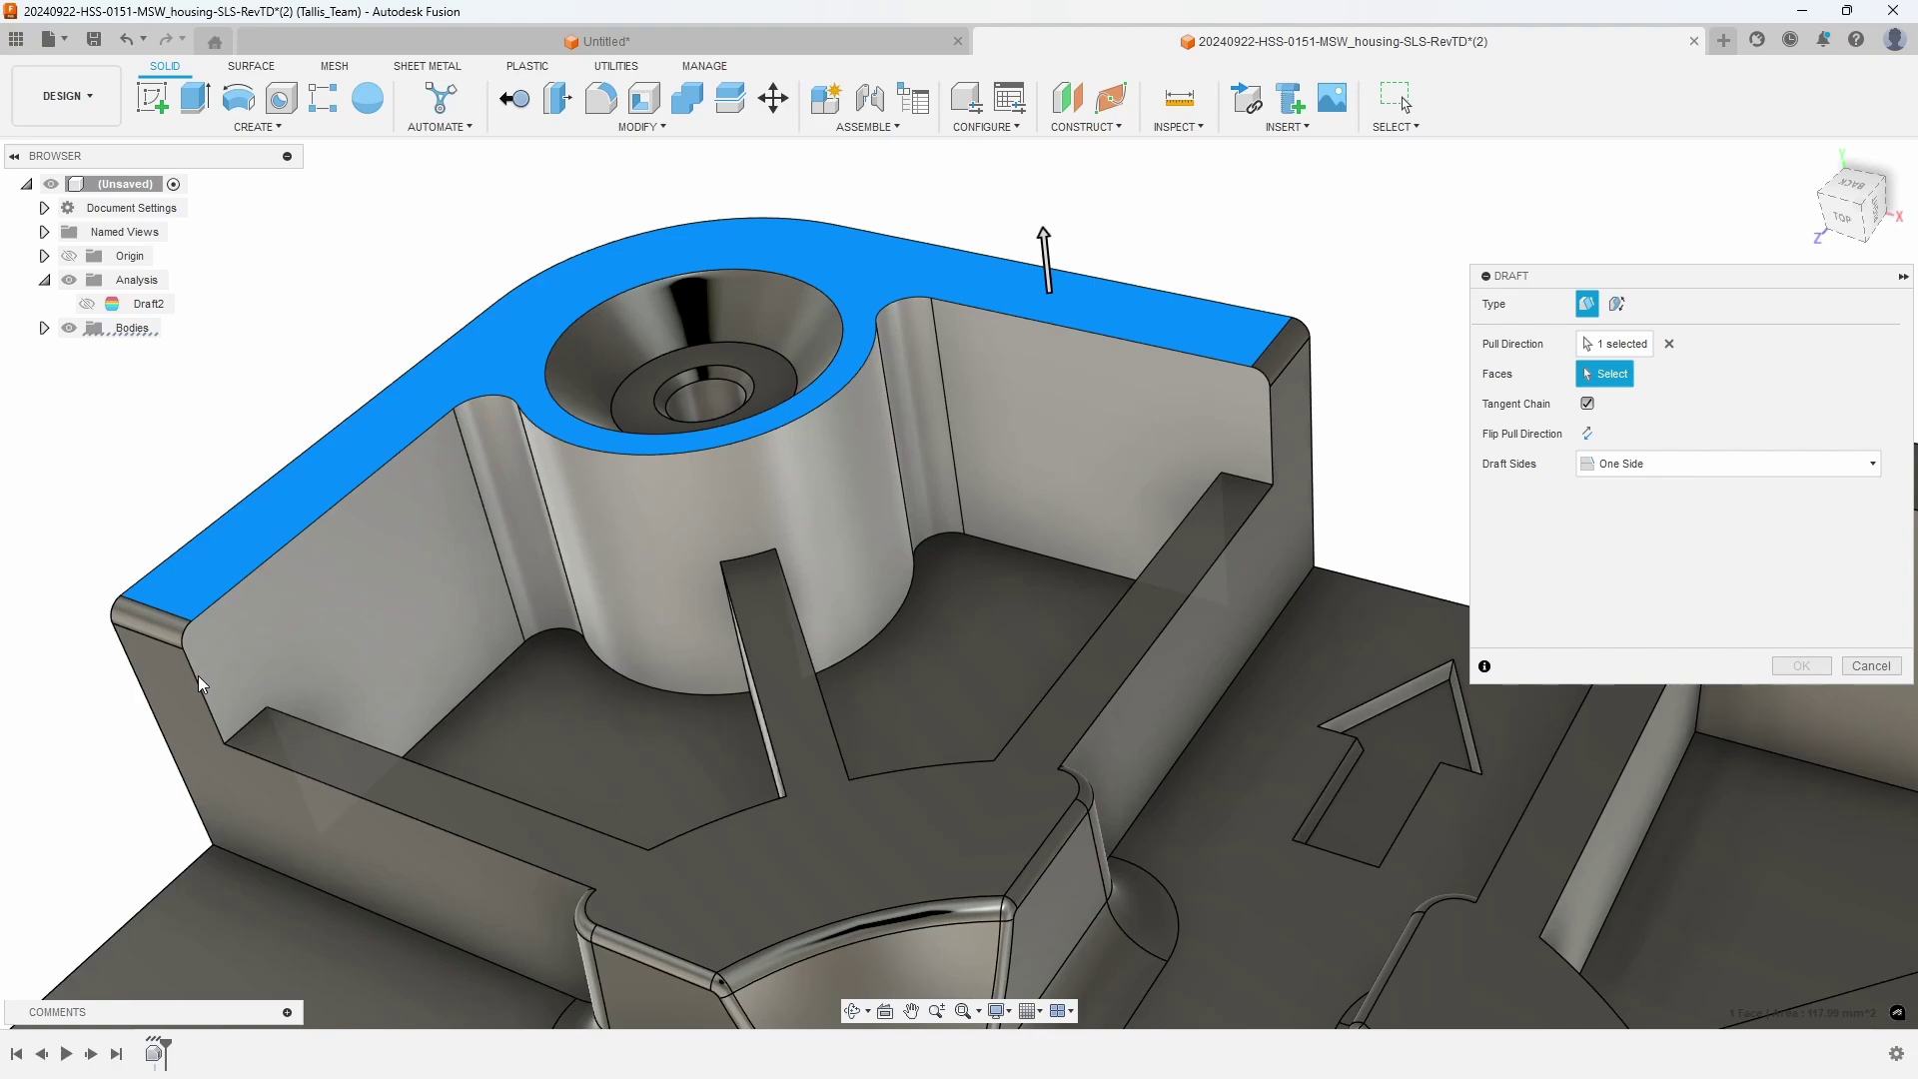
pyautogui.click(1105, 390)
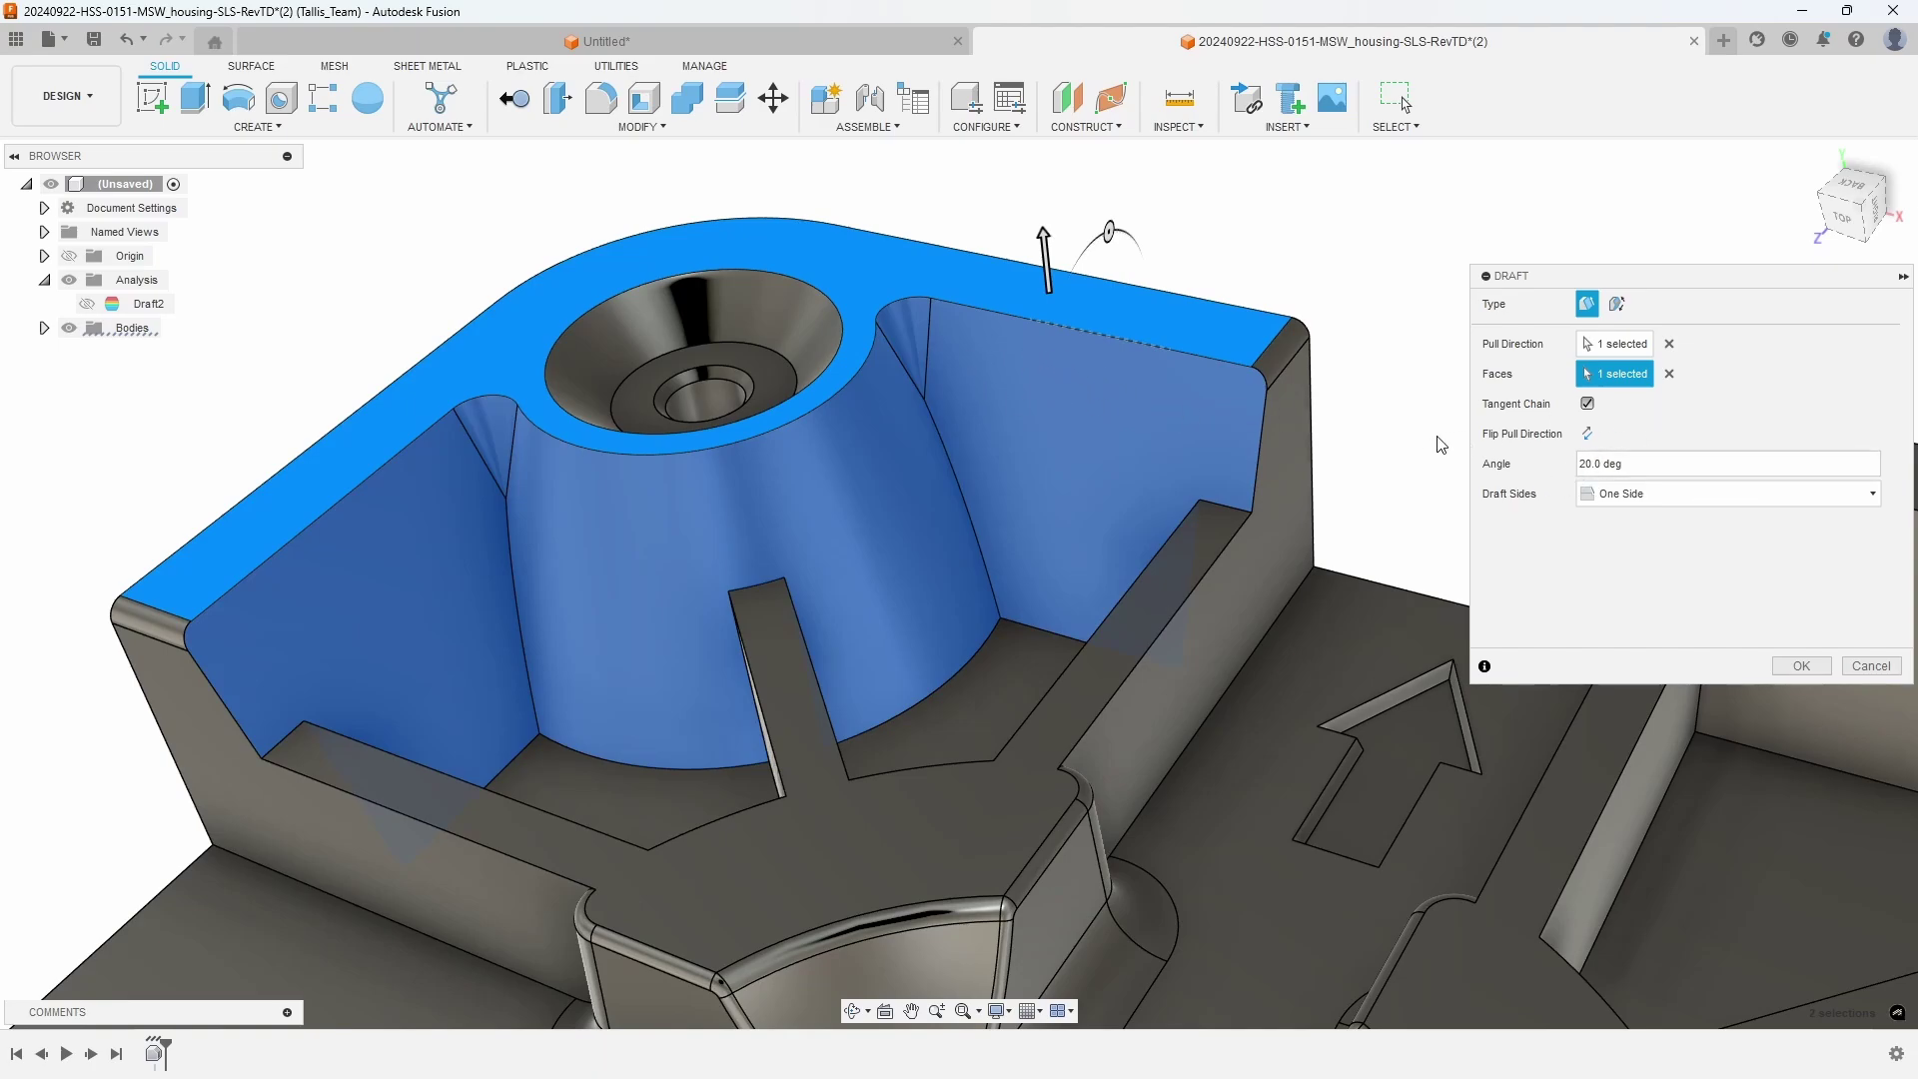
pyautogui.keyDown('shift'); pyautogui.moveTo(1082, 380); pyautogui.dragTo(1131, 384, button='middle'); pyautogui.keyUp('shift')
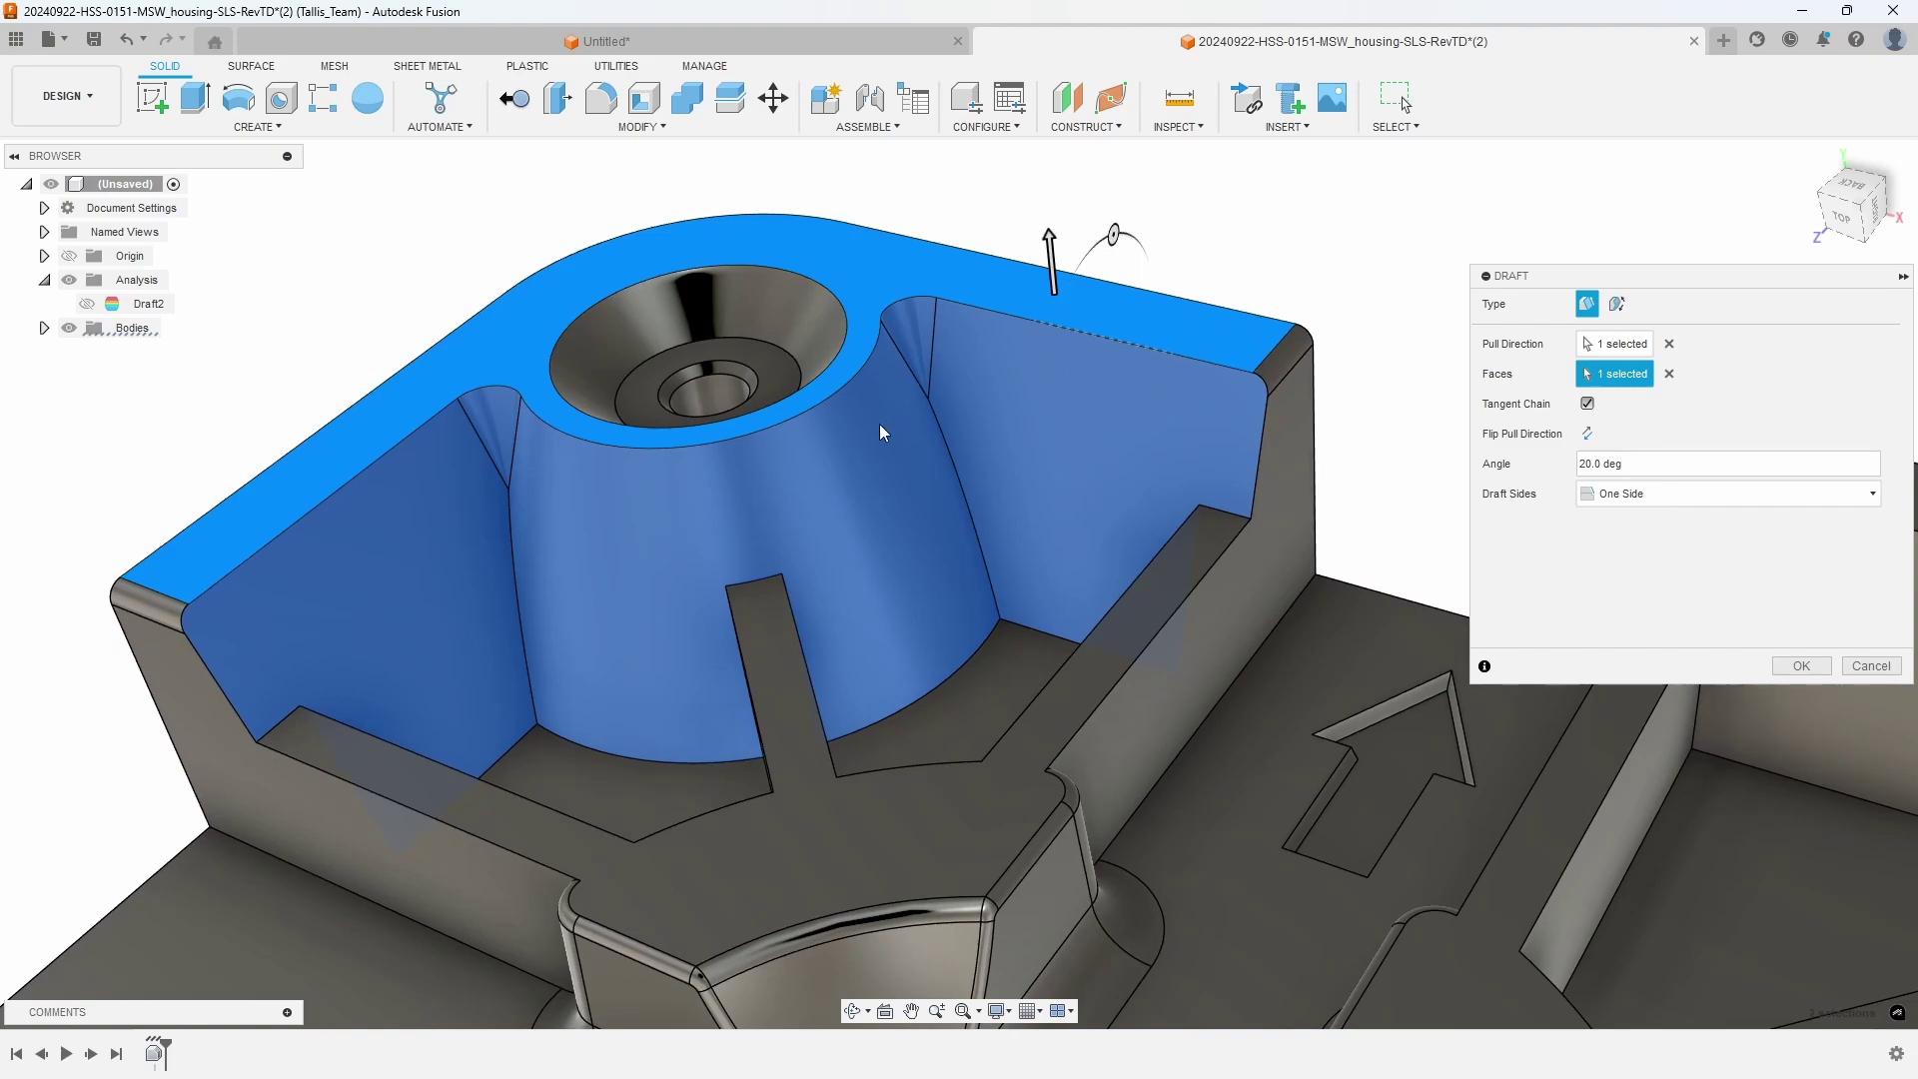
pyautogui.keyDown('shift'); pyautogui.moveTo(879, 423); pyautogui.dragTo(849, 414, button='middle'); pyautogui.keyUp('shift')
pyautogui.moveTo(1121, 244); pyautogui.dragTo(1100, 250)
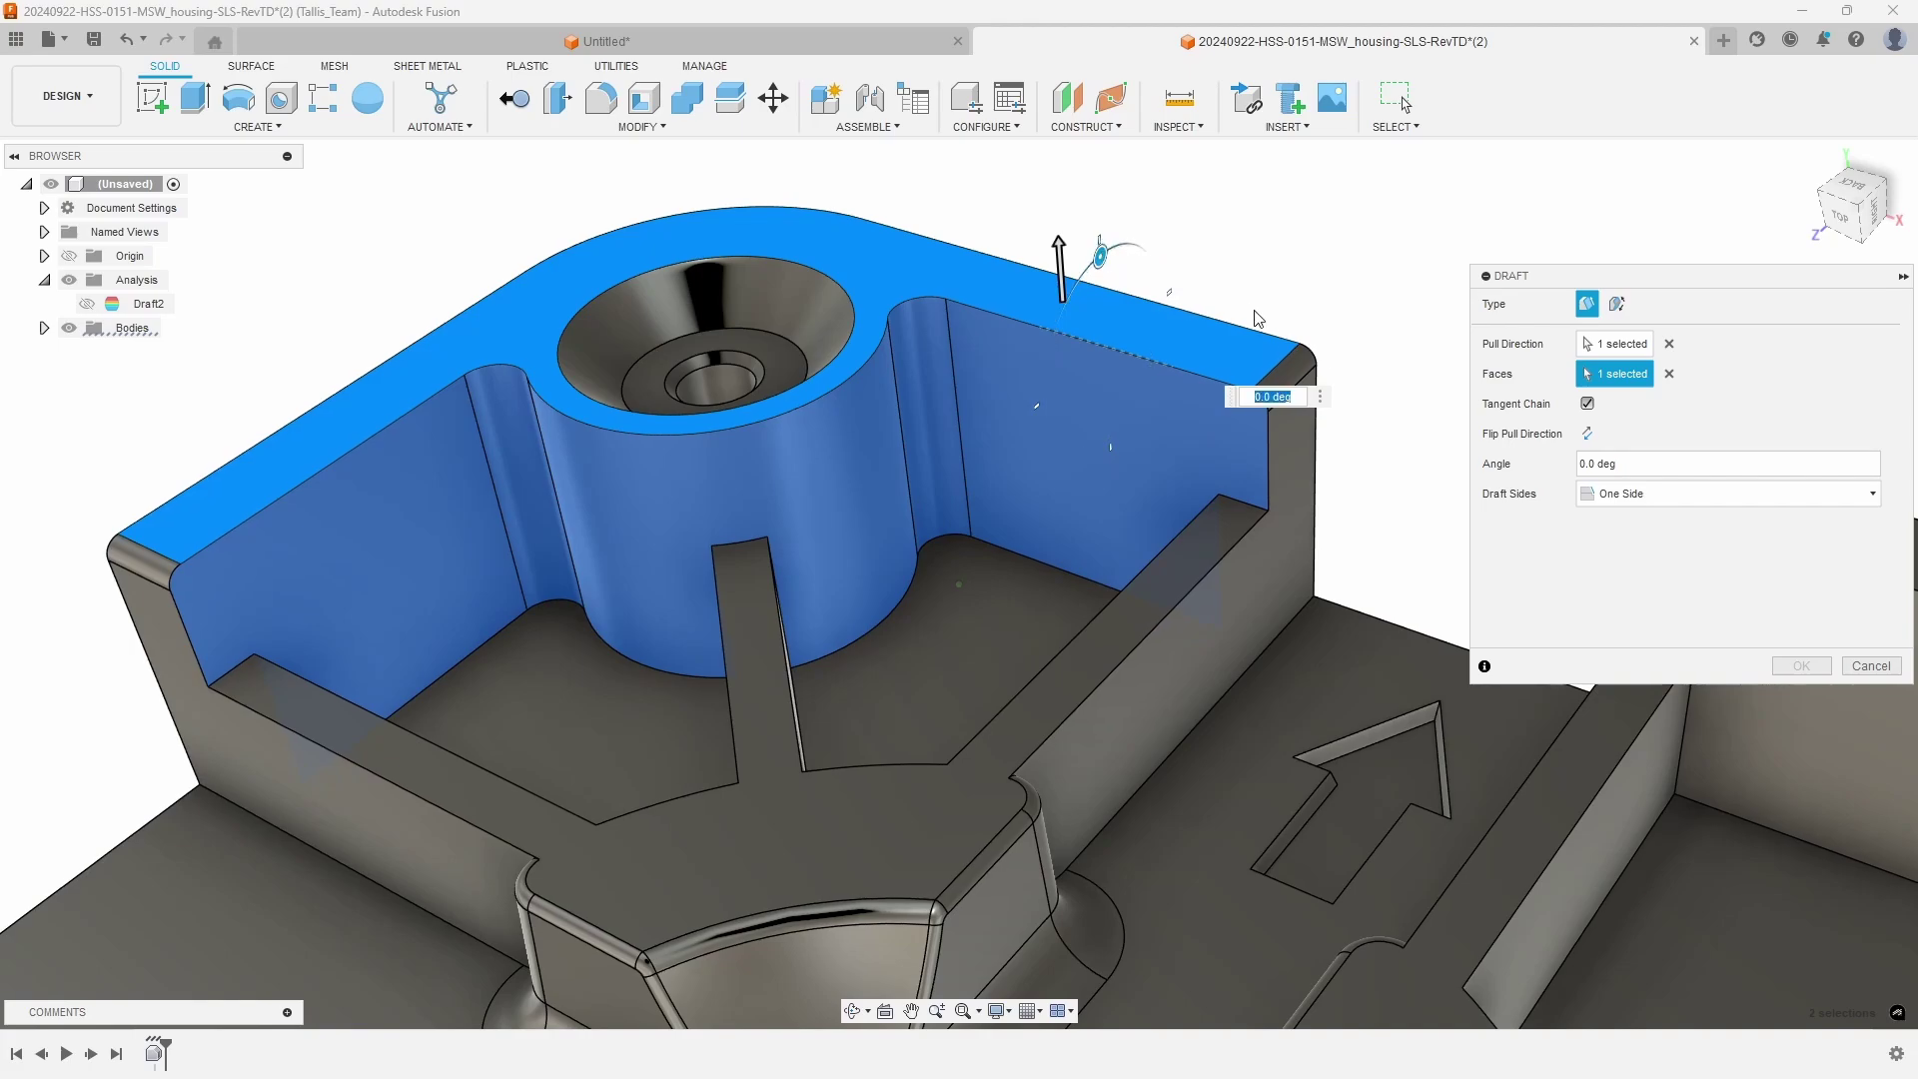
pyautogui.click(1584, 461)
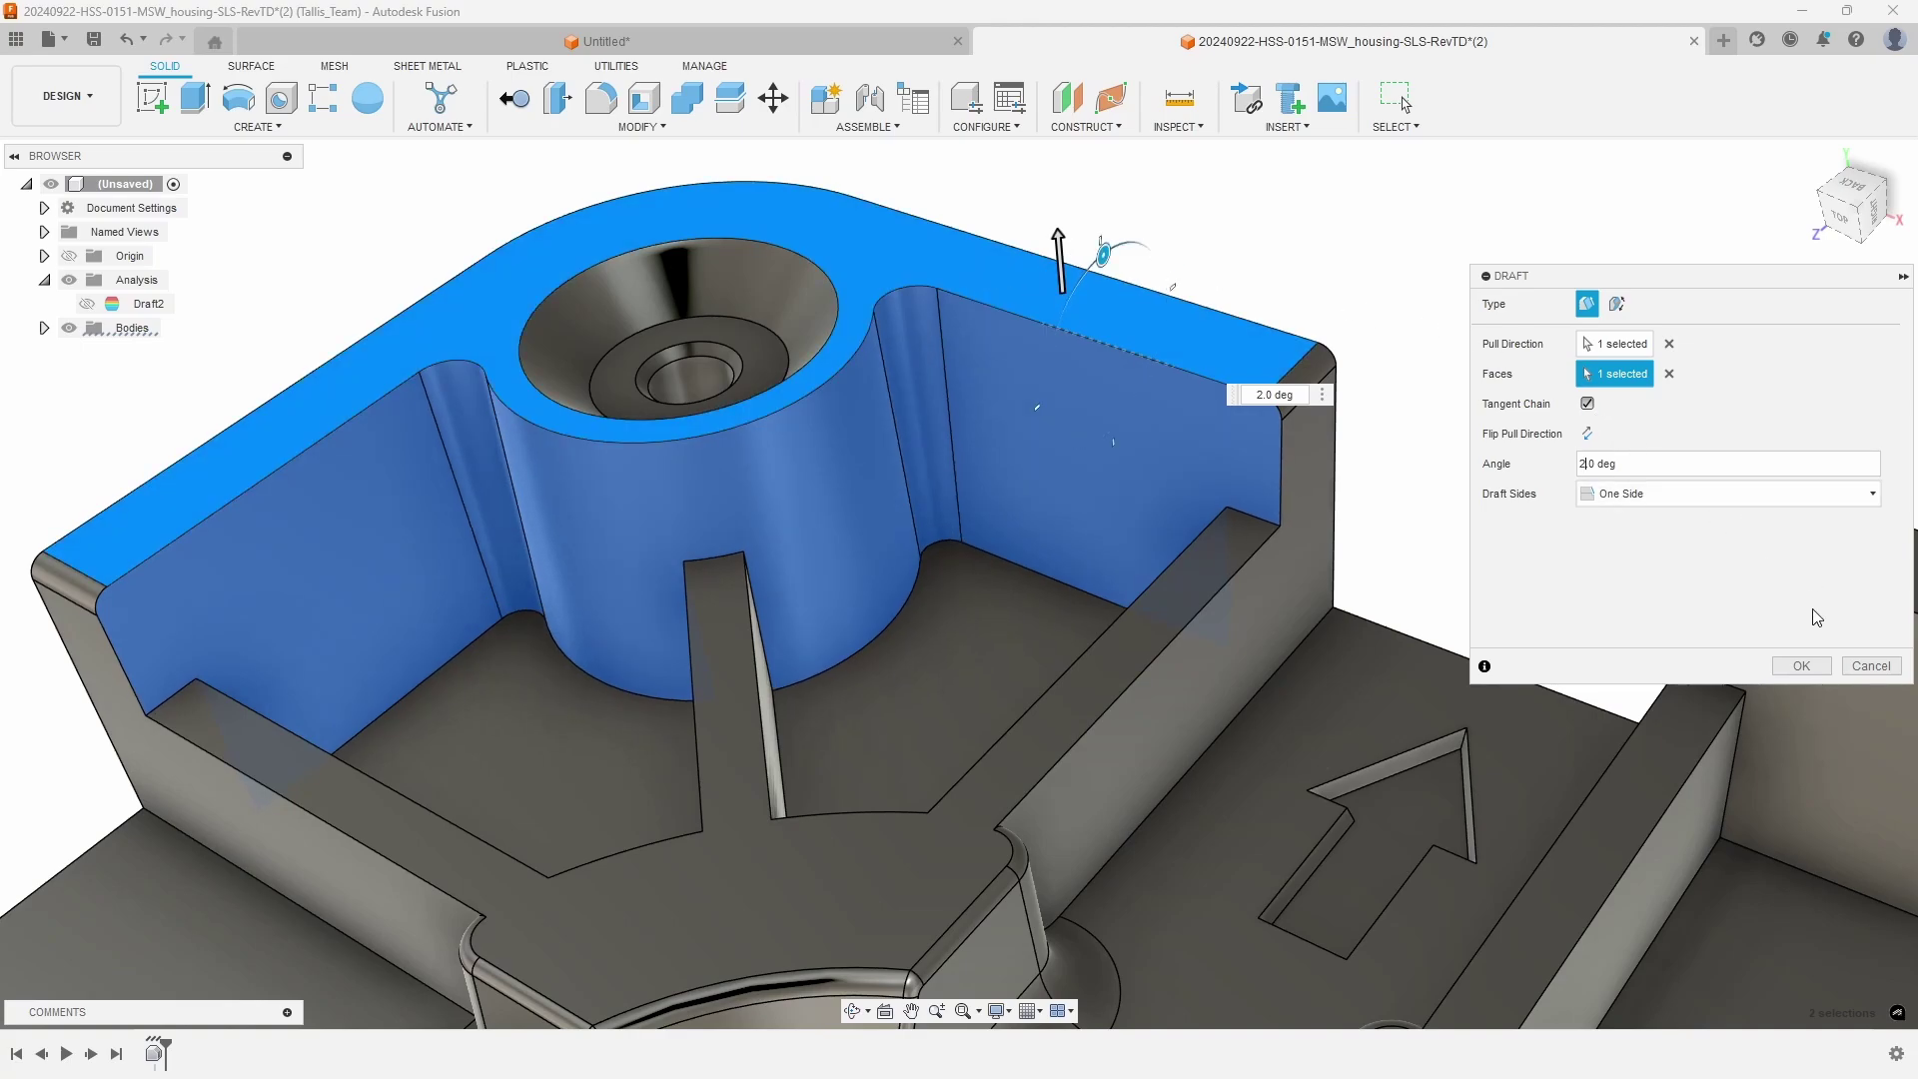
pyautogui.click(1802, 667)
pyautogui.keyDown('shift'); pyautogui.moveTo(1554, 339); pyautogui.dragTo(100, 303, button='middle'); pyautogui.keyUp('shift')
# Step: Show Draft2 to check the drafted pocket walls are green, then hide it and open MODIFY
pyautogui.click(88, 302)
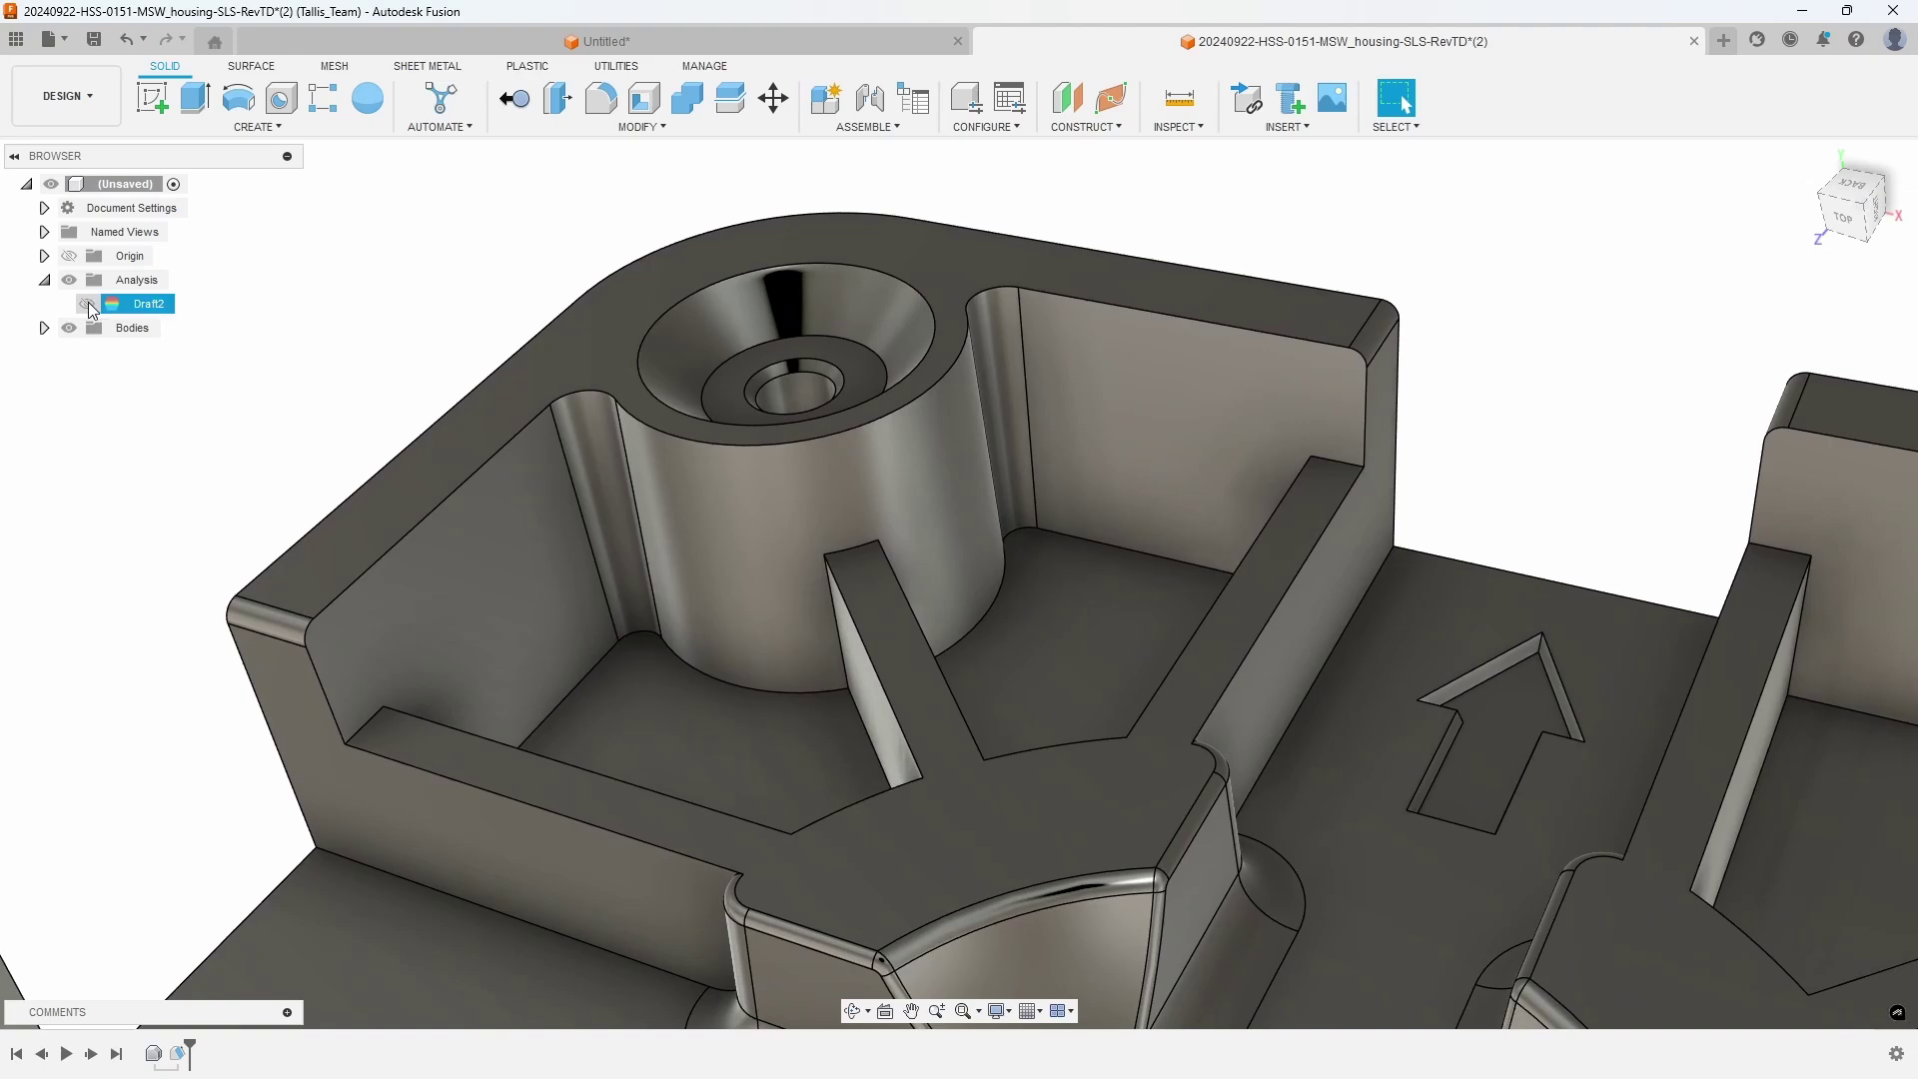
pyautogui.click(88, 302)
pyautogui.keyDown('shift'); pyautogui.moveTo(637, 428); pyautogui.dragTo(302, 384, button='middle'); pyautogui.keyUp('shift')
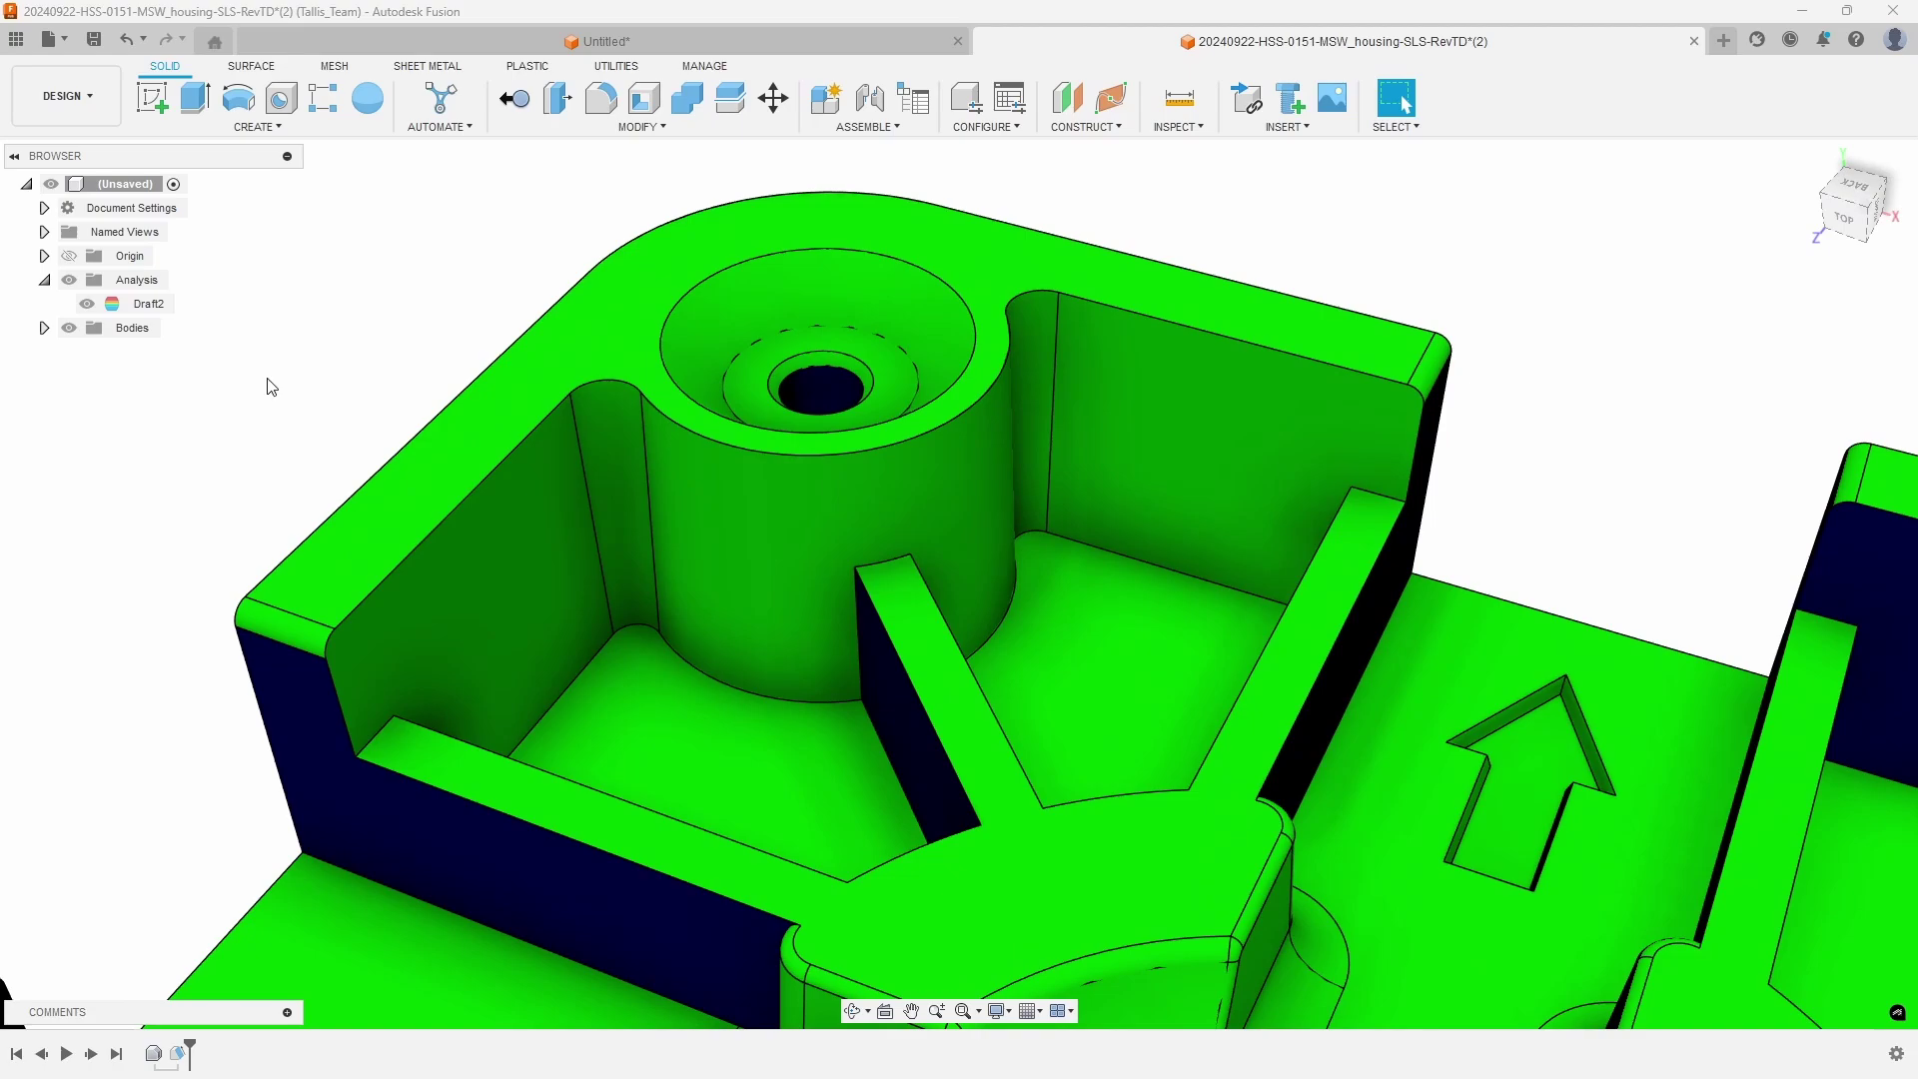
pyautogui.click(88, 303)
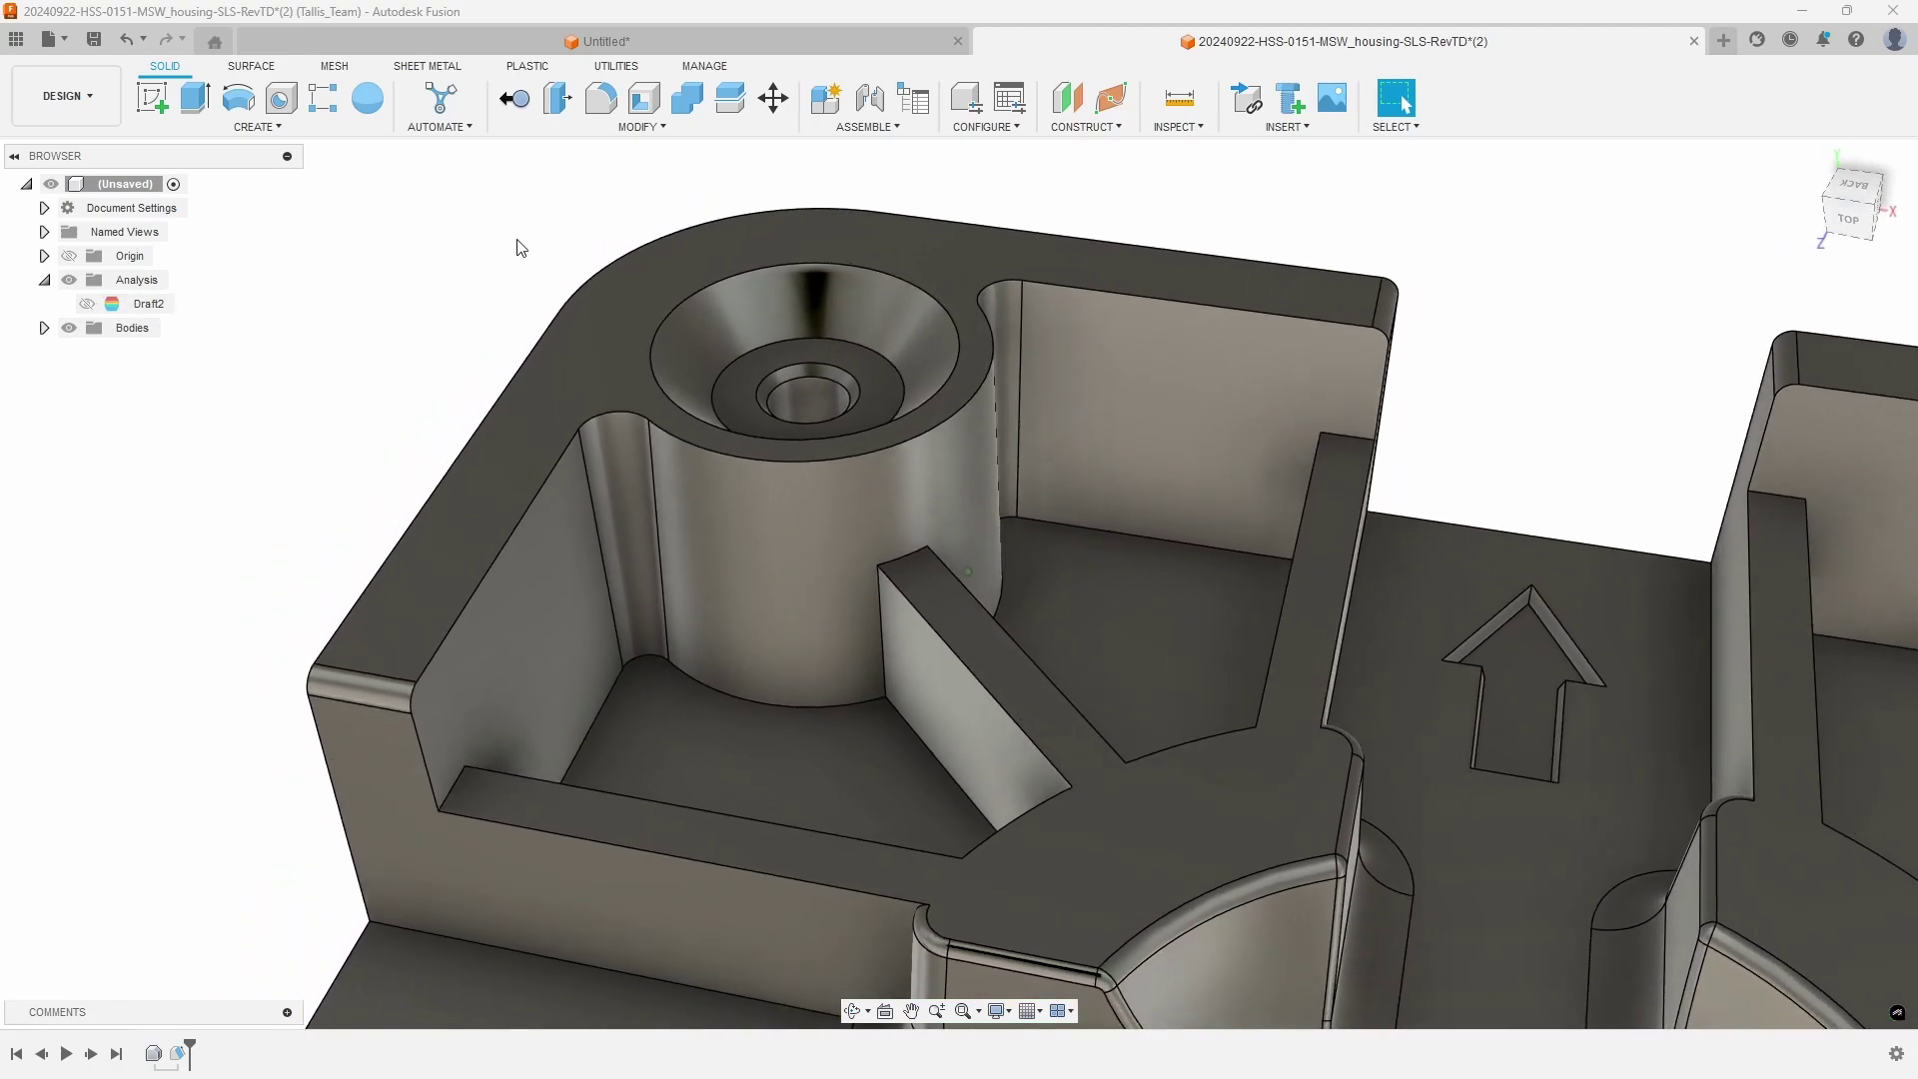
pyautogui.click(605, 125)
# Step: Start a new Draft with the rib's side wall as the face and the pull direction cleared
pyautogui.click(605, 124)
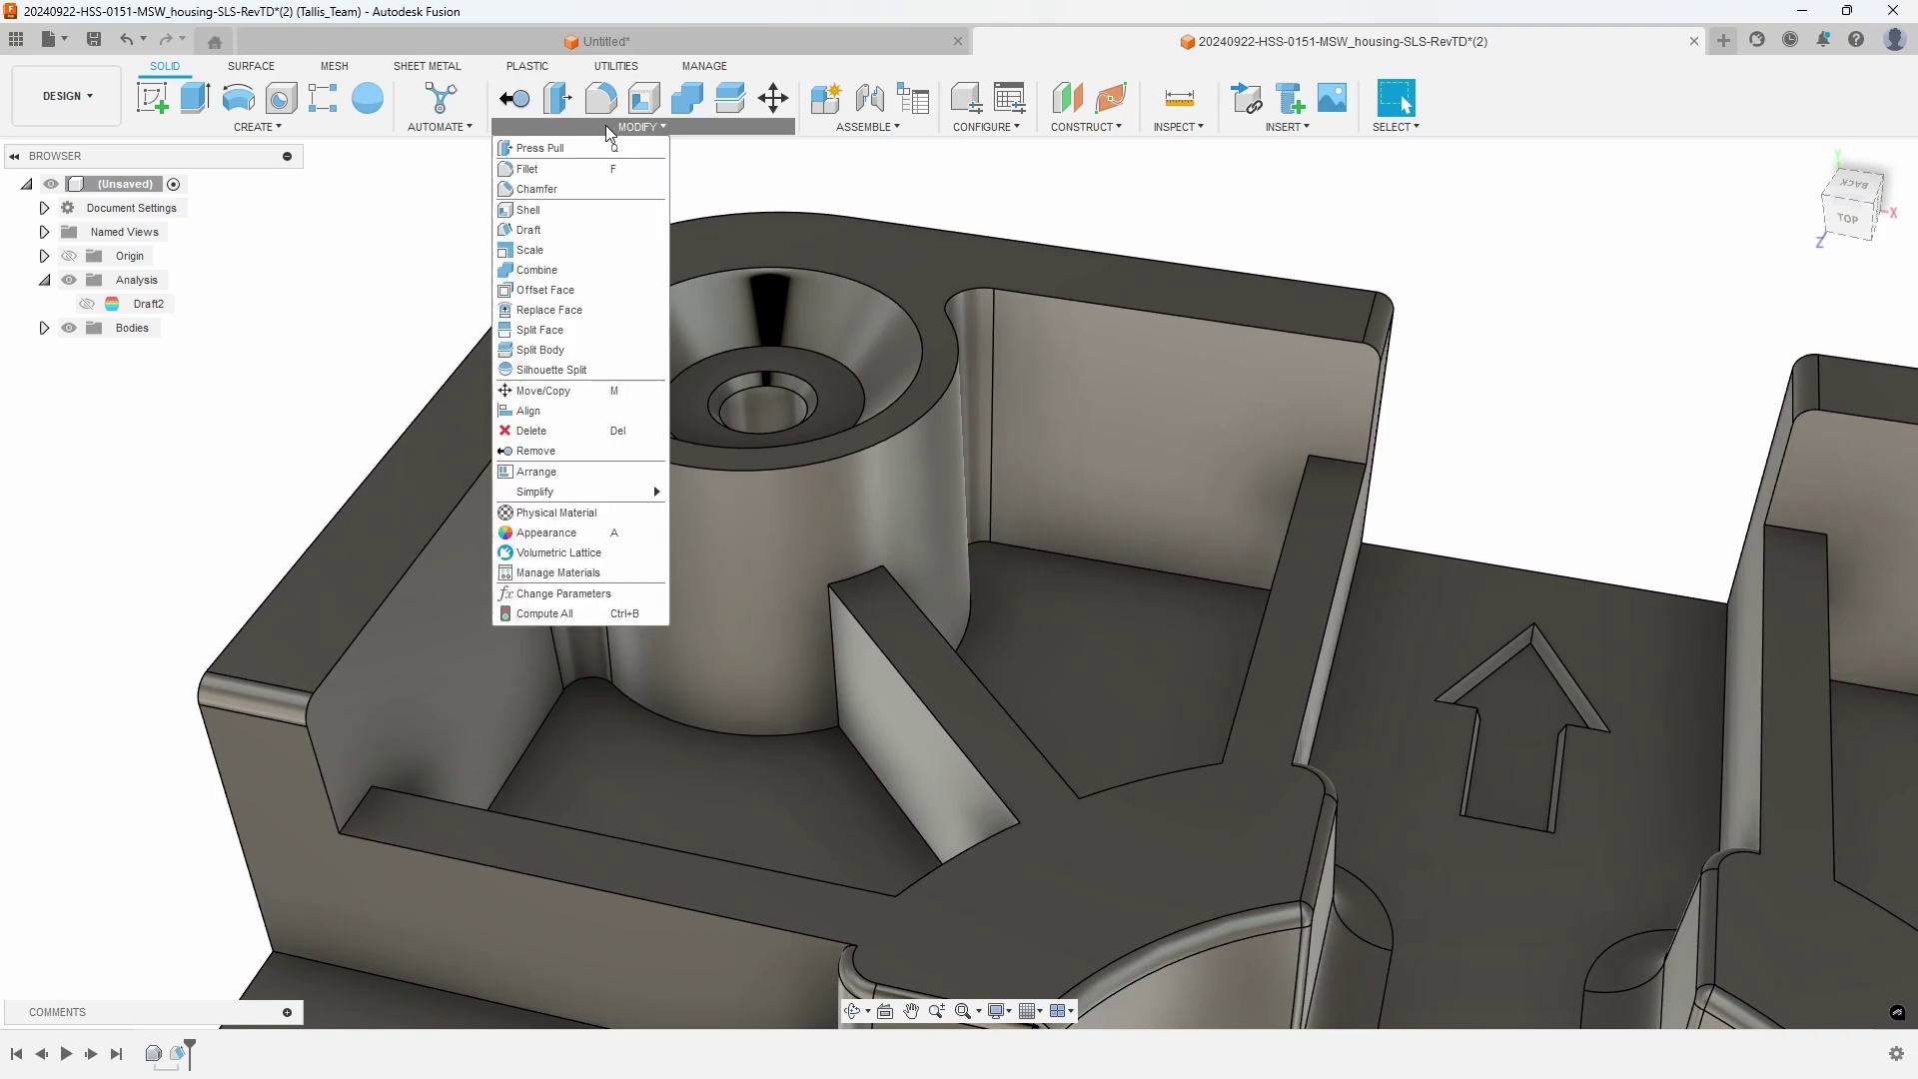
pyautogui.click(559, 232)
pyautogui.keyDown('shift'); pyautogui.moveTo(1237, 418); pyautogui.dragTo(1202, 462, button='middle'); pyautogui.keyUp('shift')
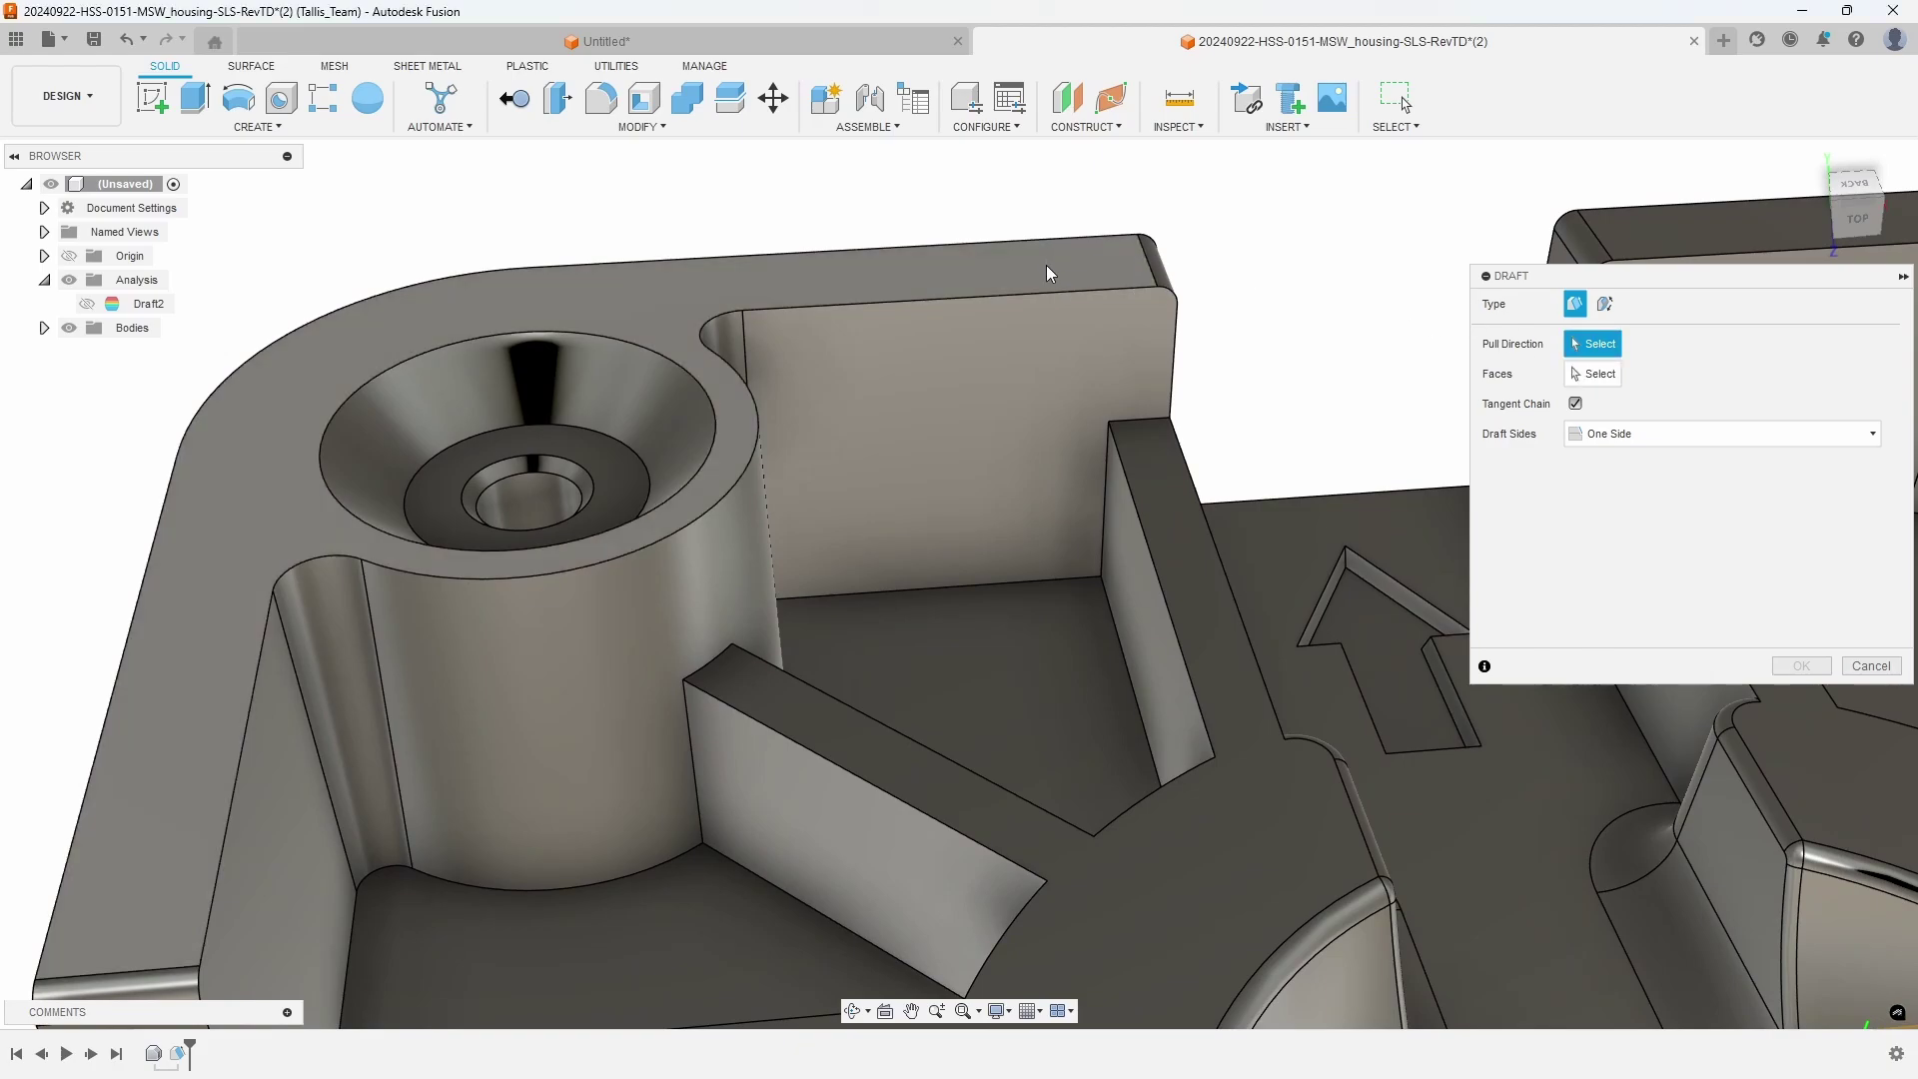
pyautogui.click(1046, 266)
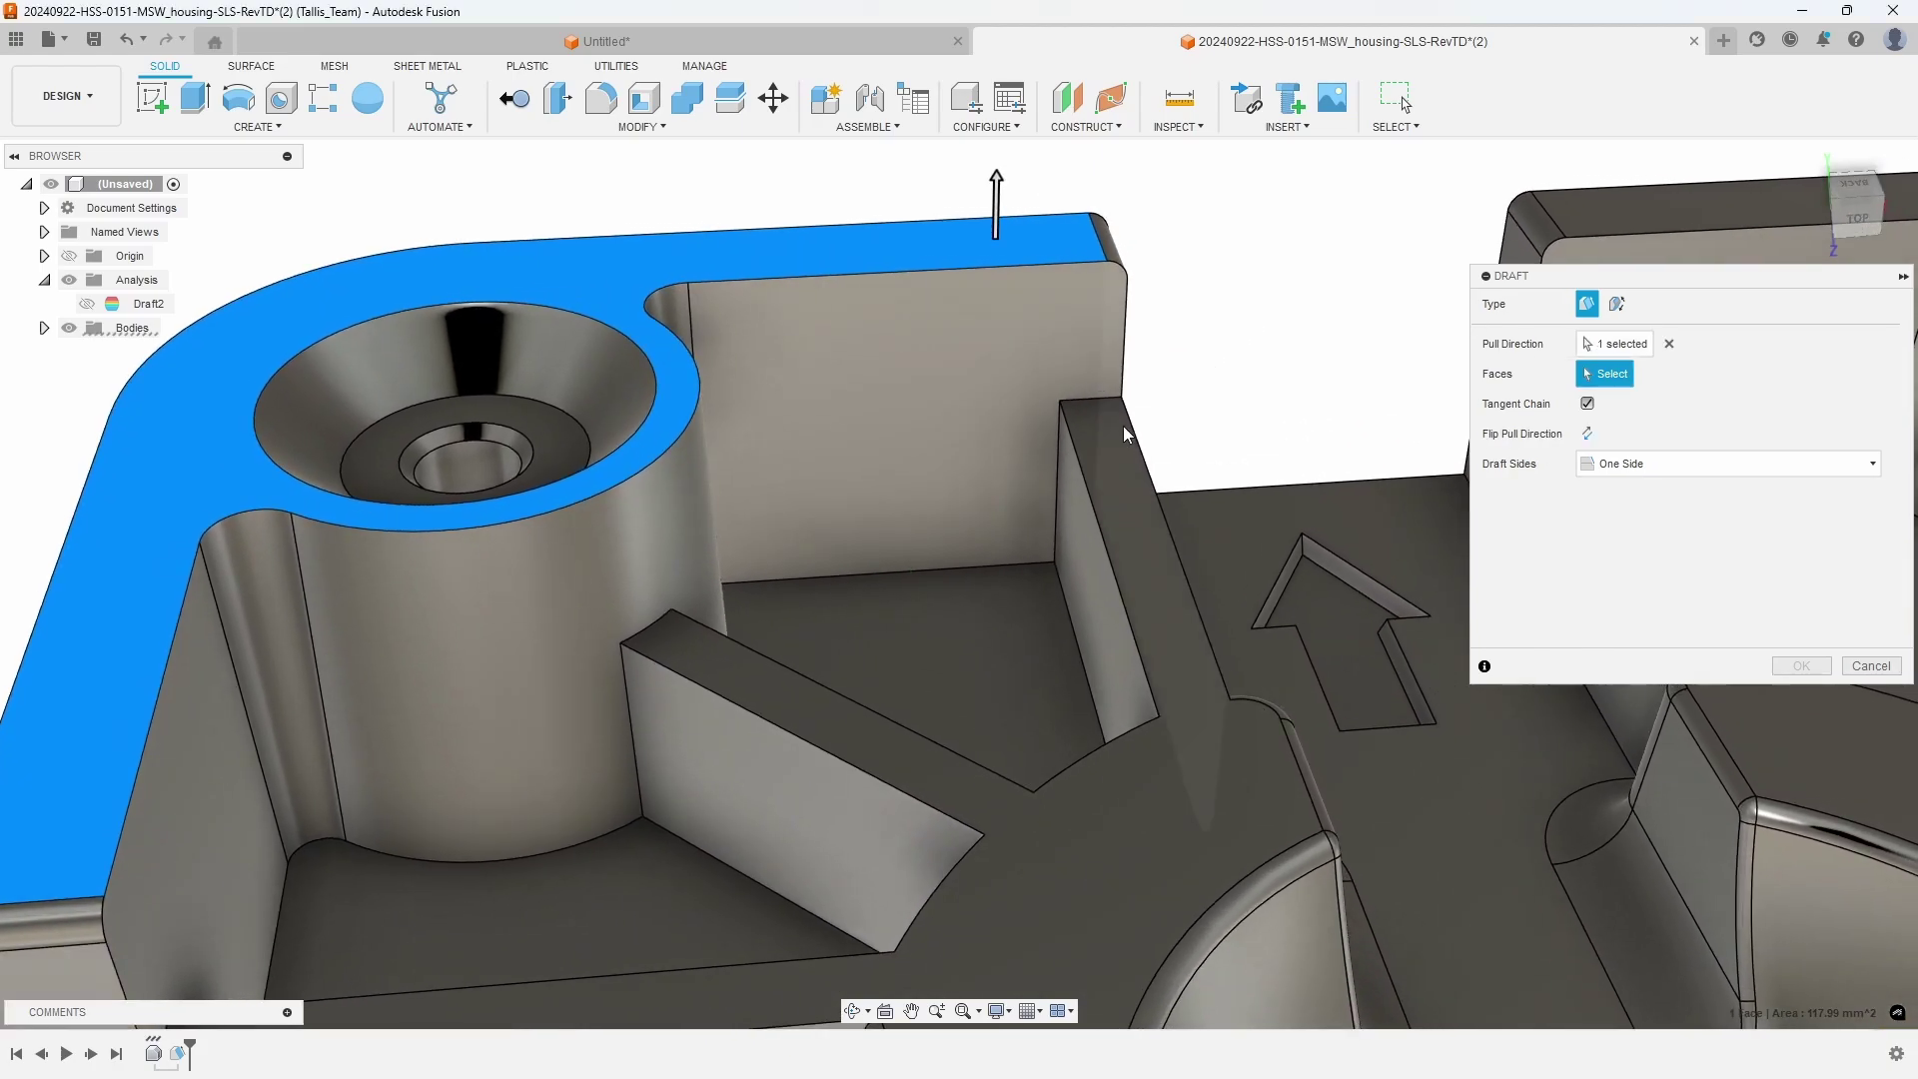
pyautogui.click(1072, 507)
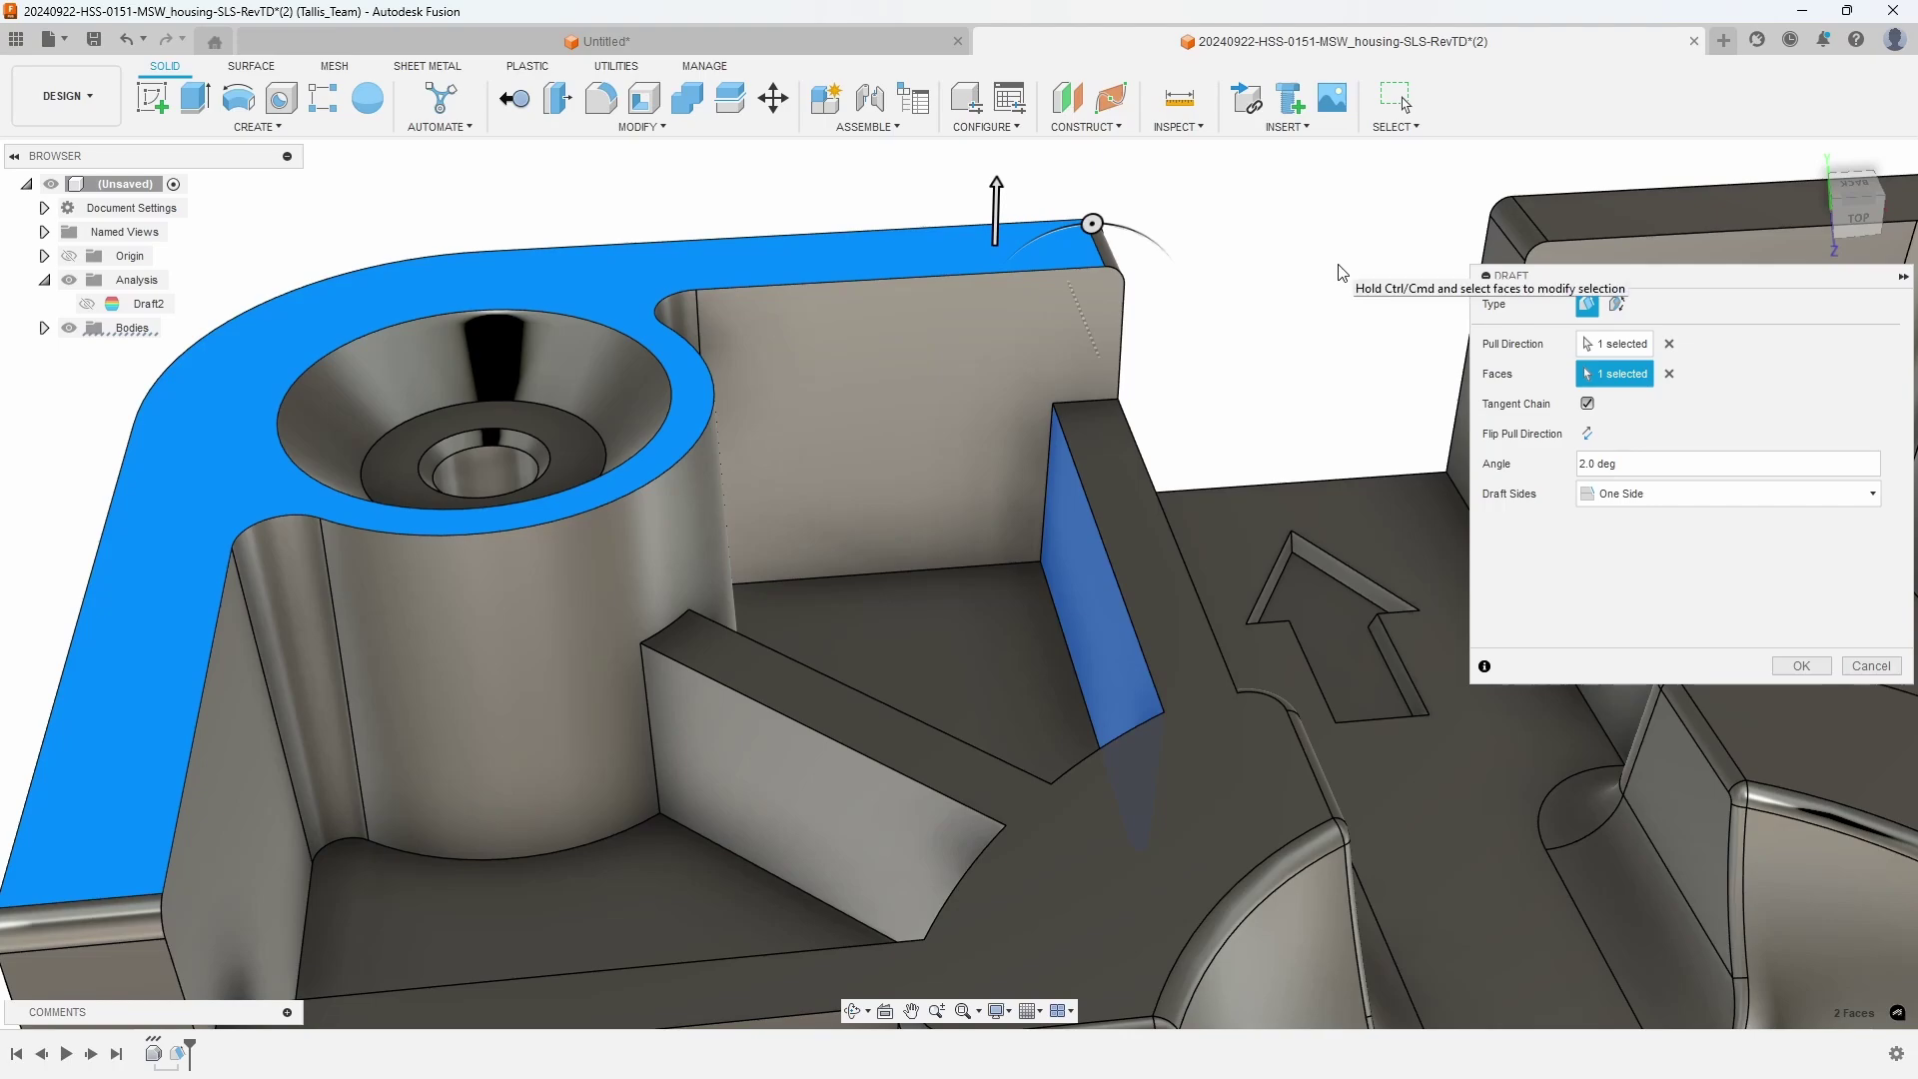
pyautogui.click(1670, 345)
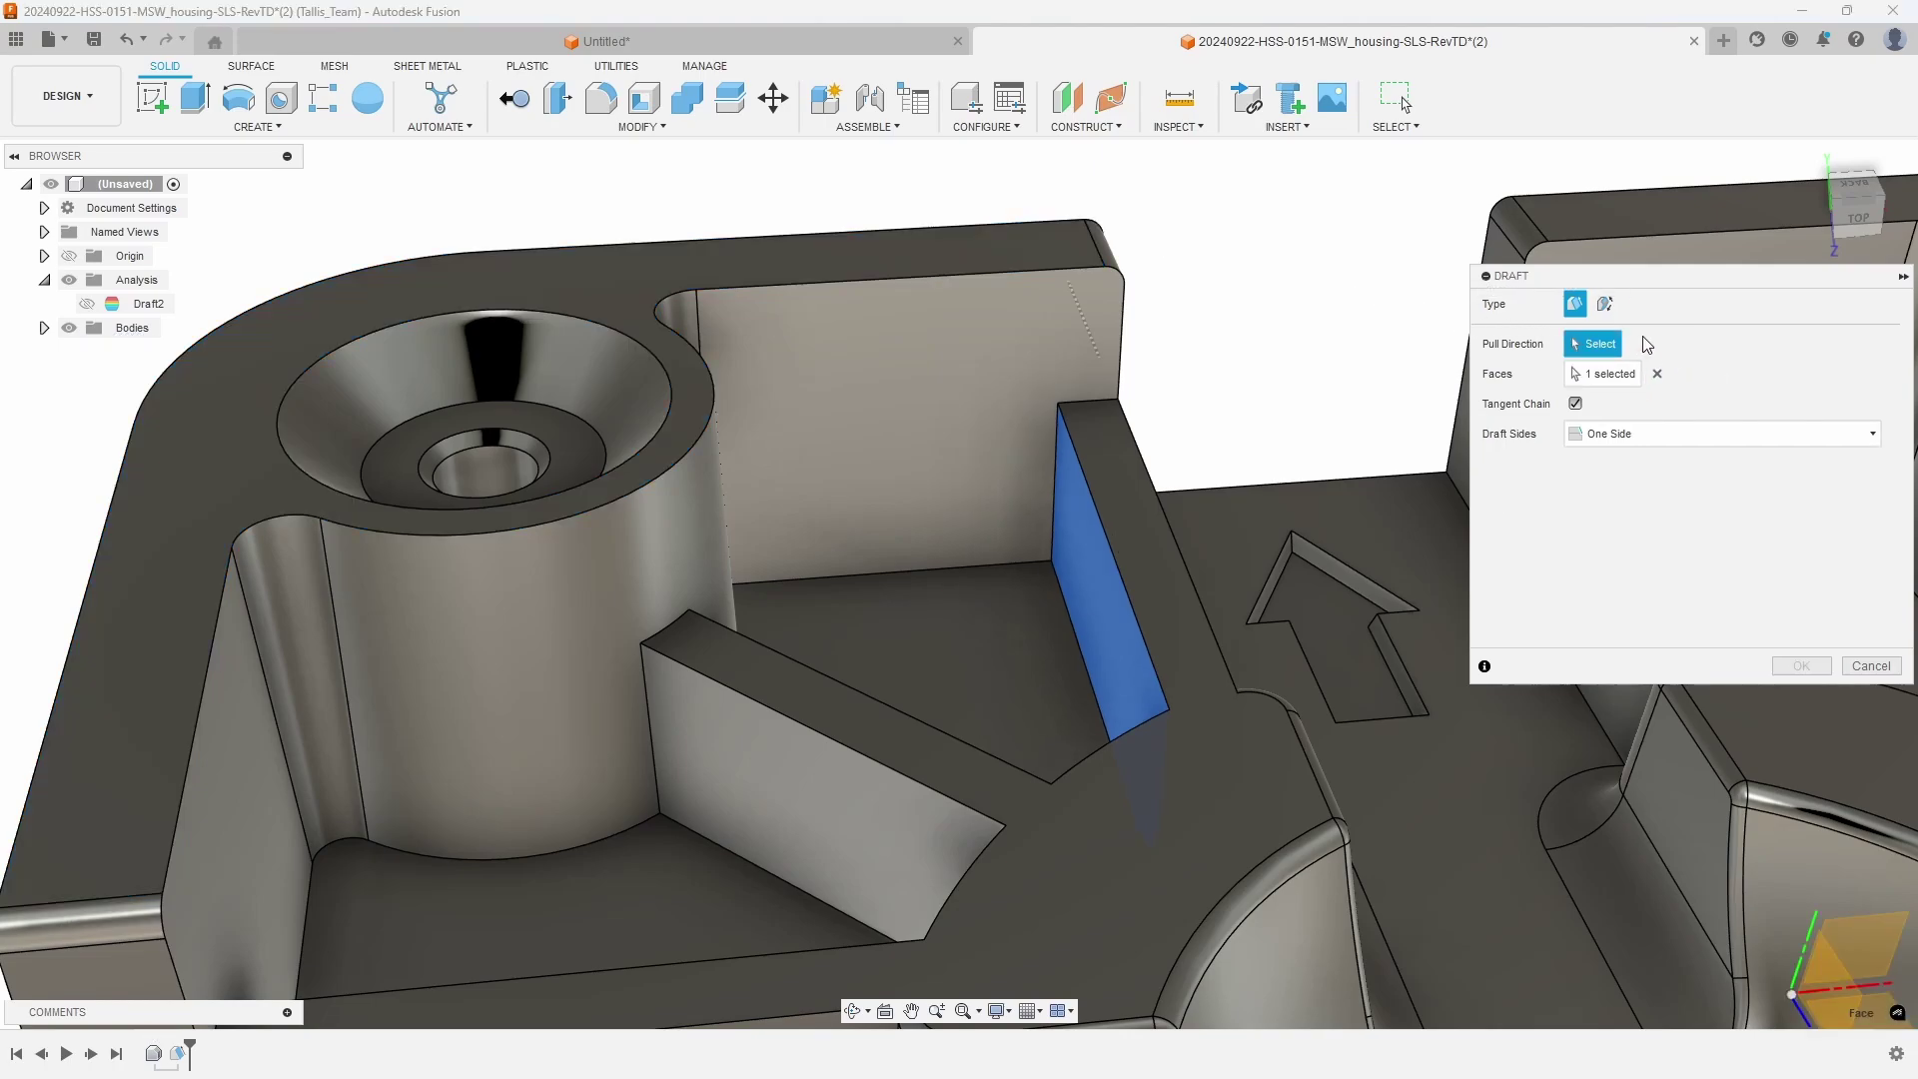
# Step: Set the pull direction to the rib's top face, after trying and discarding the floor face
pyautogui.click(1096, 422)
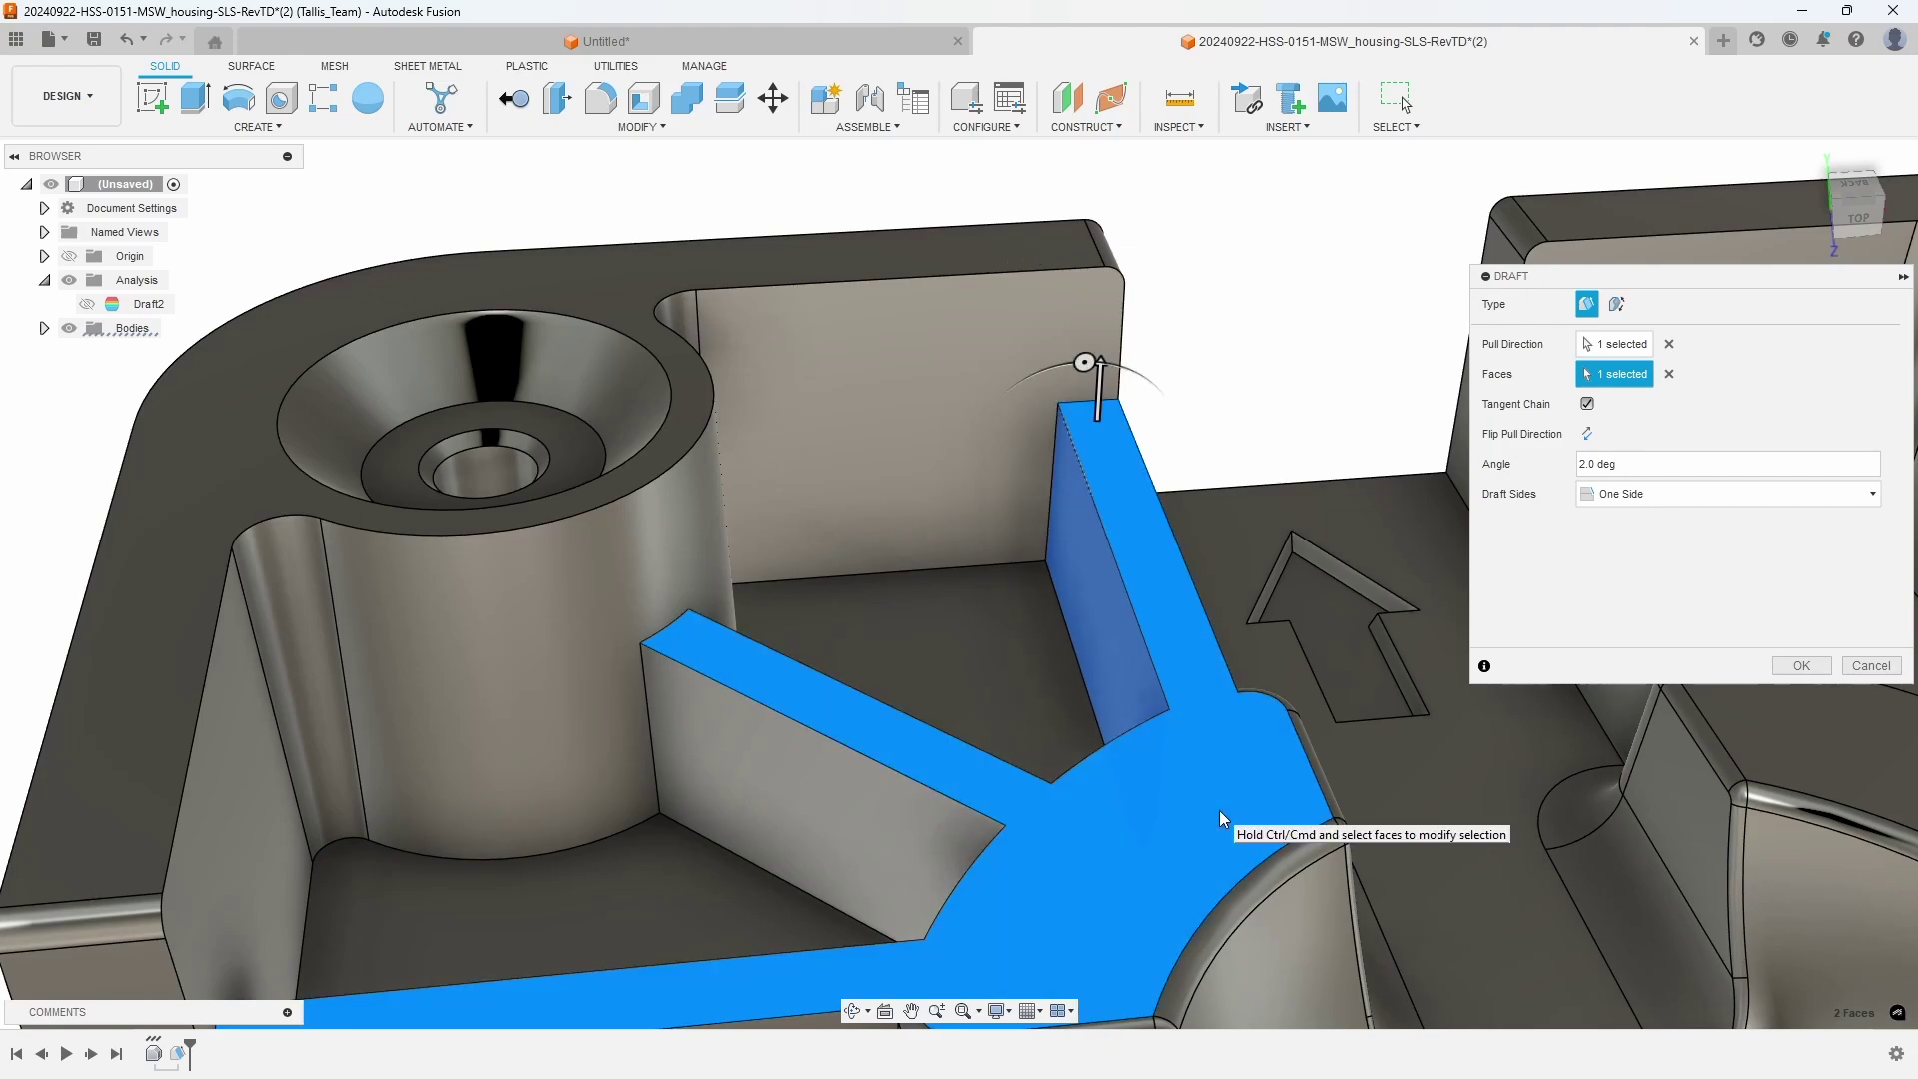
pyautogui.click(1669, 344)
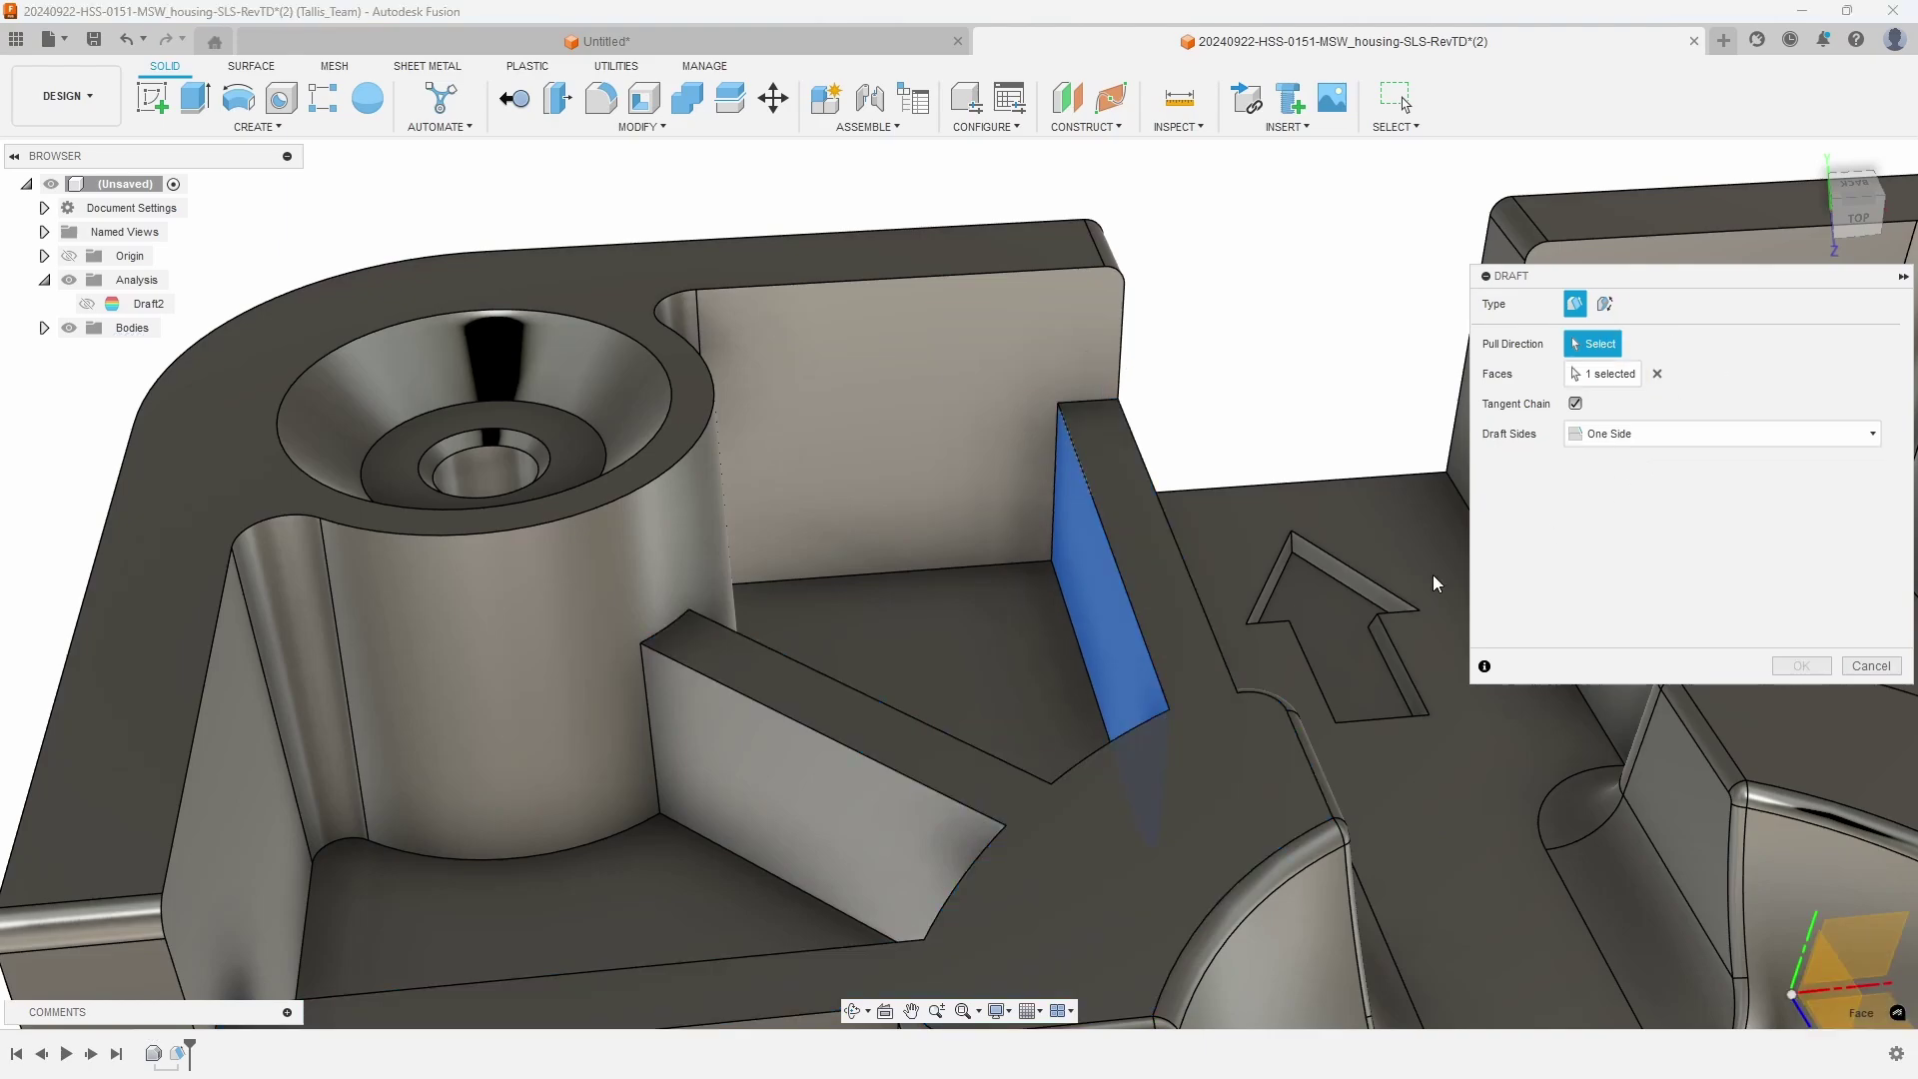
pyautogui.click(988, 620)
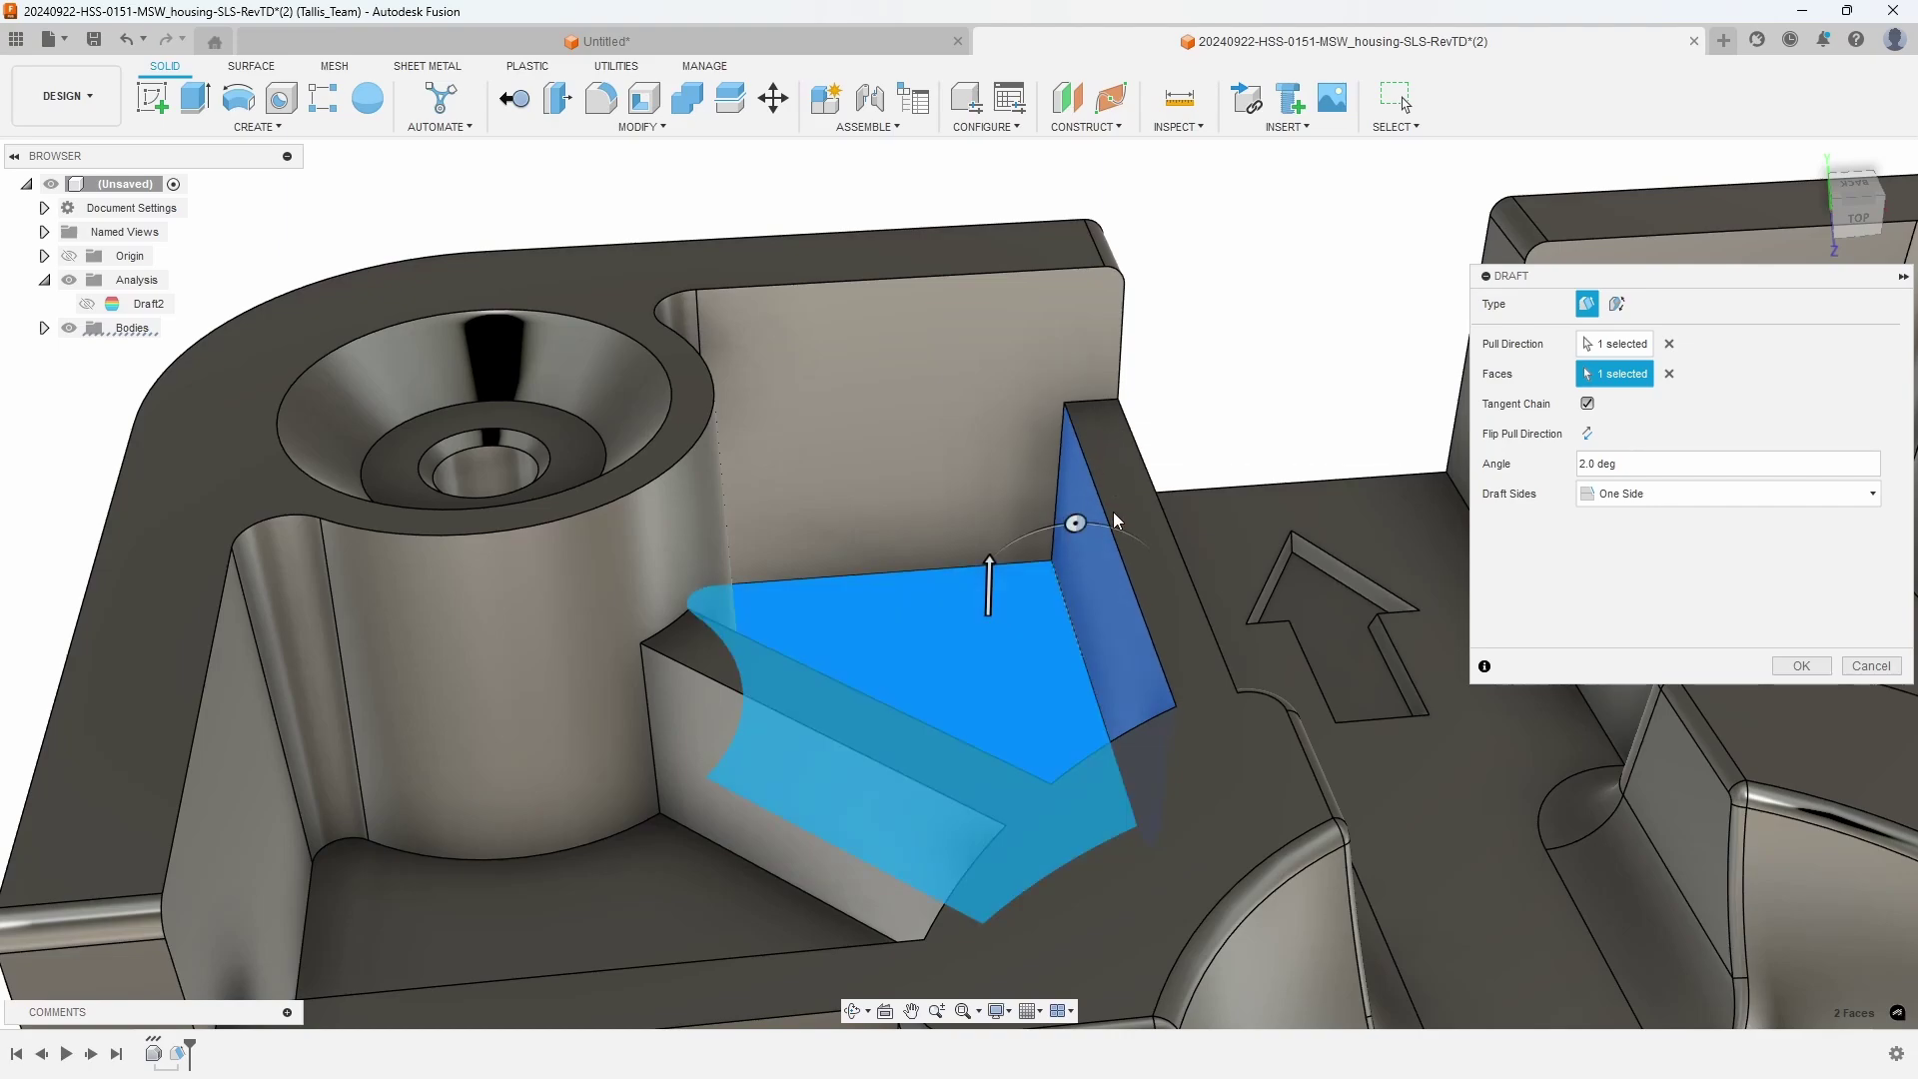
pyautogui.click(1671, 346)
pyautogui.click(1110, 446)
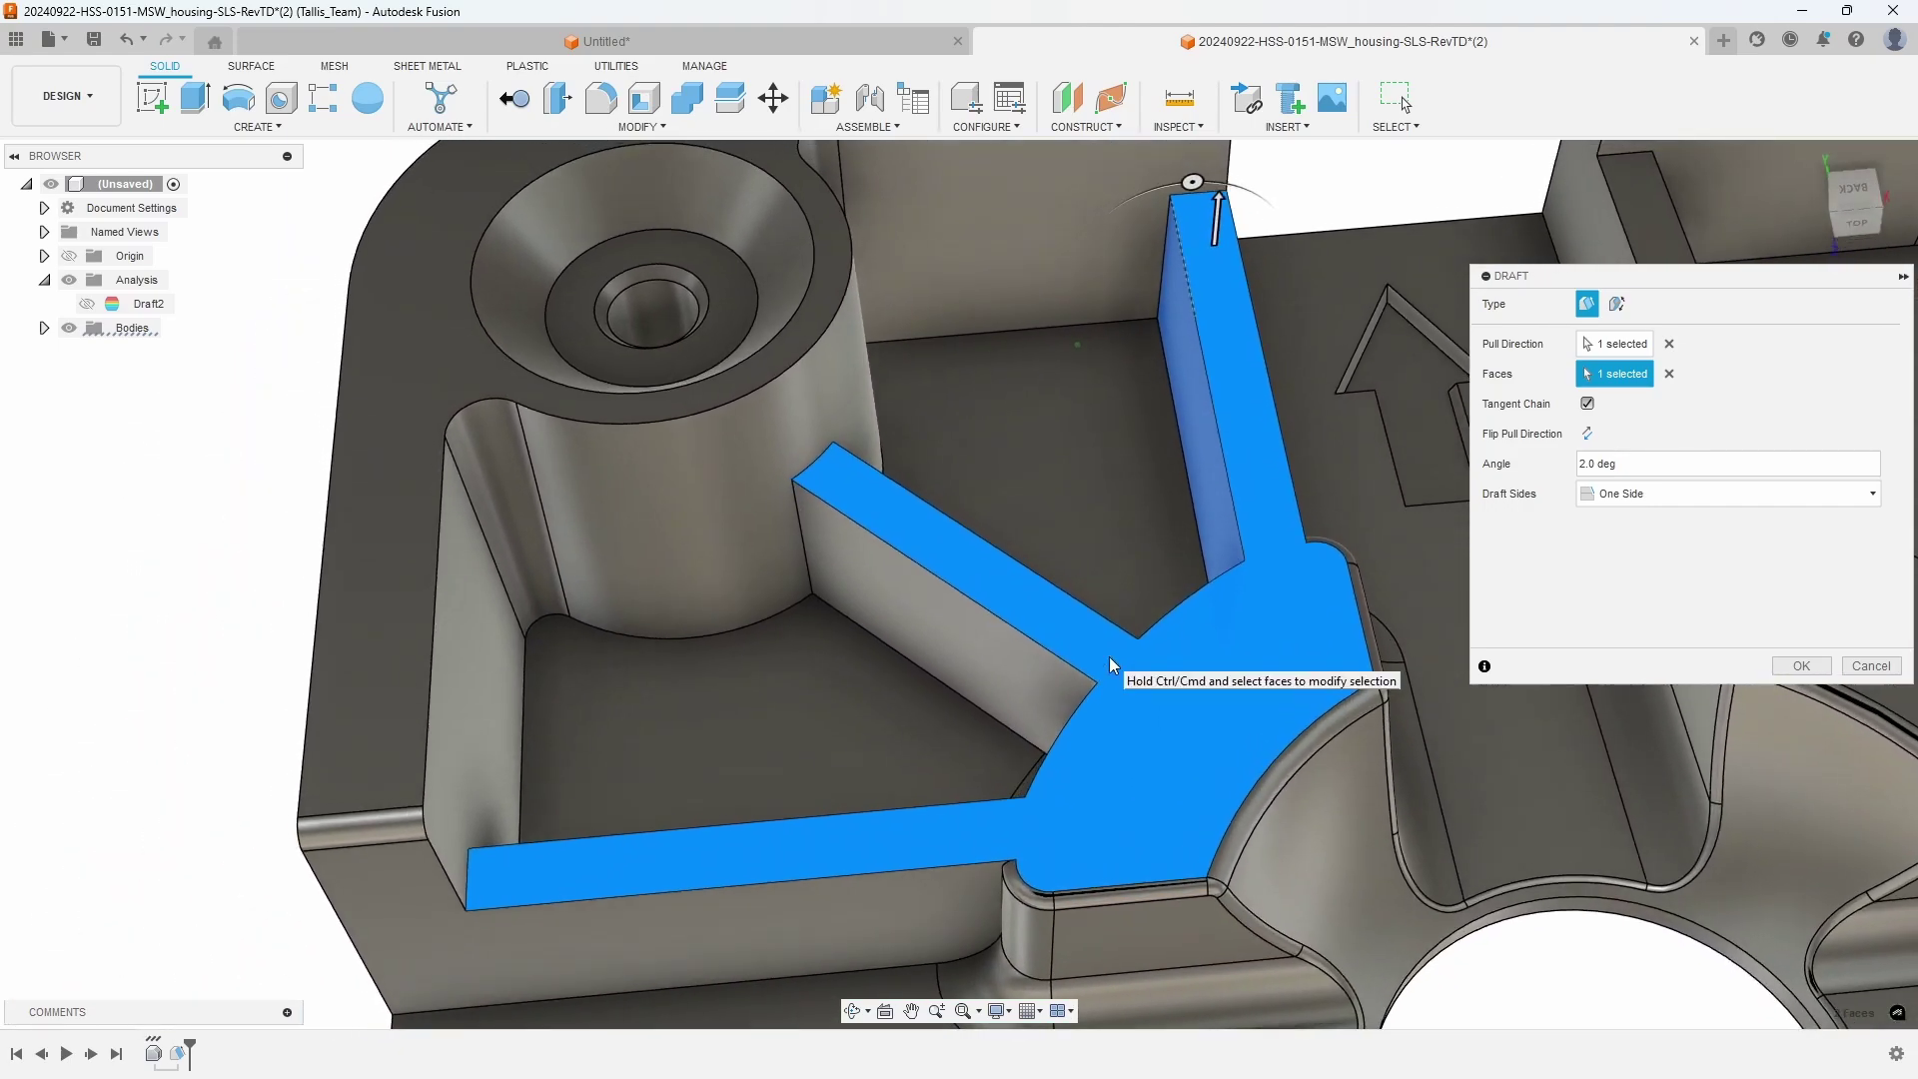
# Step: Add the other rib side faces, five in total, and apply the 2.0 deg draft
pyautogui.keyDown('shift'); pyautogui.moveTo(1108, 656); pyautogui.dragTo(962, 506, button='middle'); pyautogui.keyUp('shift')
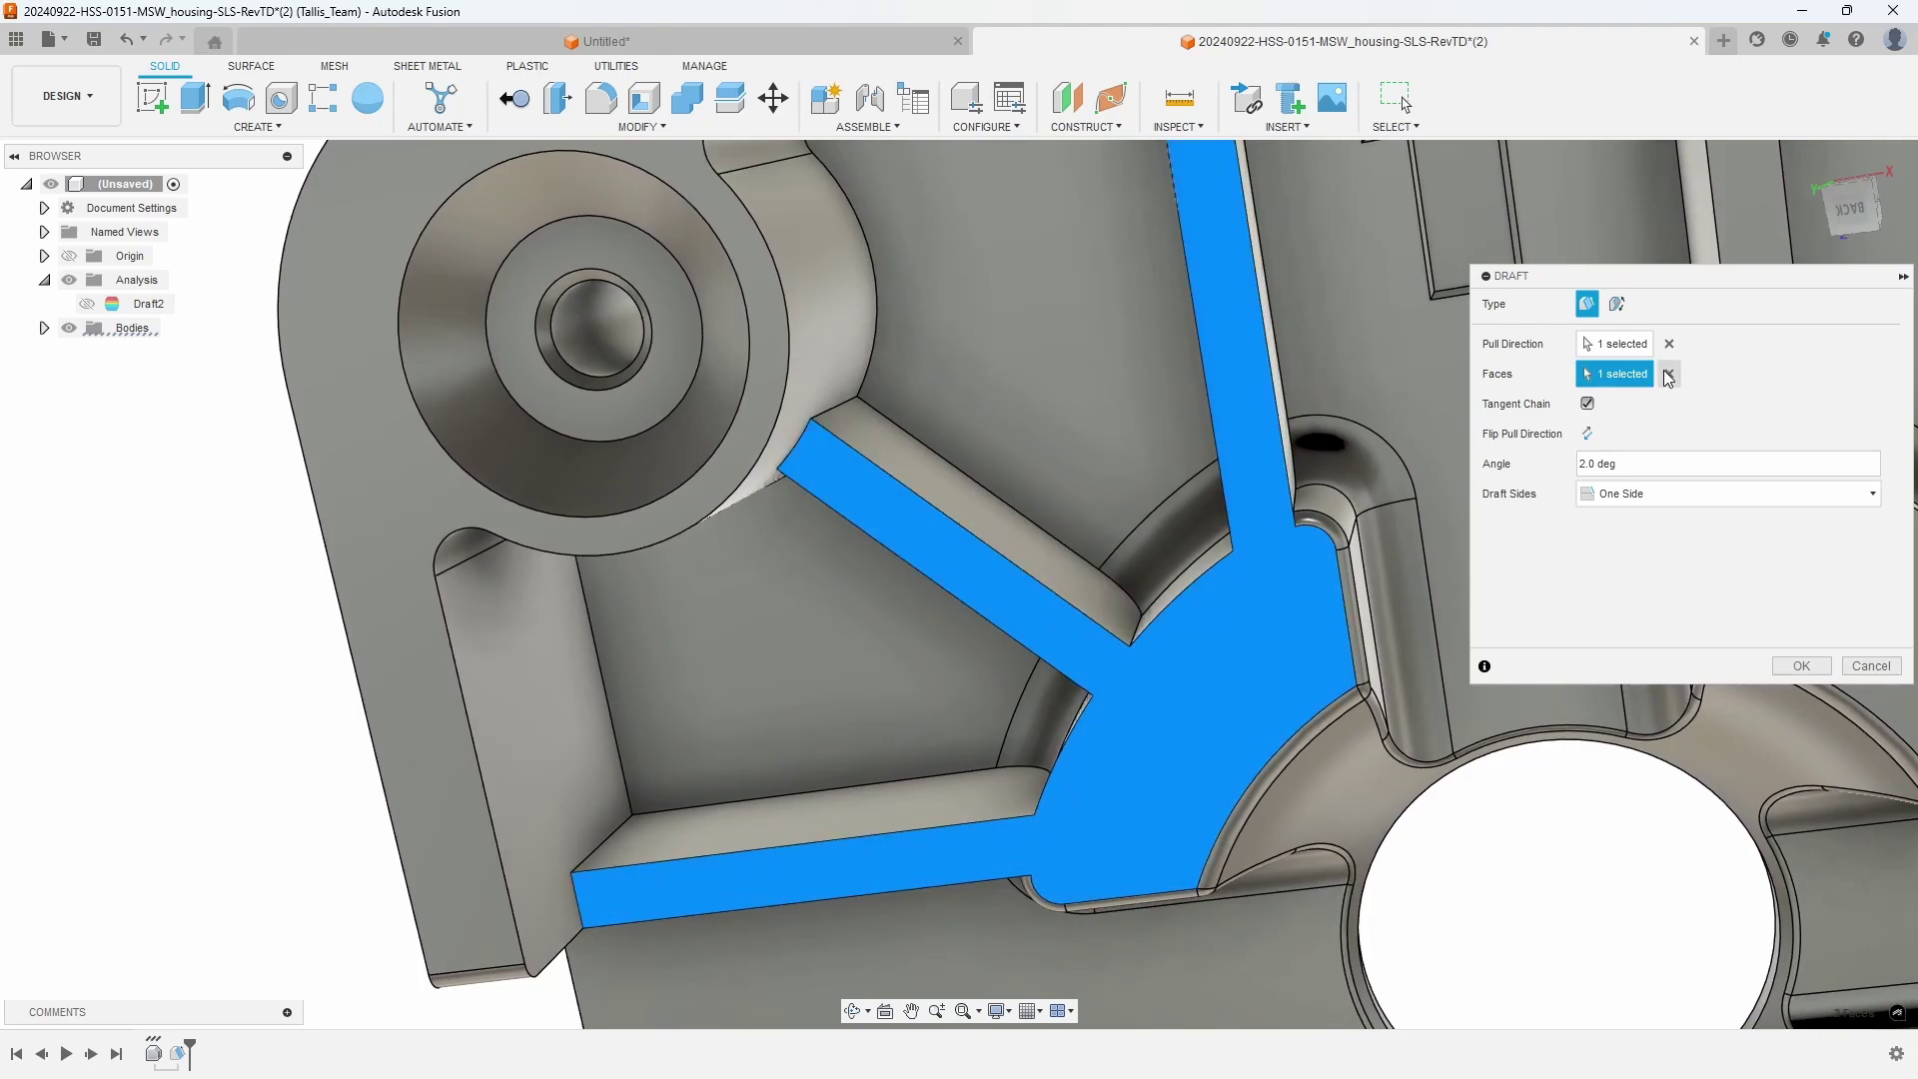
pyautogui.keyDown('shift'); pyautogui.moveTo(1255, 468); pyautogui.dragTo(1145, 356, button='middle'); pyautogui.keyUp('shift')
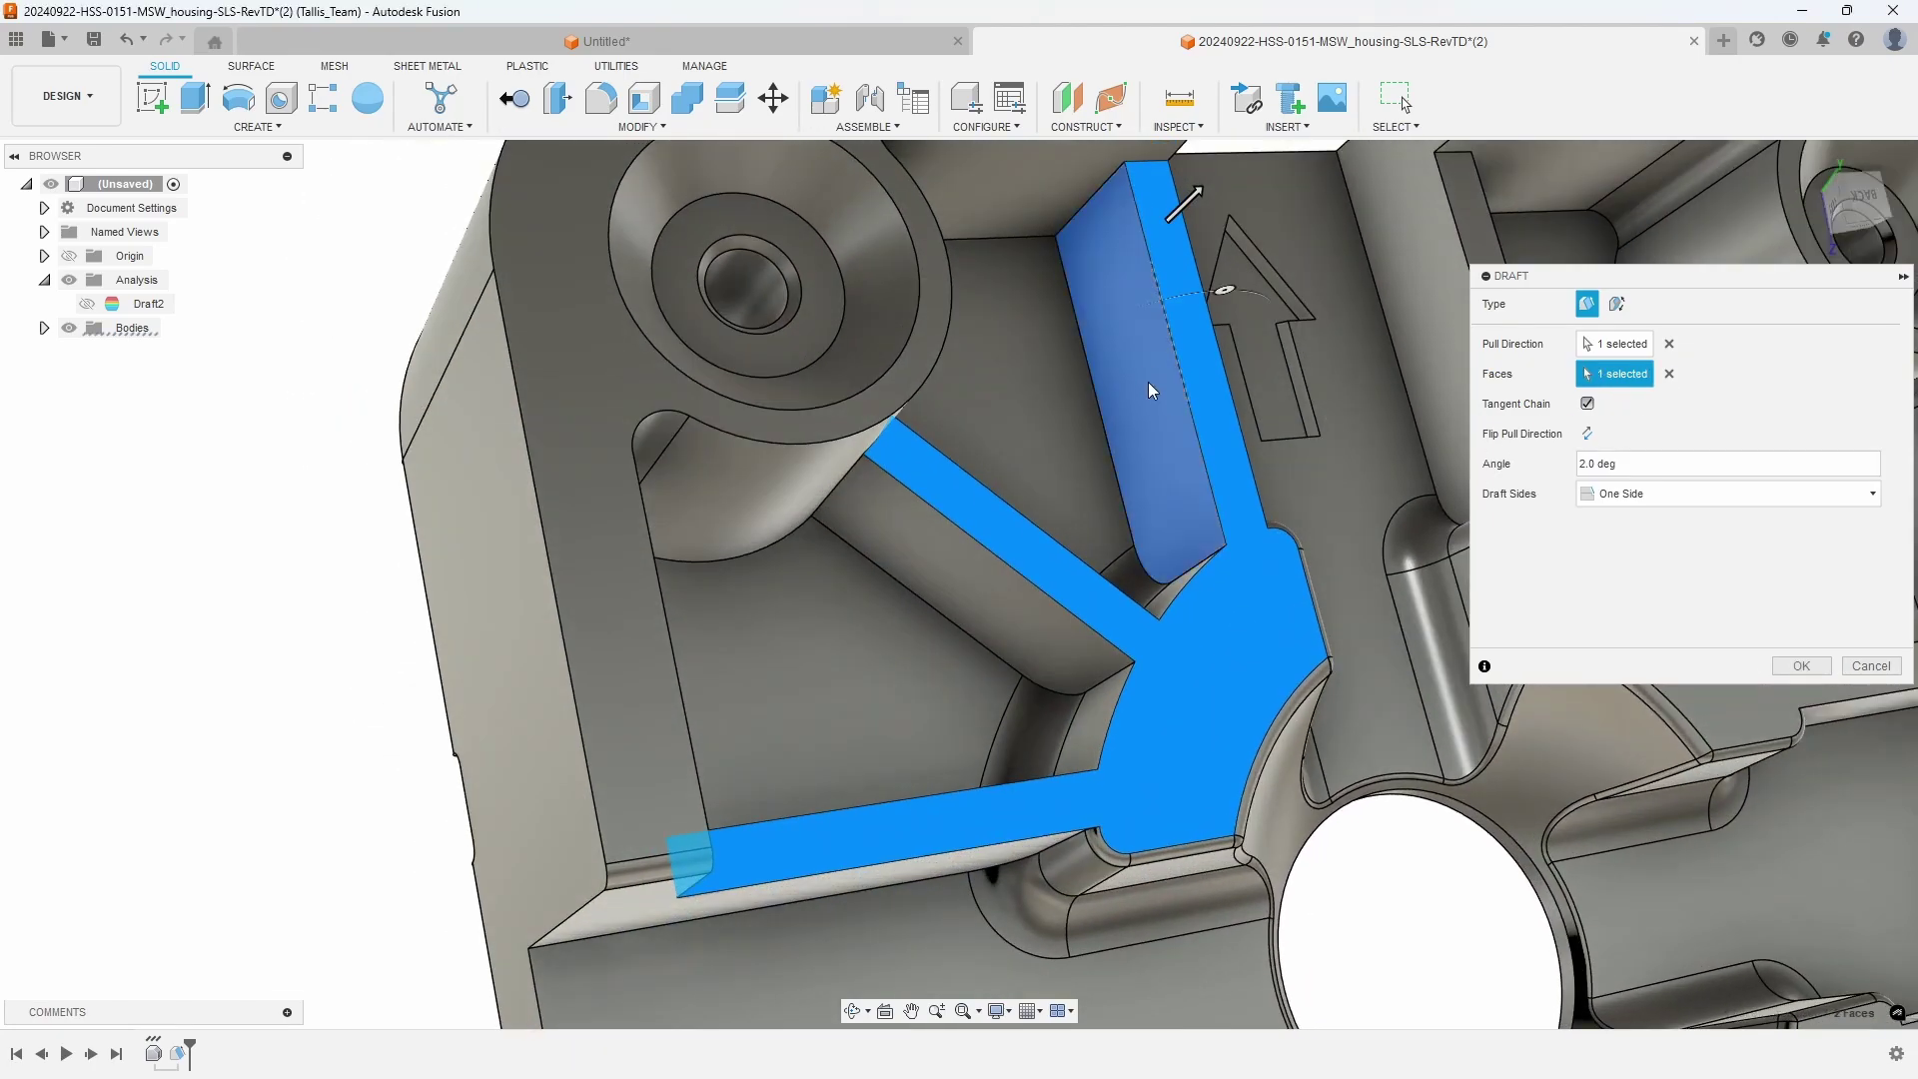
pyautogui.click(1148, 382)
pyautogui.keyDown('shift'); pyautogui.moveTo(1121, 556); pyautogui.dragTo(968, 433, button='middle'); pyautogui.keyUp('shift')
pyautogui.click(950, 459)
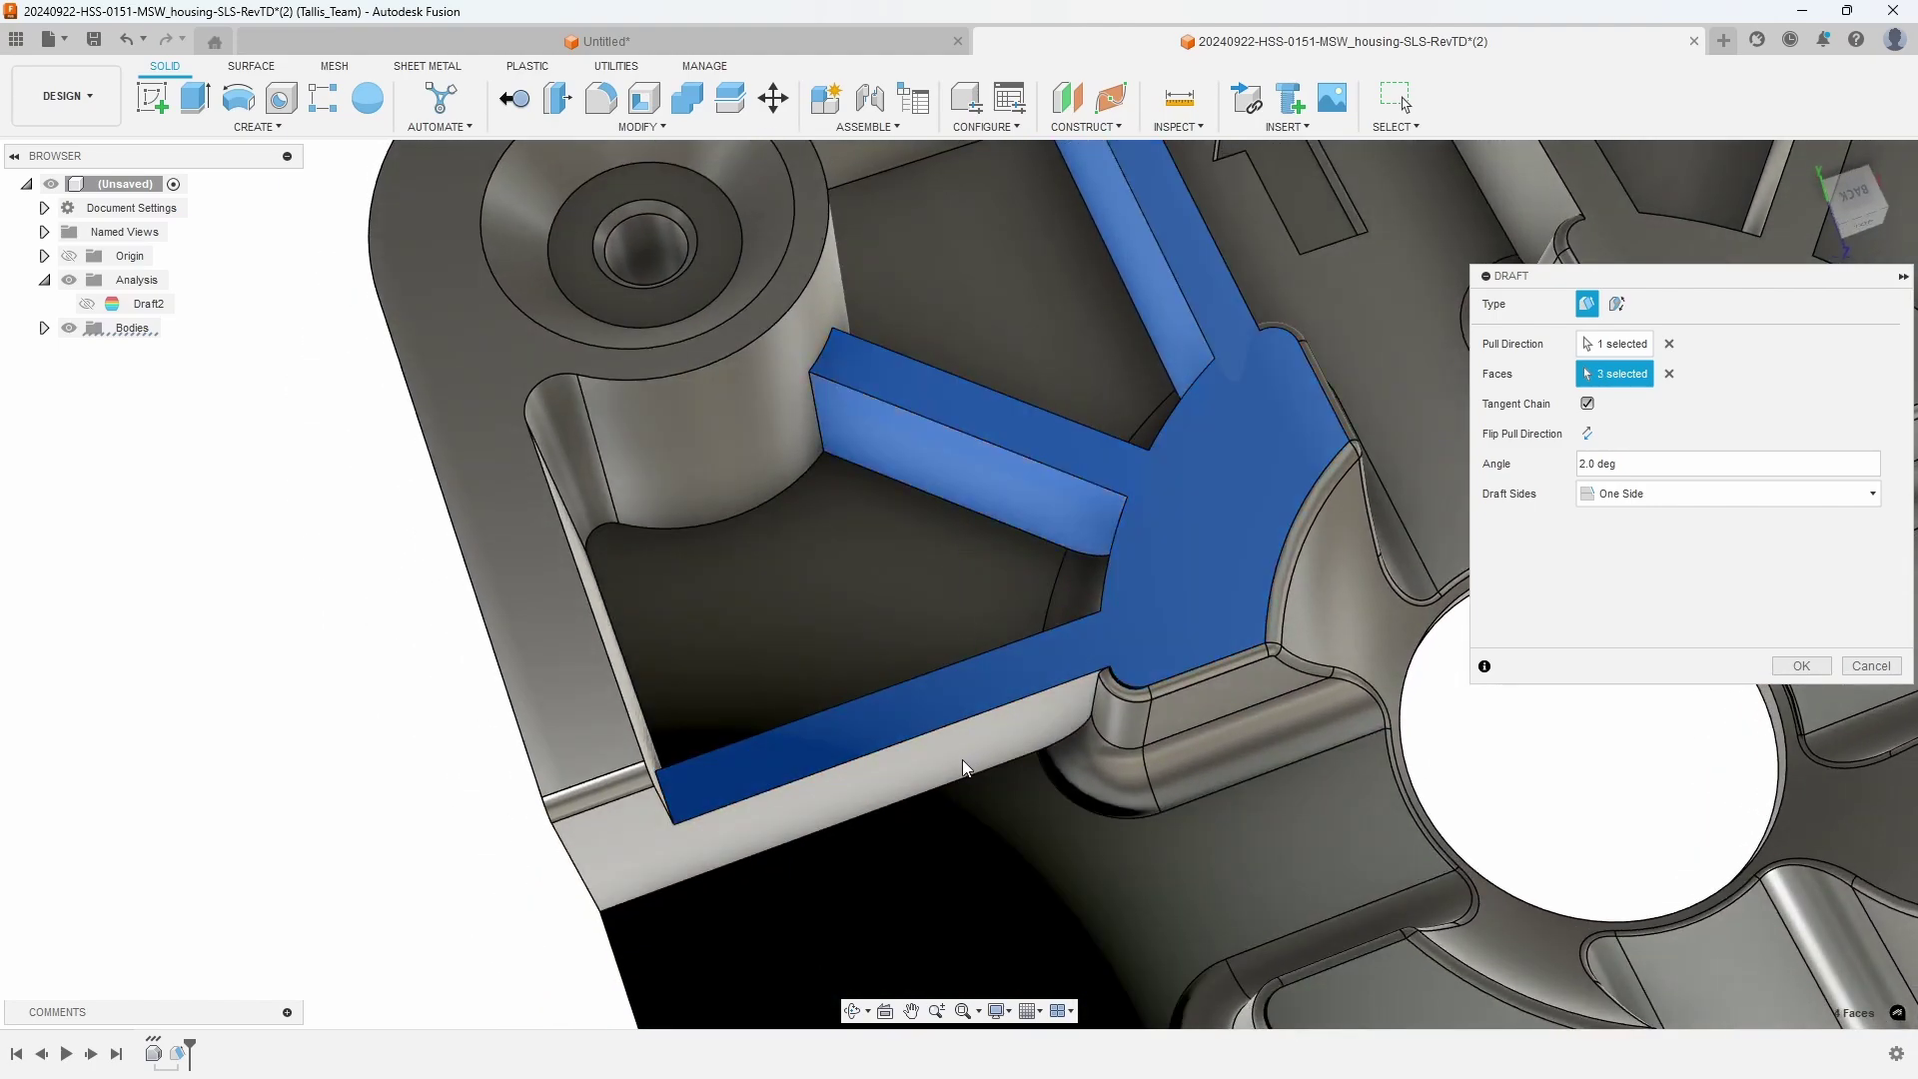
pyautogui.click(961, 759)
pyautogui.click(878, 725)
pyautogui.keyDown('shift'); pyautogui.moveTo(997, 853); pyautogui.dragTo(1009, 659, button='middle'); pyautogui.keyUp('shift')
pyautogui.click(1801, 665)
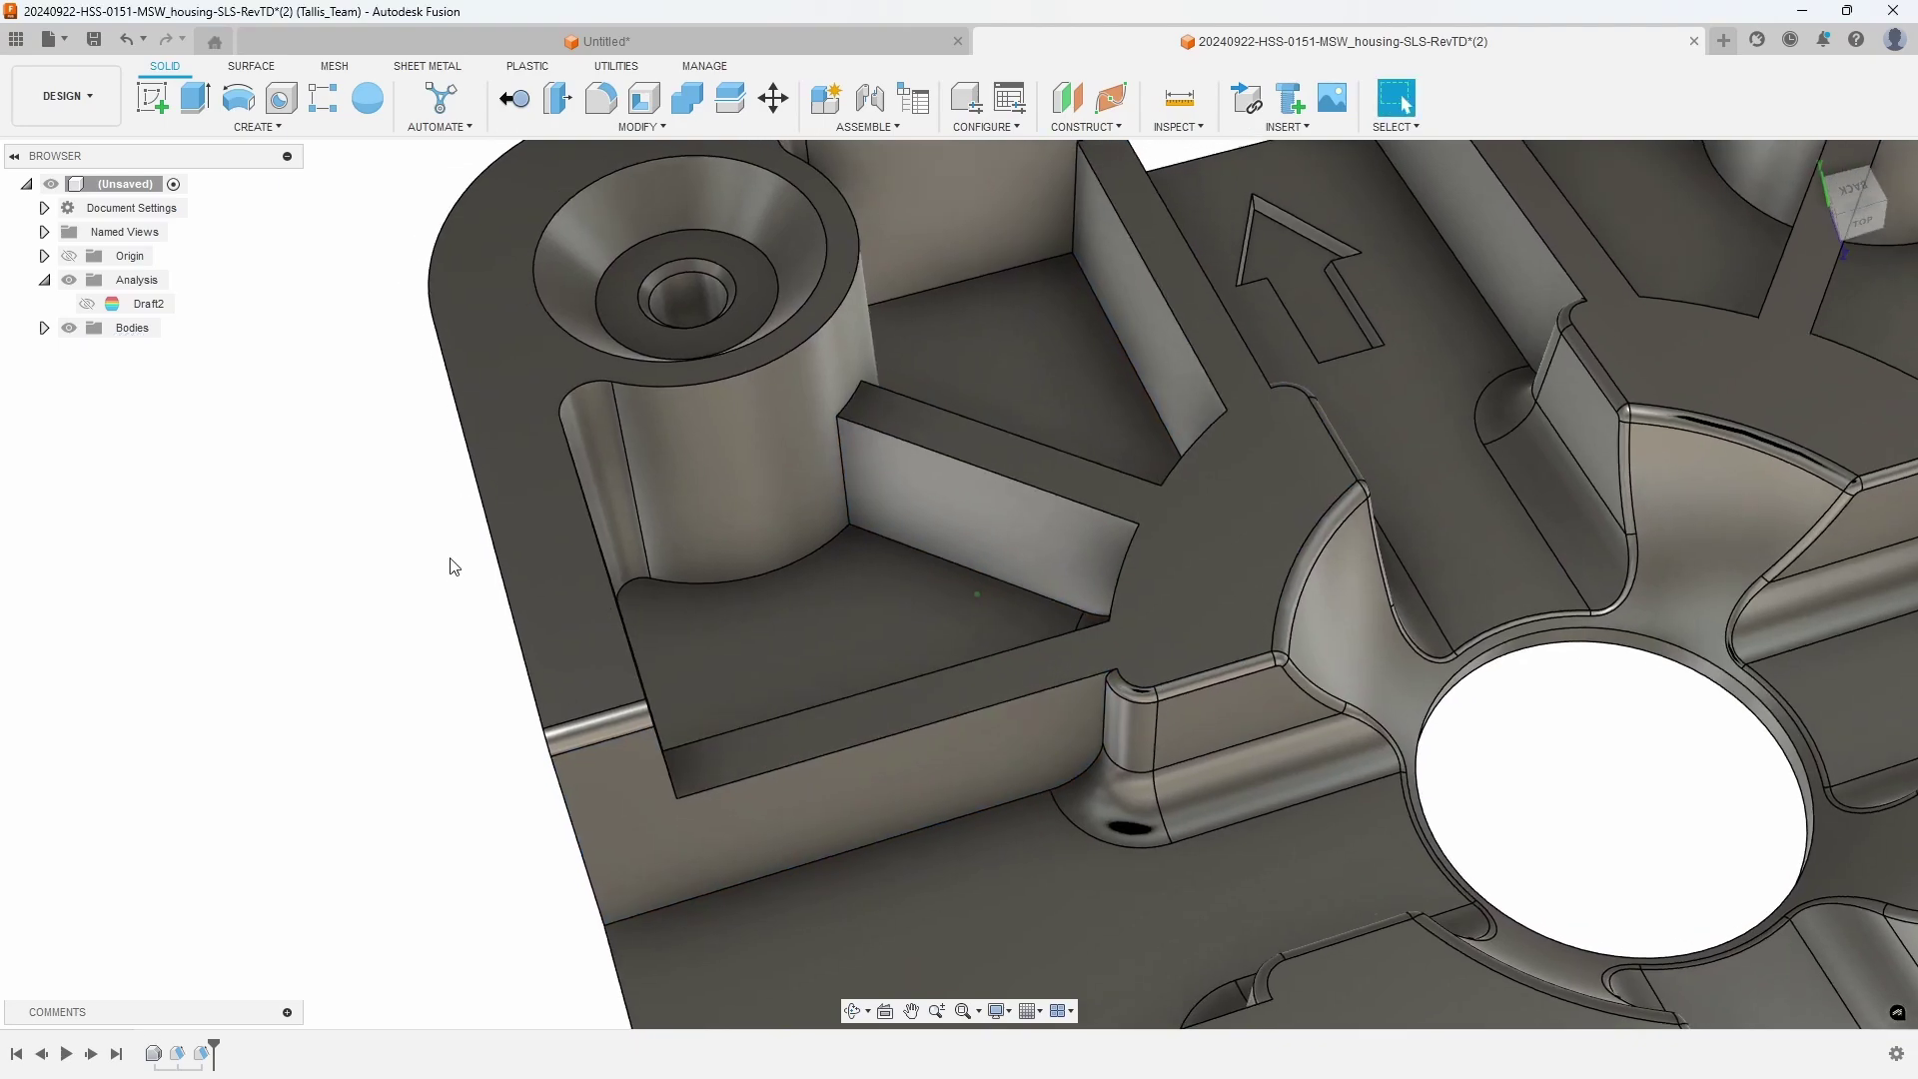
# Step: Turn Draft2 back on and orbit to confirm the drafted rib walls now show green
pyautogui.keyDown('shift'); pyautogui.moveTo(450, 566); pyautogui.dragTo(420, 499, button='middle'); pyautogui.keyUp('shift')
pyautogui.click(87, 304)
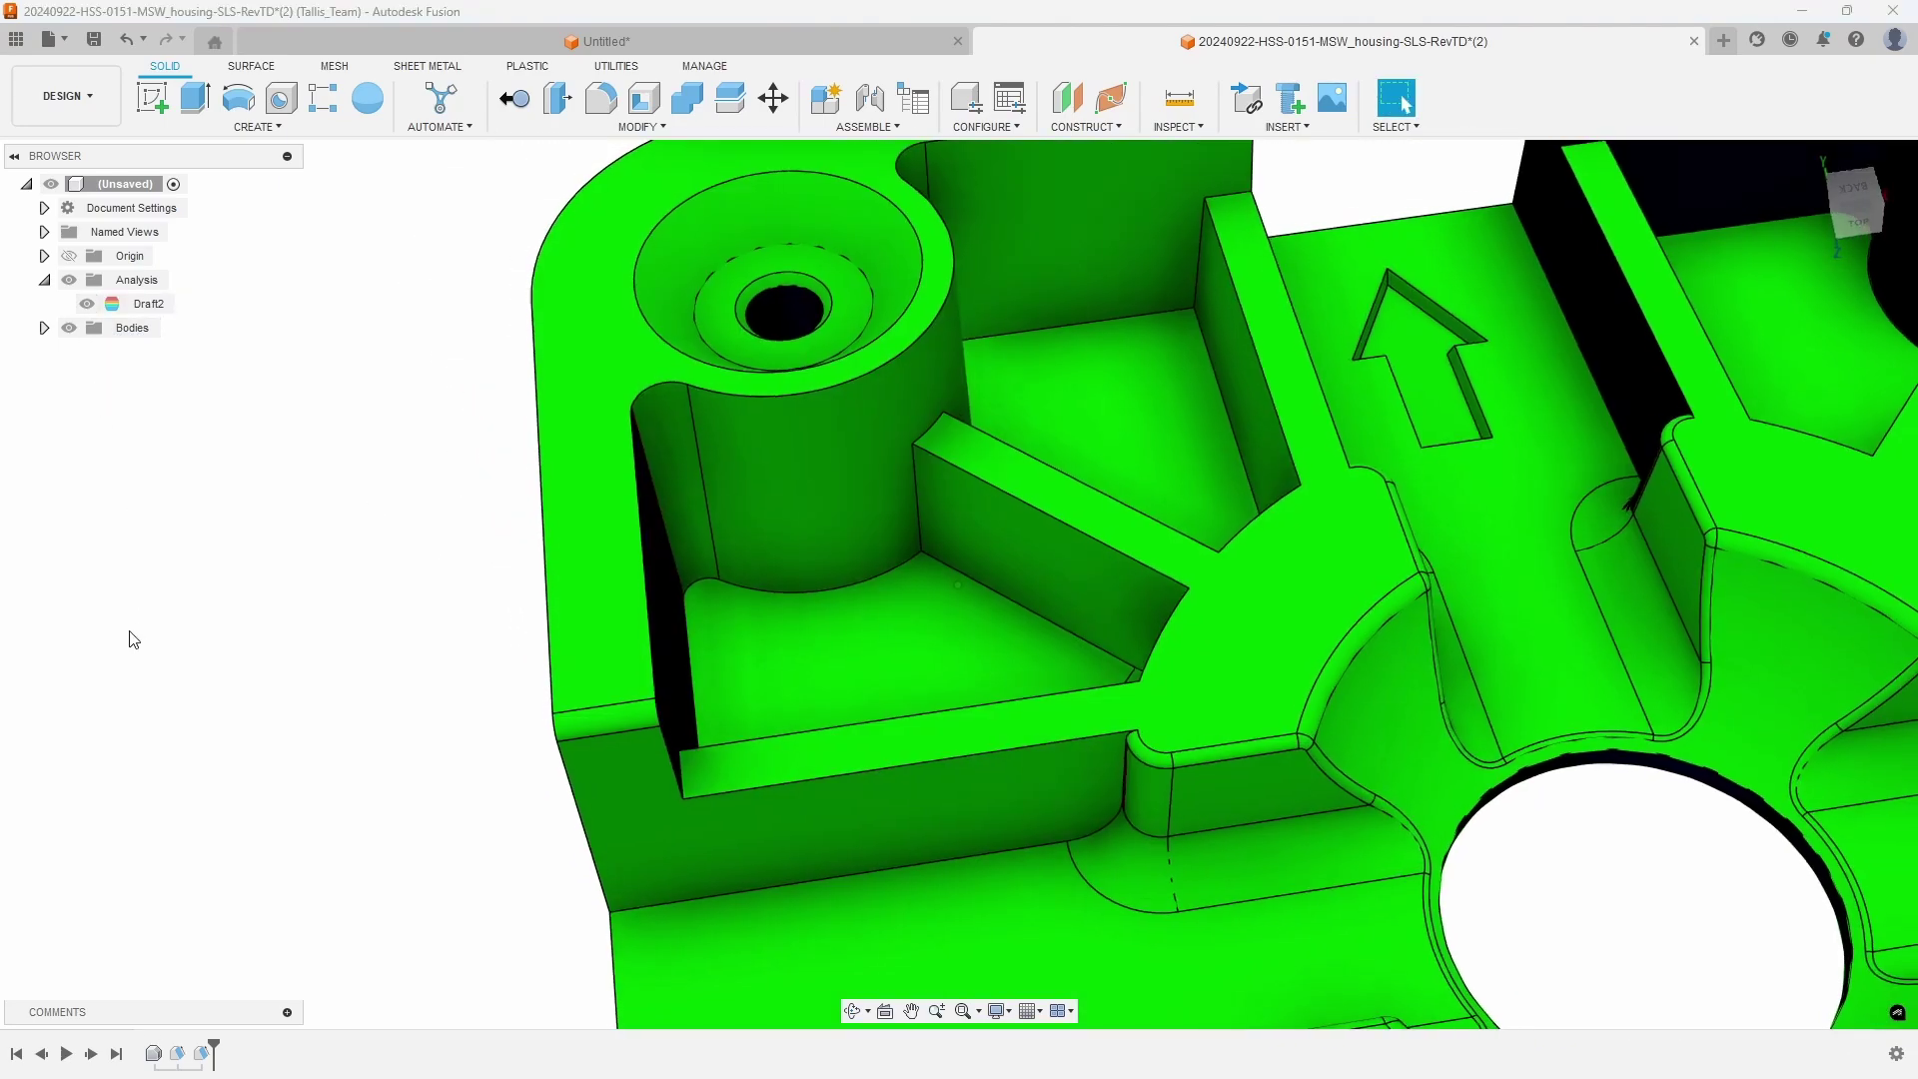
pyautogui.keyDown('shift'); pyautogui.moveTo(134, 641); pyautogui.dragTo(8, 750, button='middle'); pyautogui.keyUp('shift')
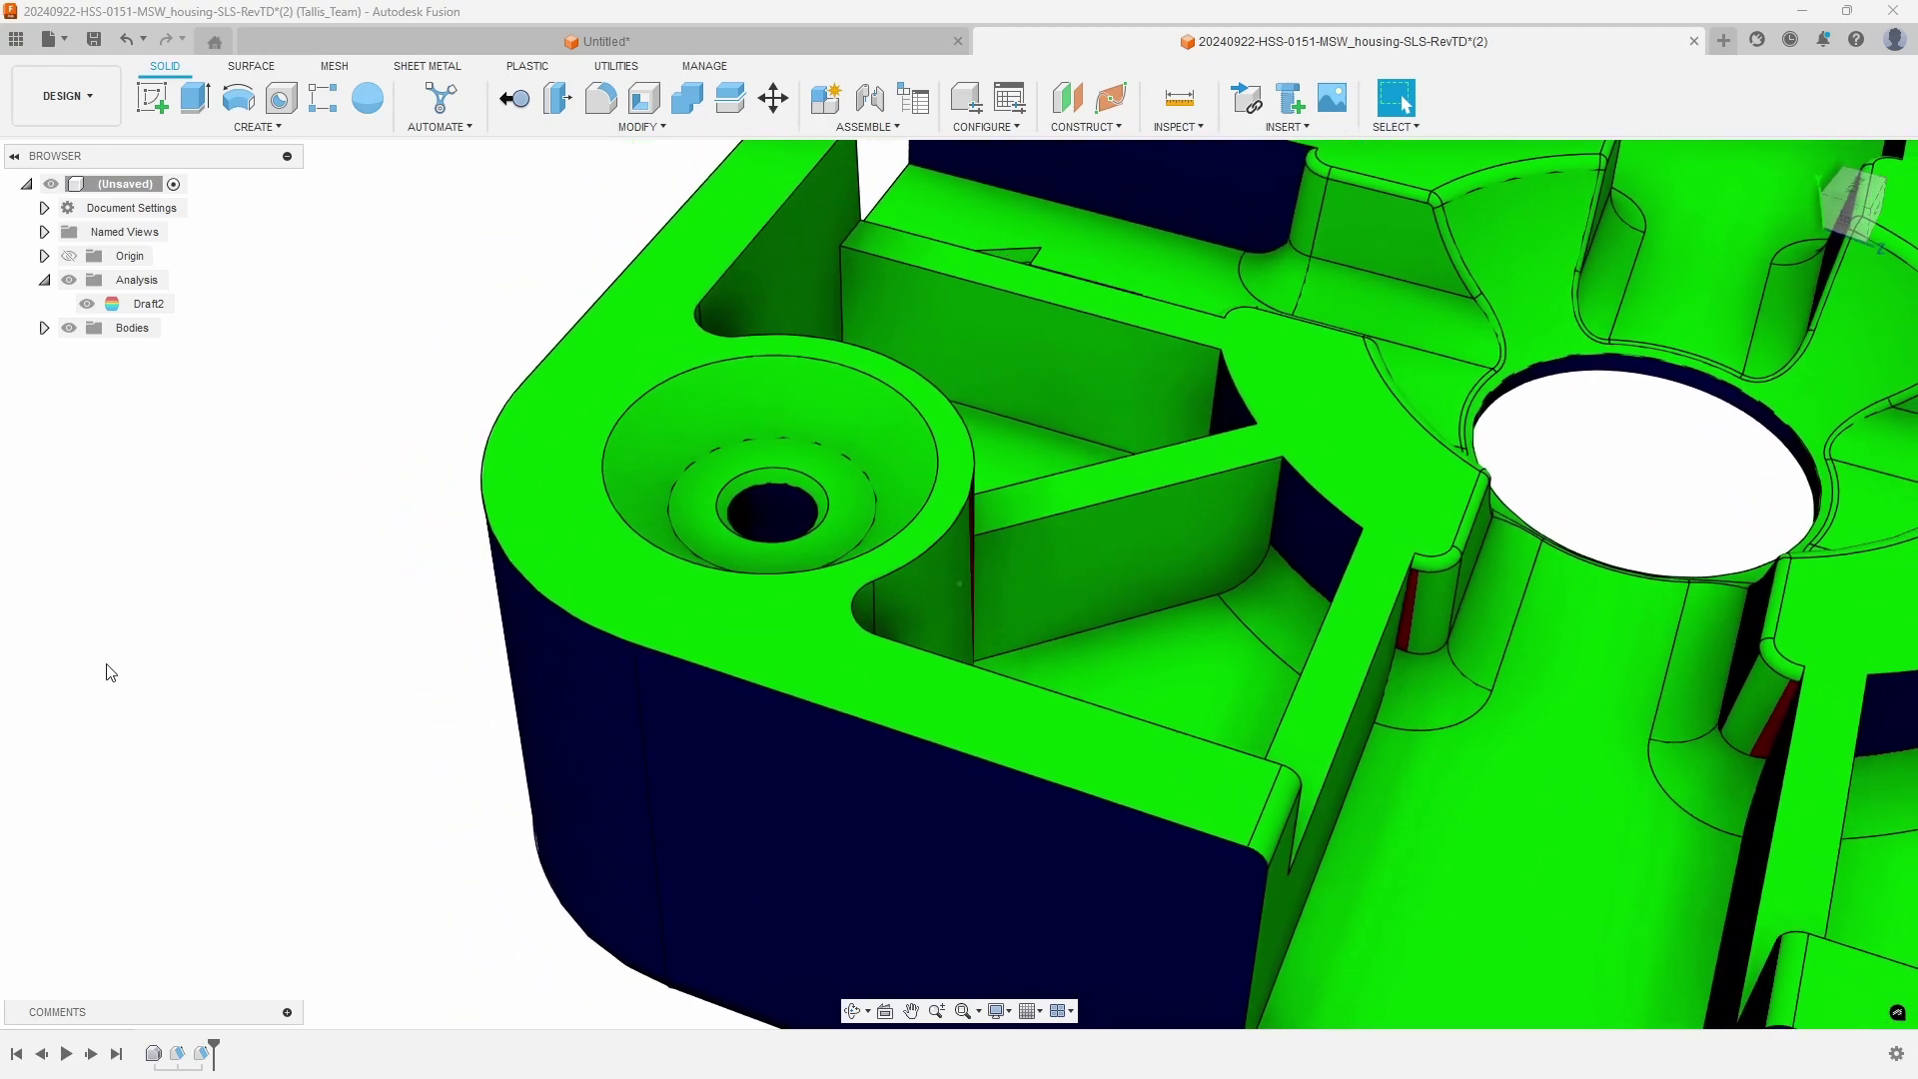
pyautogui.rightClick(201, 1052)
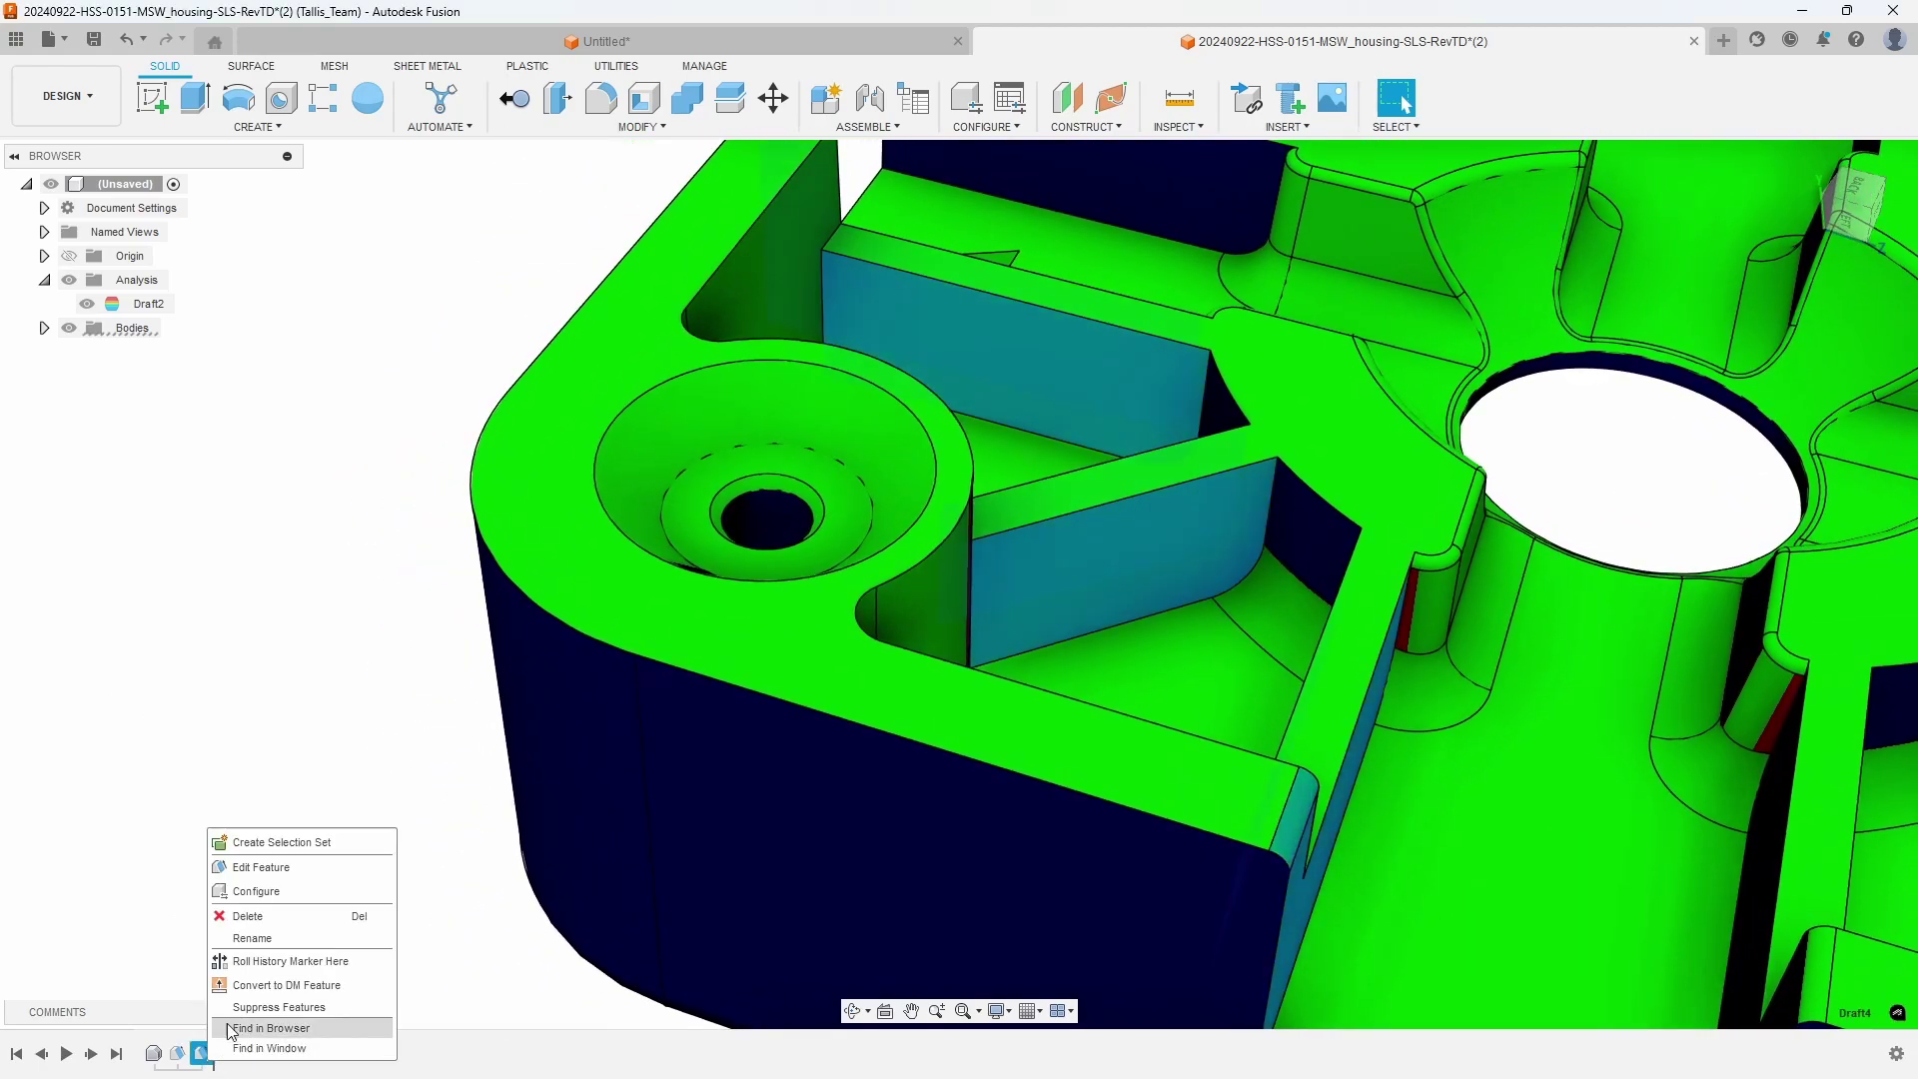
# Step: Edit the rib draft, disable Tangent Chain, and add the remaining dark rib walls for 8 faces
pyautogui.click(261, 867)
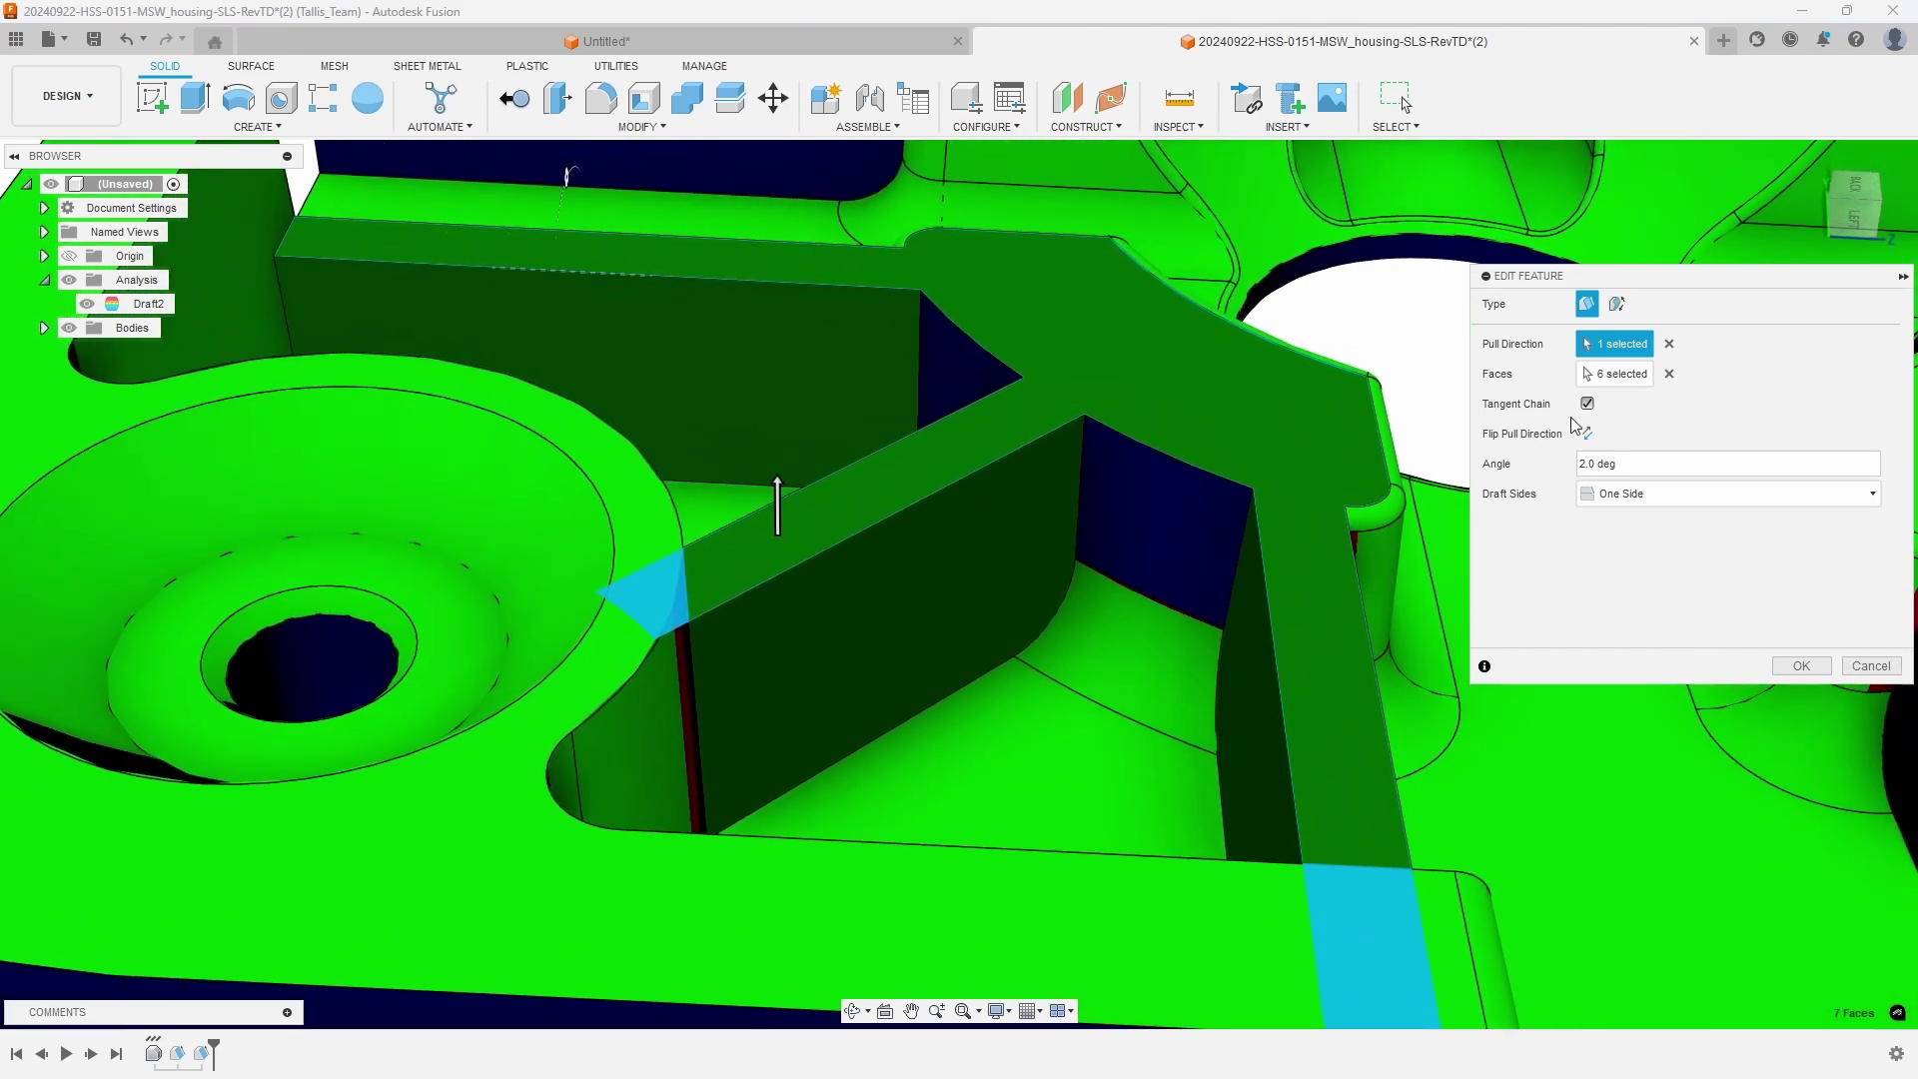
pyautogui.click(1586, 369)
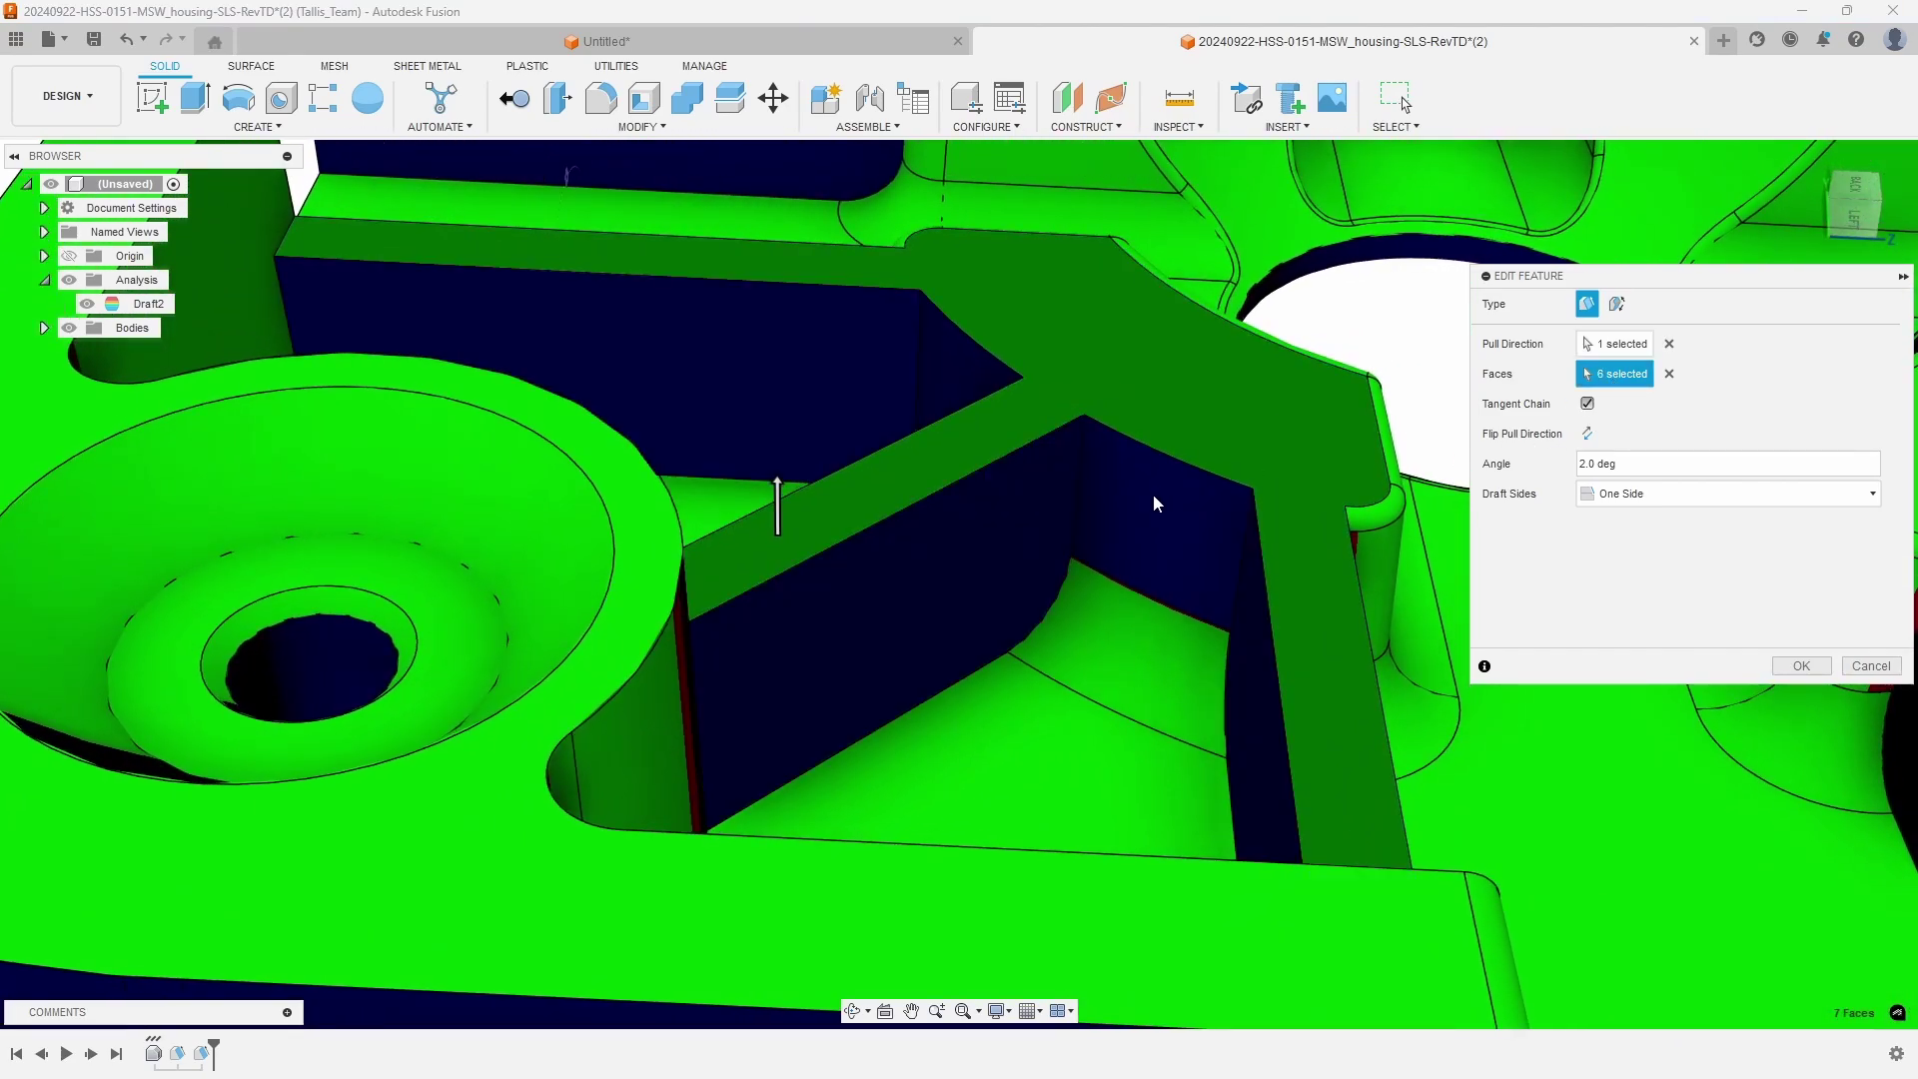
pyautogui.click(1153, 494)
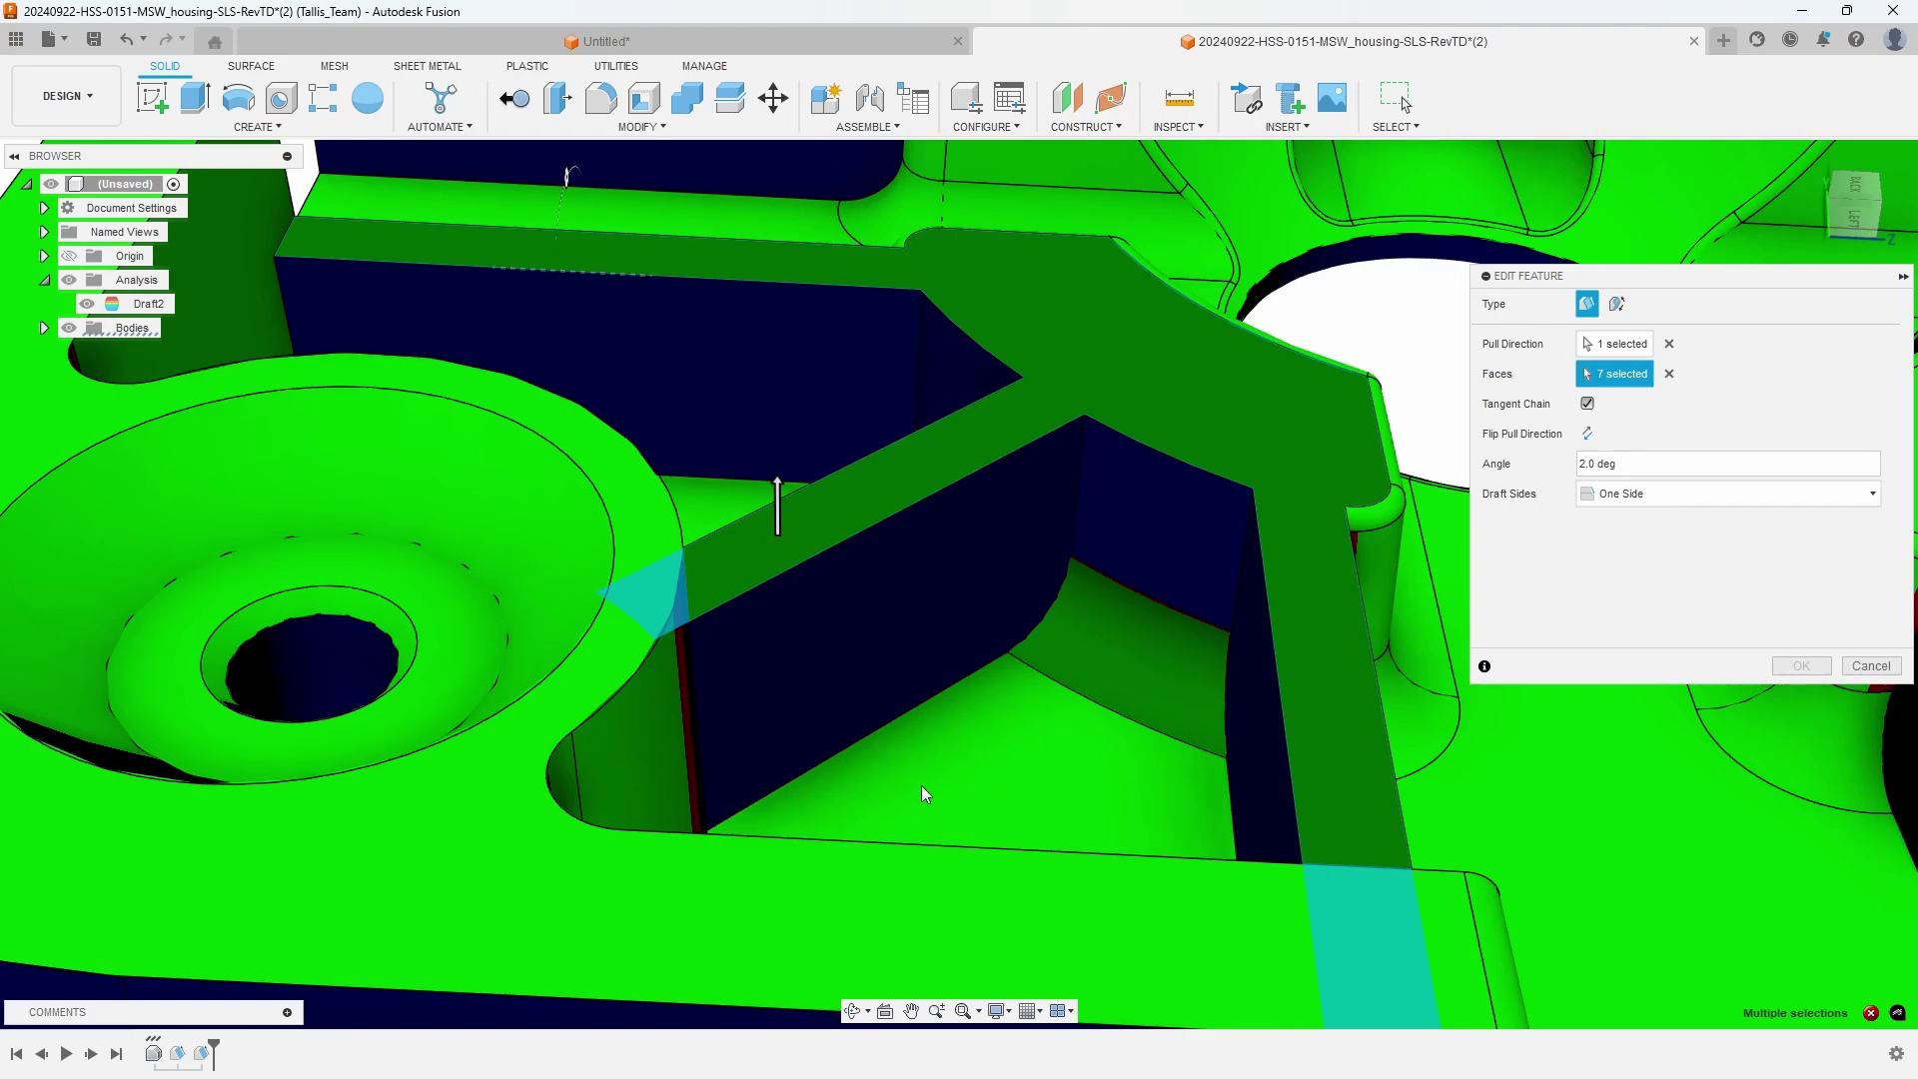
pyautogui.click(1153, 513)
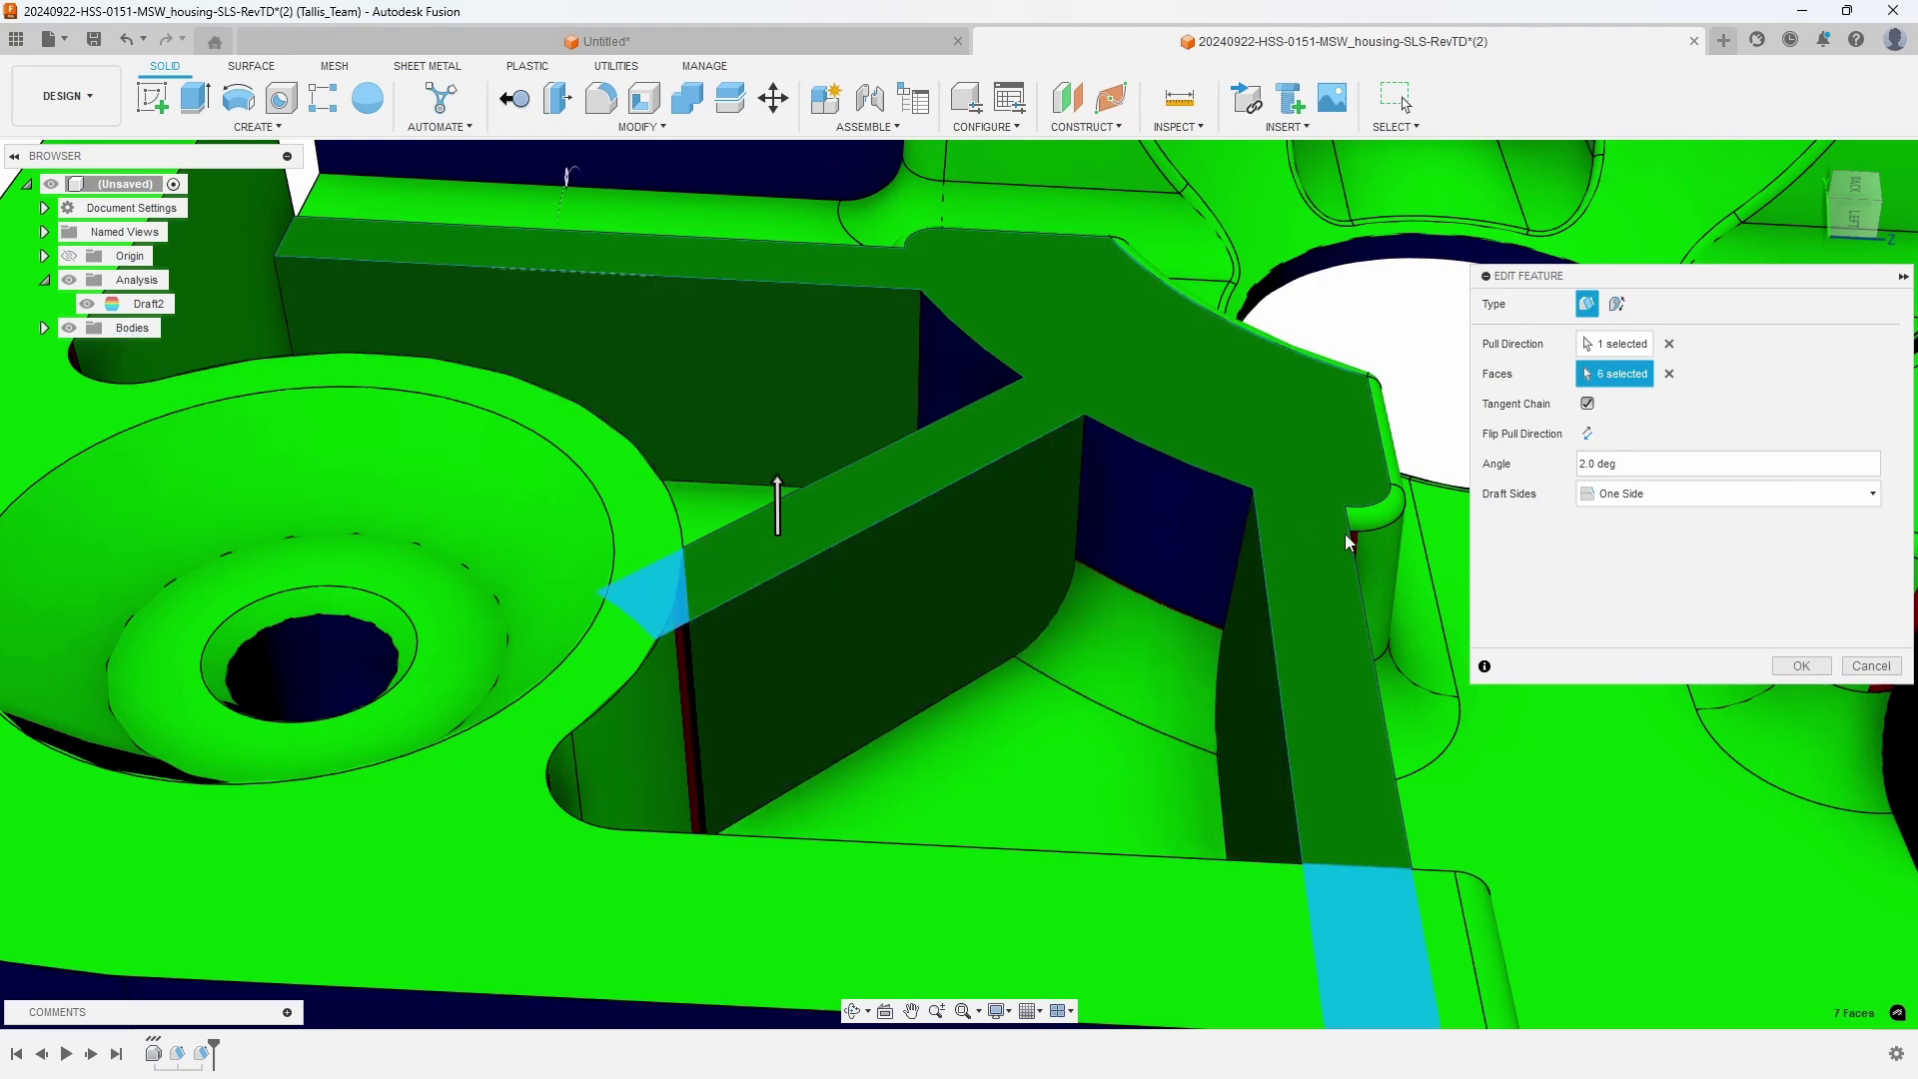
pyautogui.click(1588, 403)
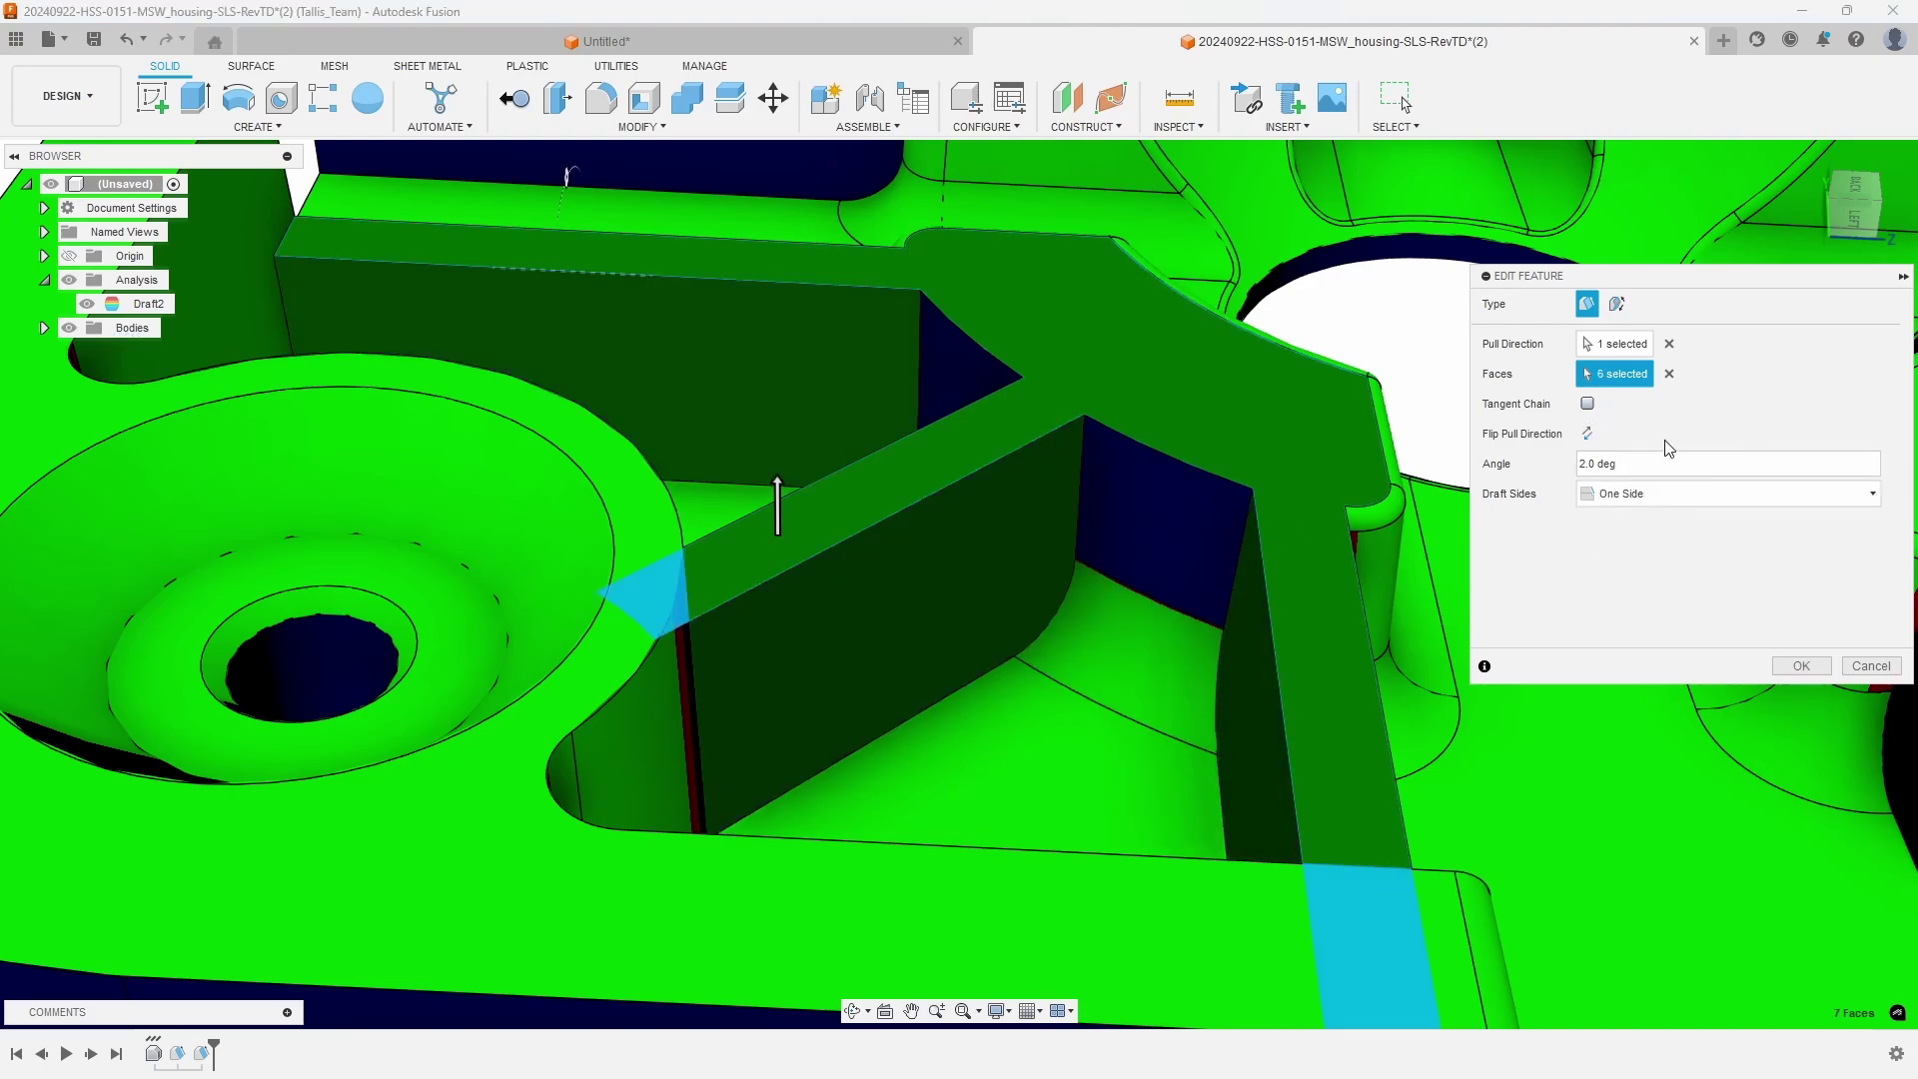
pyautogui.click(1151, 505)
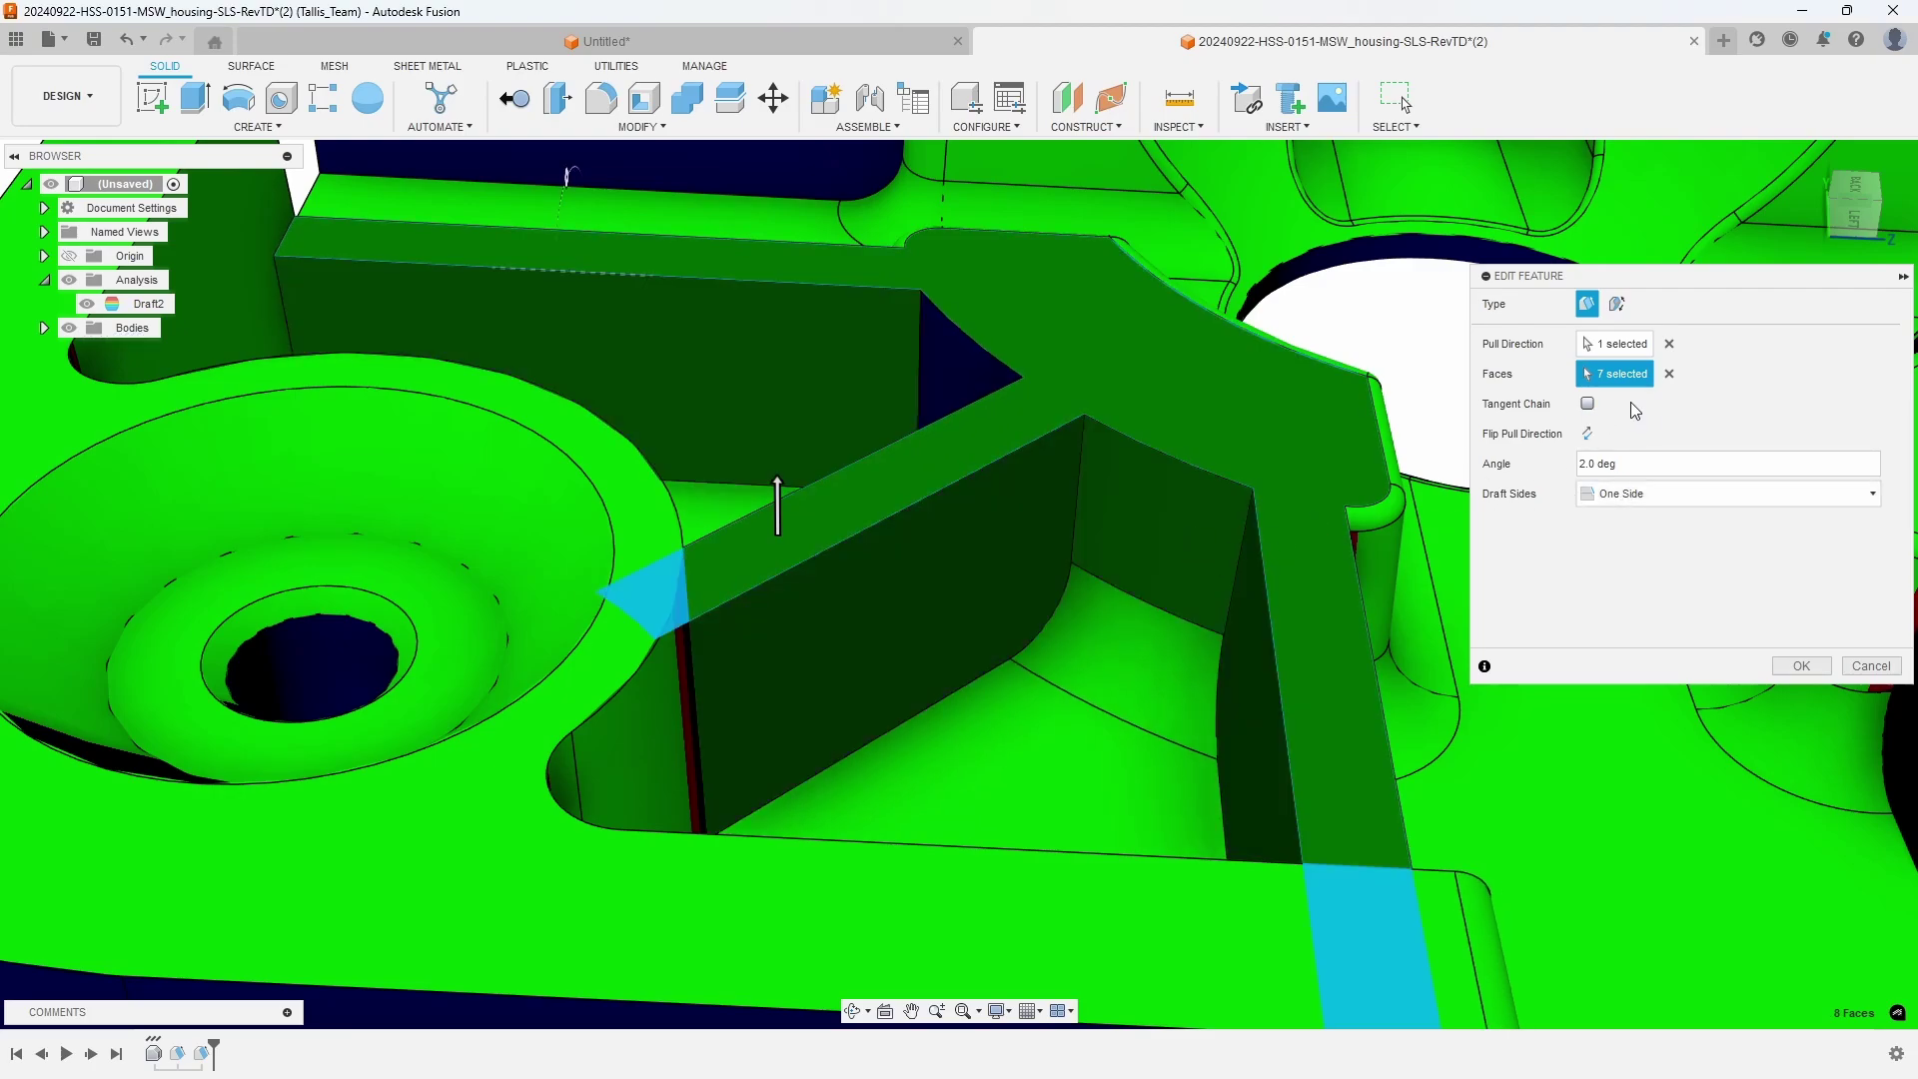
pyautogui.click(947, 370)
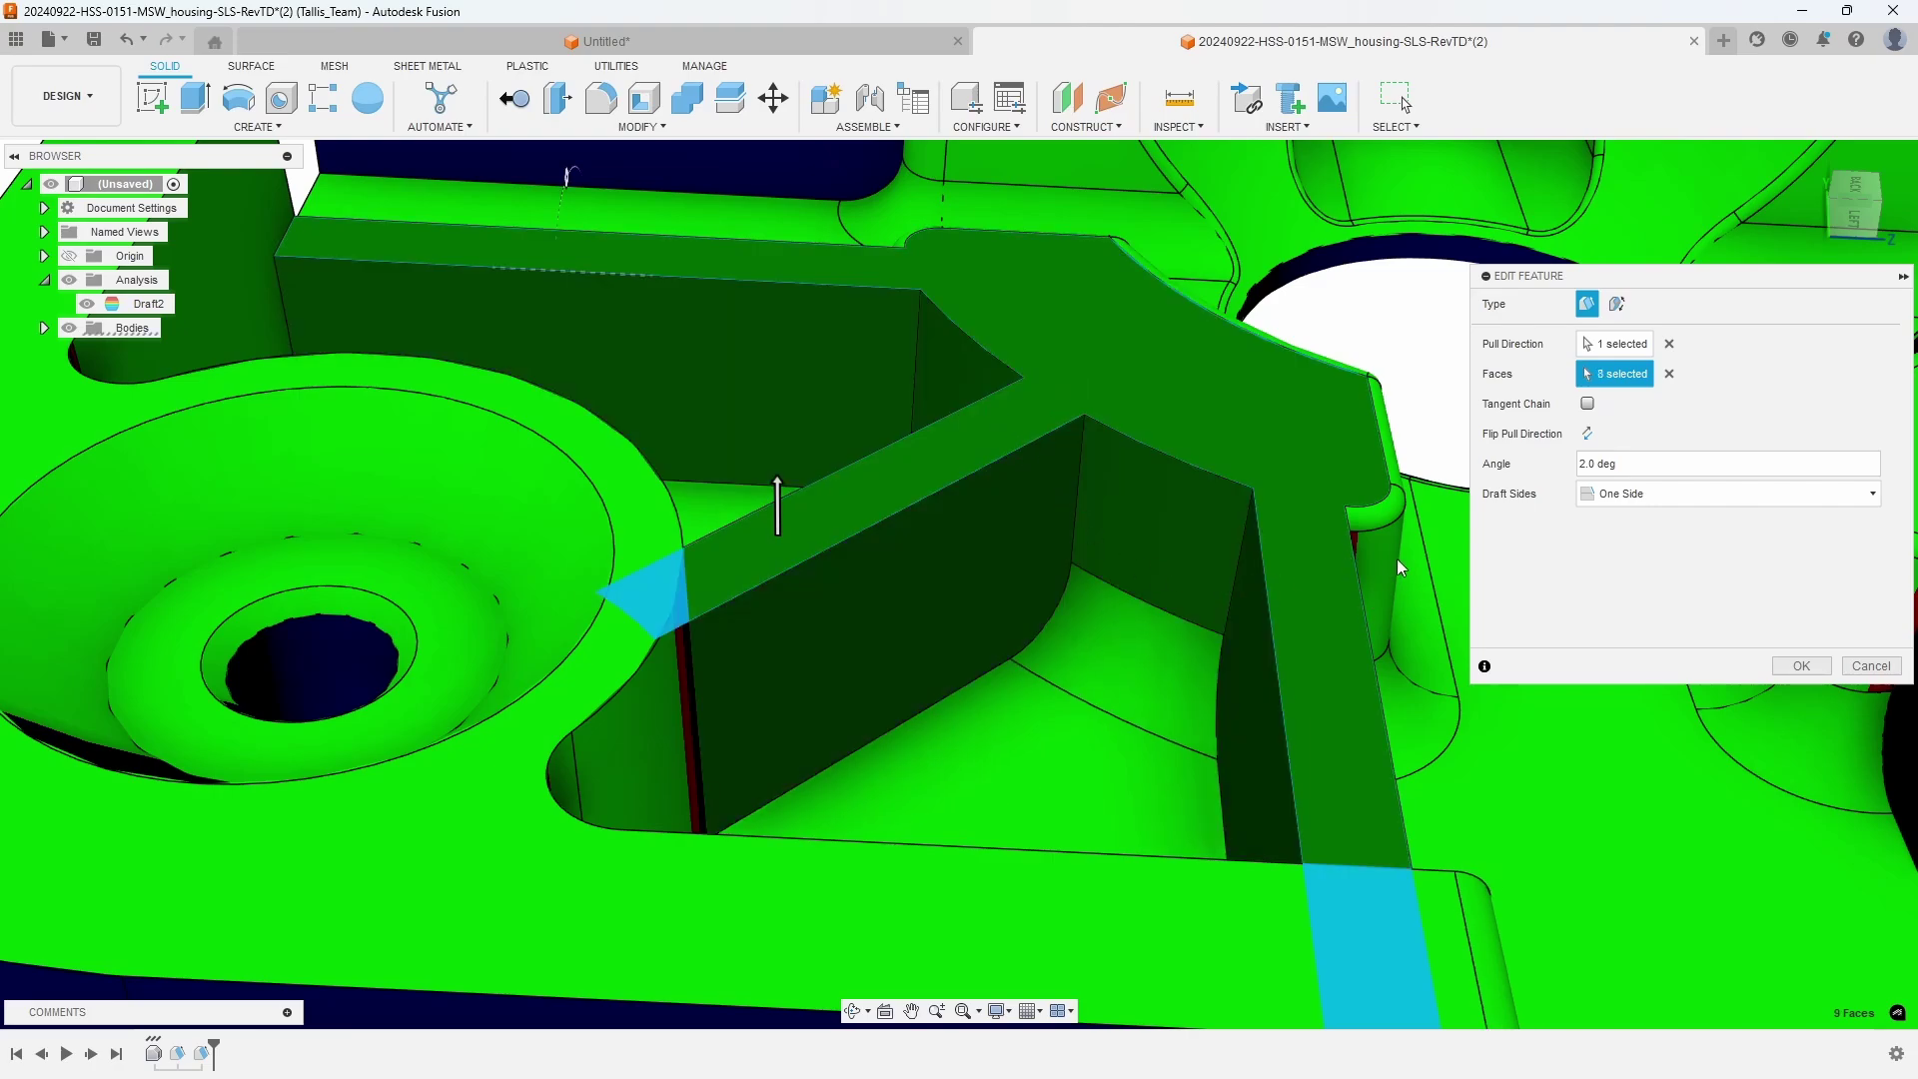
pyautogui.keyDown('shift'); pyautogui.moveTo(1396, 559); pyautogui.dragTo(1320, 493, button='middle'); pyautogui.keyUp('shift')
pyautogui.scroll(-2, 1321, 494)
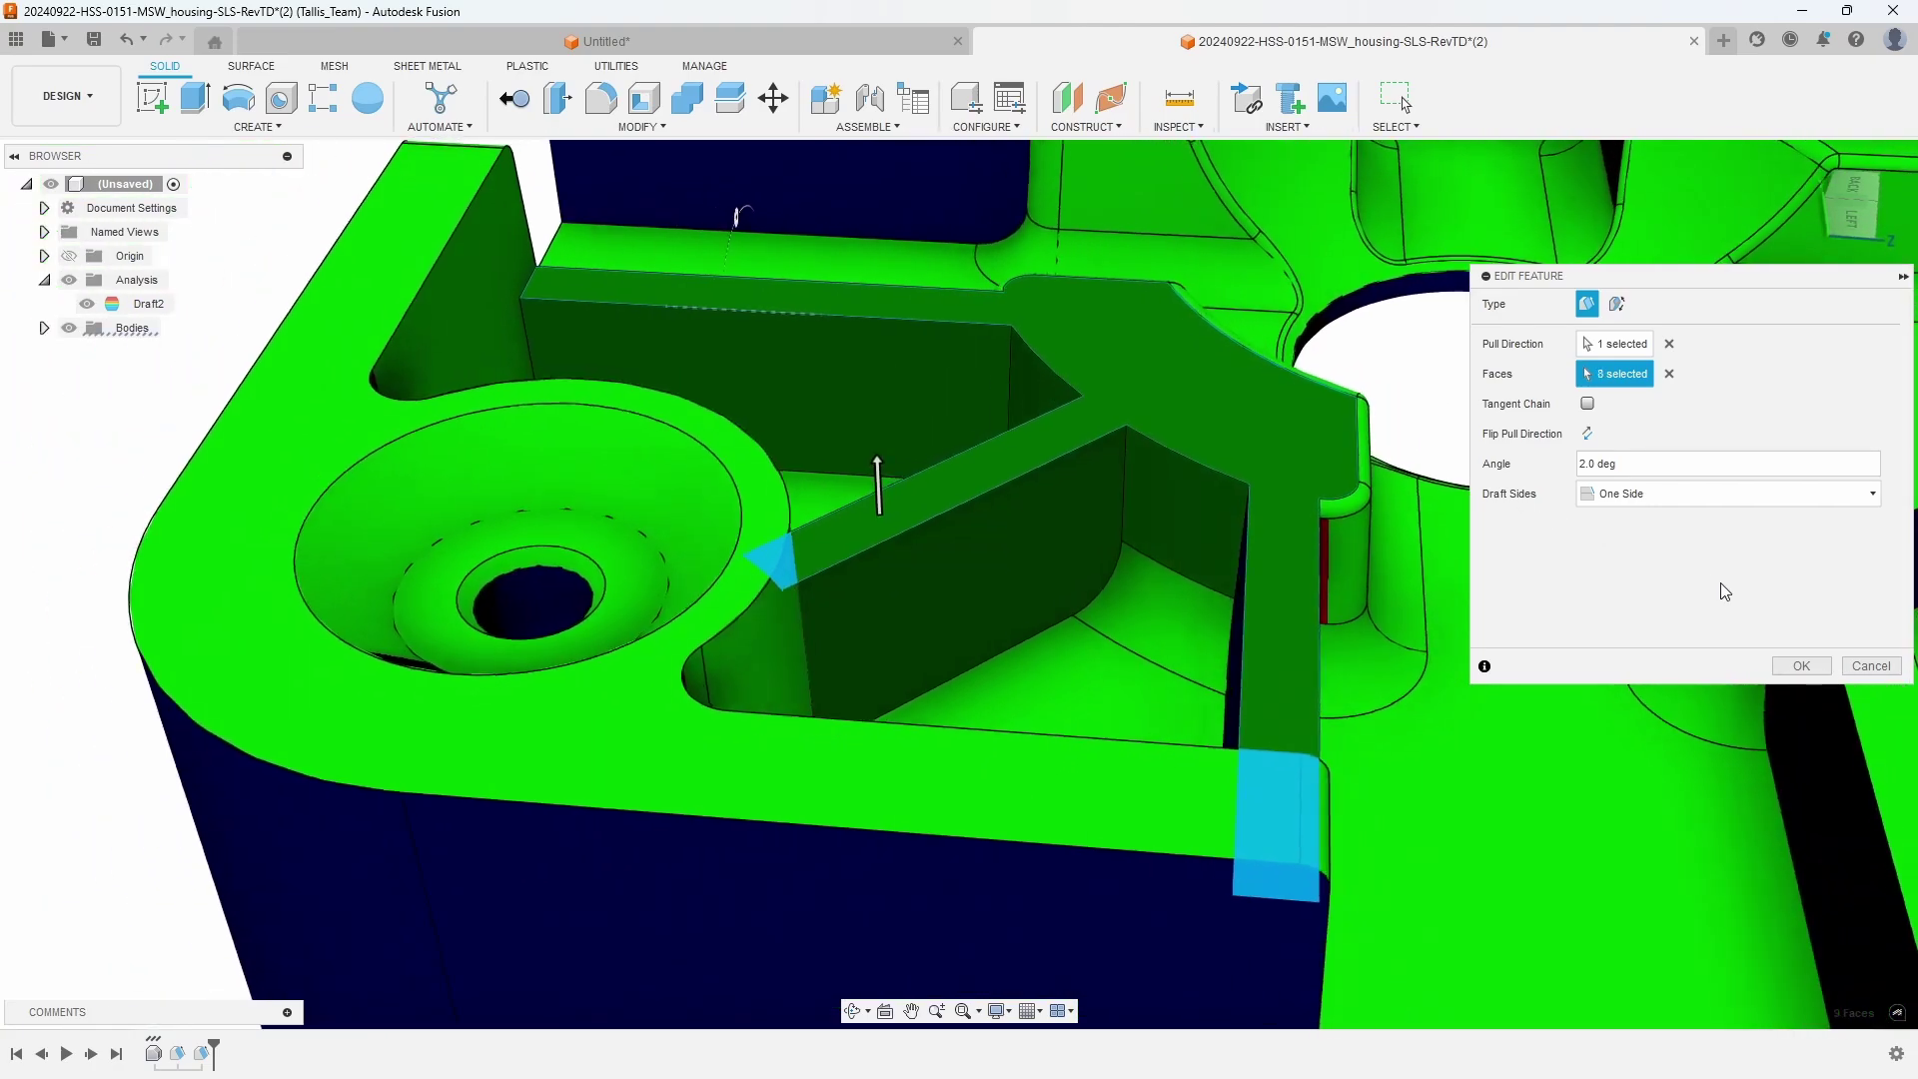
pyautogui.click(1799, 666)
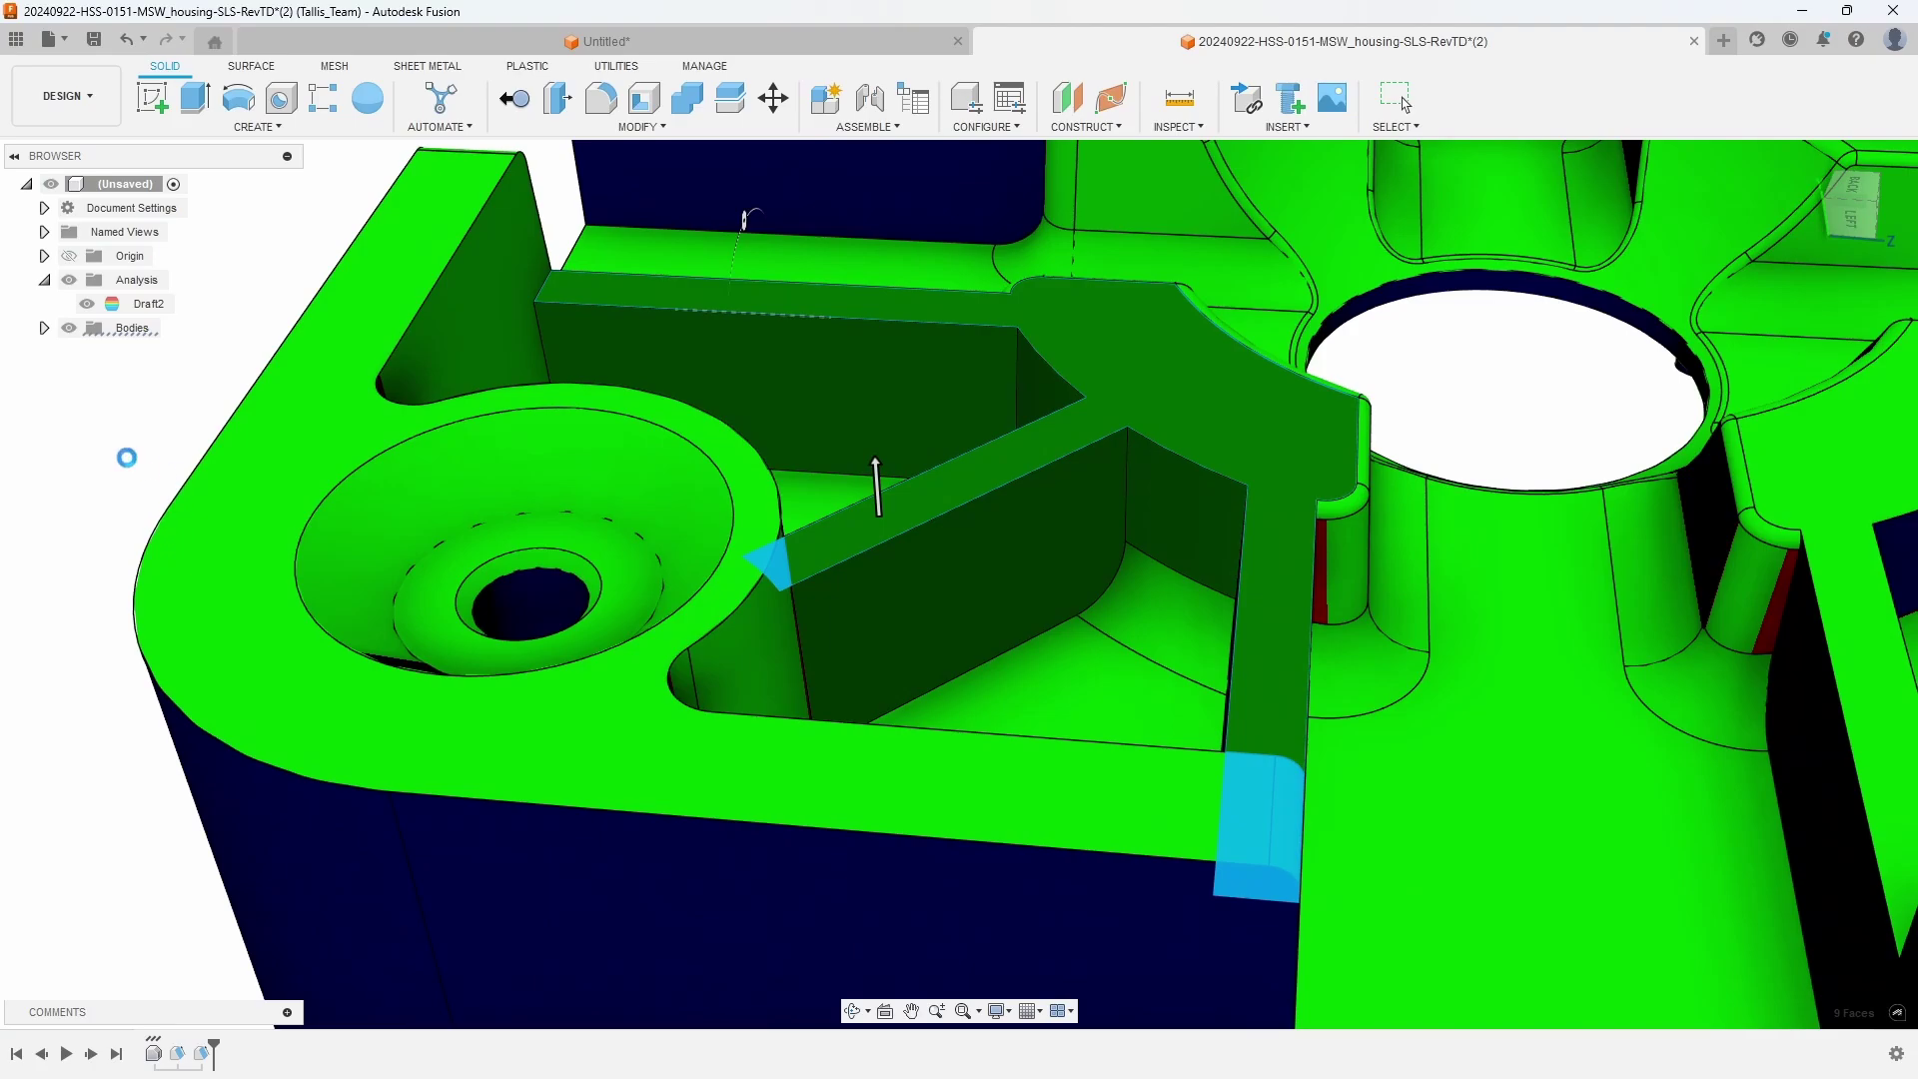
# Step: Clear the selection and hide the Draft2 analysis colours after reviewing the green housing
pyautogui.press('Escape')
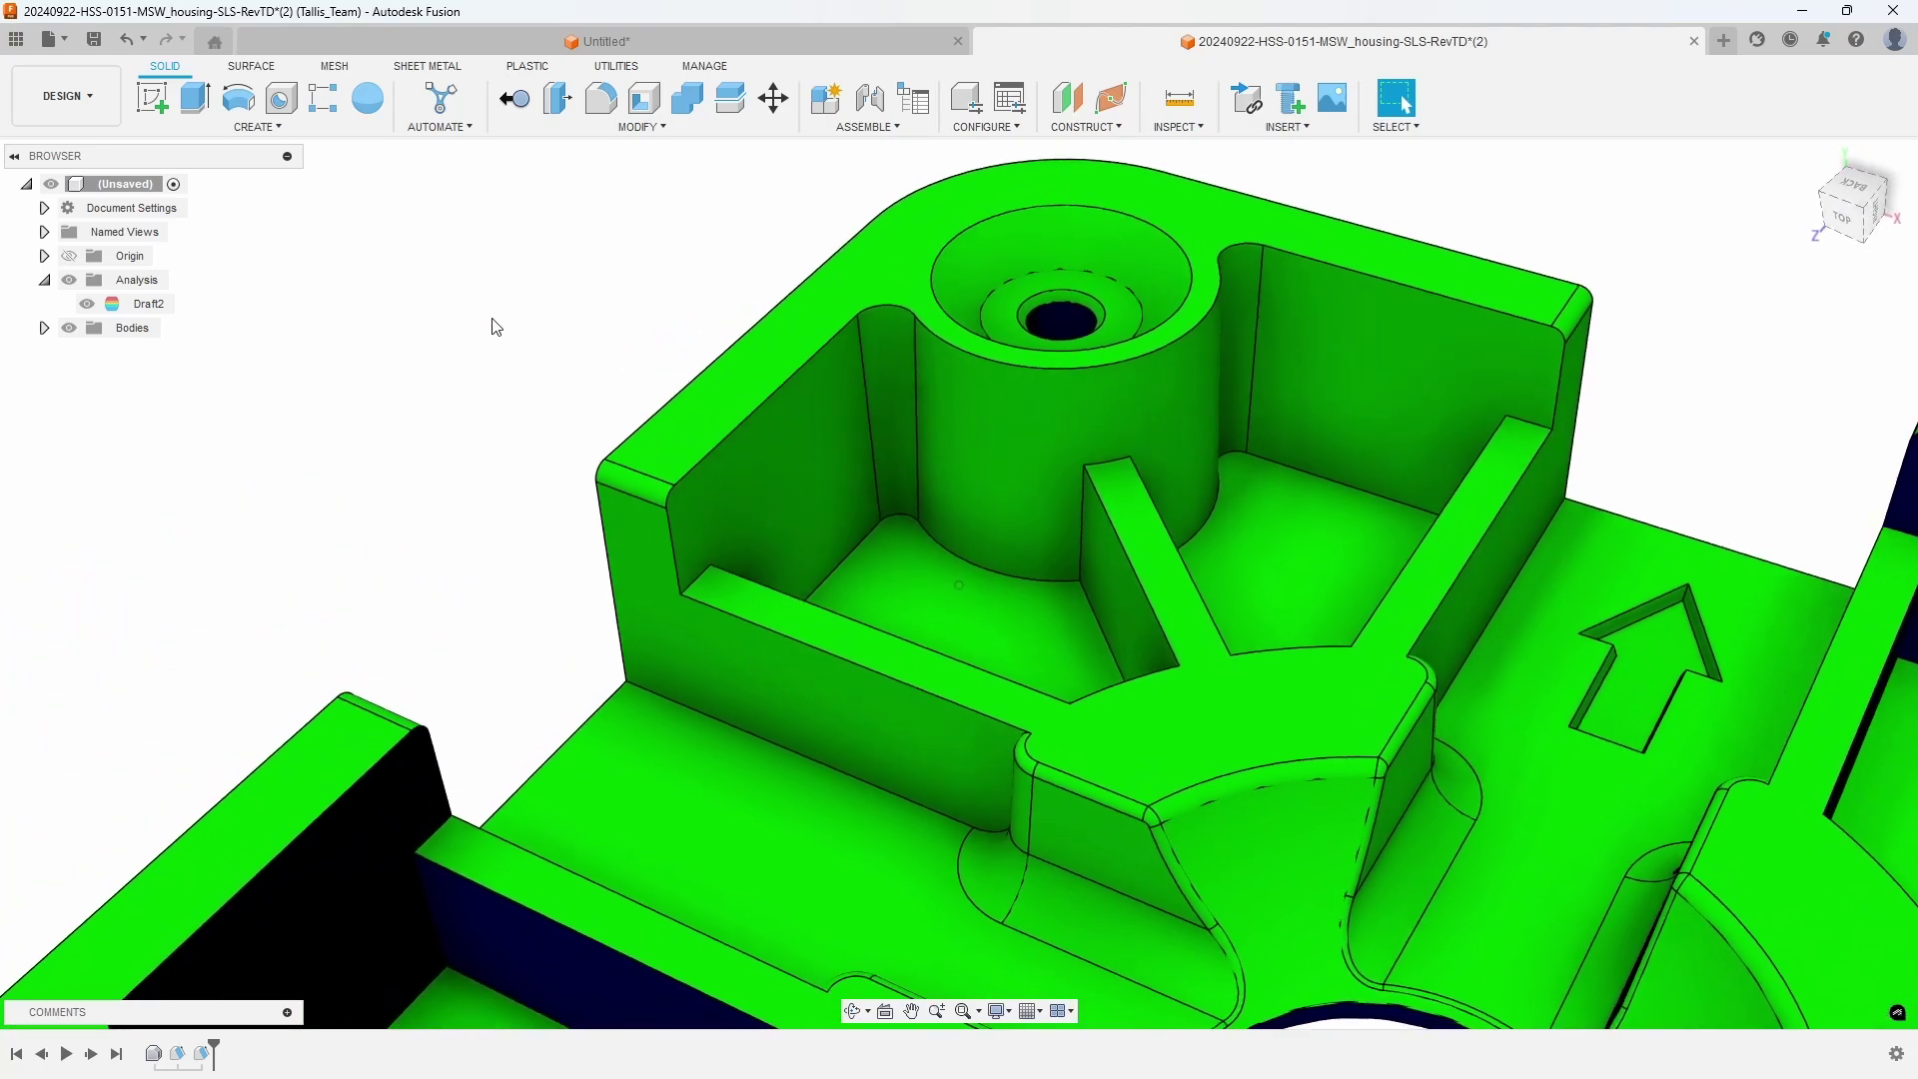
pyautogui.click(88, 304)
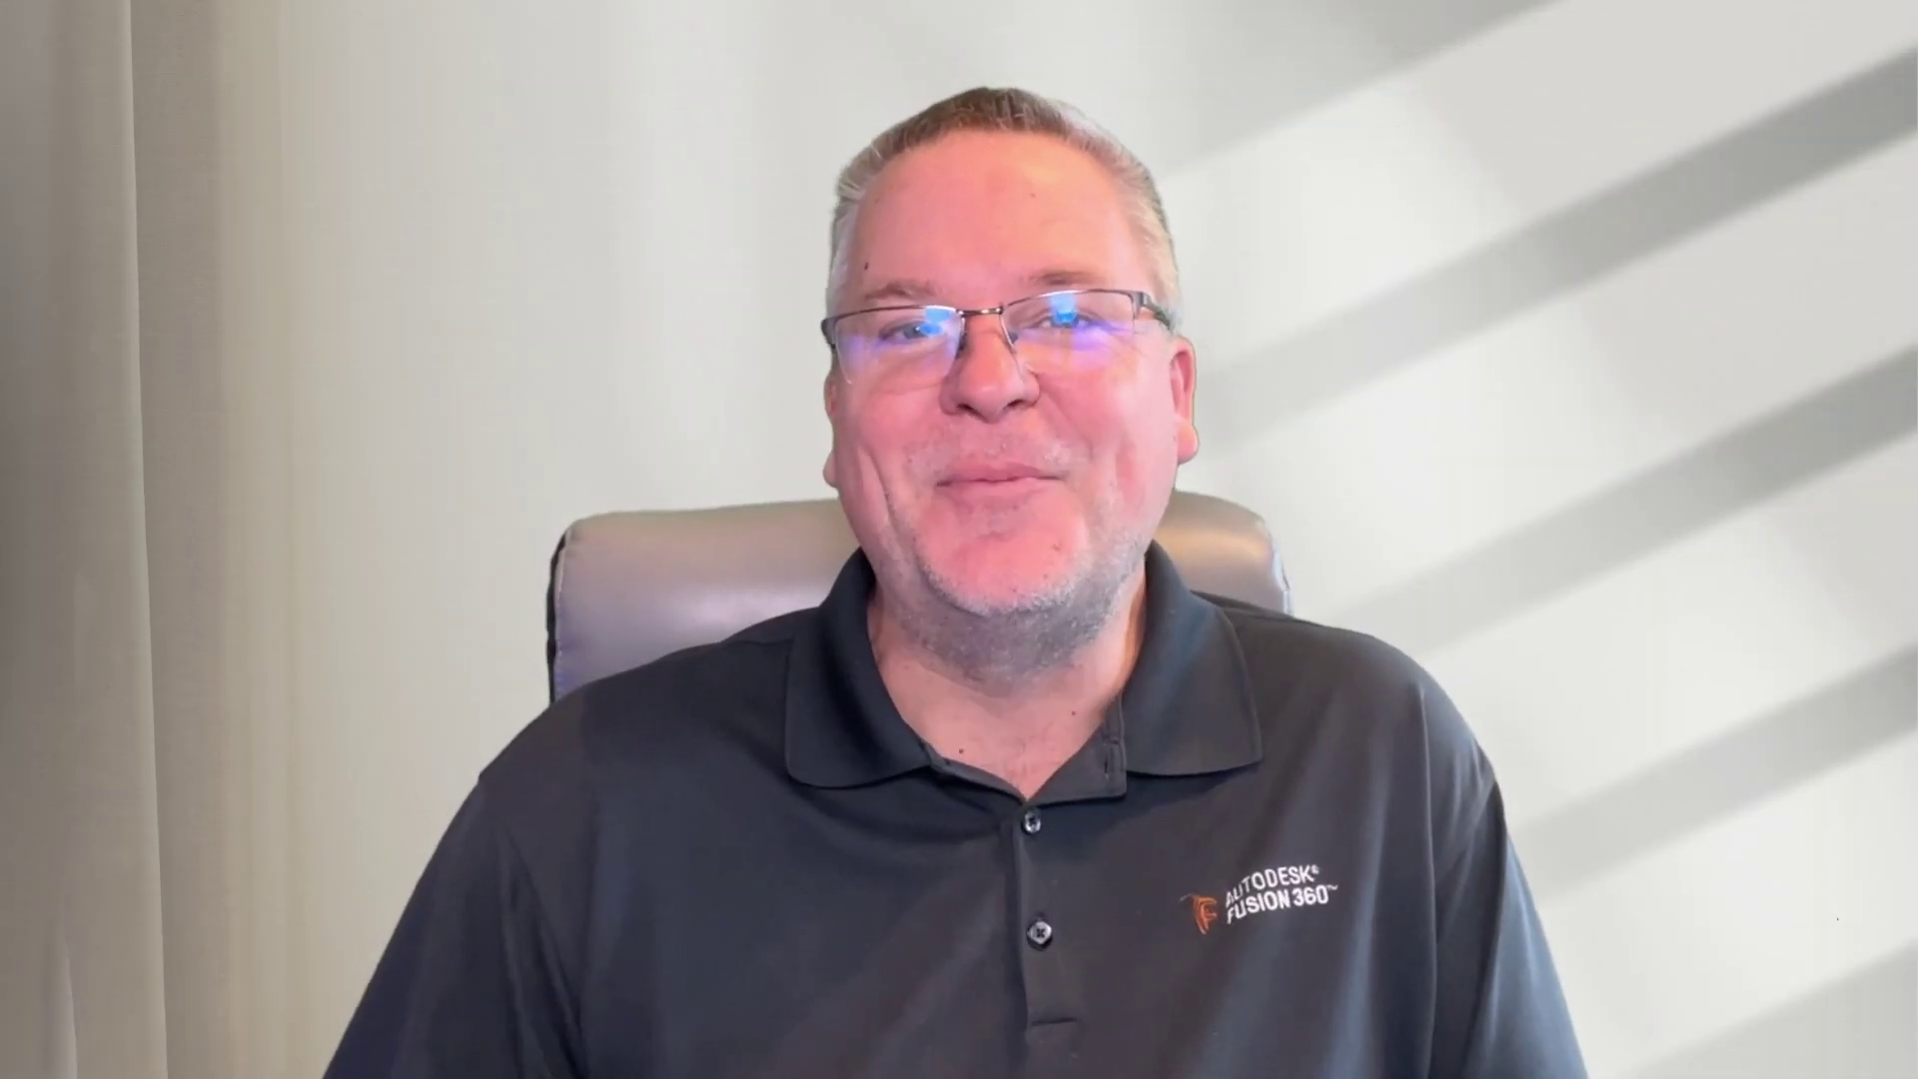